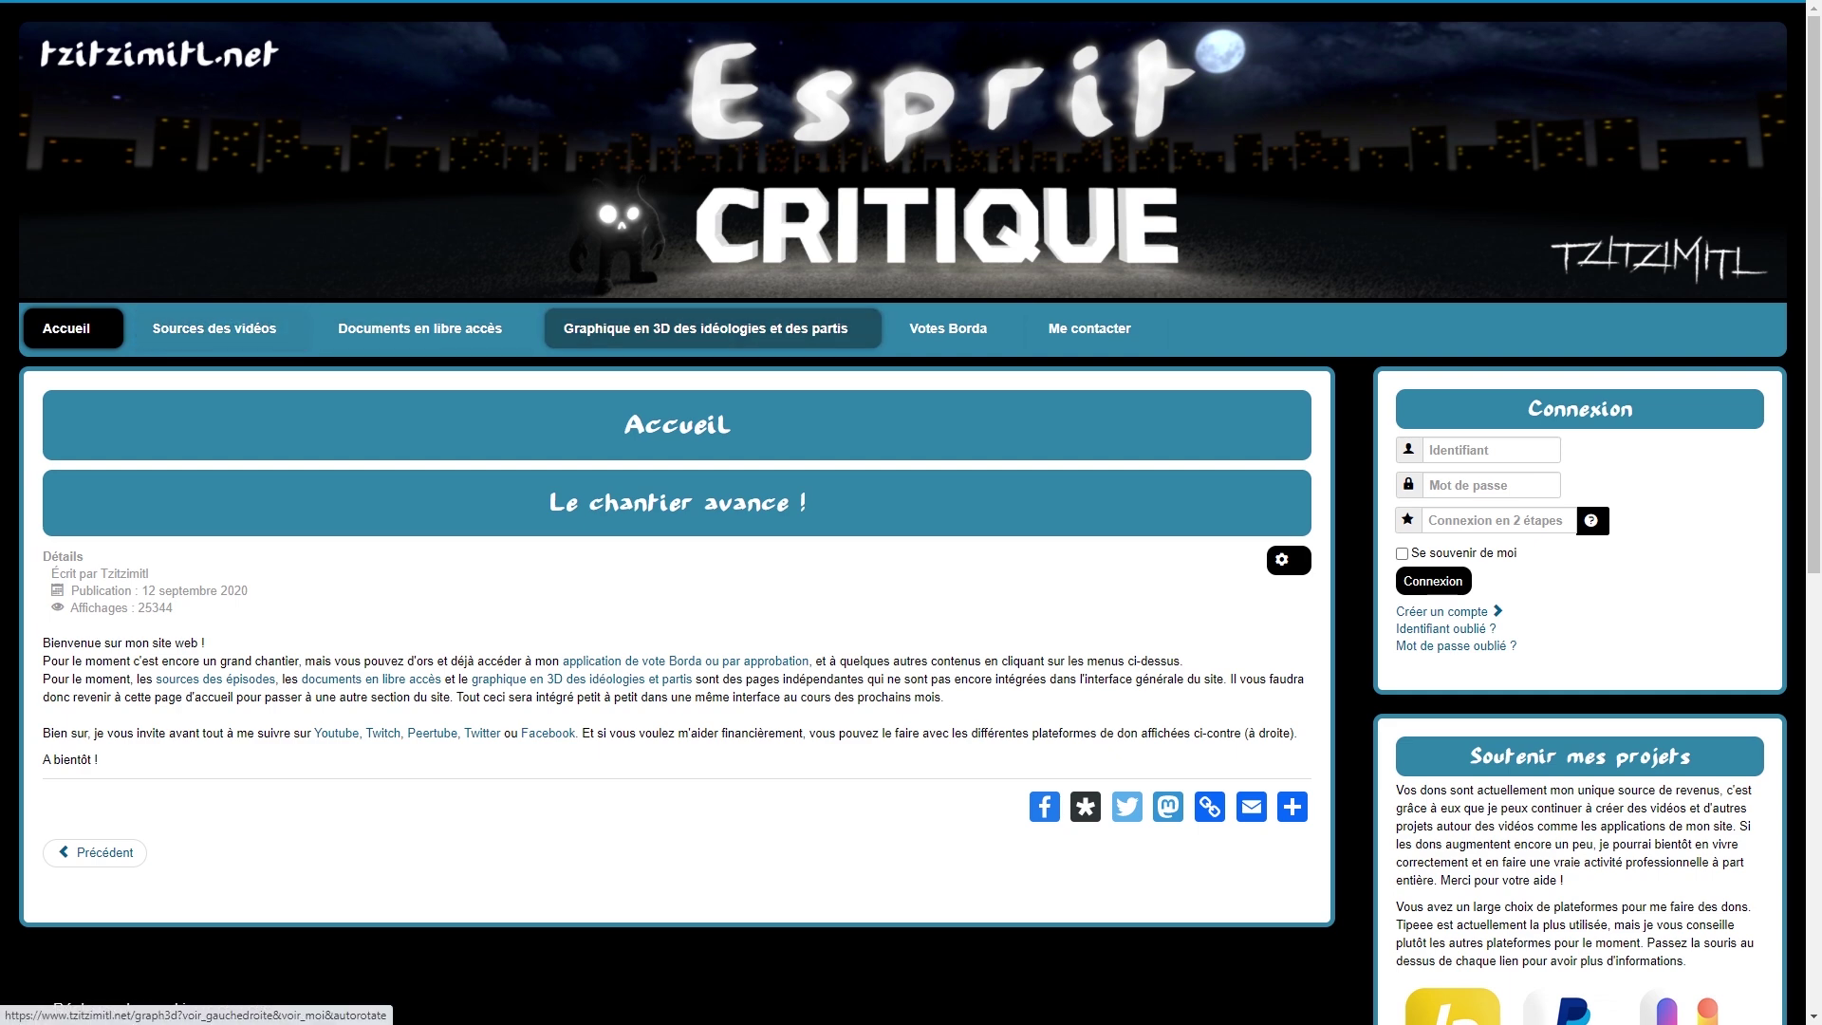
Step: Go to Votes Borda and read the introduction to Borda, approval and majority voting
{"action": "left_click", "coordinate": [948, 328]}
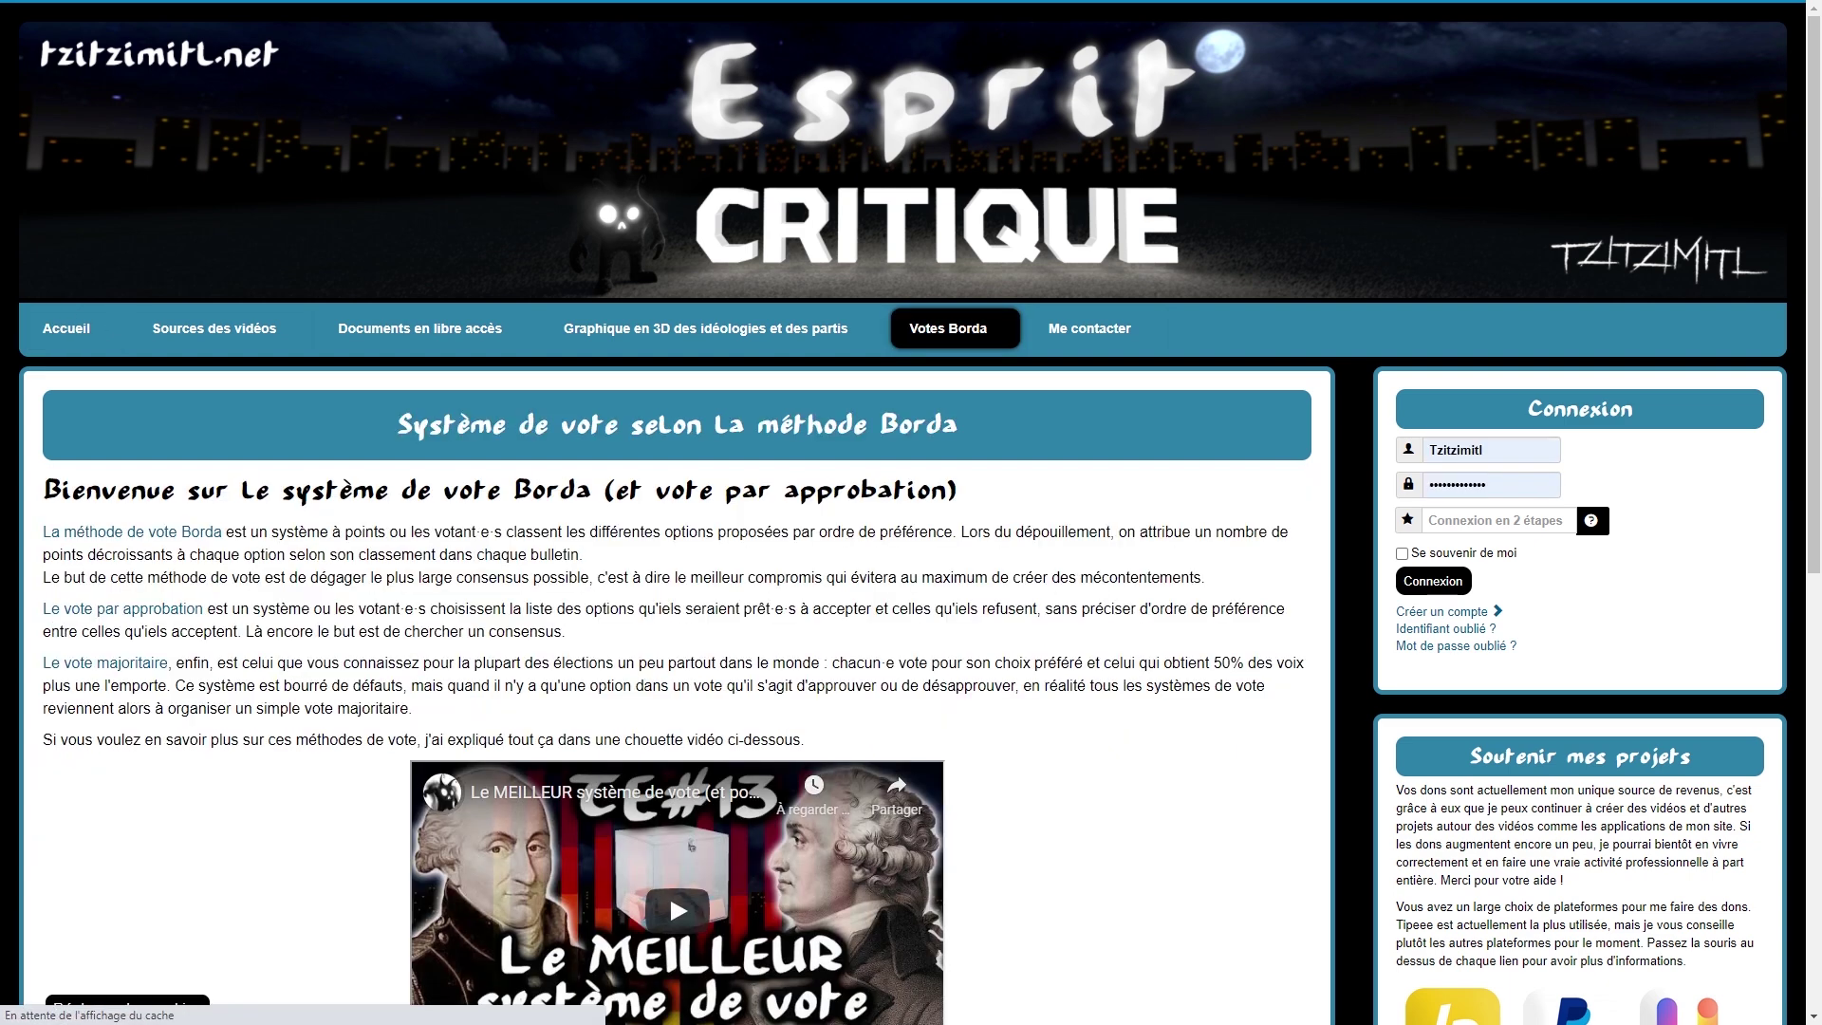
{"action": "scroll", "coordinate": [669, 703], "scroll_direction": "down", "scroll_amount": 2}
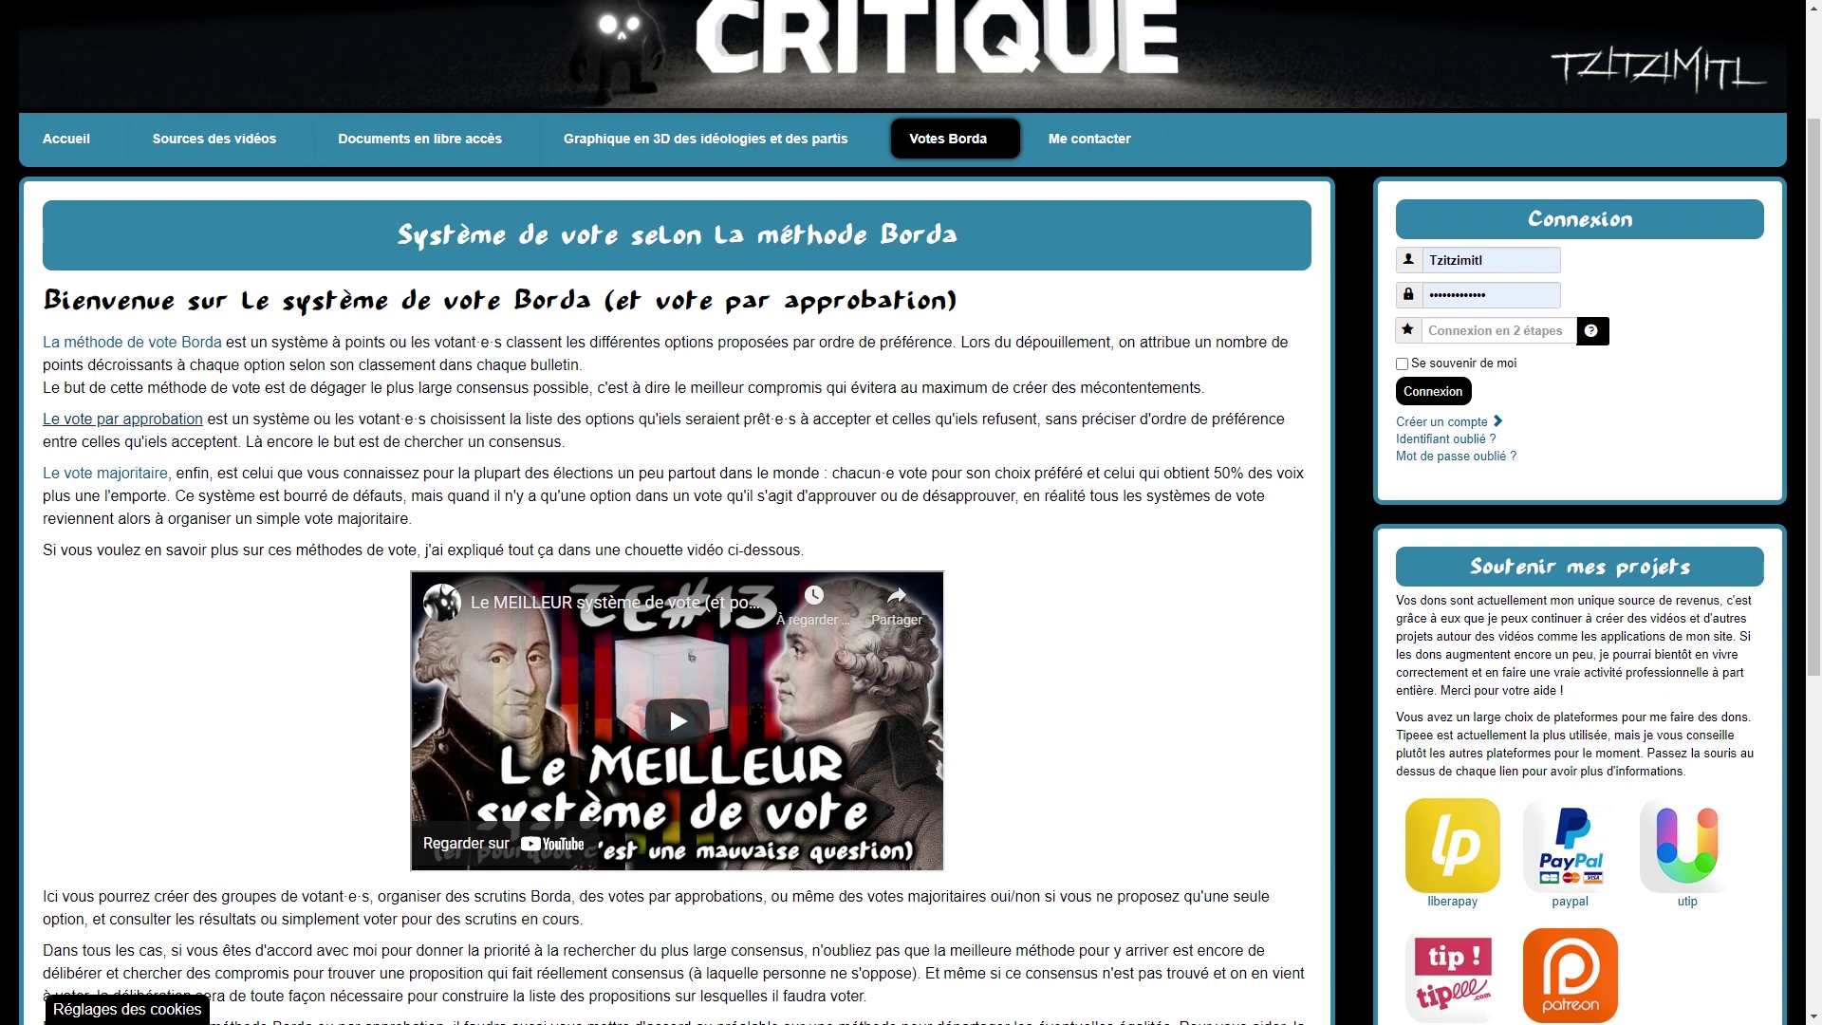
{"action": "scroll", "coordinate": [669, 570], "scroll_direction": "down", "scroll_amount": 3}
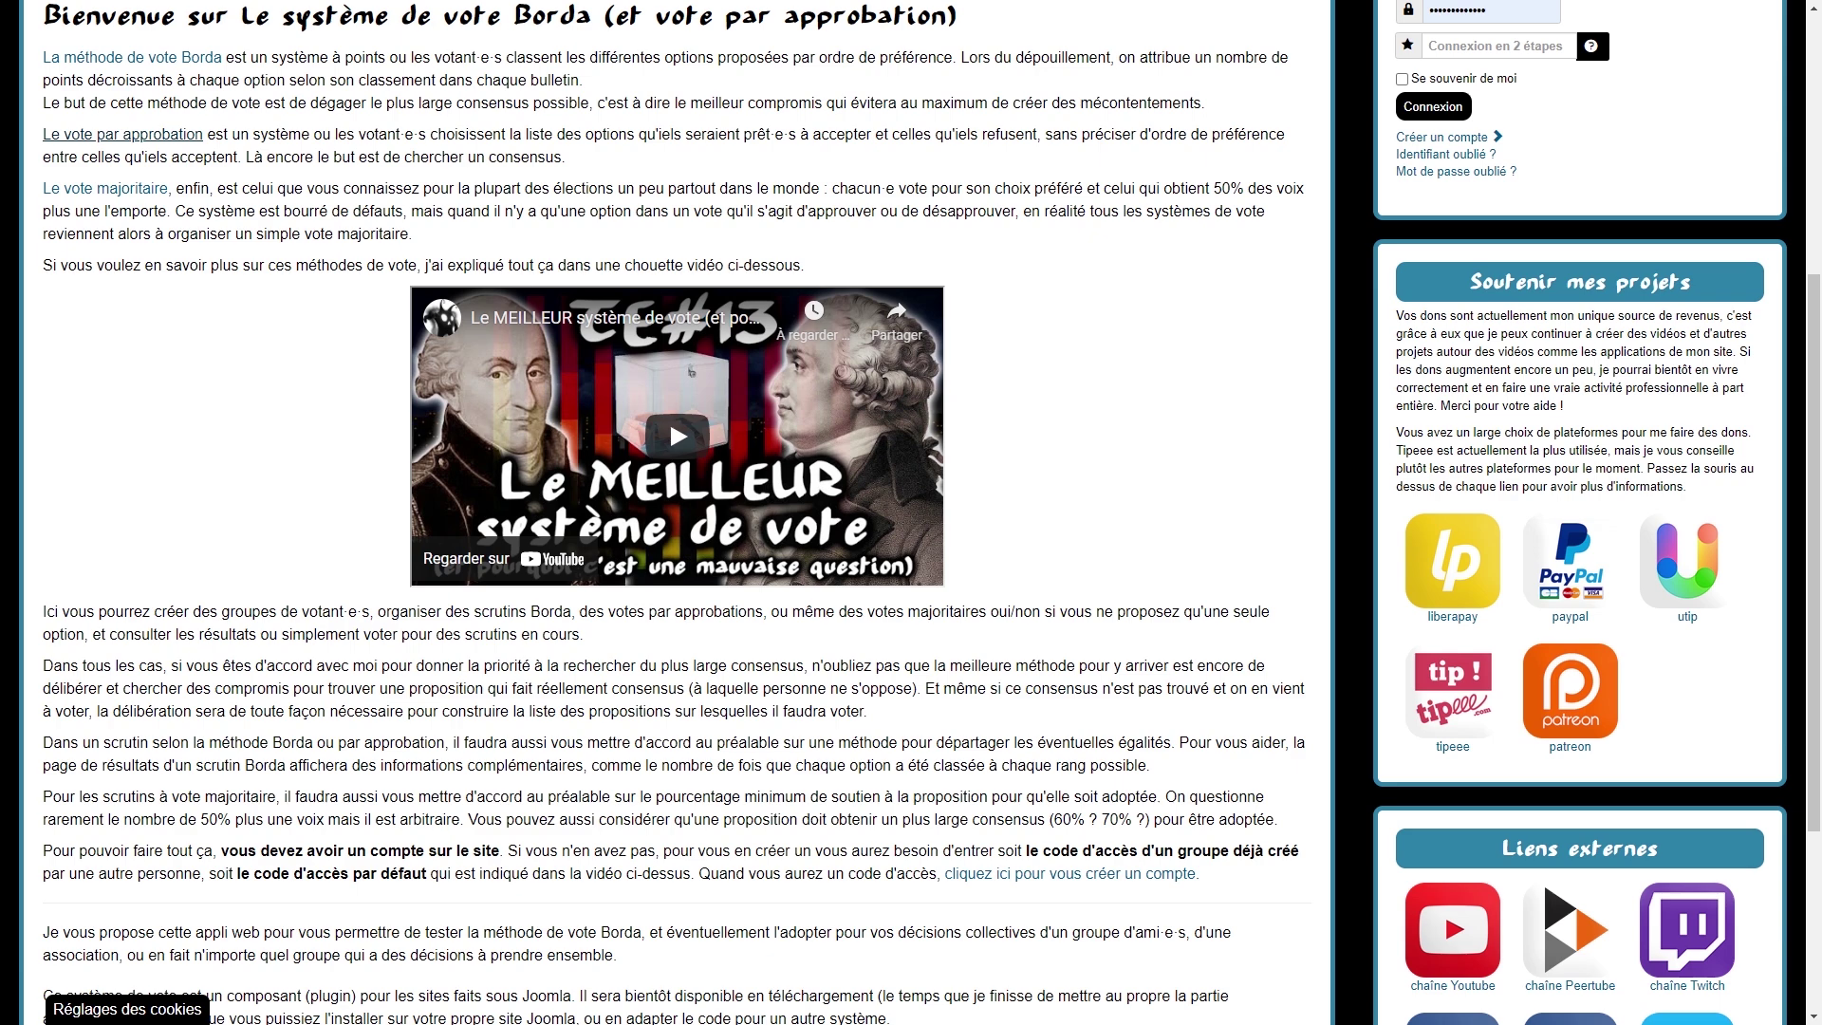
{"action": "scroll", "coordinate": [911, 513], "scroll_direction": "up", "scroll_amount": 2}
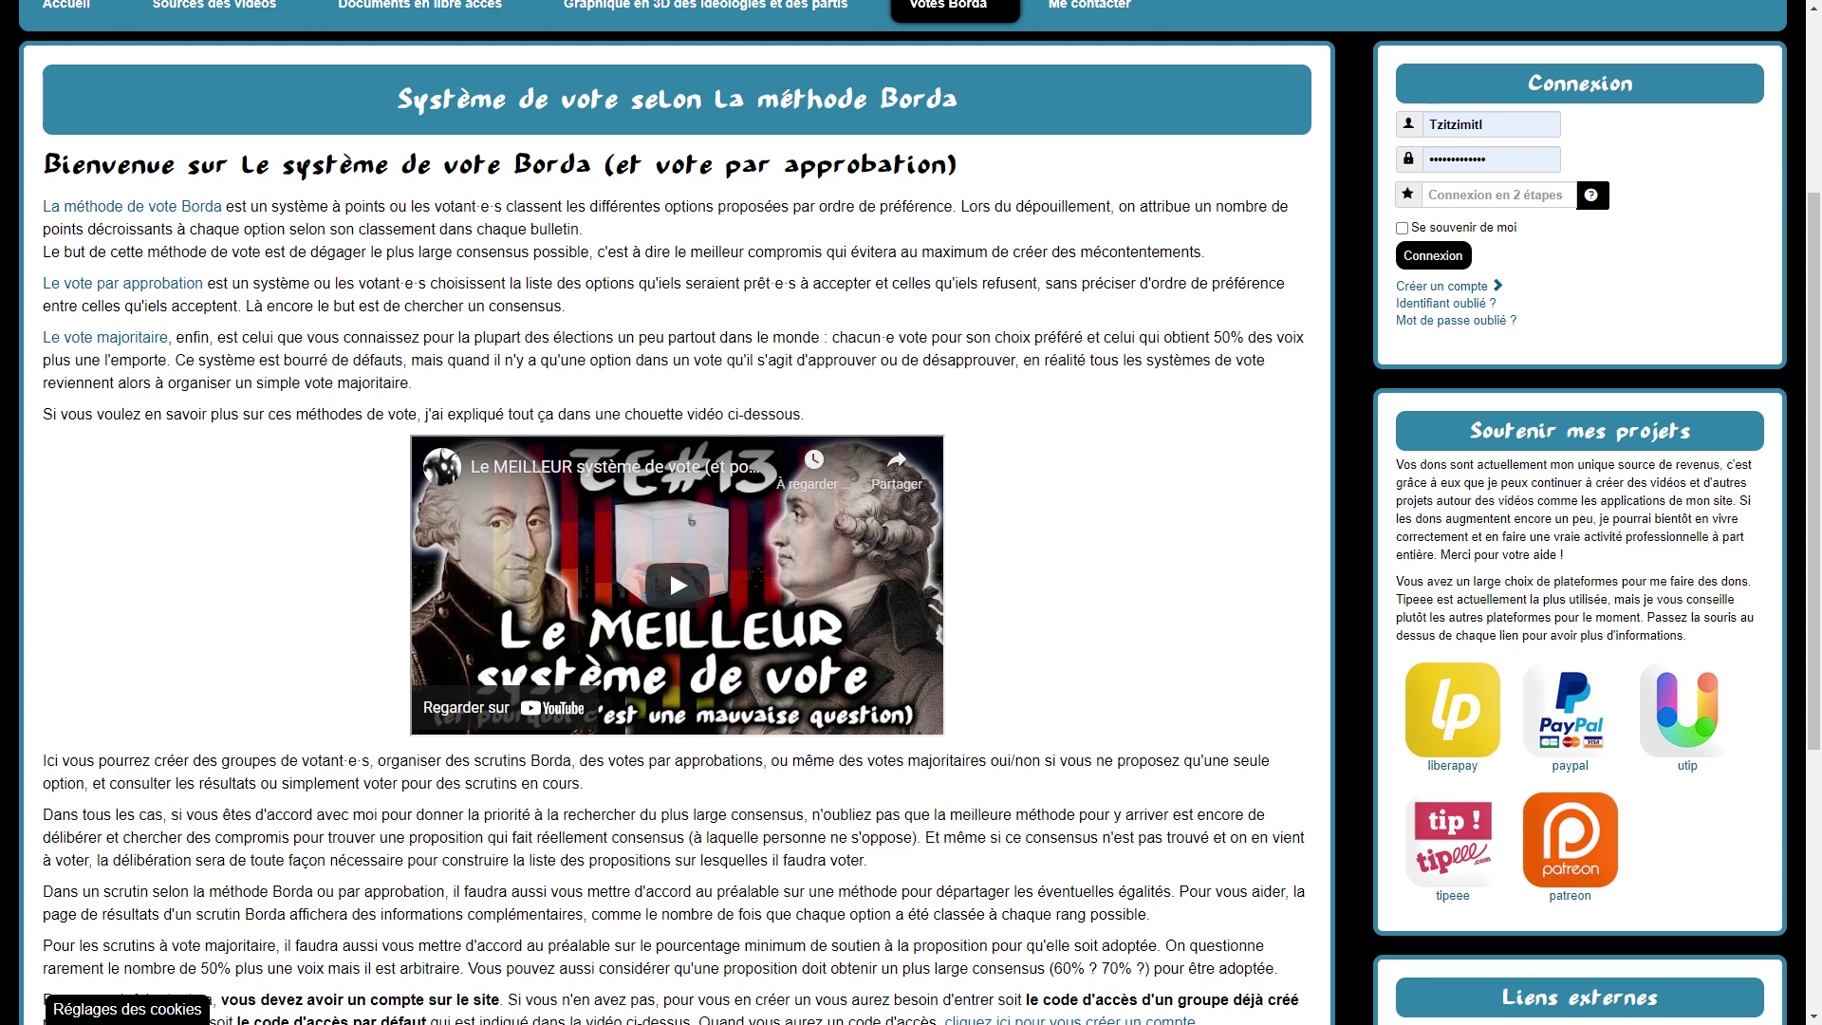
{"action": "scroll", "coordinate": [677, 865], "scroll_direction": "down", "scroll_amount": 4}
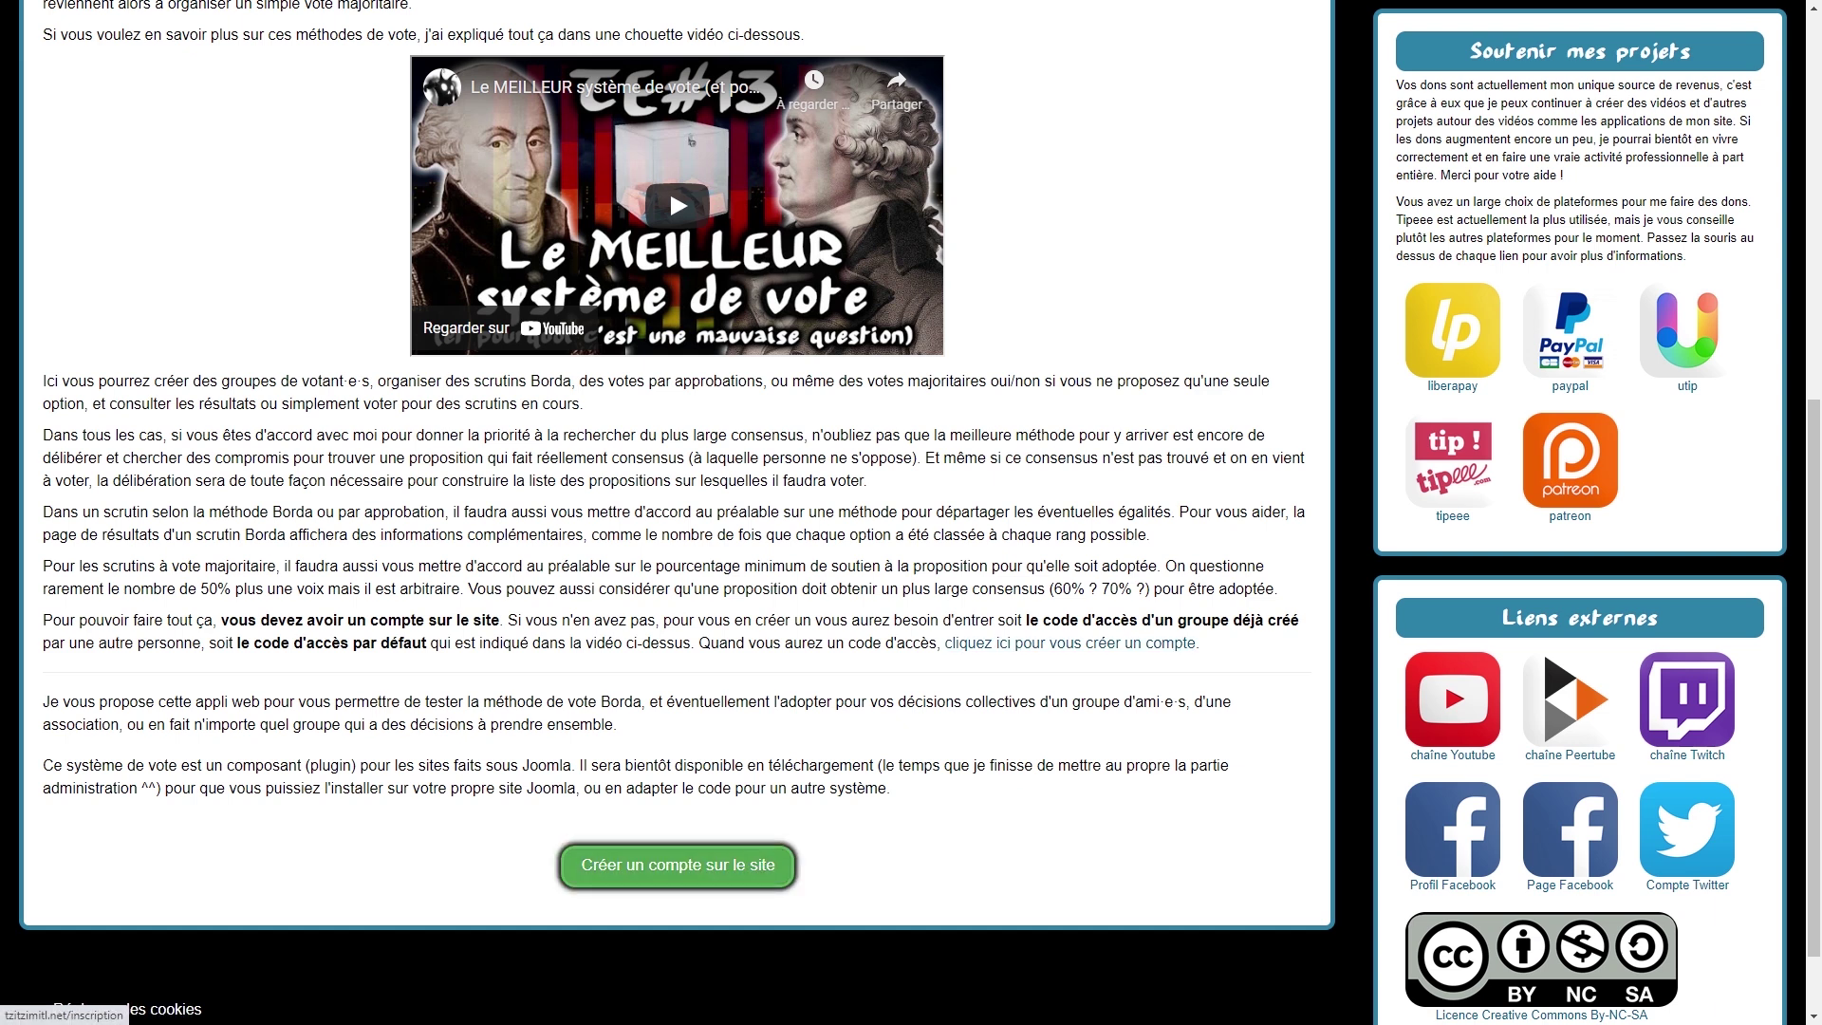
Step: Play the embedded YouTube presentation to near its end, where the default access code appears
{"action": "left_click", "coordinate": [677, 864]}
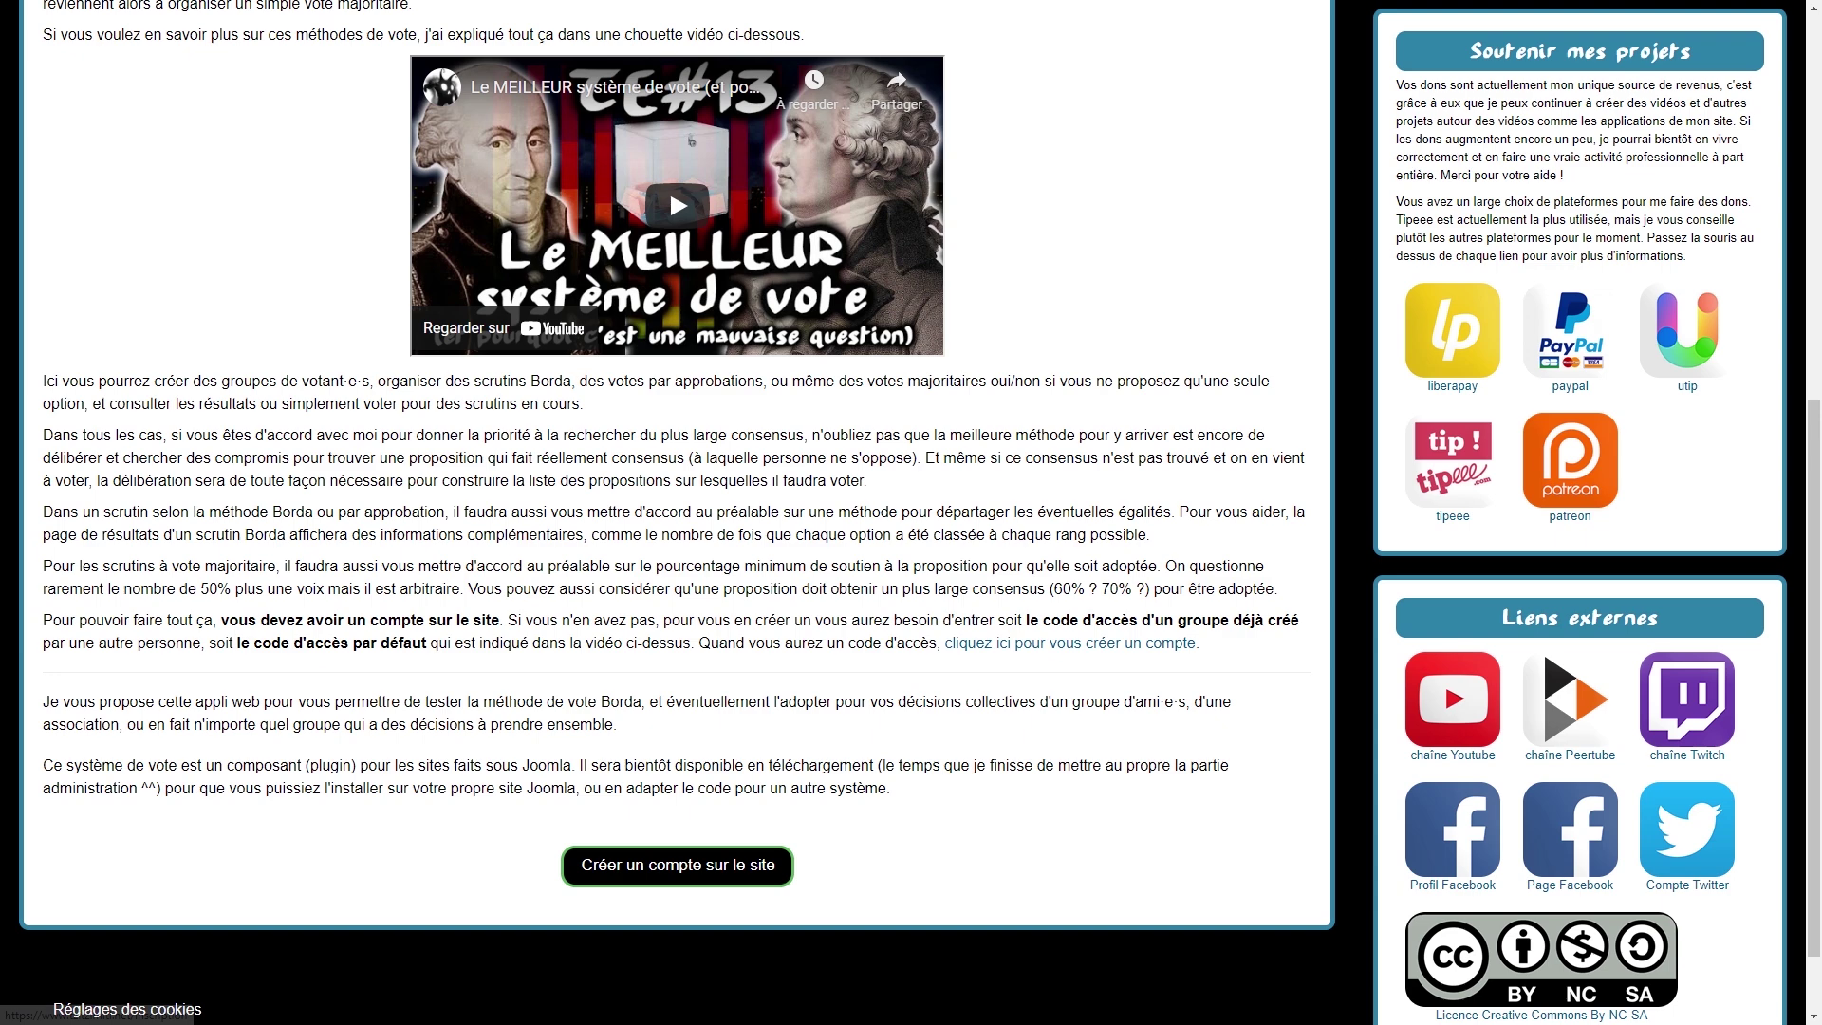
{"action": "scroll", "coordinate": [911, 513], "scroll_direction": "up", "scroll_amount": 1}
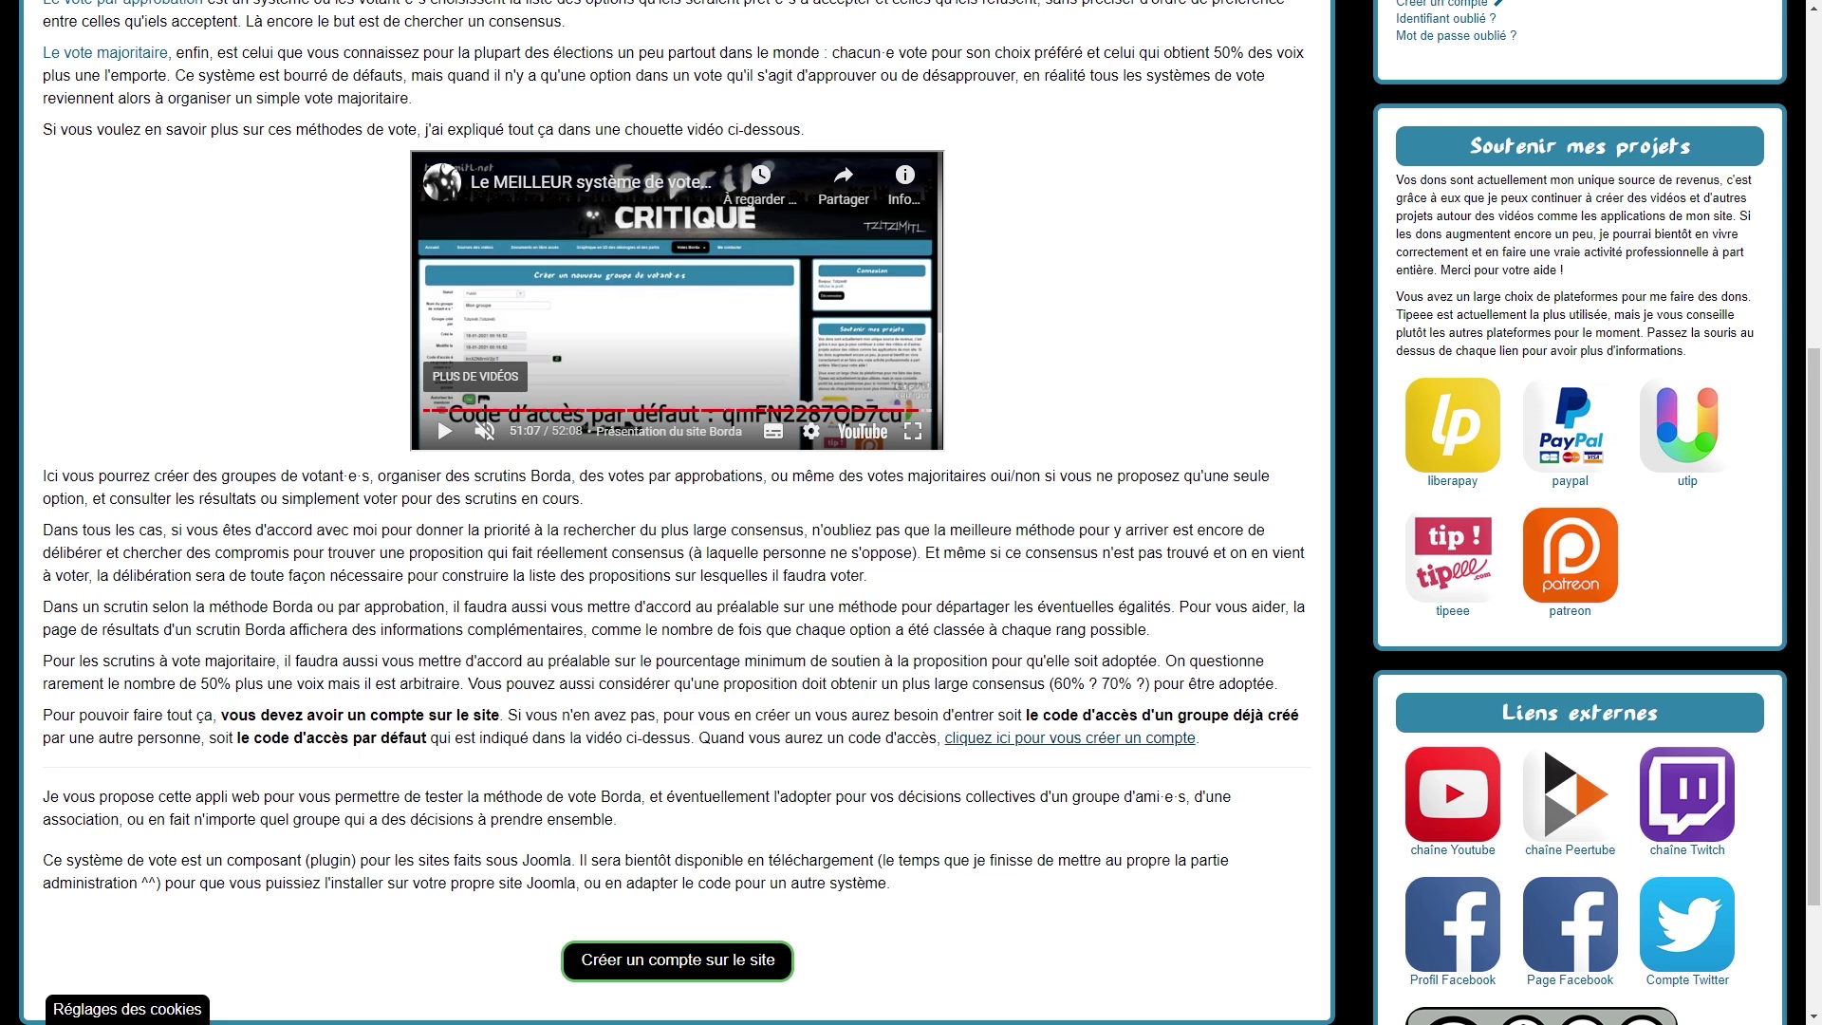
{"action": "scroll", "coordinate": [1070, 738], "scroll_direction": "down", "scroll_amount": 2}
Step: Open 'Créer un compte sur le site' and enter the display name and username
{"action": "left_click", "coordinate": [729, 813]}
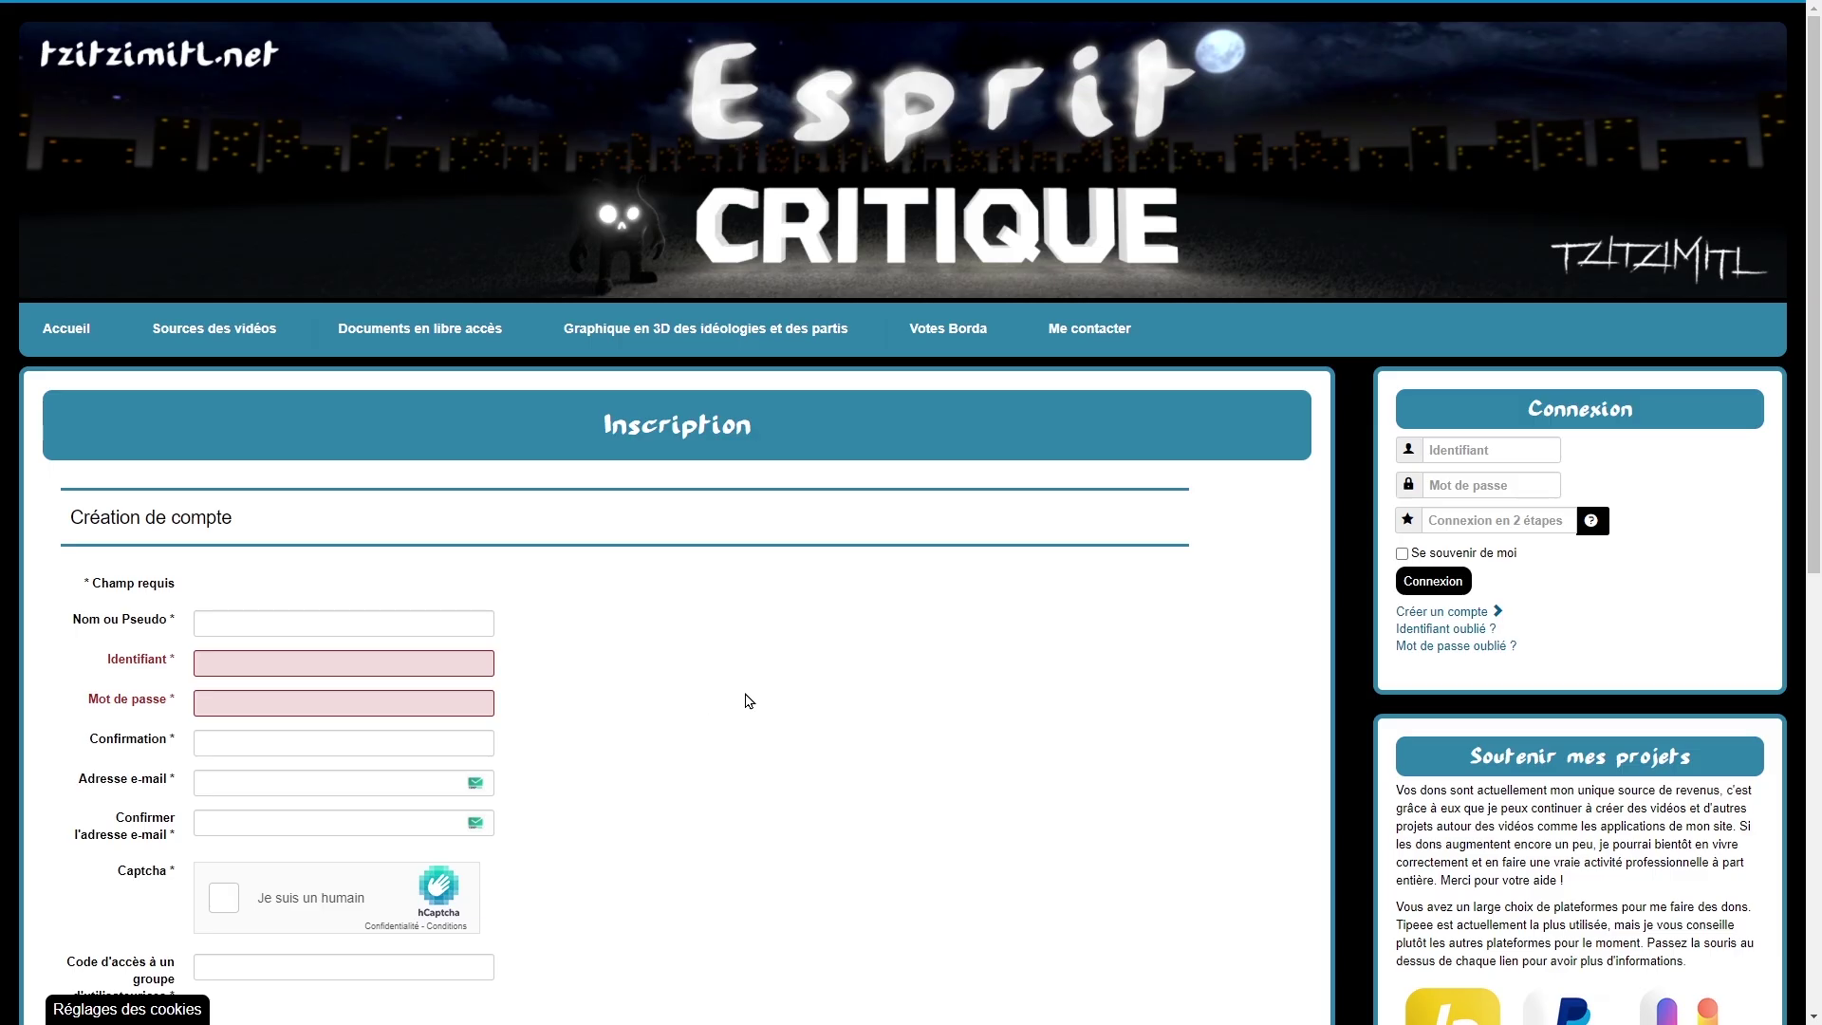
{"action": "left_click", "coordinate": [274, 621]}
{"action": "type", "text": "Pseudo"}
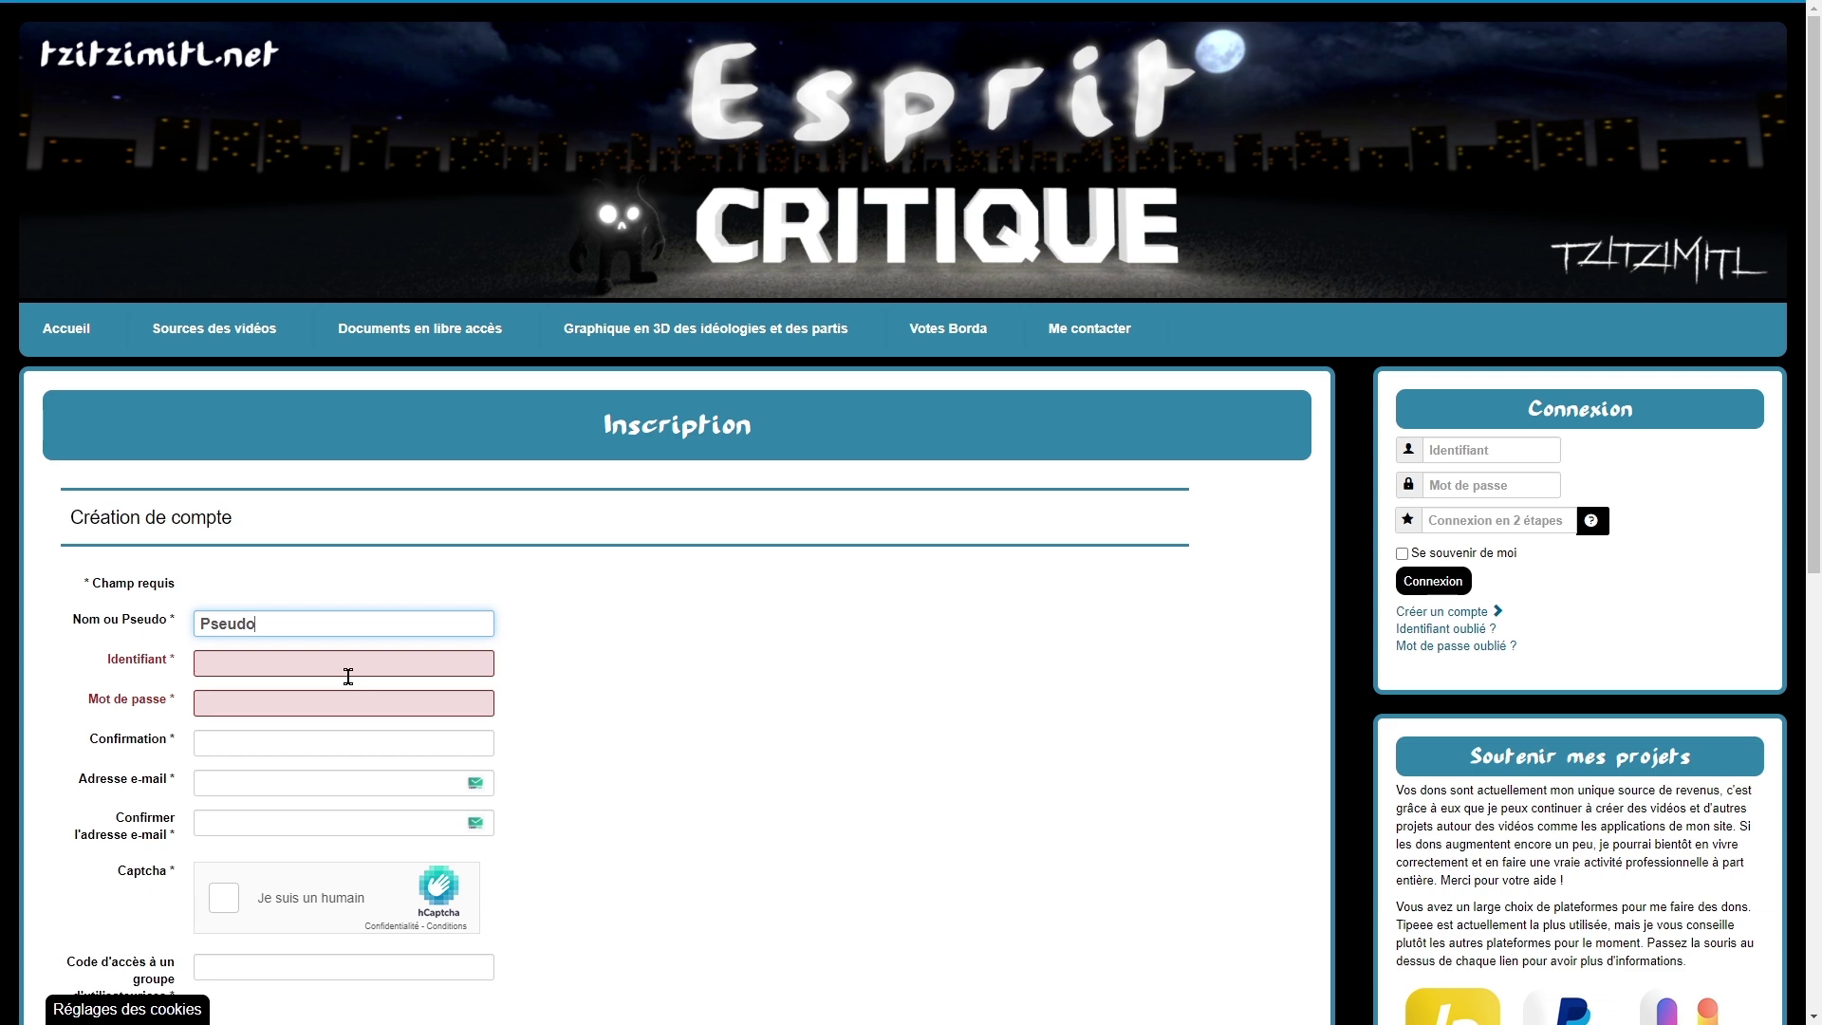
{"action": "key", "text": "Tab"}
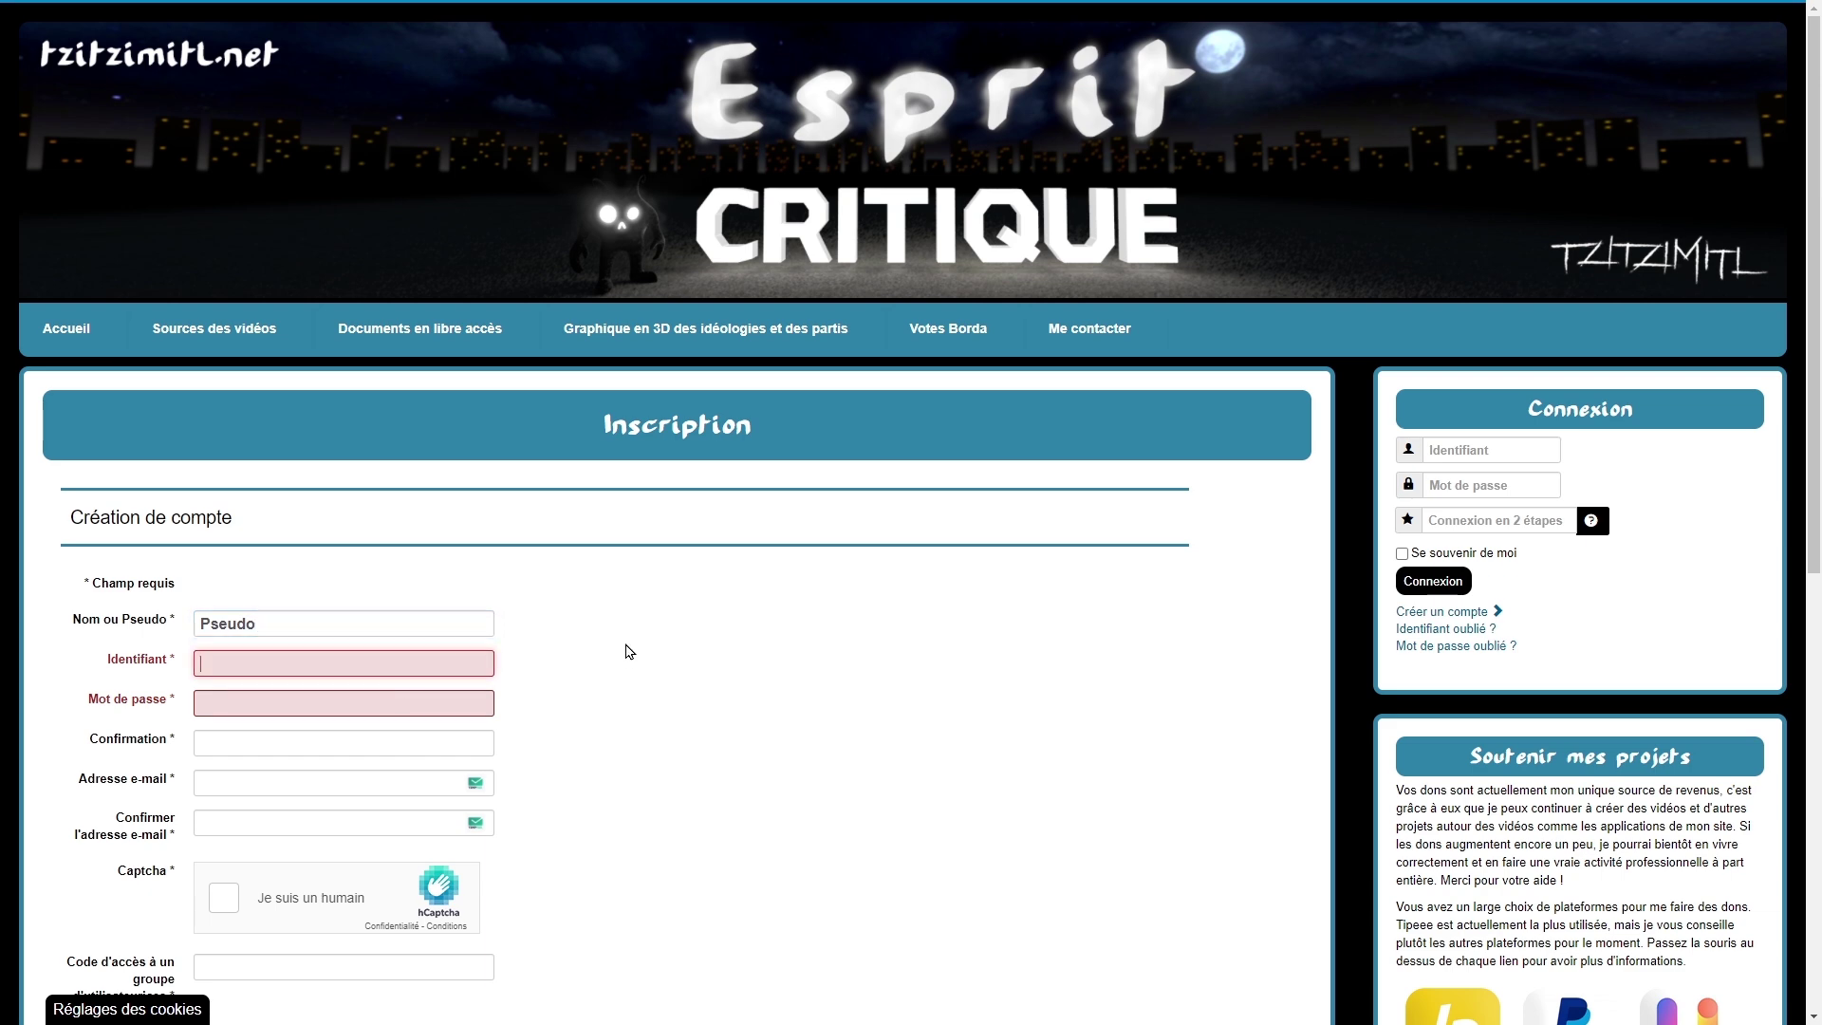
{"action": "type", "text": "pseudo"}
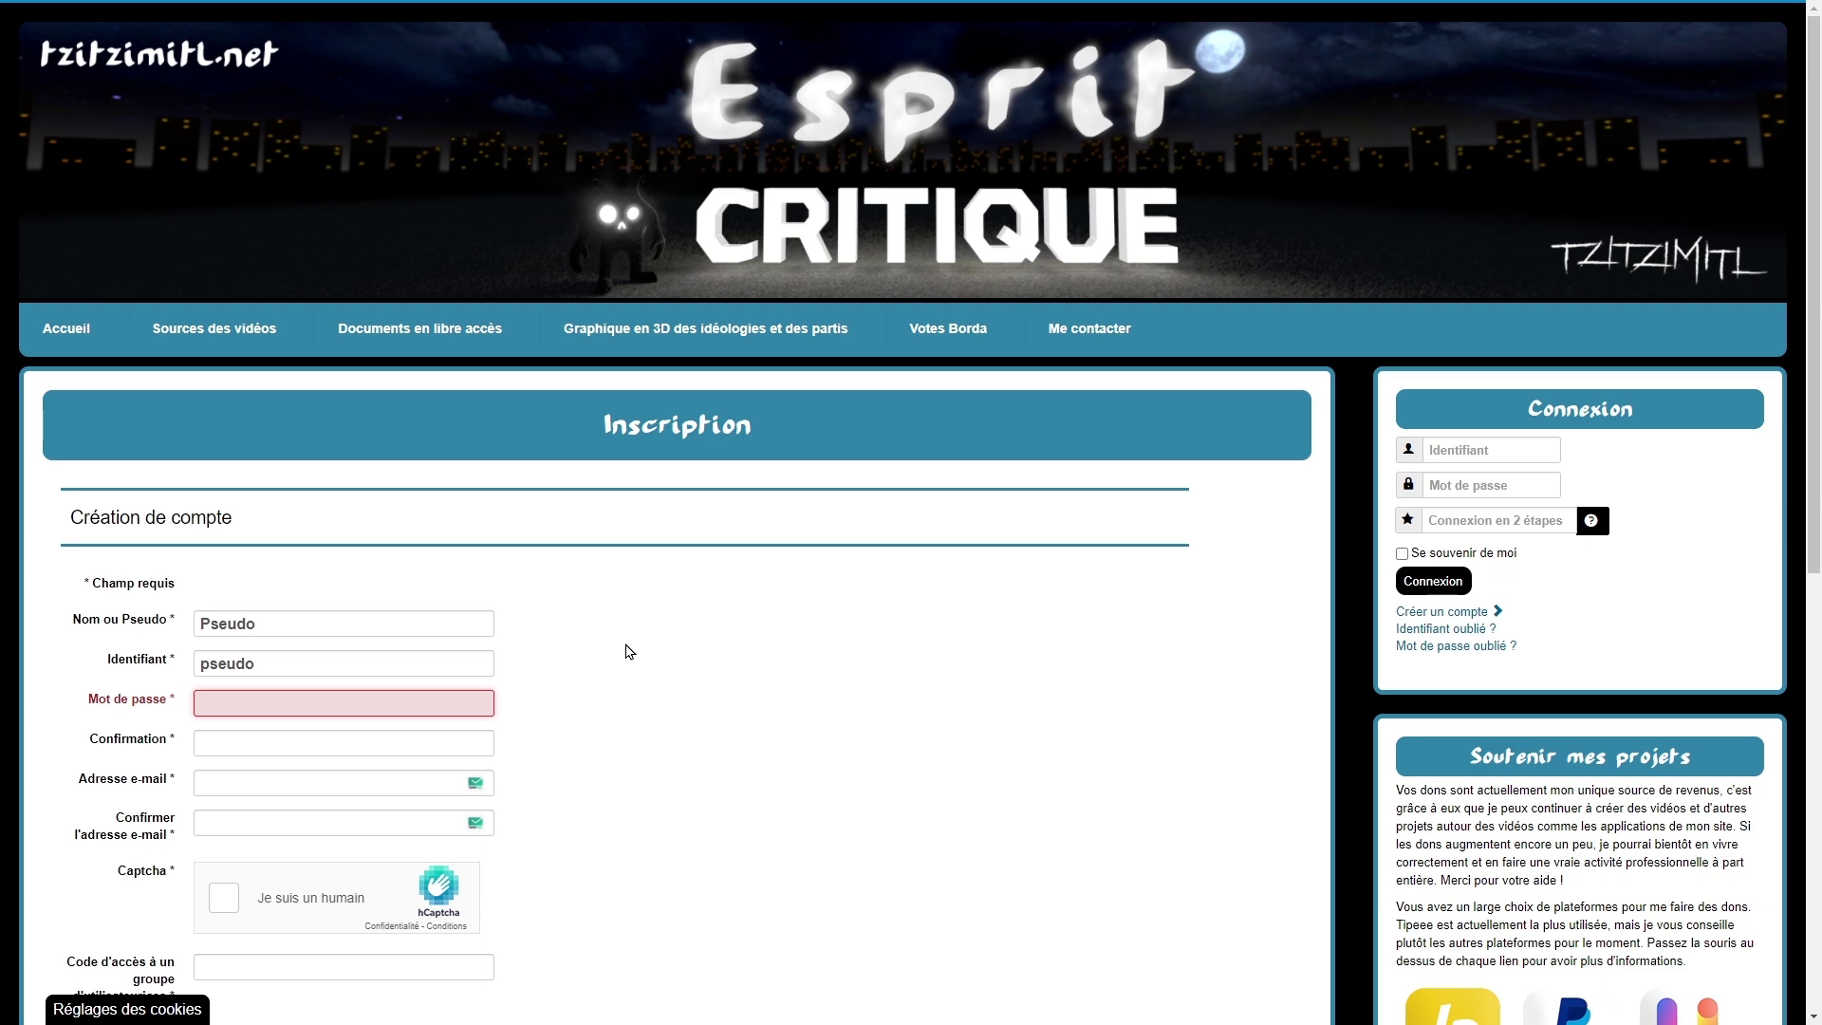
Step: Enter and confirm the account password, then complete the hCaptcha check
{"action": "key", "text": "ctrl+v"}
{"action": "key", "text": "Tab"}
{"action": "key", "text": "ctrl+v"}
{"action": "key", "text": "Tab"}
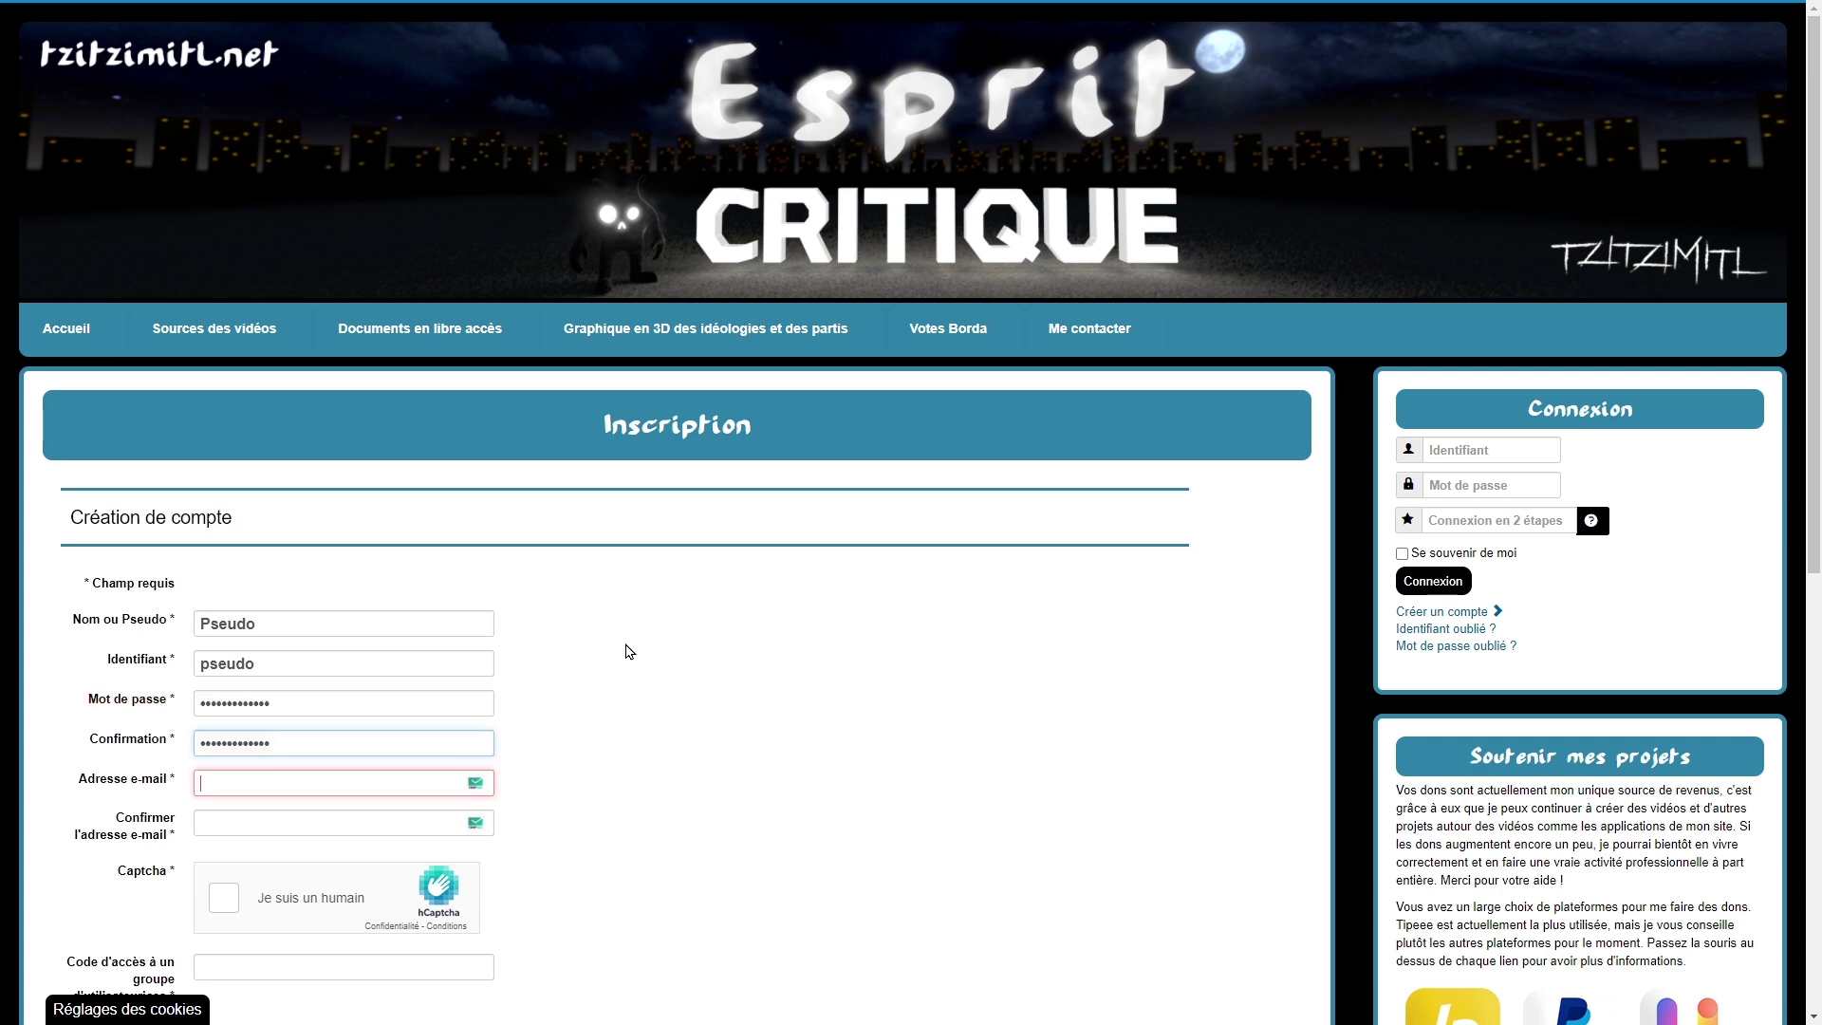
{"action": "key", "text": "ctrl+v"}
{"action": "key", "text": "Tab"}
{"action": "key", "text": "ctrl+v"}
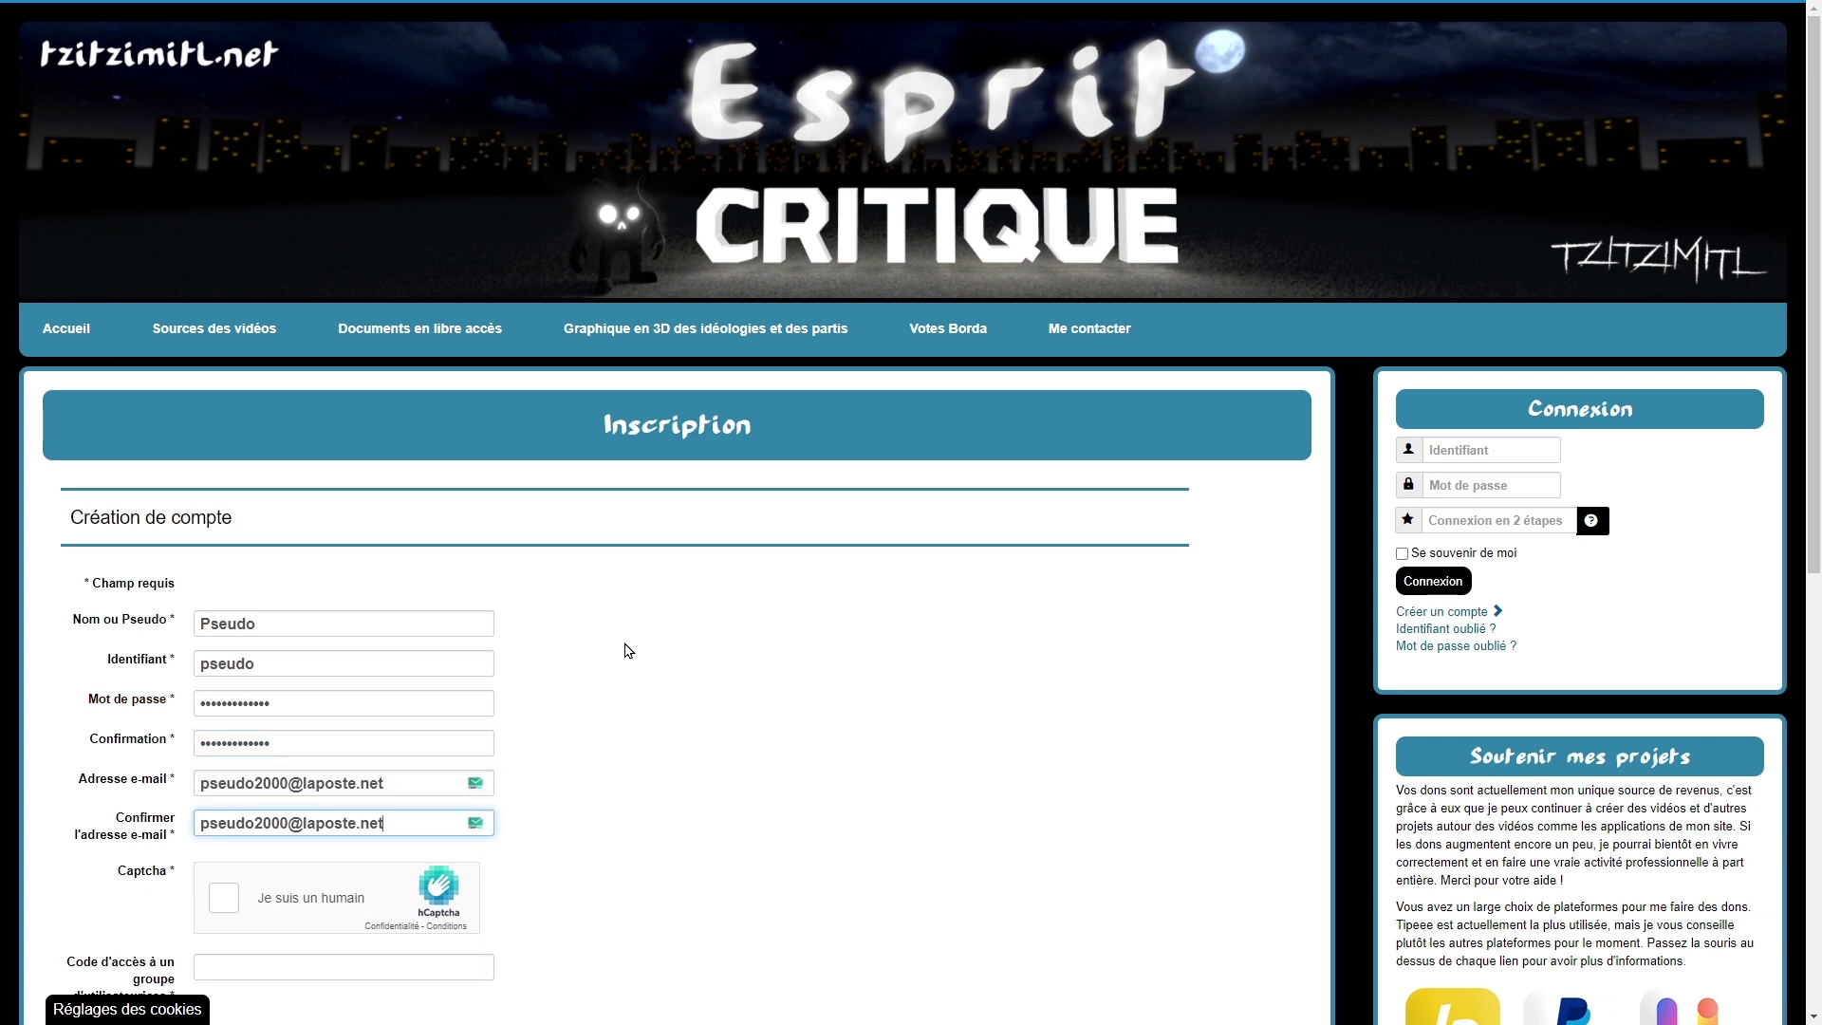
{"action": "left_click", "coordinate": [225, 899]}
{"action": "left_click", "coordinate": [579, 515]}
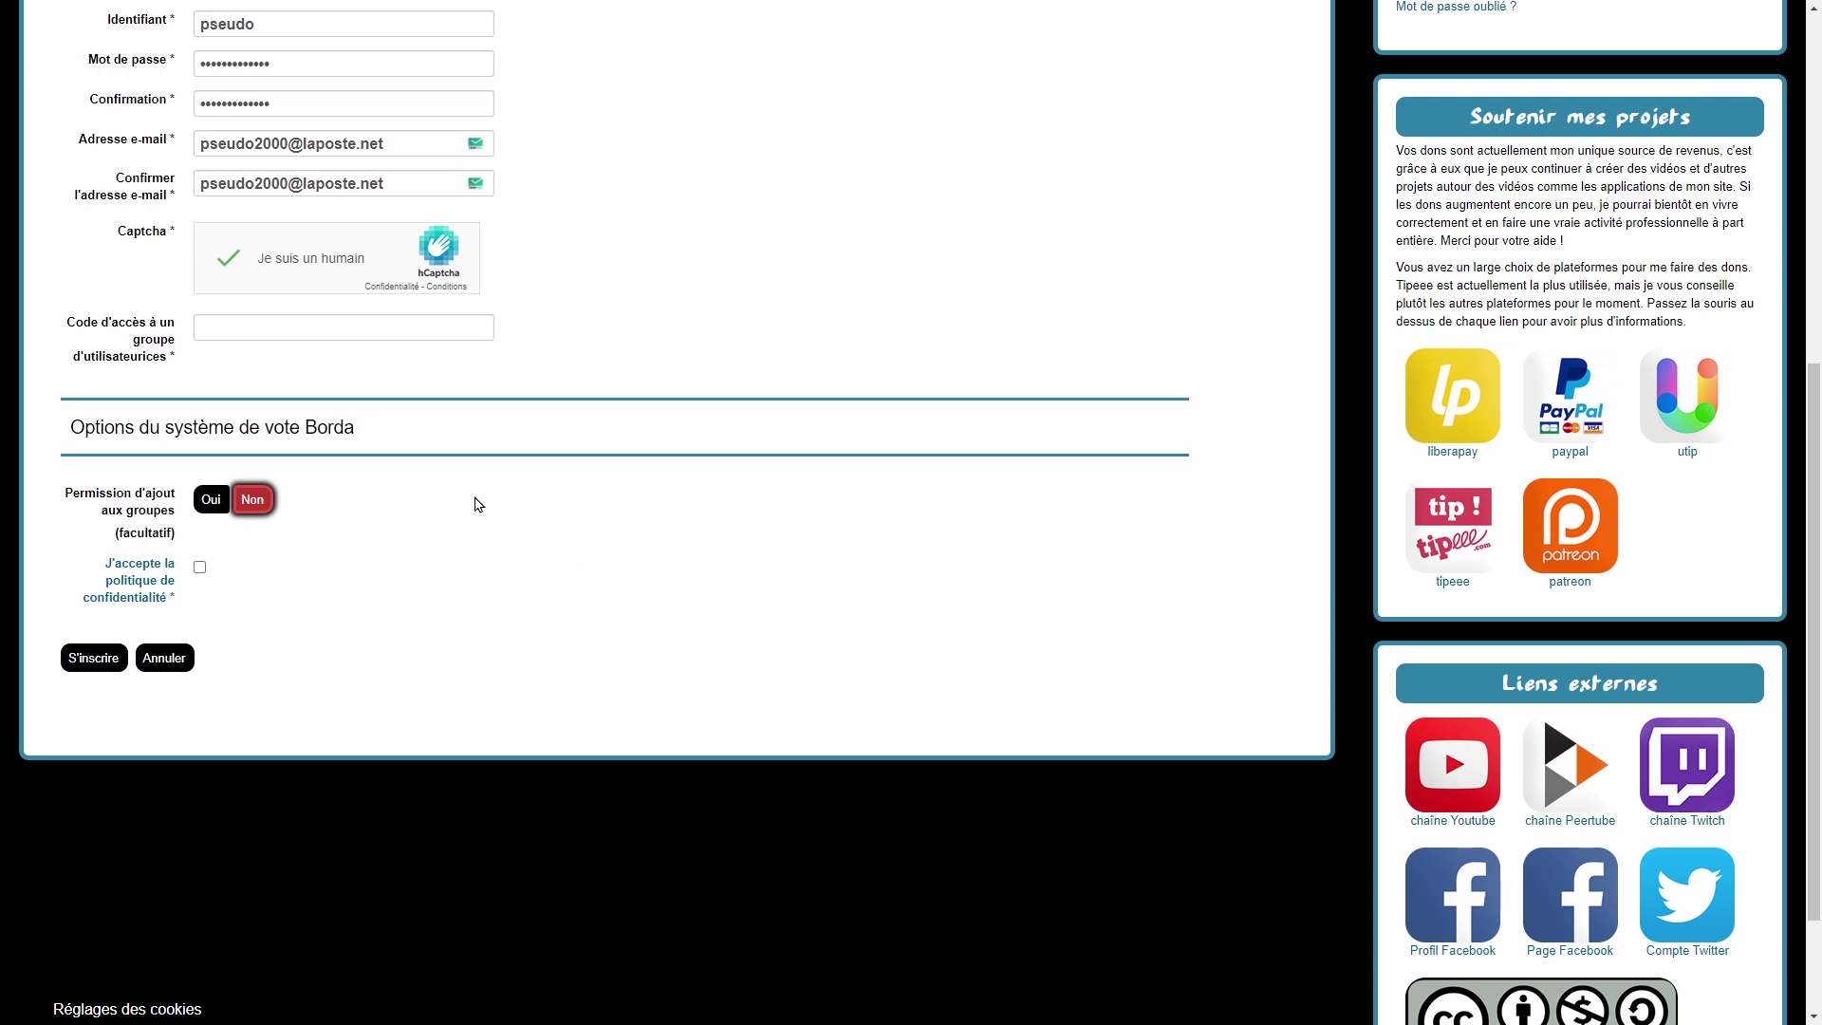
Step: Paste the default group code into Code d'accès and accept the privacy policy
{"action": "left_click", "coordinate": [319, 328]}
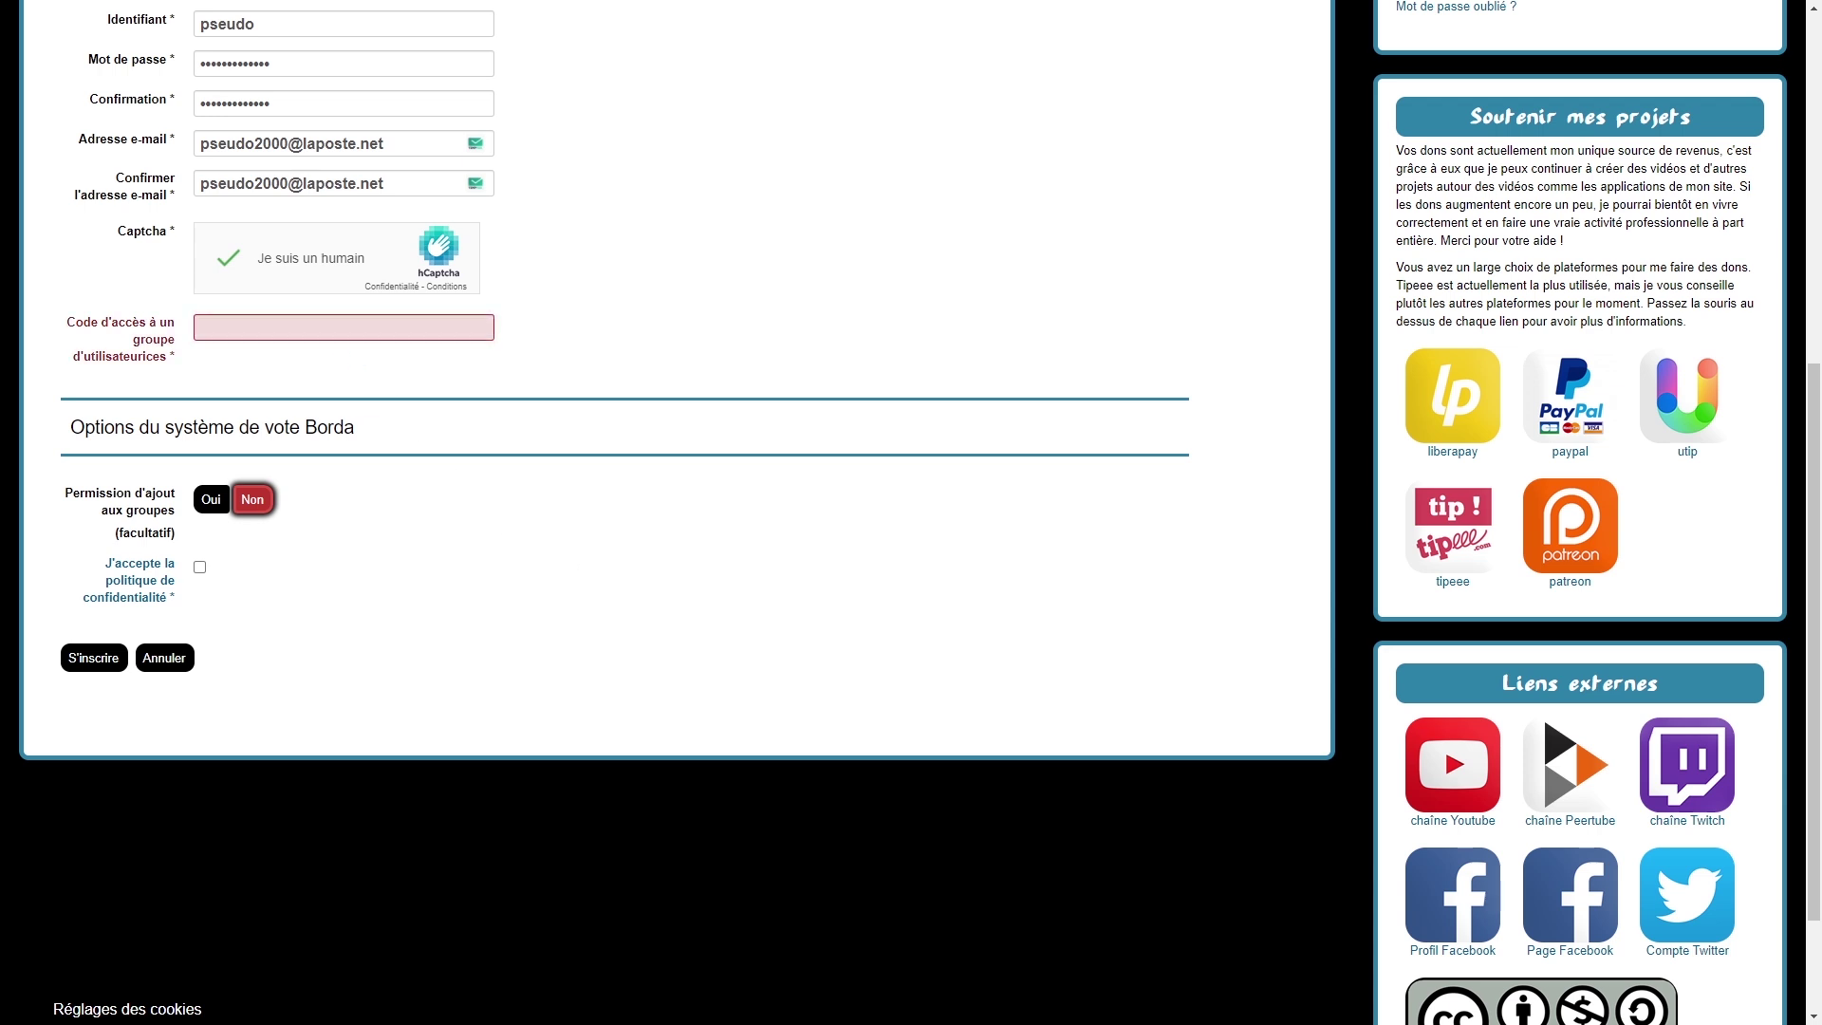
{"action": "left_click", "coordinate": [287, 329]}
{"action": "type", "text": "qmFN2287QD7cu"}
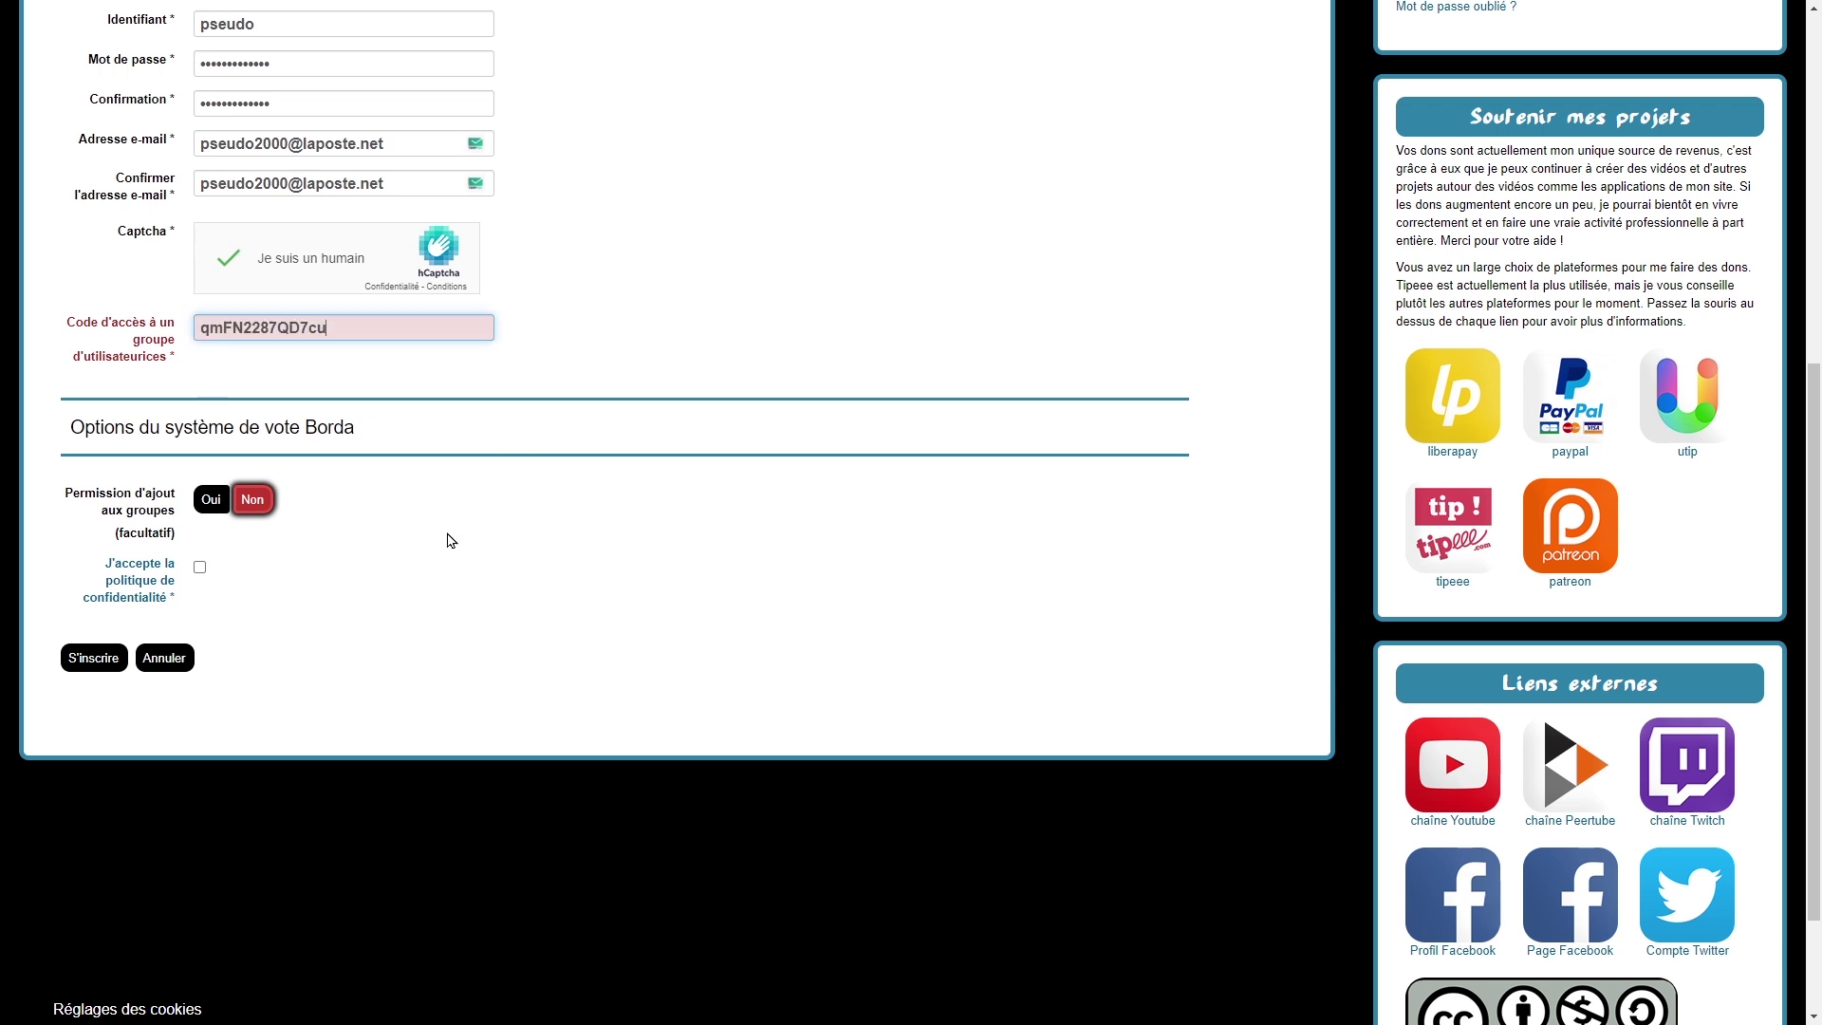
{"action": "left_click", "coordinate": [436, 546]}
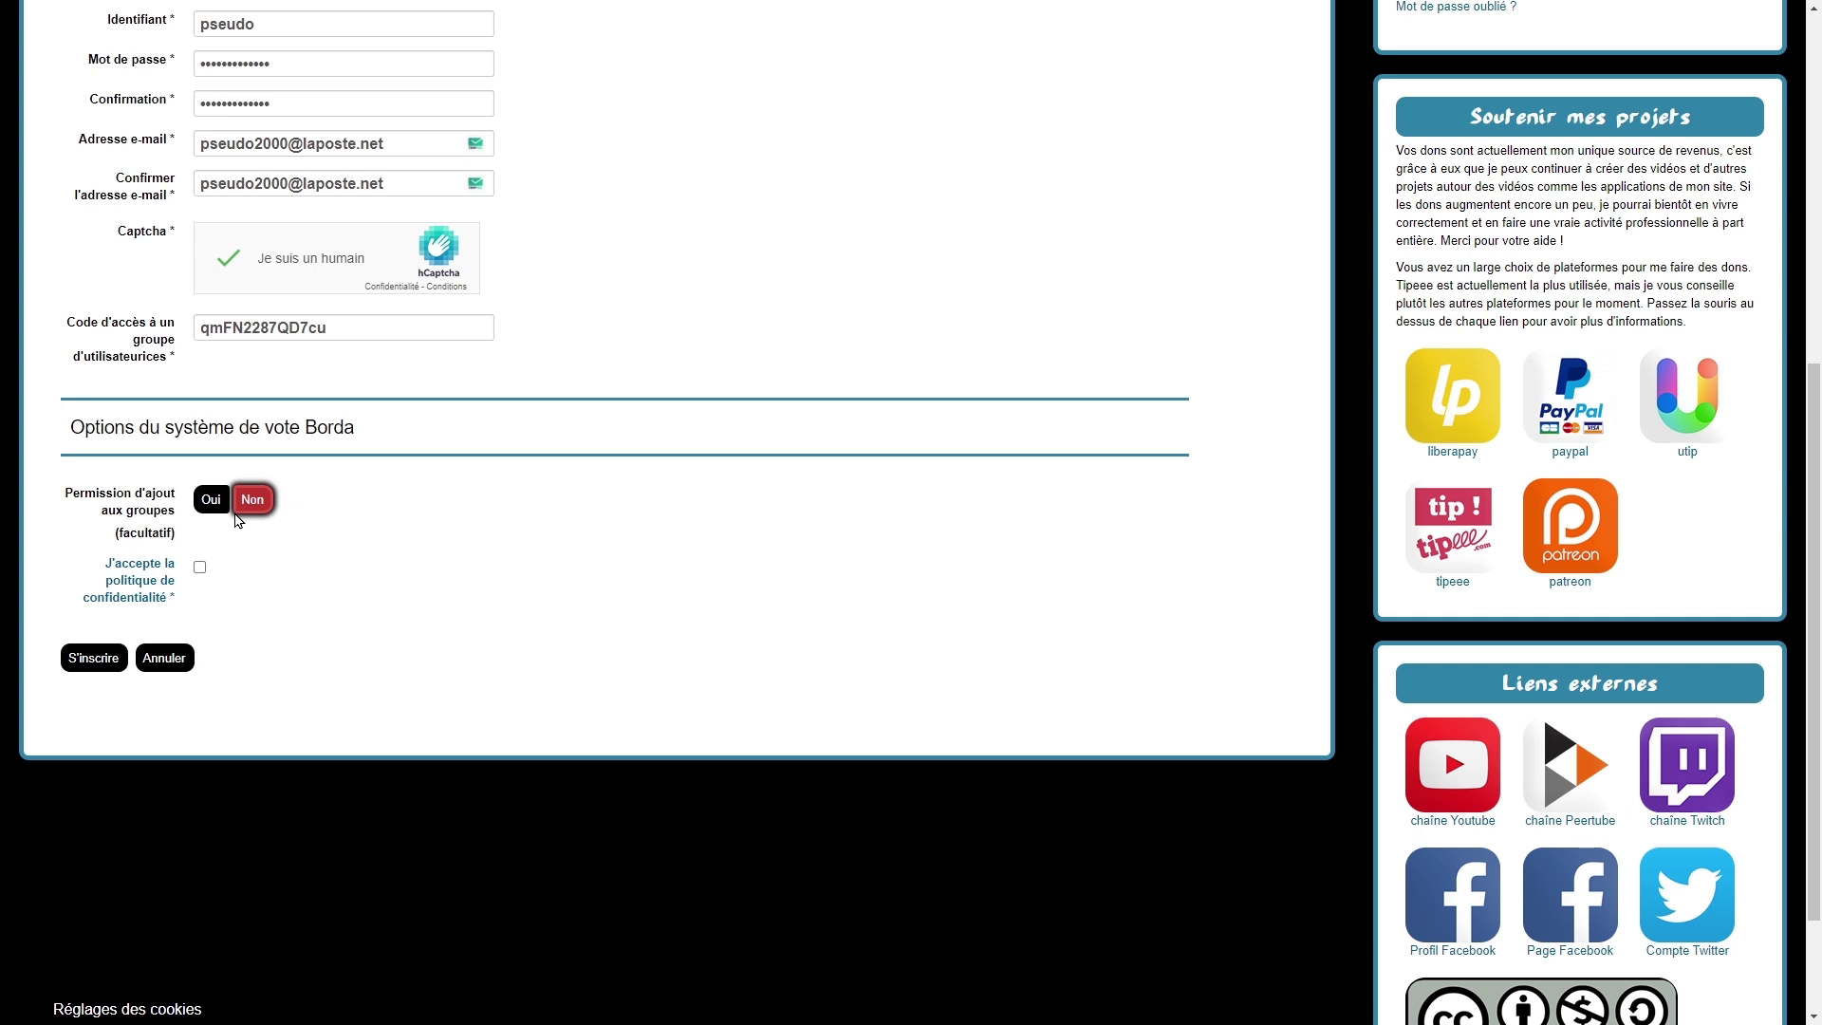
{"action": "left_click", "coordinate": [201, 571]}
Step: Submit the registration with S'inscrire to create and activate the account
{"action": "left_click", "coordinate": [111, 668]}
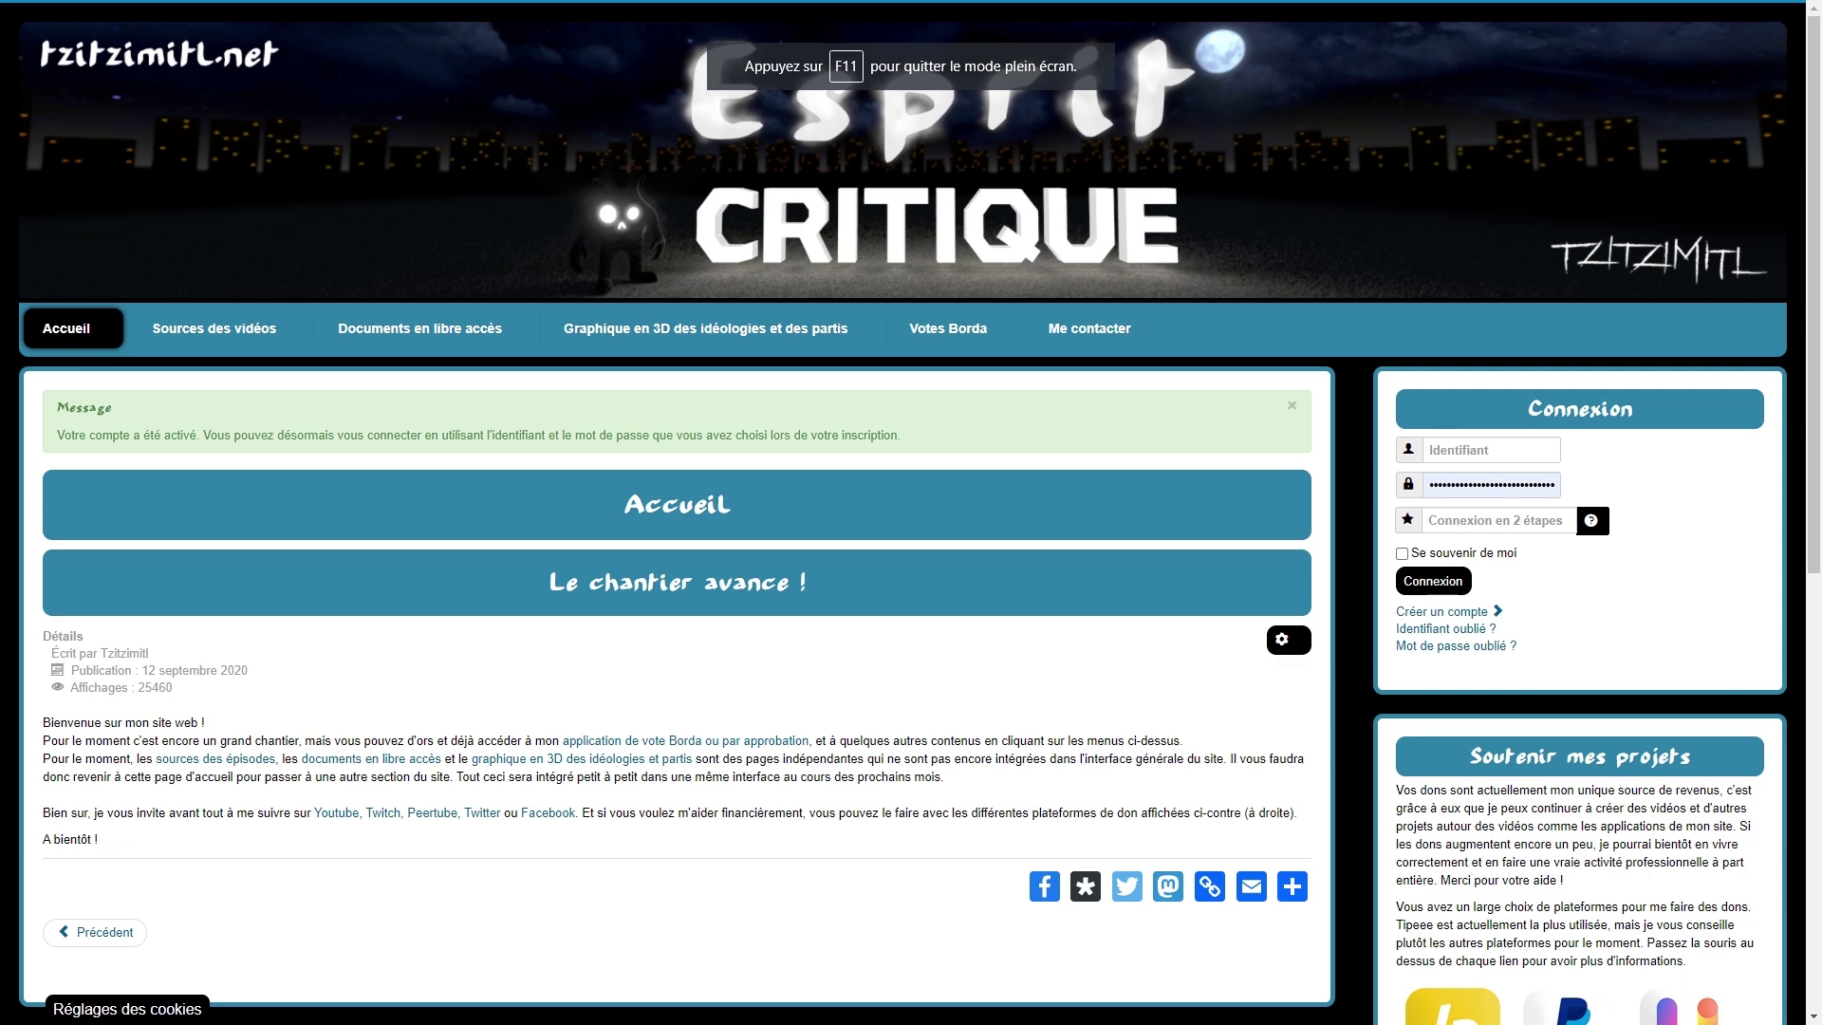
Step: Sign in with the new account's username and password, with 'Se souvenir de moi' ticked
{"action": "left_click", "coordinate": [1490, 450]}
{"action": "type", "text": "pseudo"}
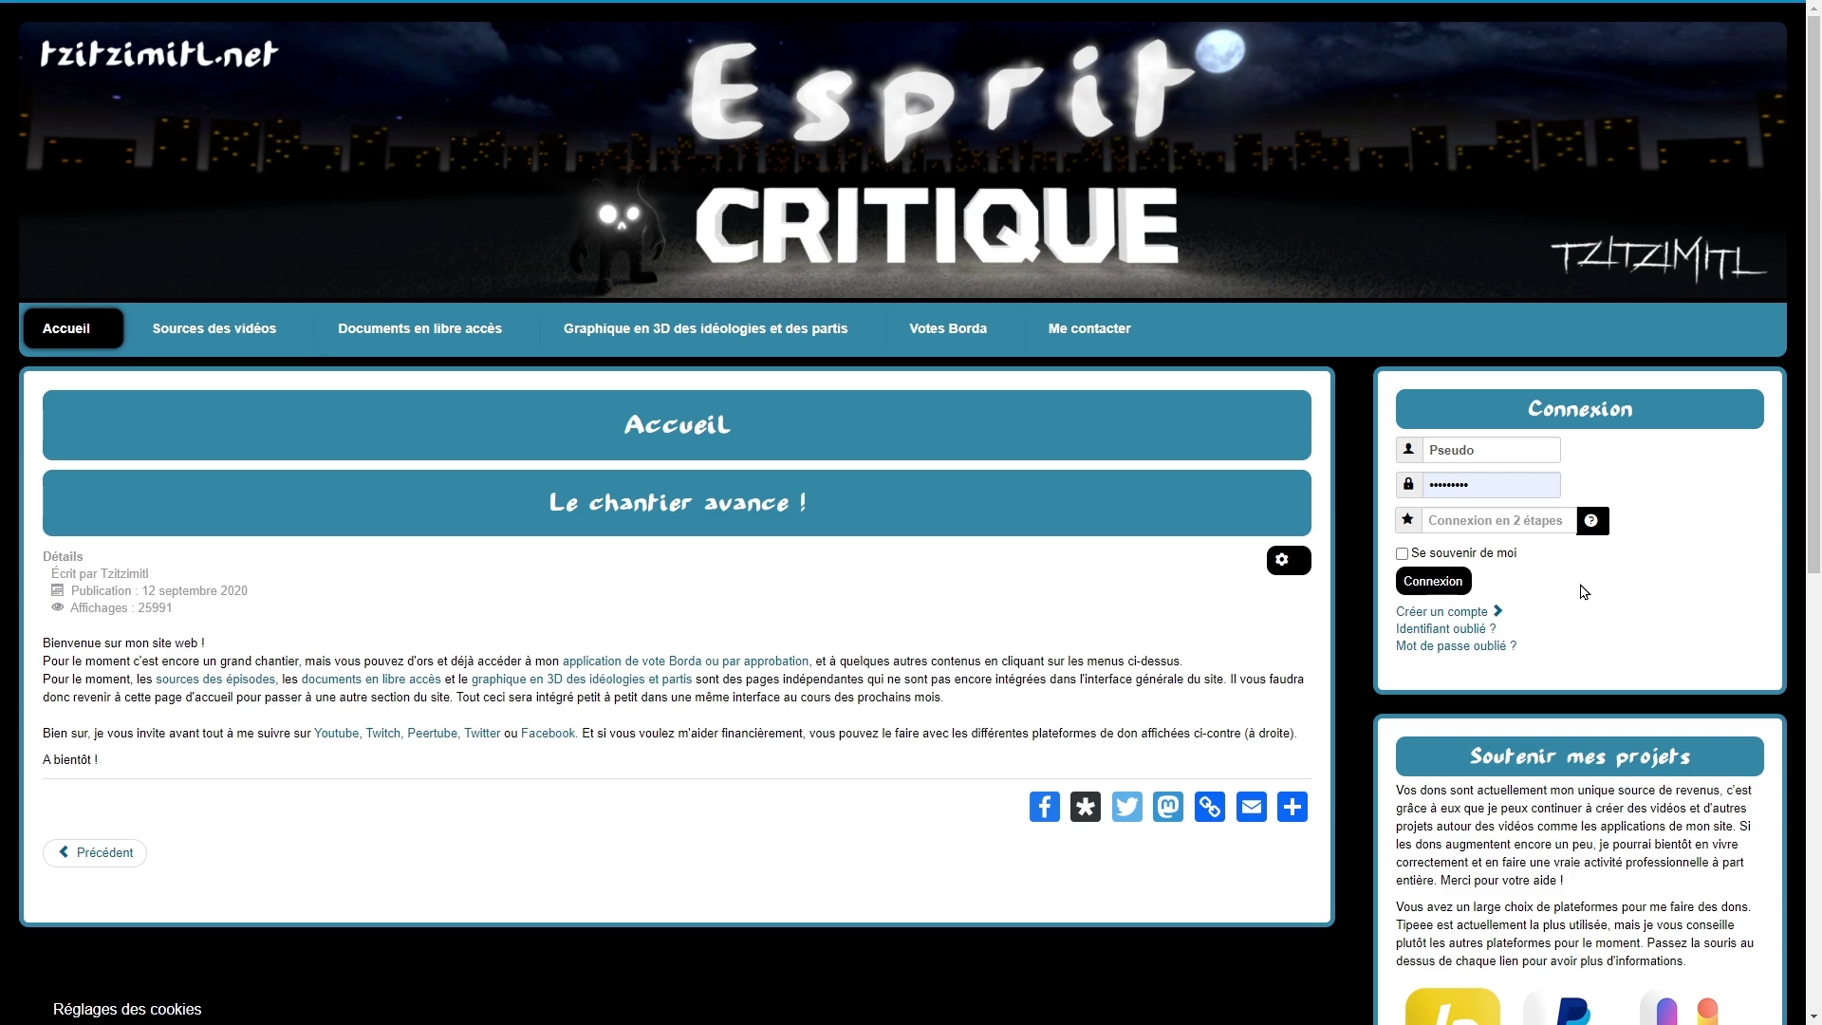
{"action": "left_click", "coordinate": [1466, 555]}
{"action": "left_click", "coordinate": [1433, 582]}
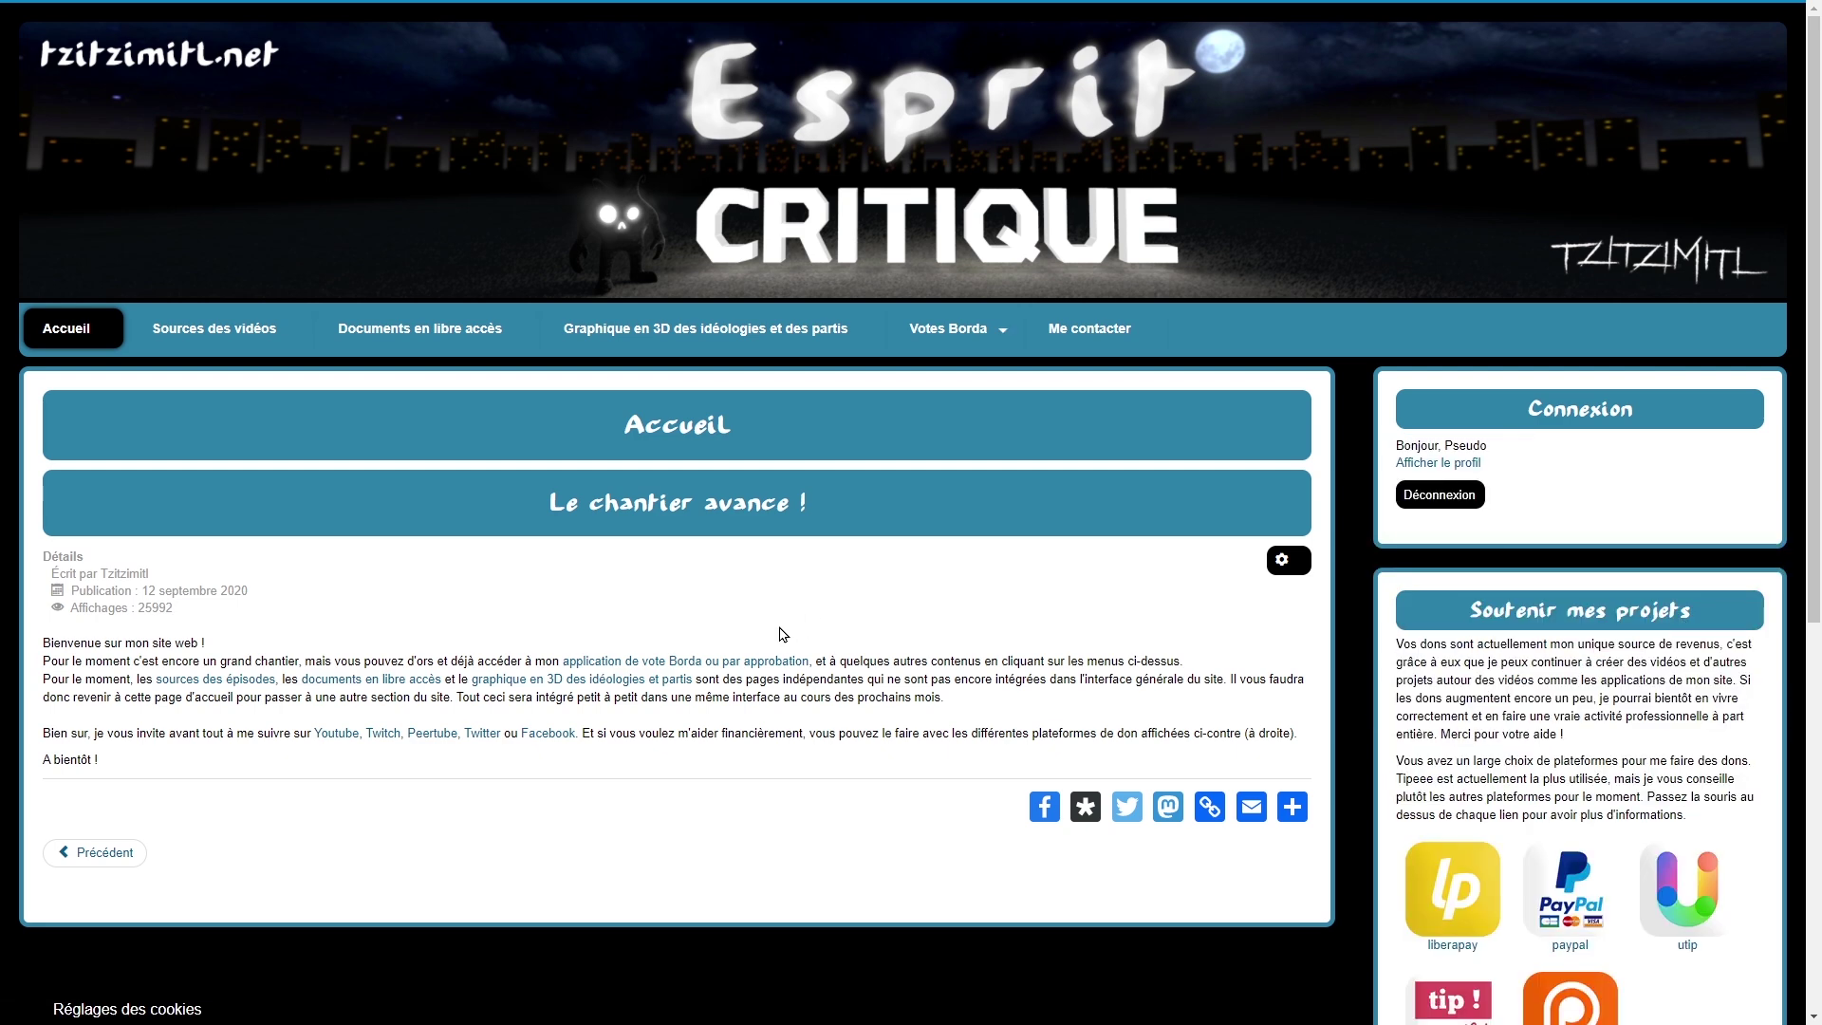
Step: Return to the Votes Borda welcome page and scroll through it to the bottom buttons
{"action": "mouse_move", "coordinate": [938, 333]}
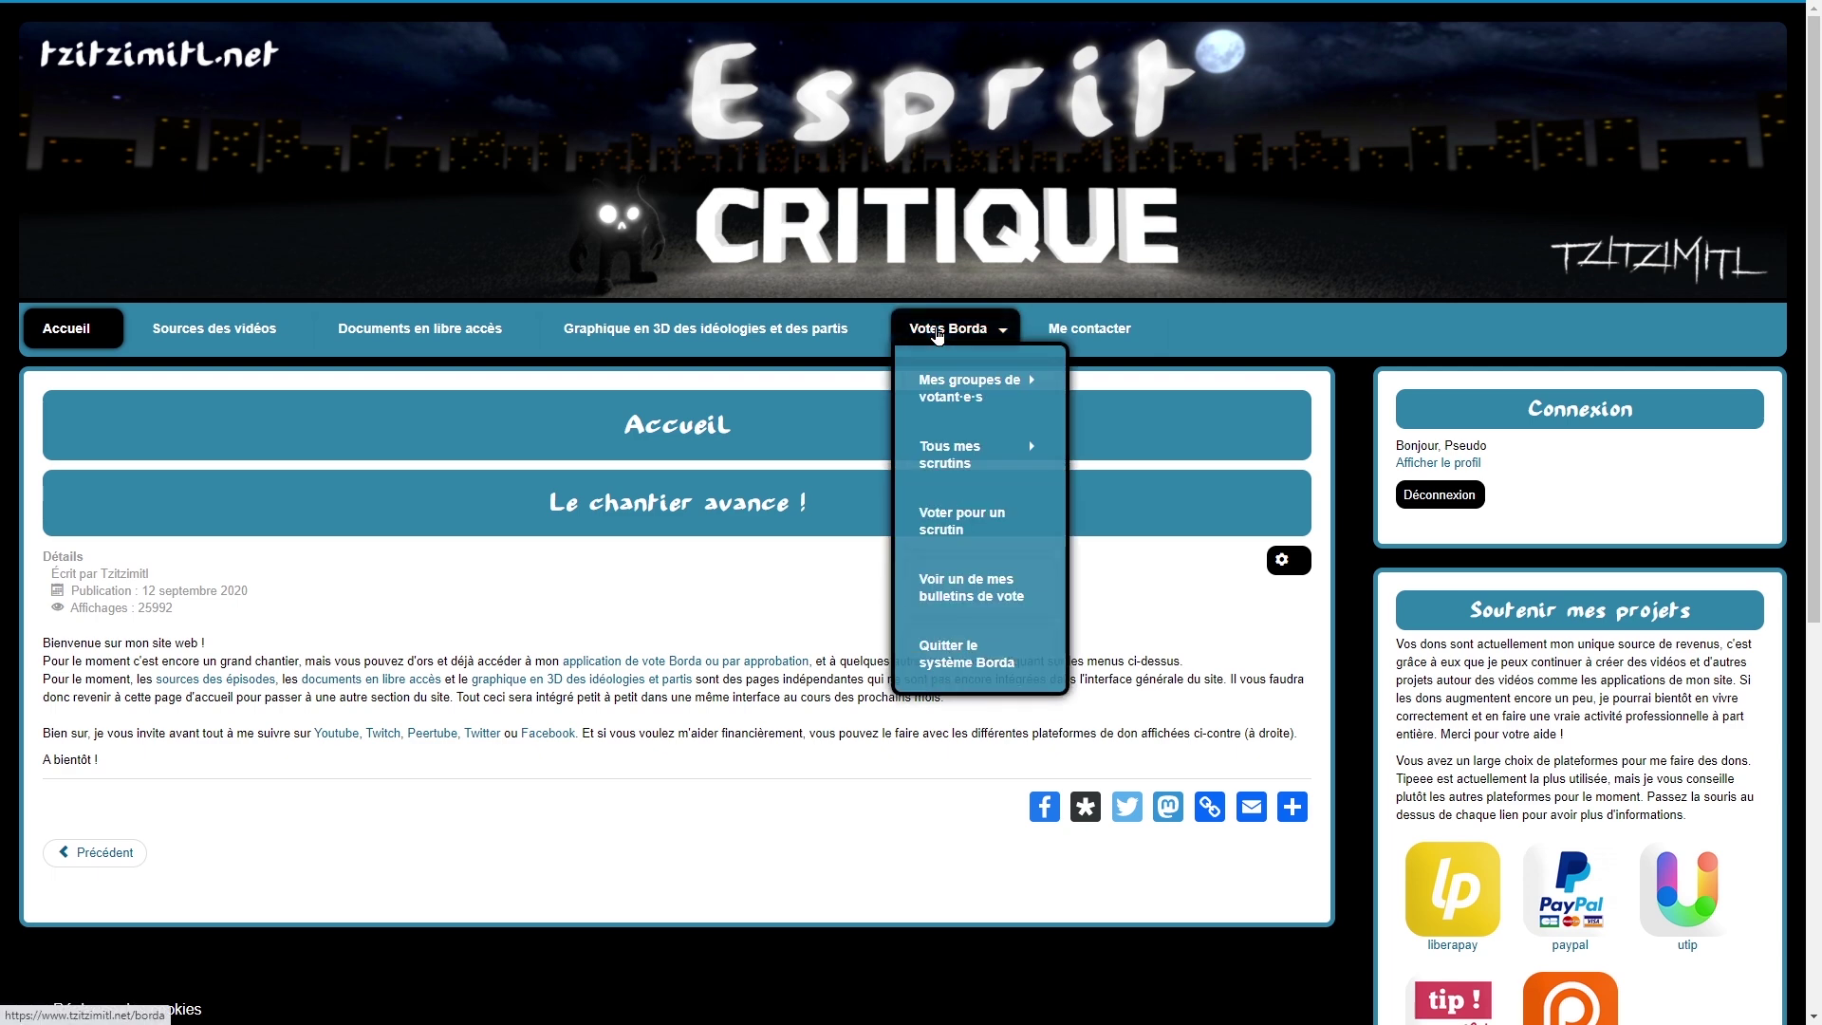
{"action": "left_click", "coordinate": [938, 333]}
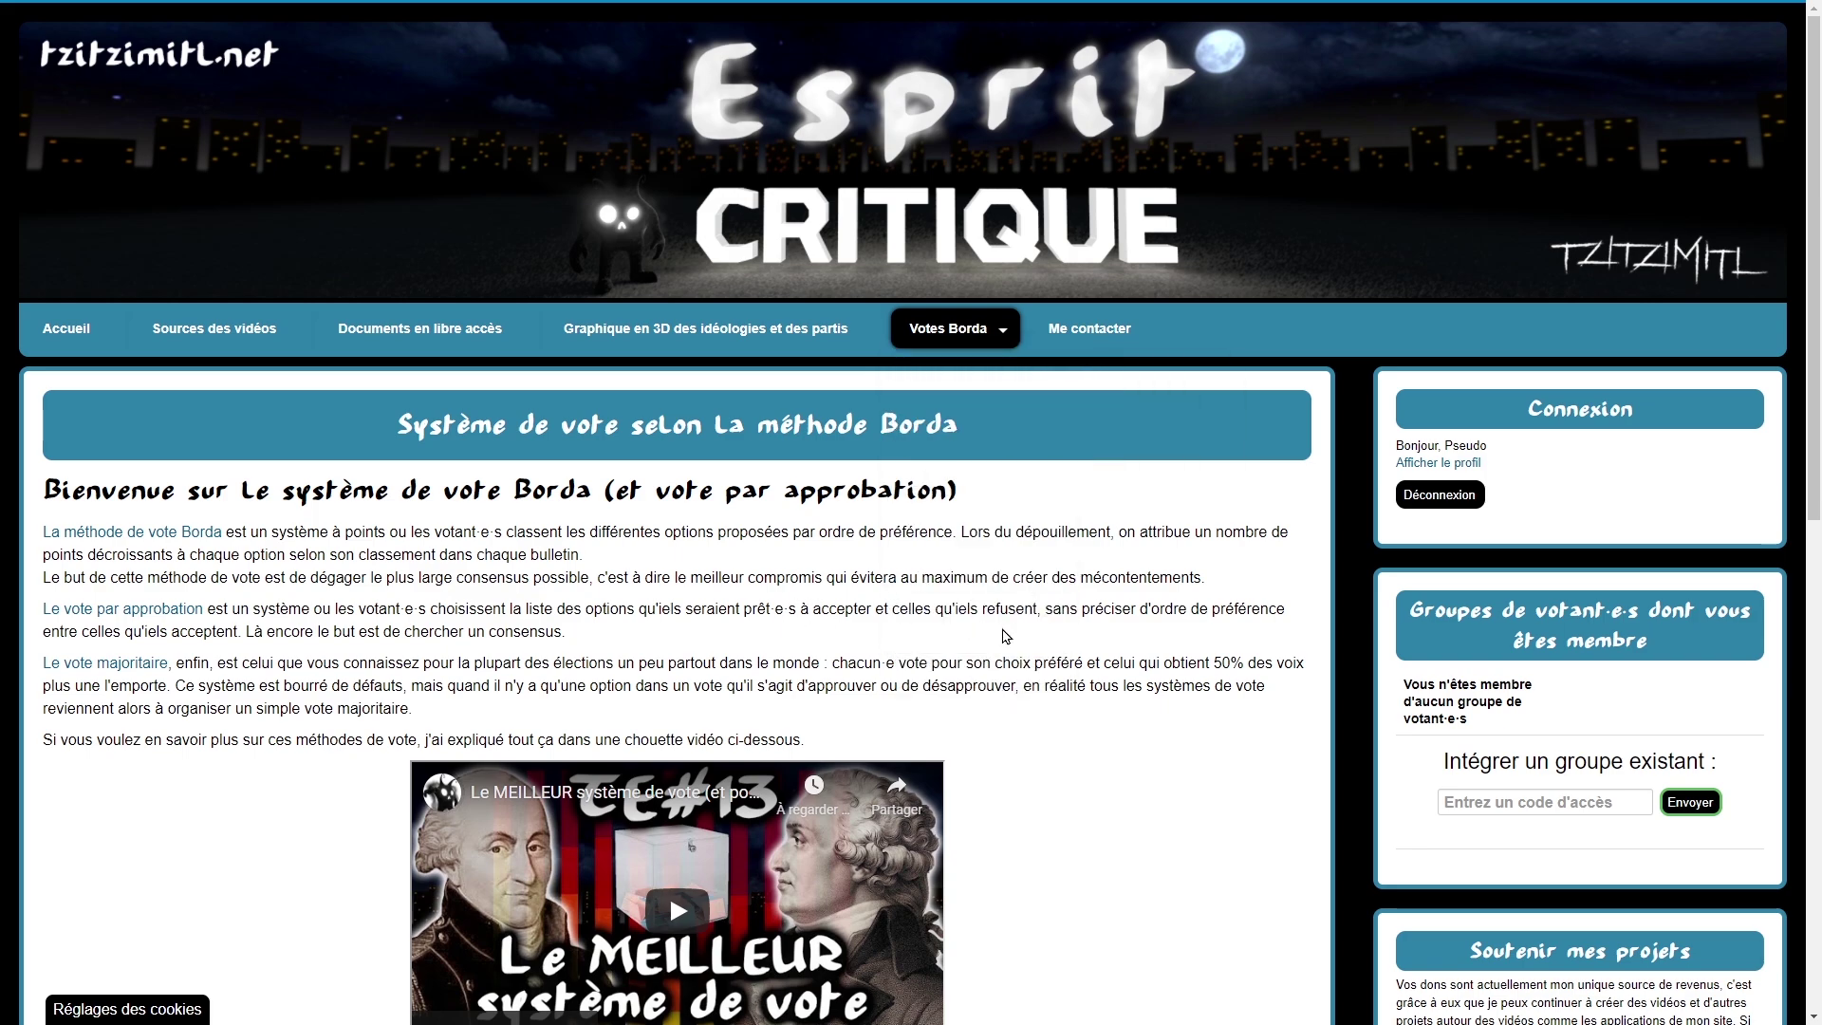
{"action": "scroll", "coordinate": [1050, 615], "scroll_direction": "down", "scroll_amount": 7}
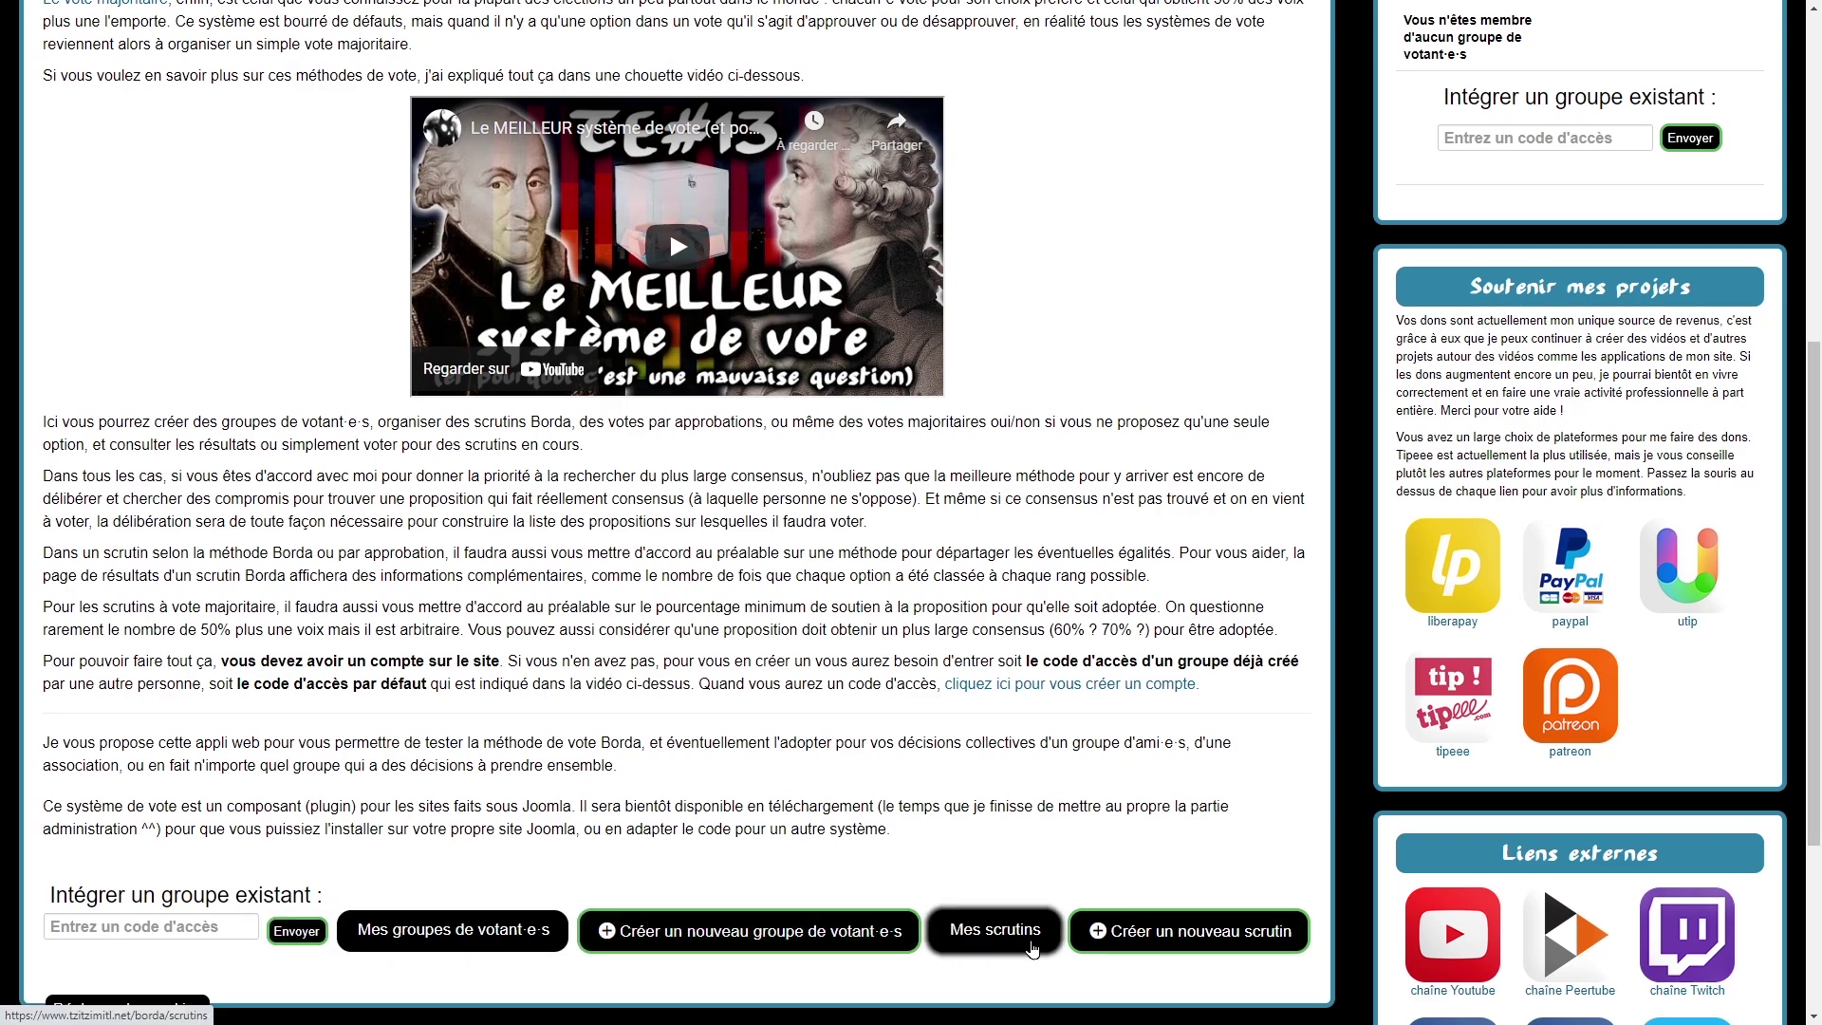
{"action": "scroll", "coordinate": [1119, 637], "scroll_direction": "up", "scroll_amount": 5}
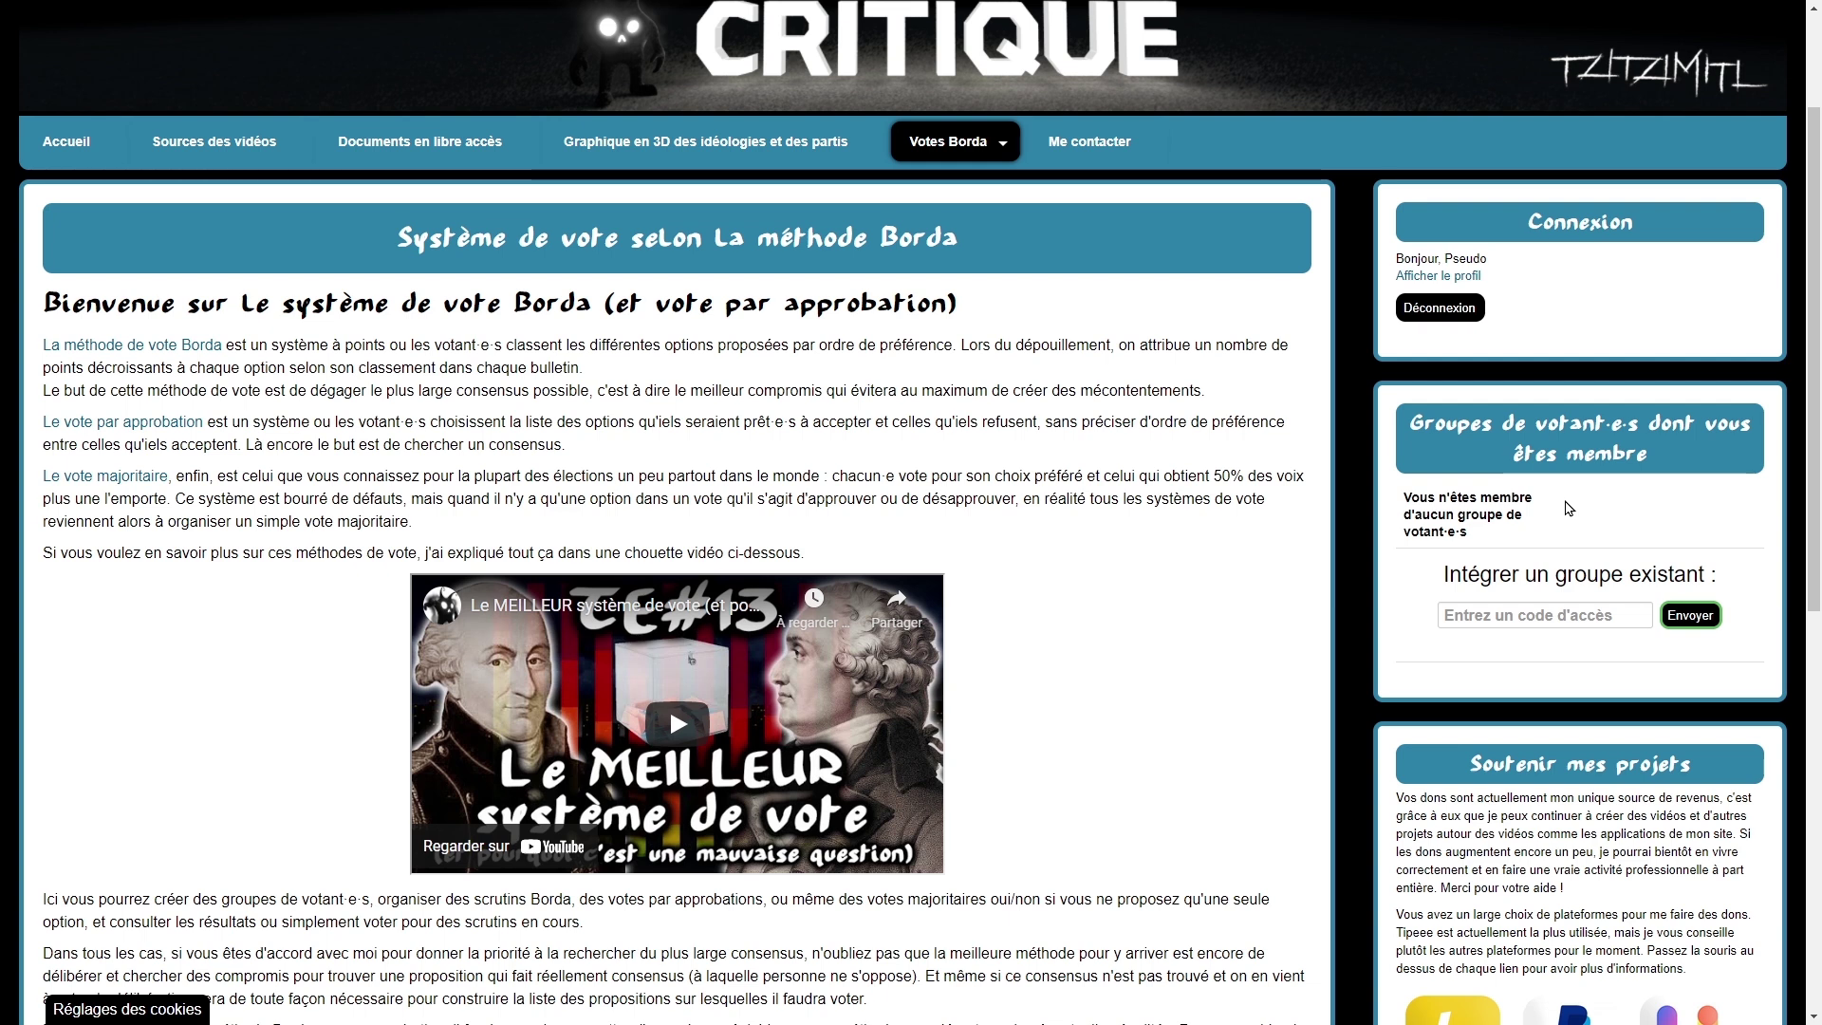
{"action": "scroll", "coordinate": [1568, 510], "scroll_direction": "up", "scroll_amount": 2}
{"action": "scroll", "coordinate": [978, 743], "scroll_direction": "down", "scroll_amount": 9}
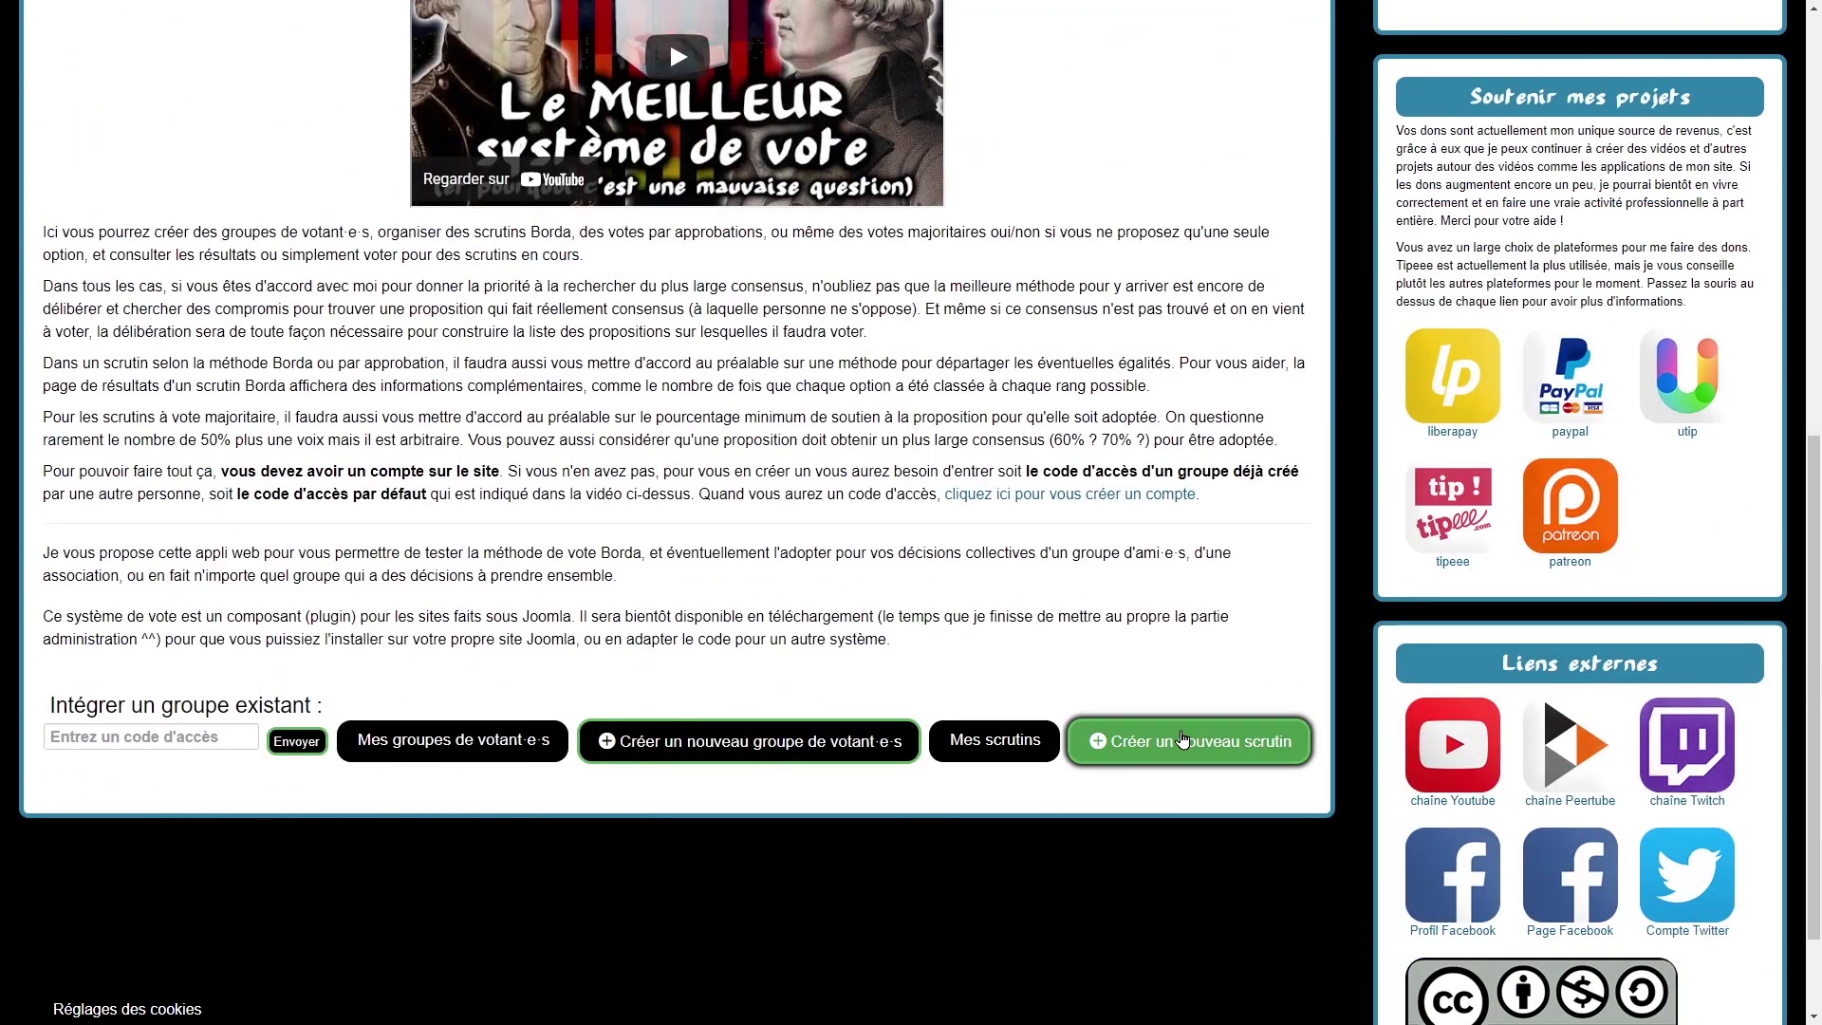
Step: Open Tous mes scrutins, listing 'Le MEILLEUR système de vote' with 10 votes
{"action": "left_click", "coordinate": [980, 749]}
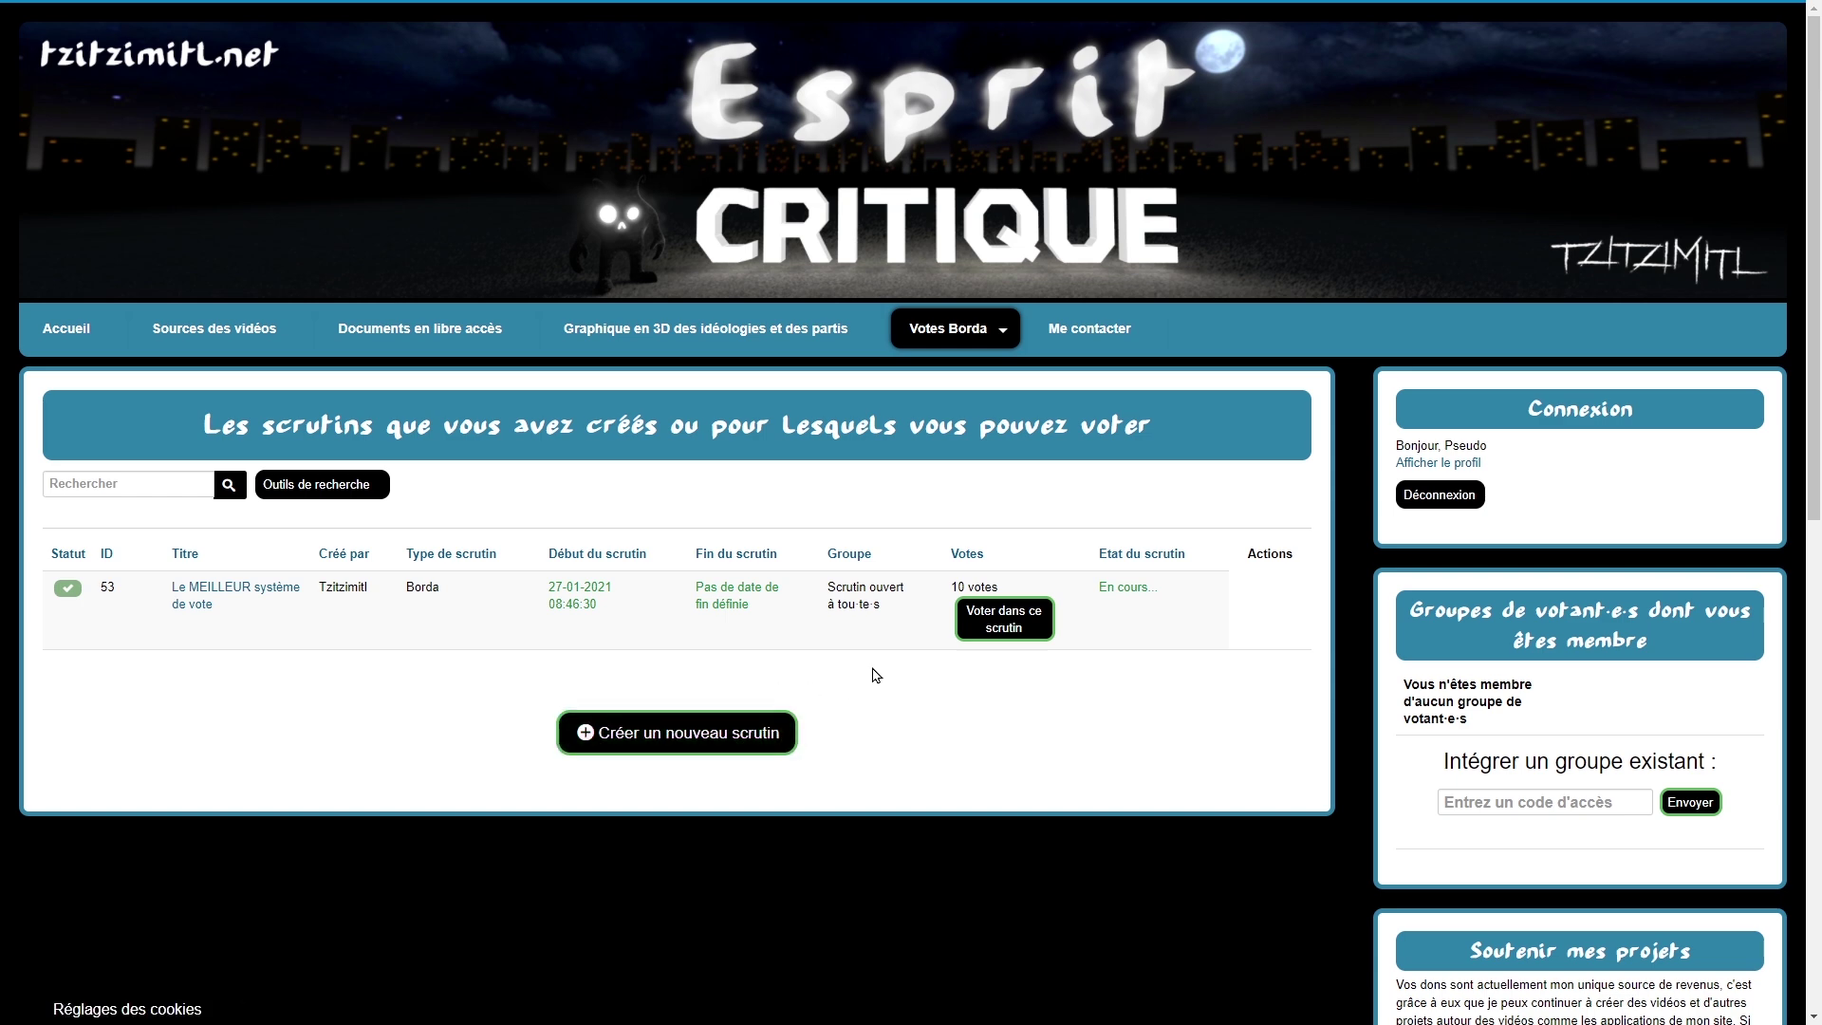
{"action": "mouse_move", "coordinate": [947, 325]}
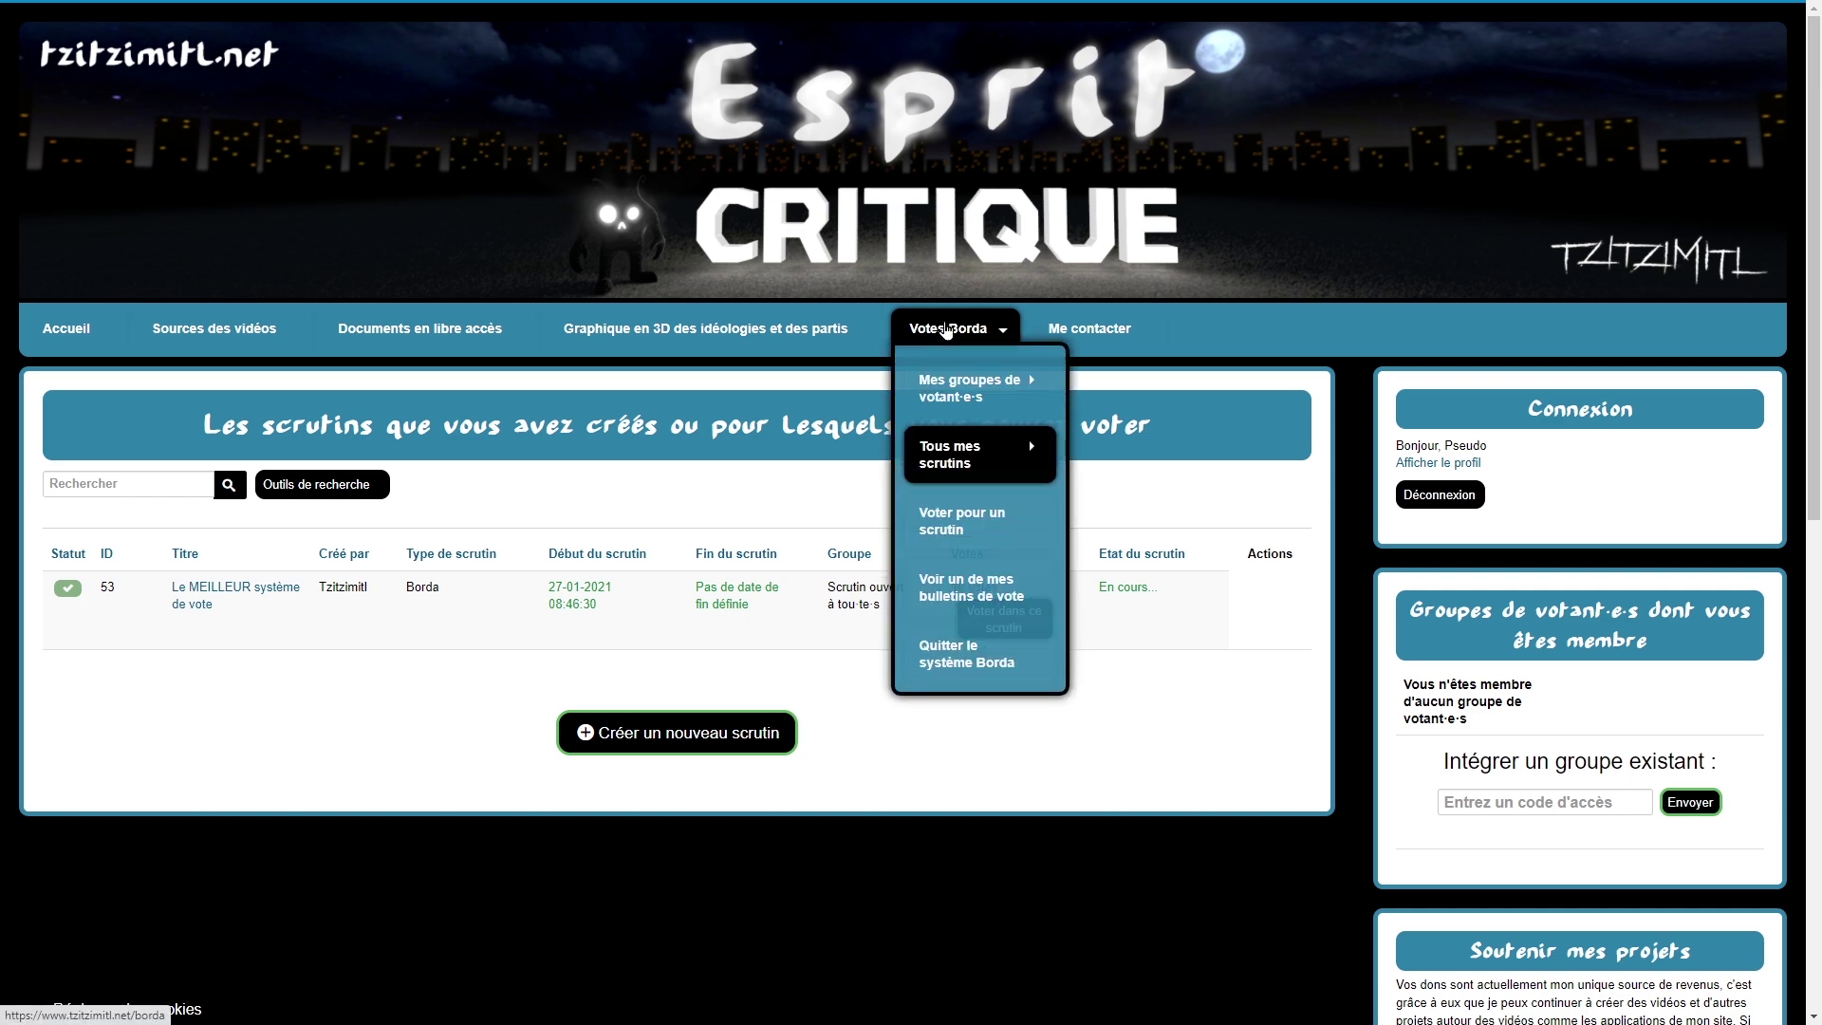
Step: Open Mes groupes de votant·e·s, which shows no groups yet
{"action": "left_click", "coordinate": [949, 397]}
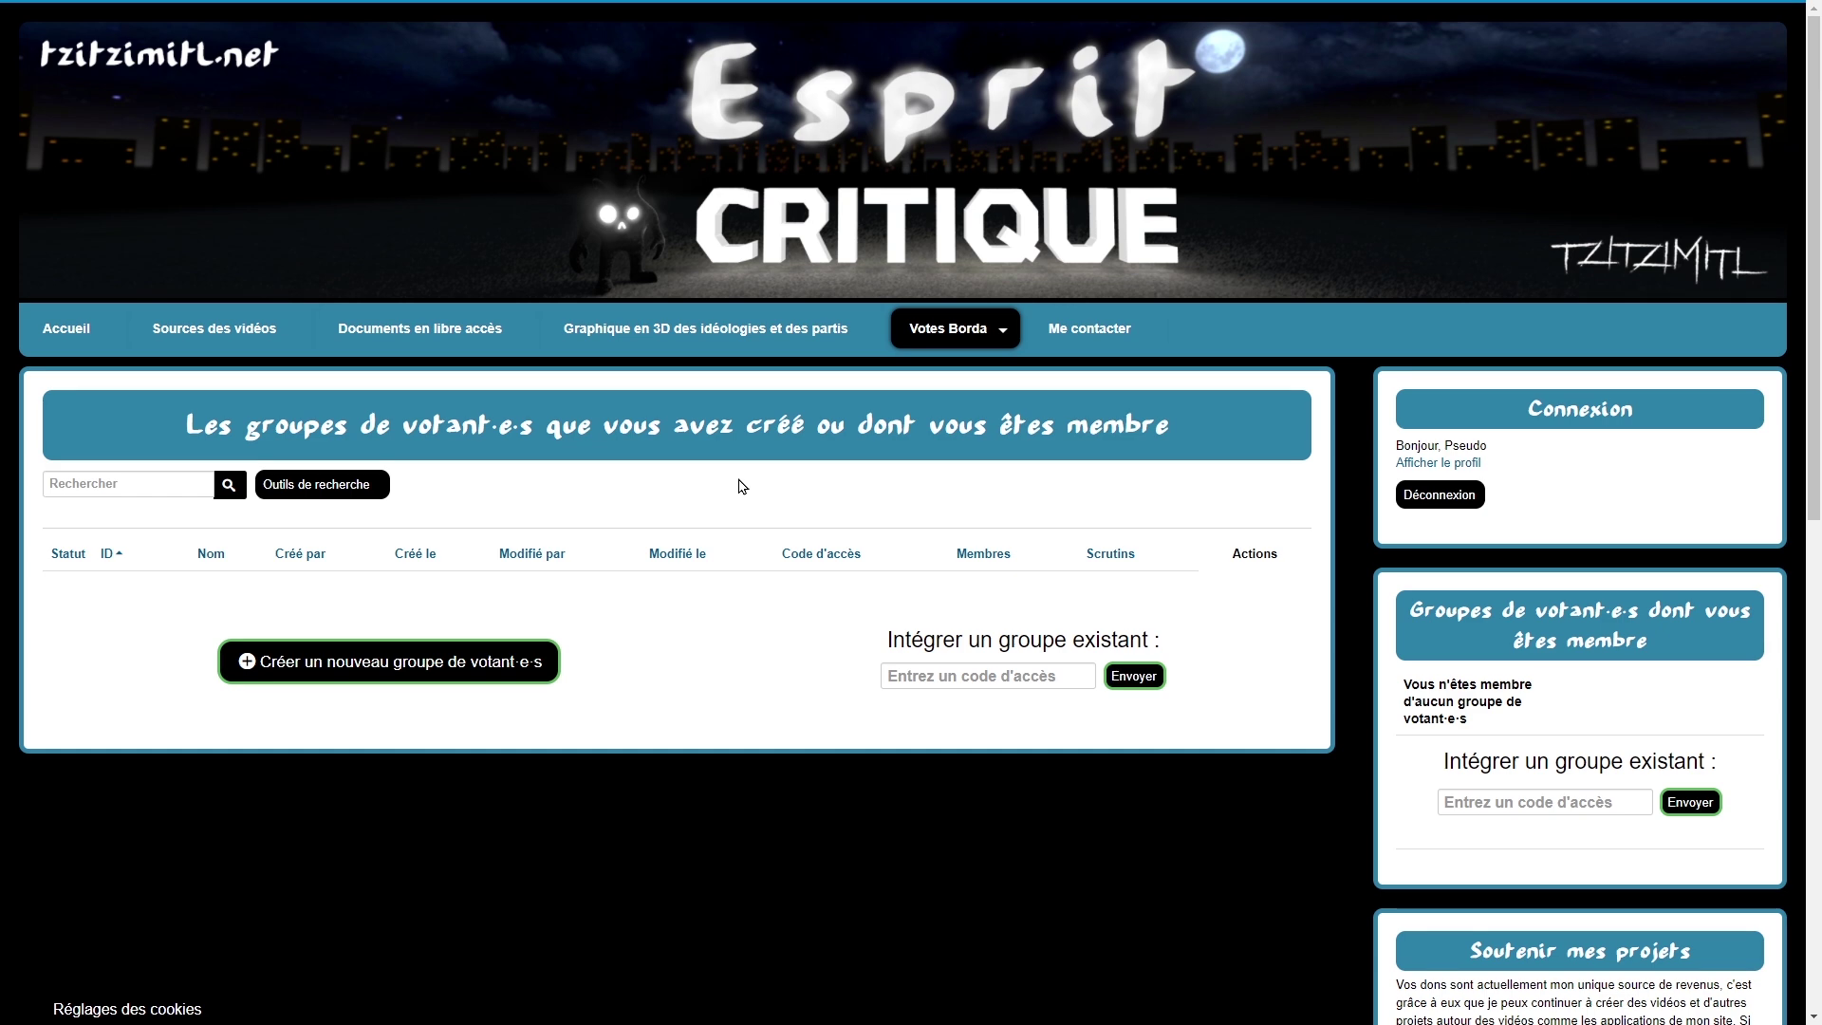
{"action": "left_click", "coordinate": [928, 671]}
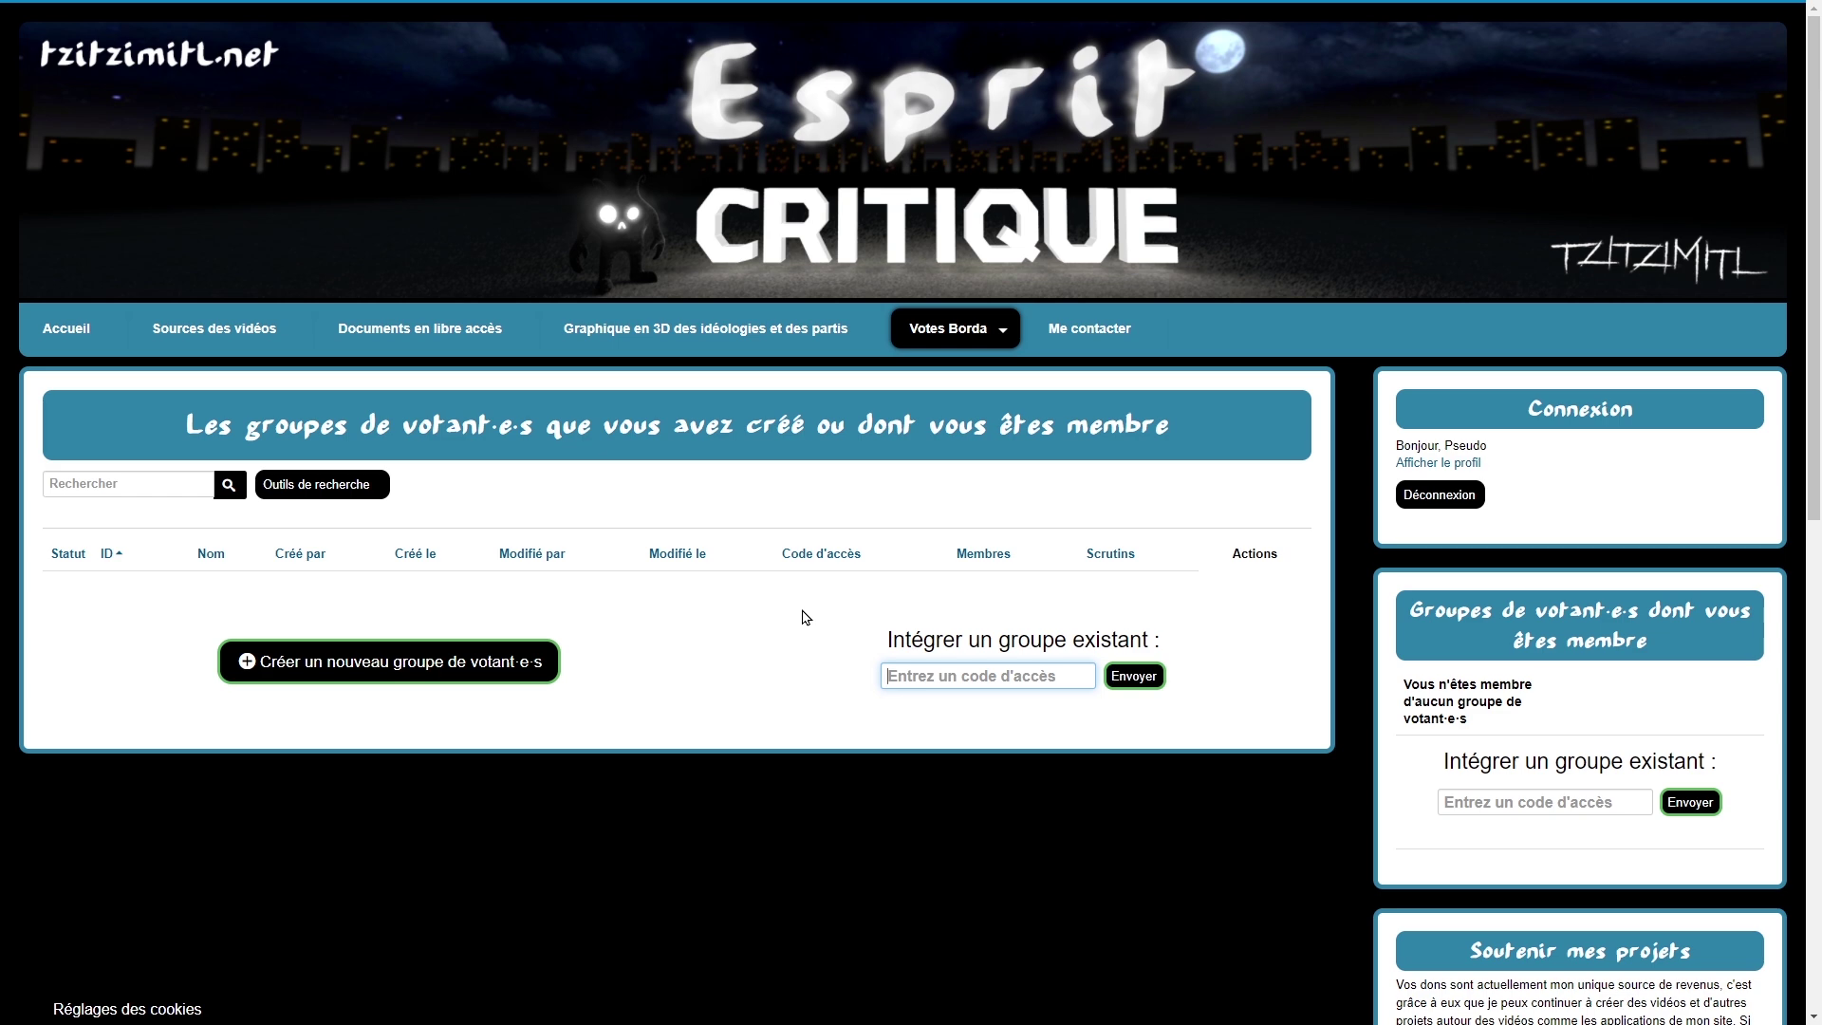
{"action": "mouse_move", "coordinate": [948, 353]}
{"action": "mouse_move", "coordinate": [951, 403]}
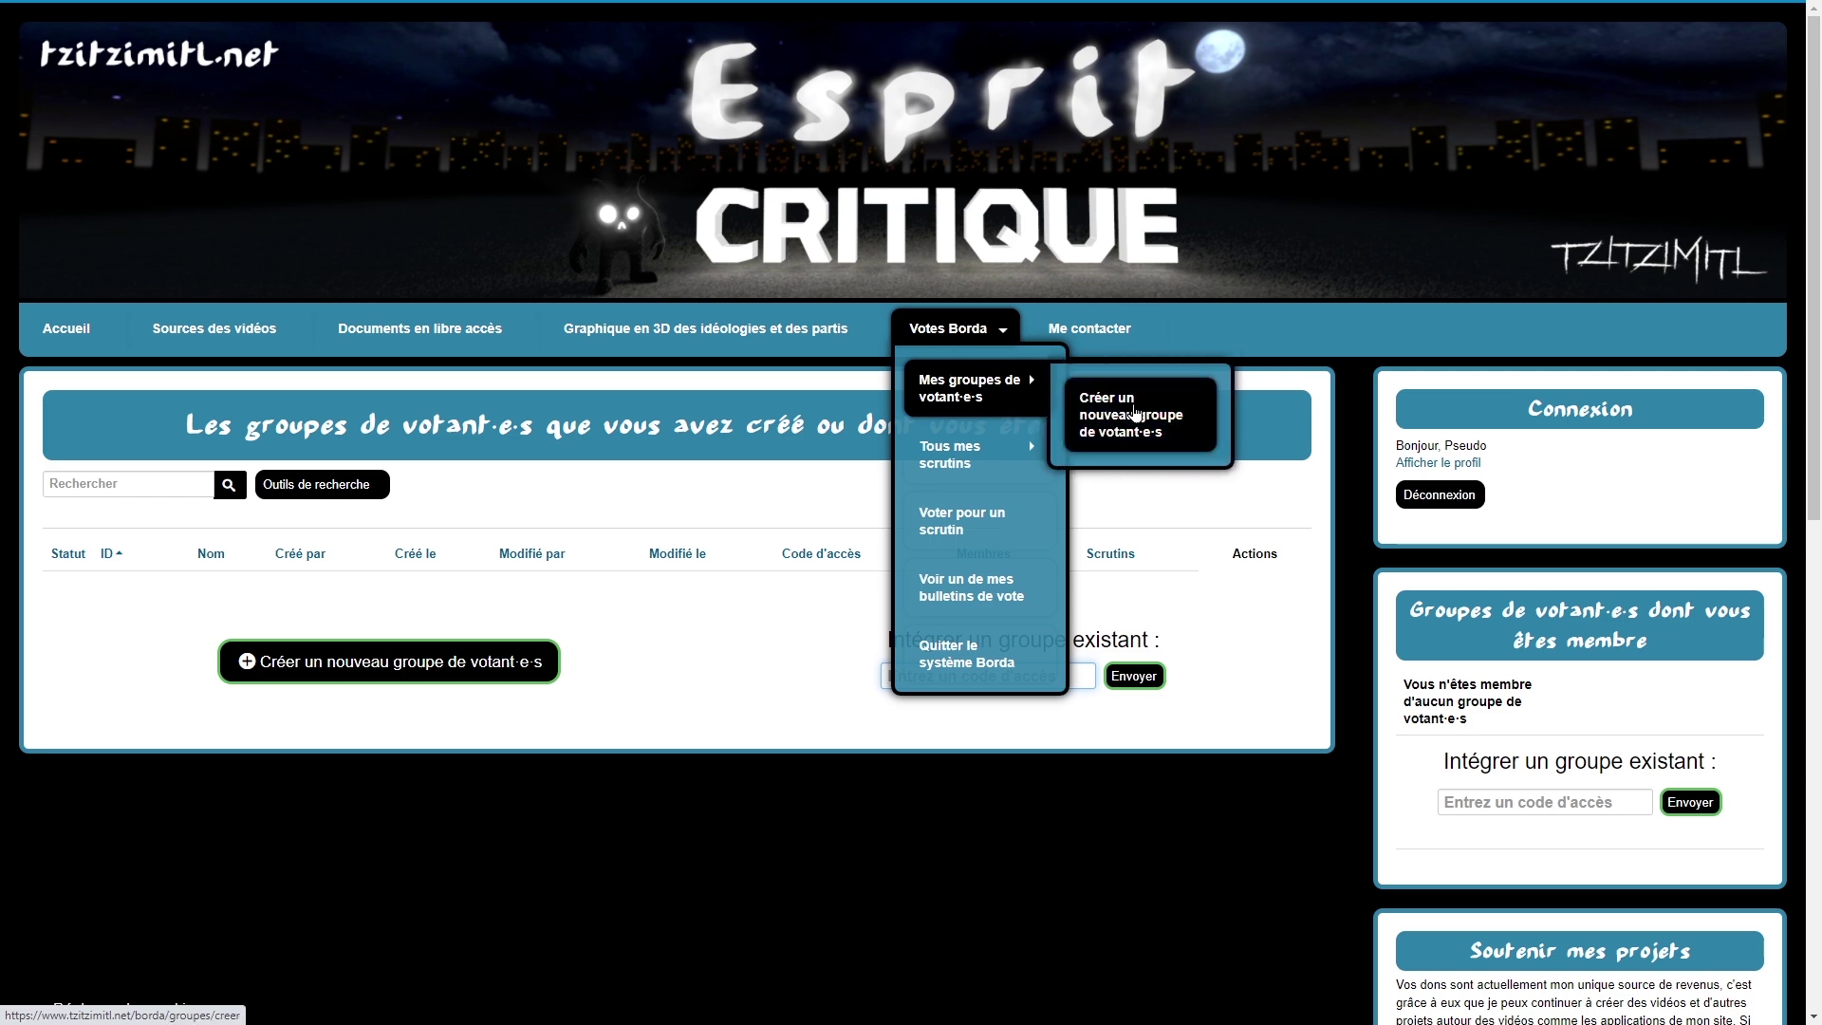
Step: Start a new voter group named 'Groupe de test' and generate a fresh access code
{"action": "left_click", "coordinate": [1134, 415]}
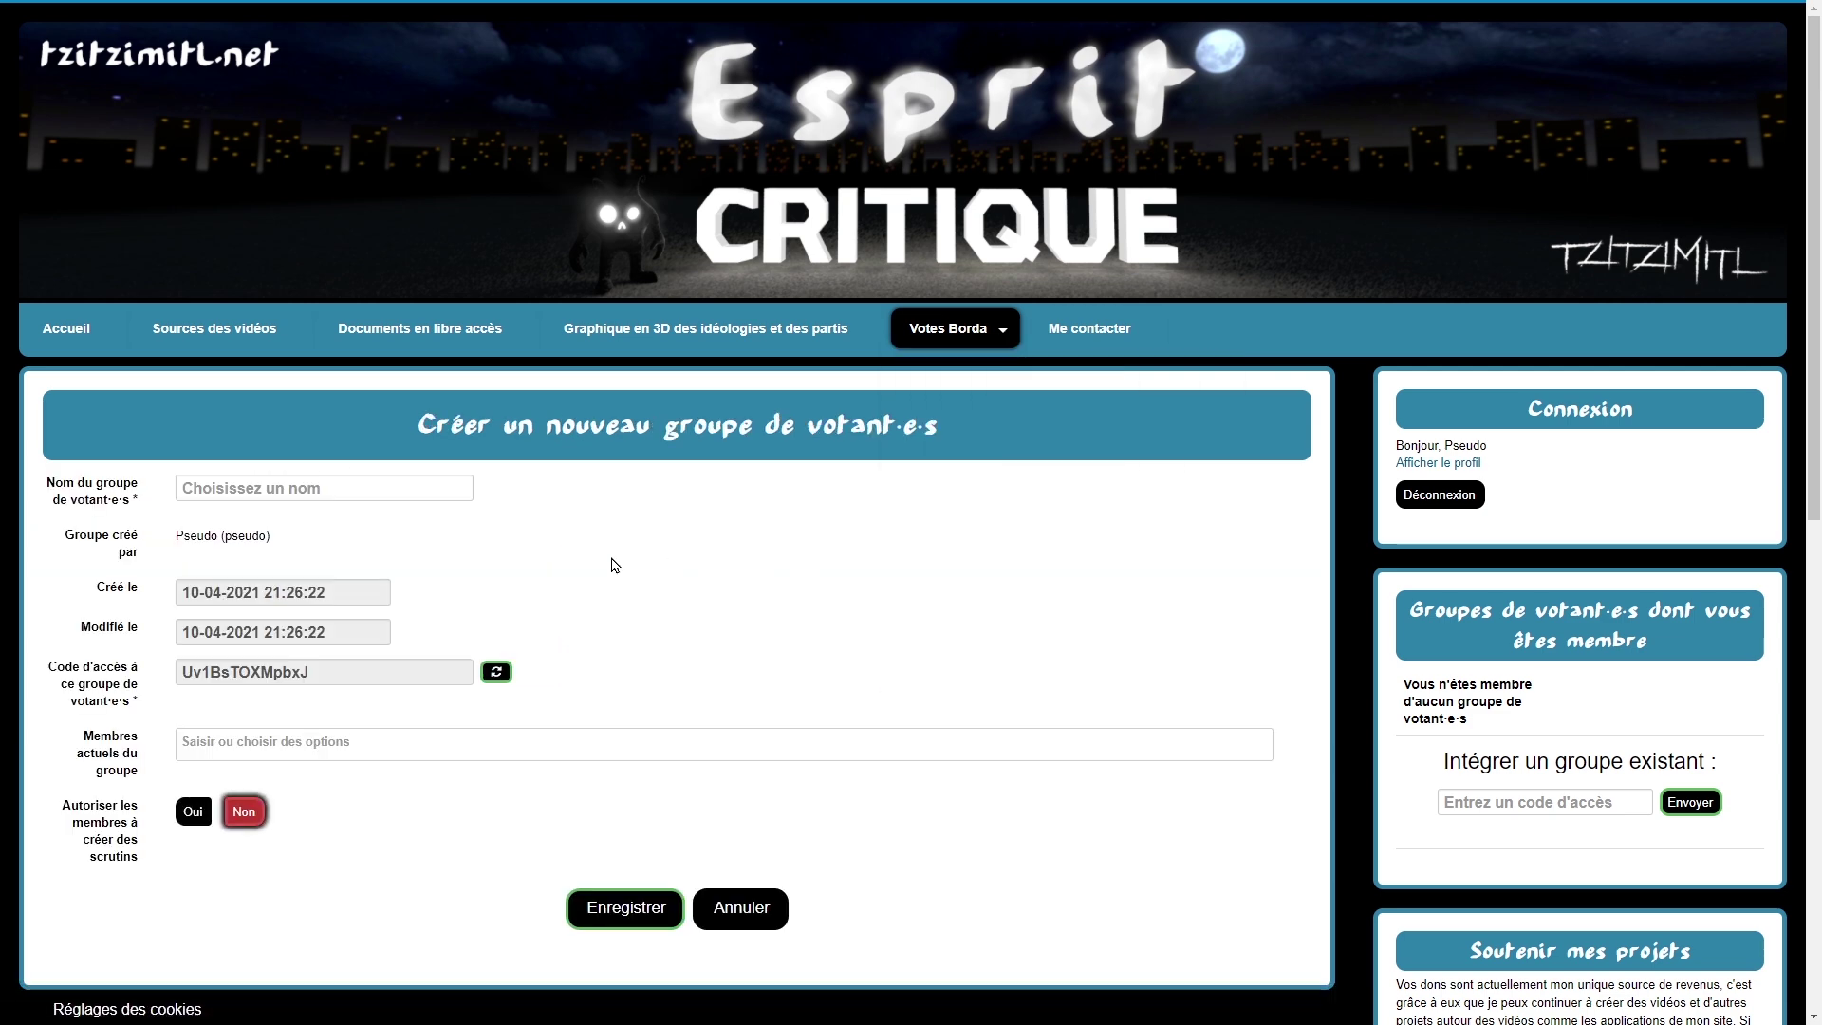
{"action": "left_click", "coordinate": [309, 485]}
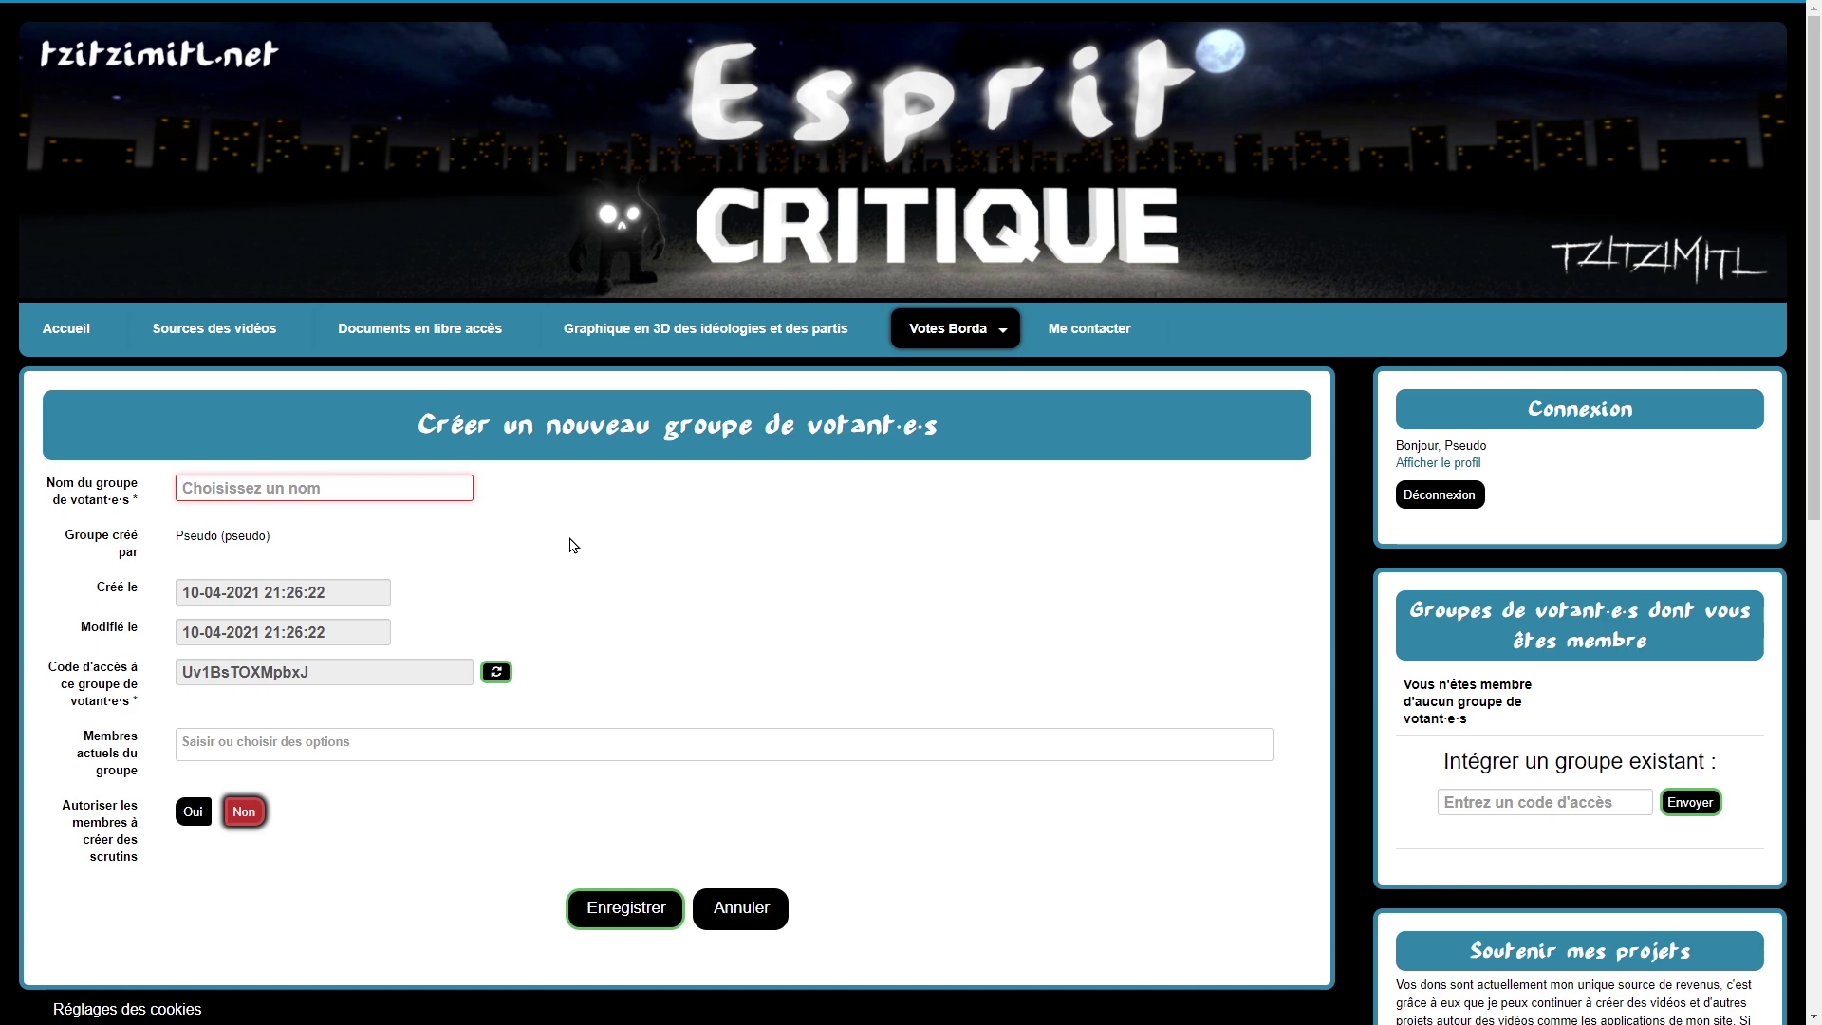
{"action": "type", "text": "Groupe de test"}
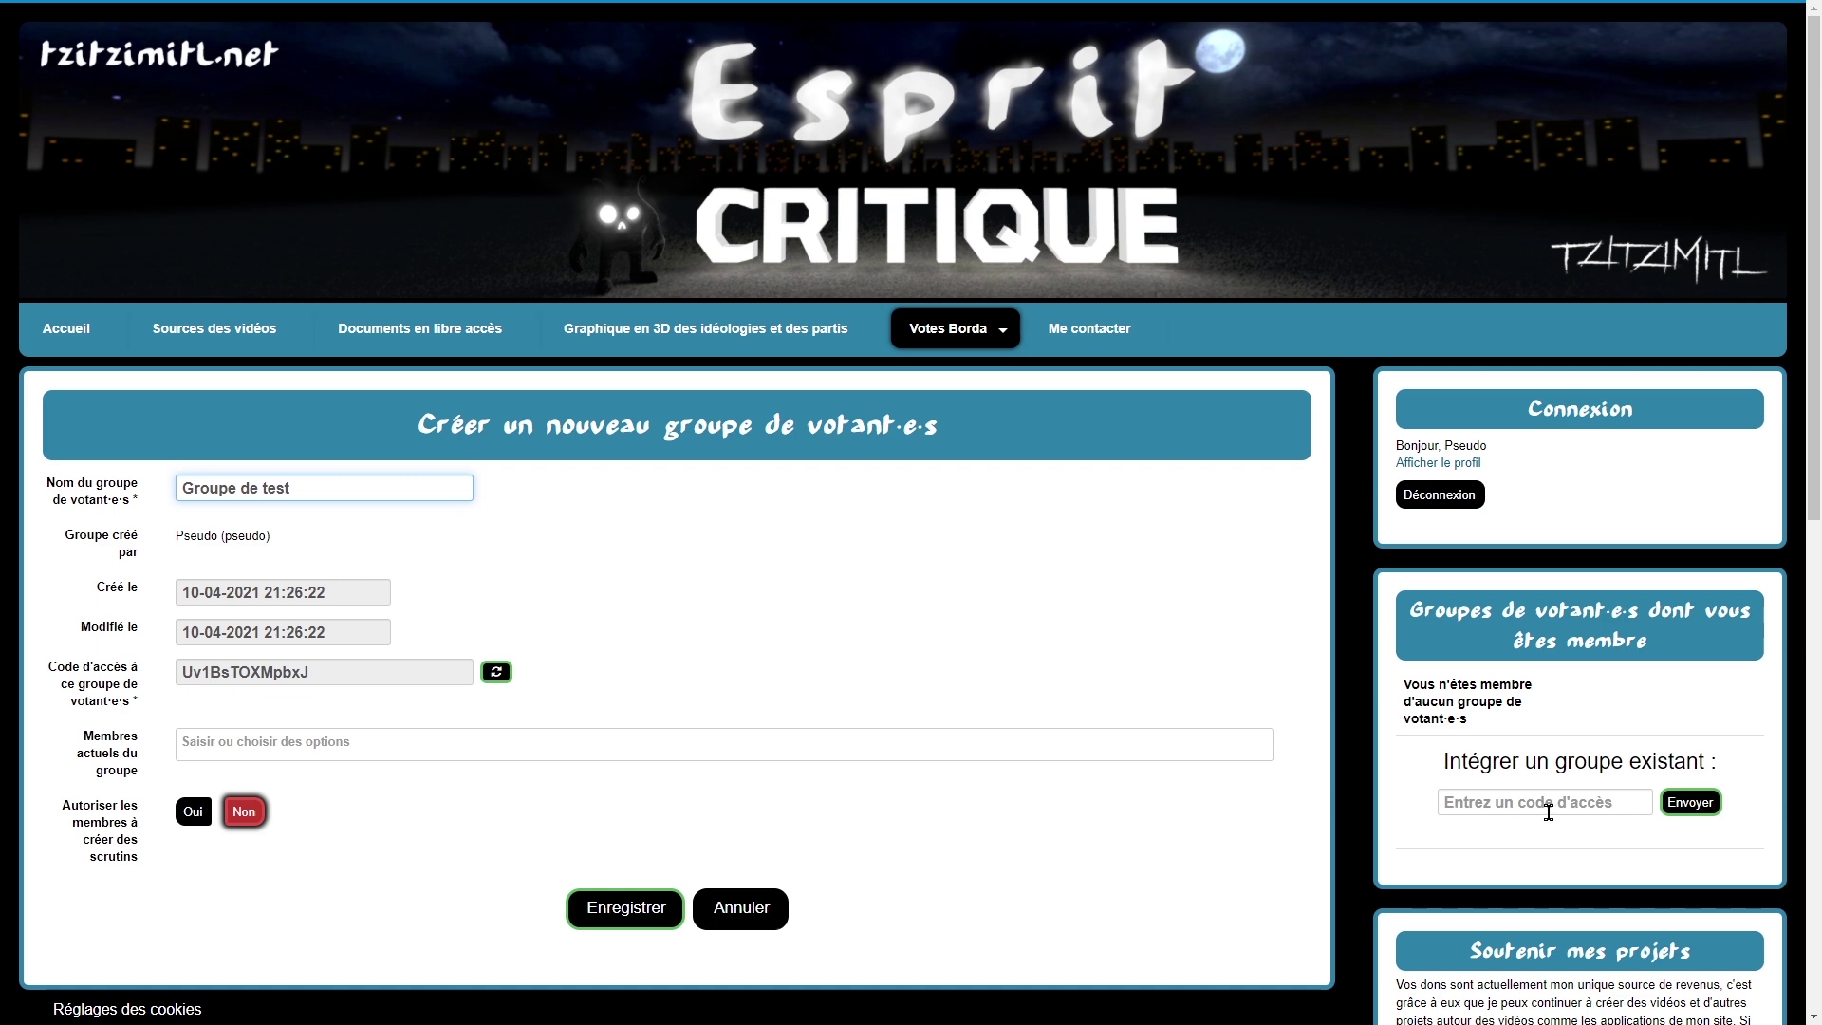
{"action": "left_click", "coordinate": [1497, 809]}
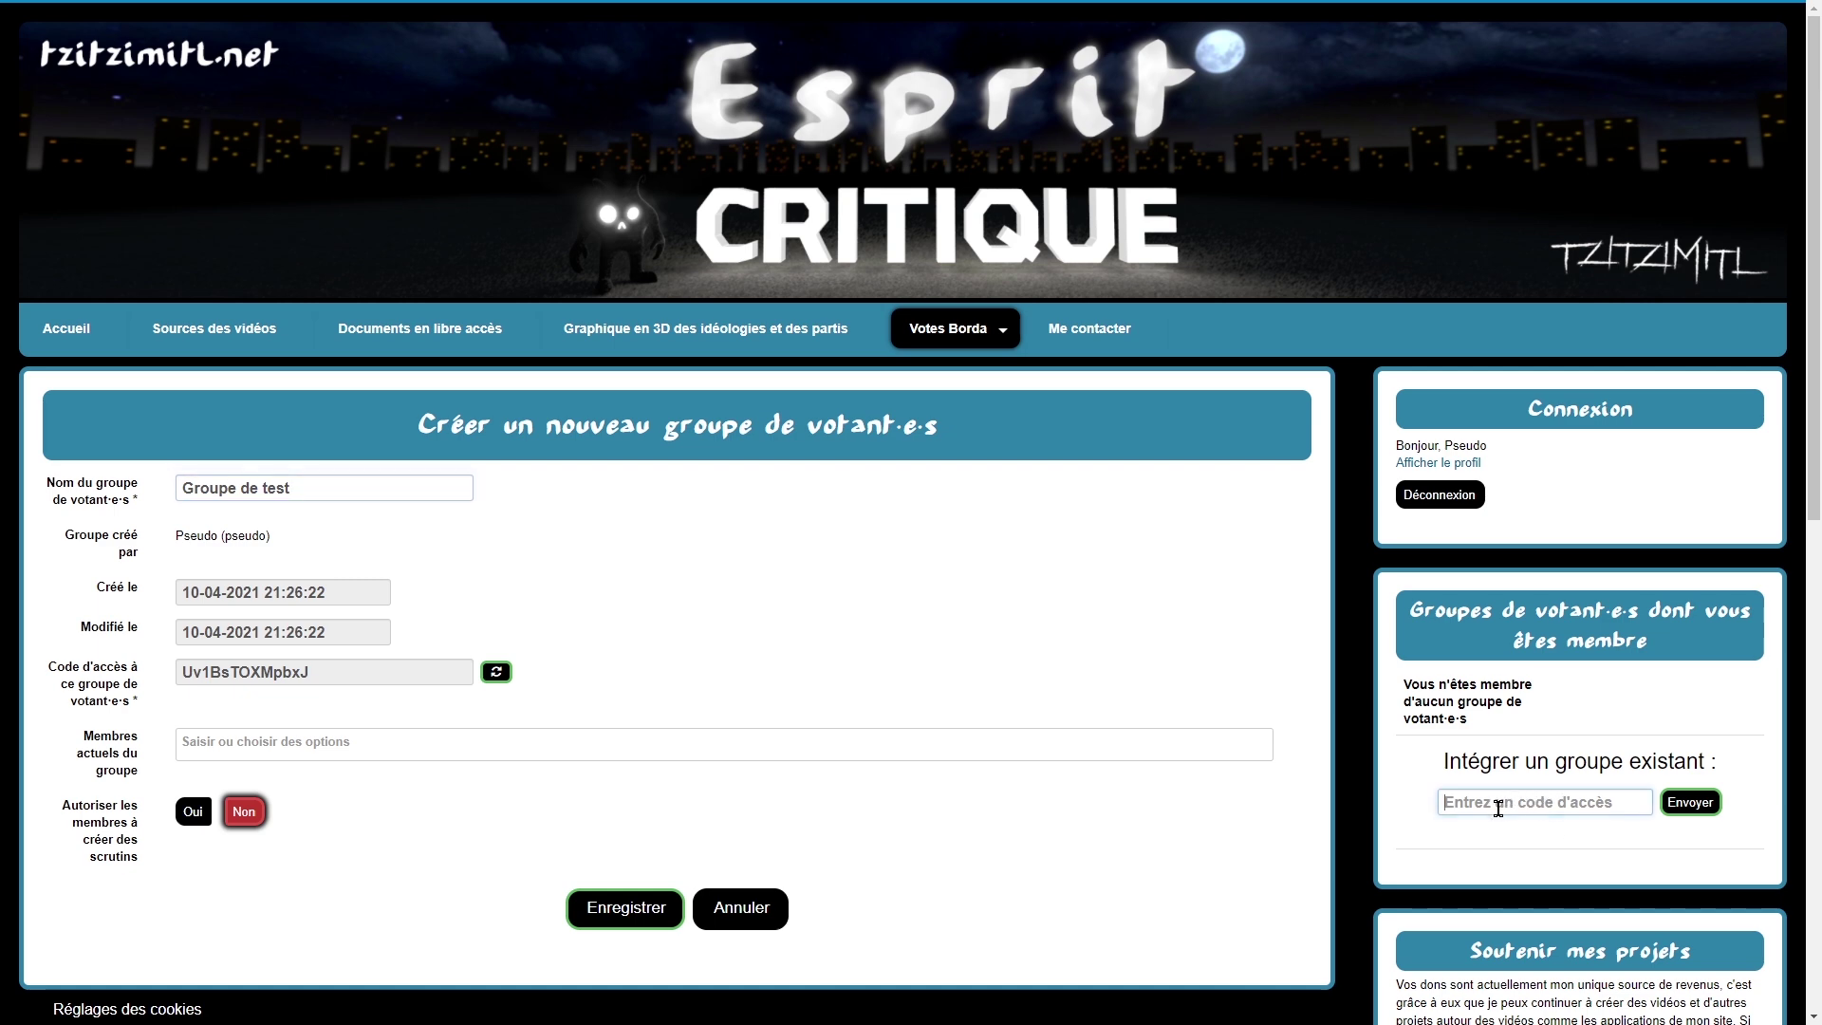
{"action": "left_click", "coordinate": [1696, 803]}
{"action": "left_click", "coordinate": [494, 673]}
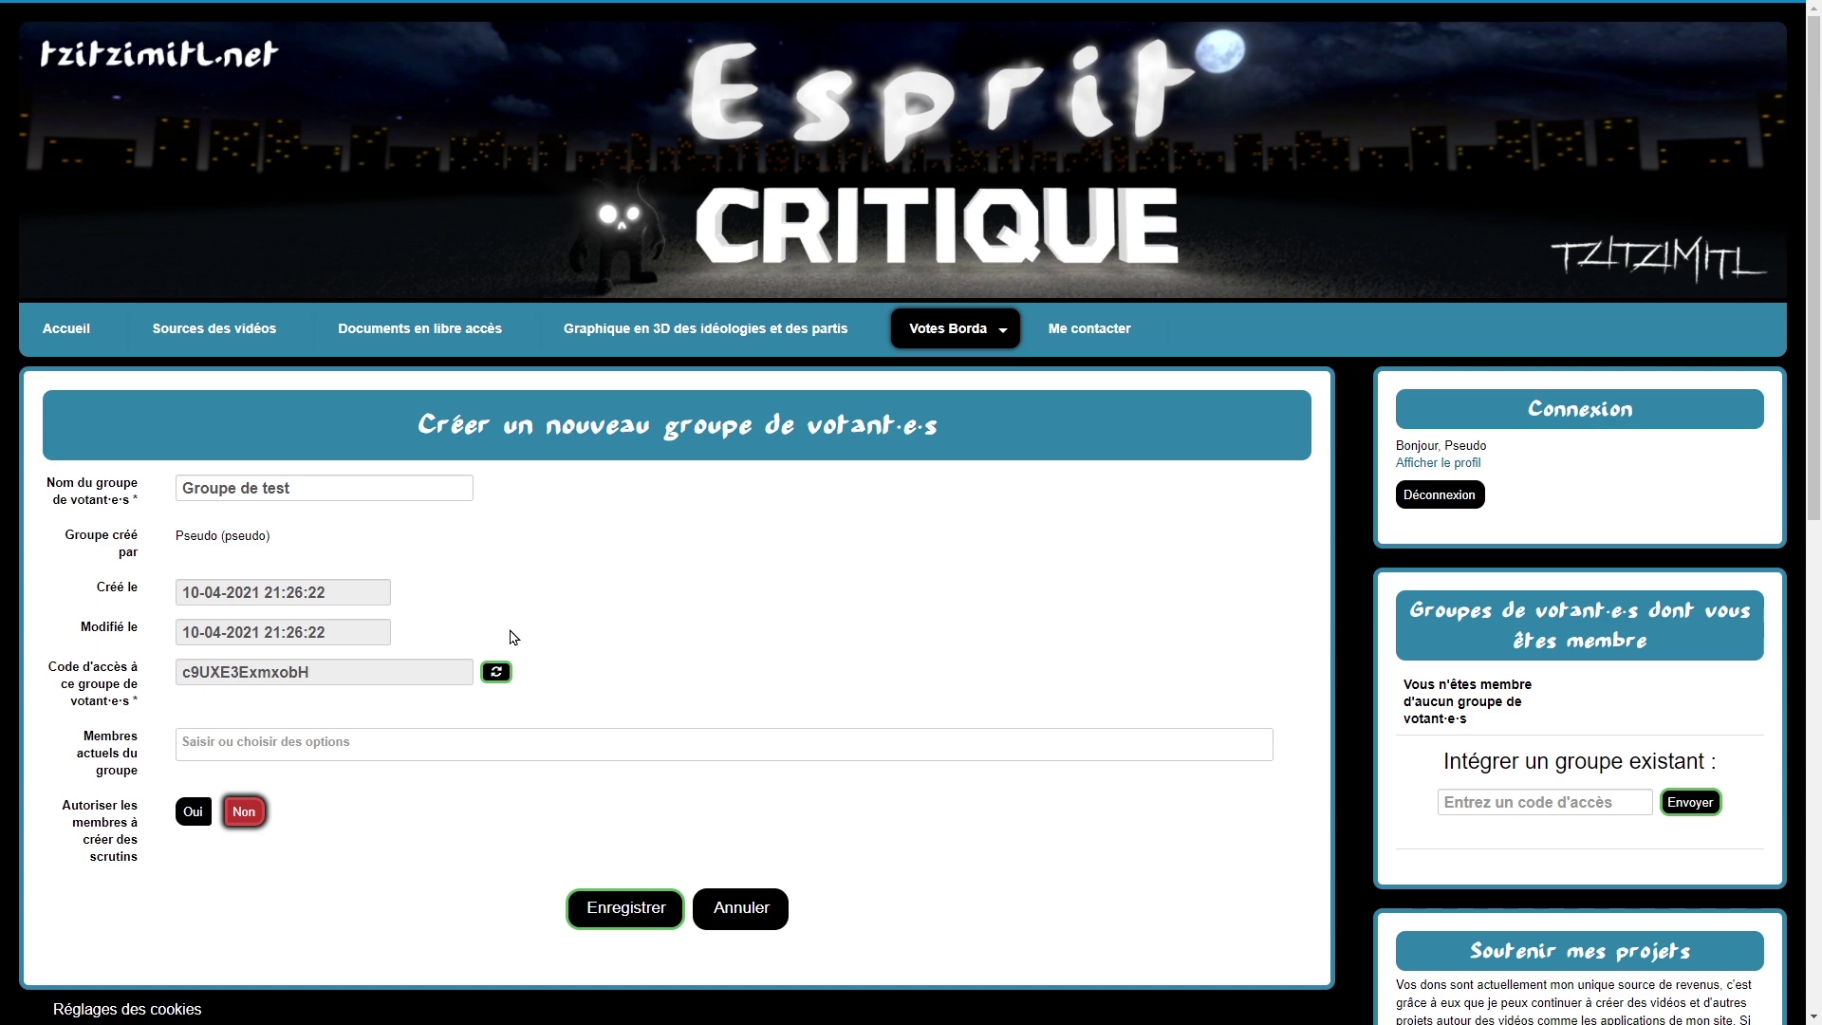
Step: Add Tzitzimitl as a member, allow members to create polls, and save the group
{"action": "mouse_move", "coordinate": [131, 745]}
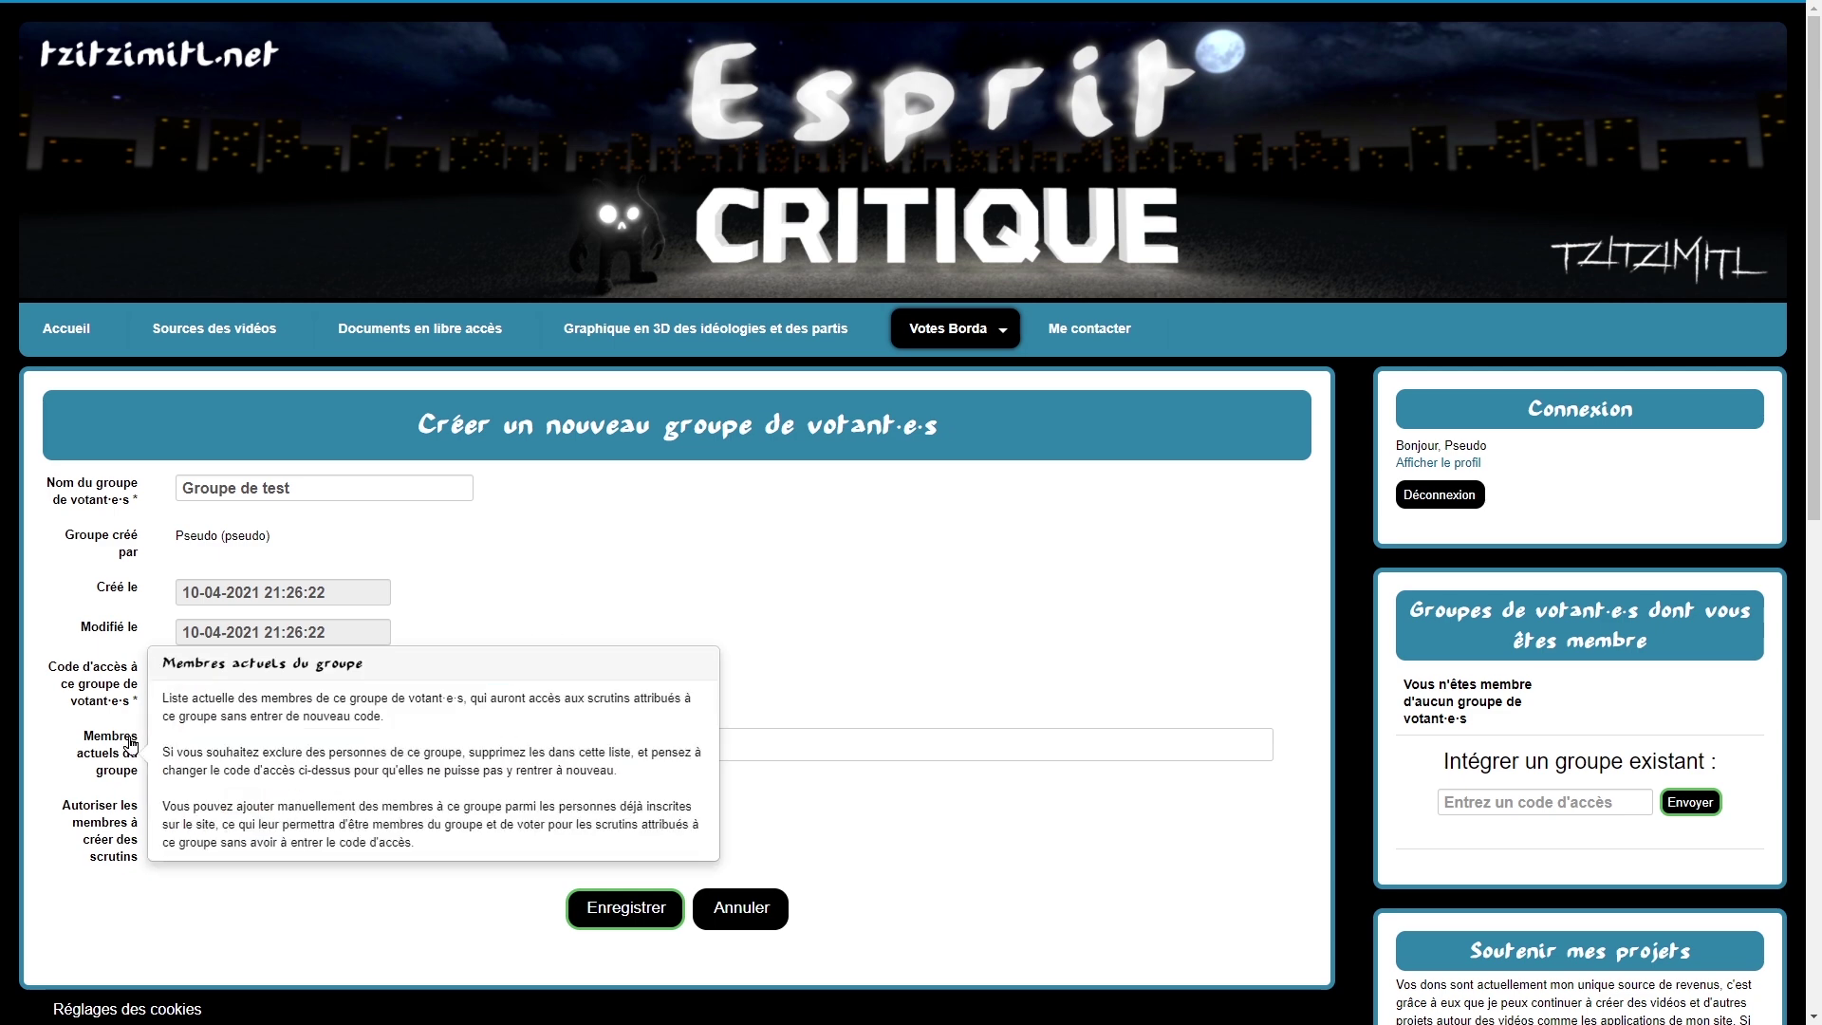
{"action": "left_click", "coordinate": [358, 744]}
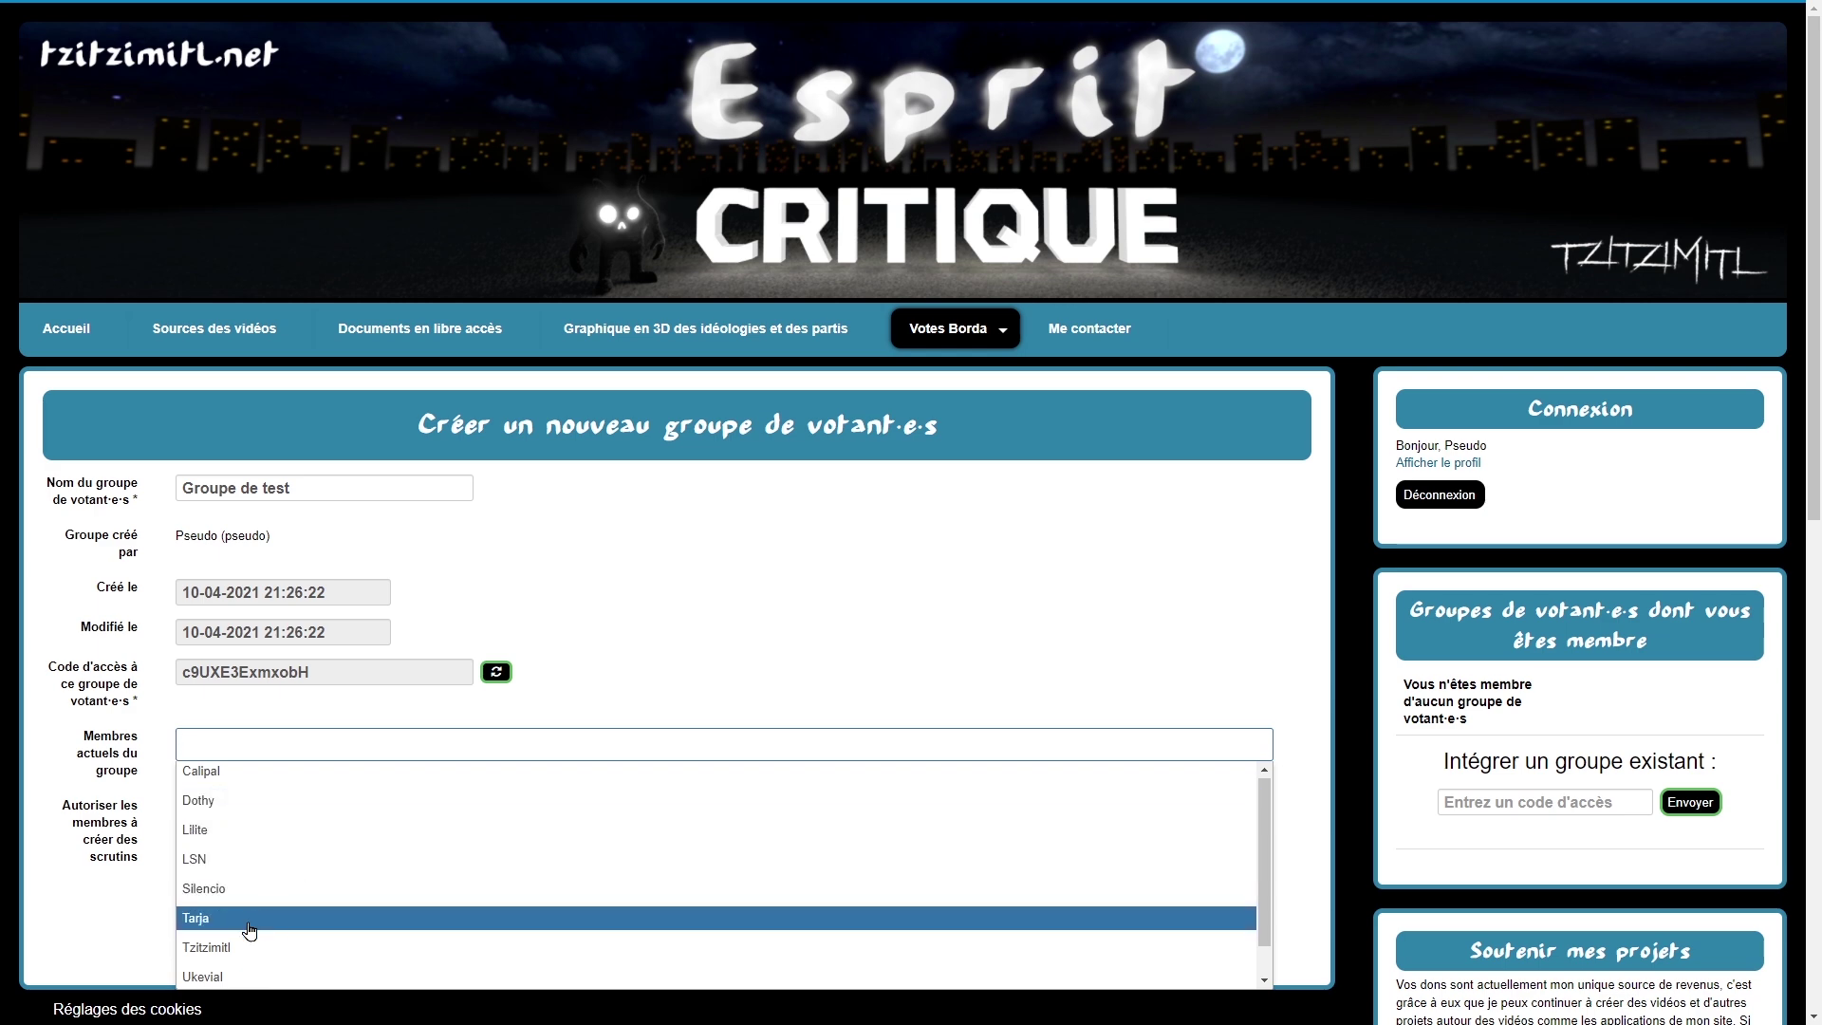
{"action": "left_click", "coordinate": [230, 949]}
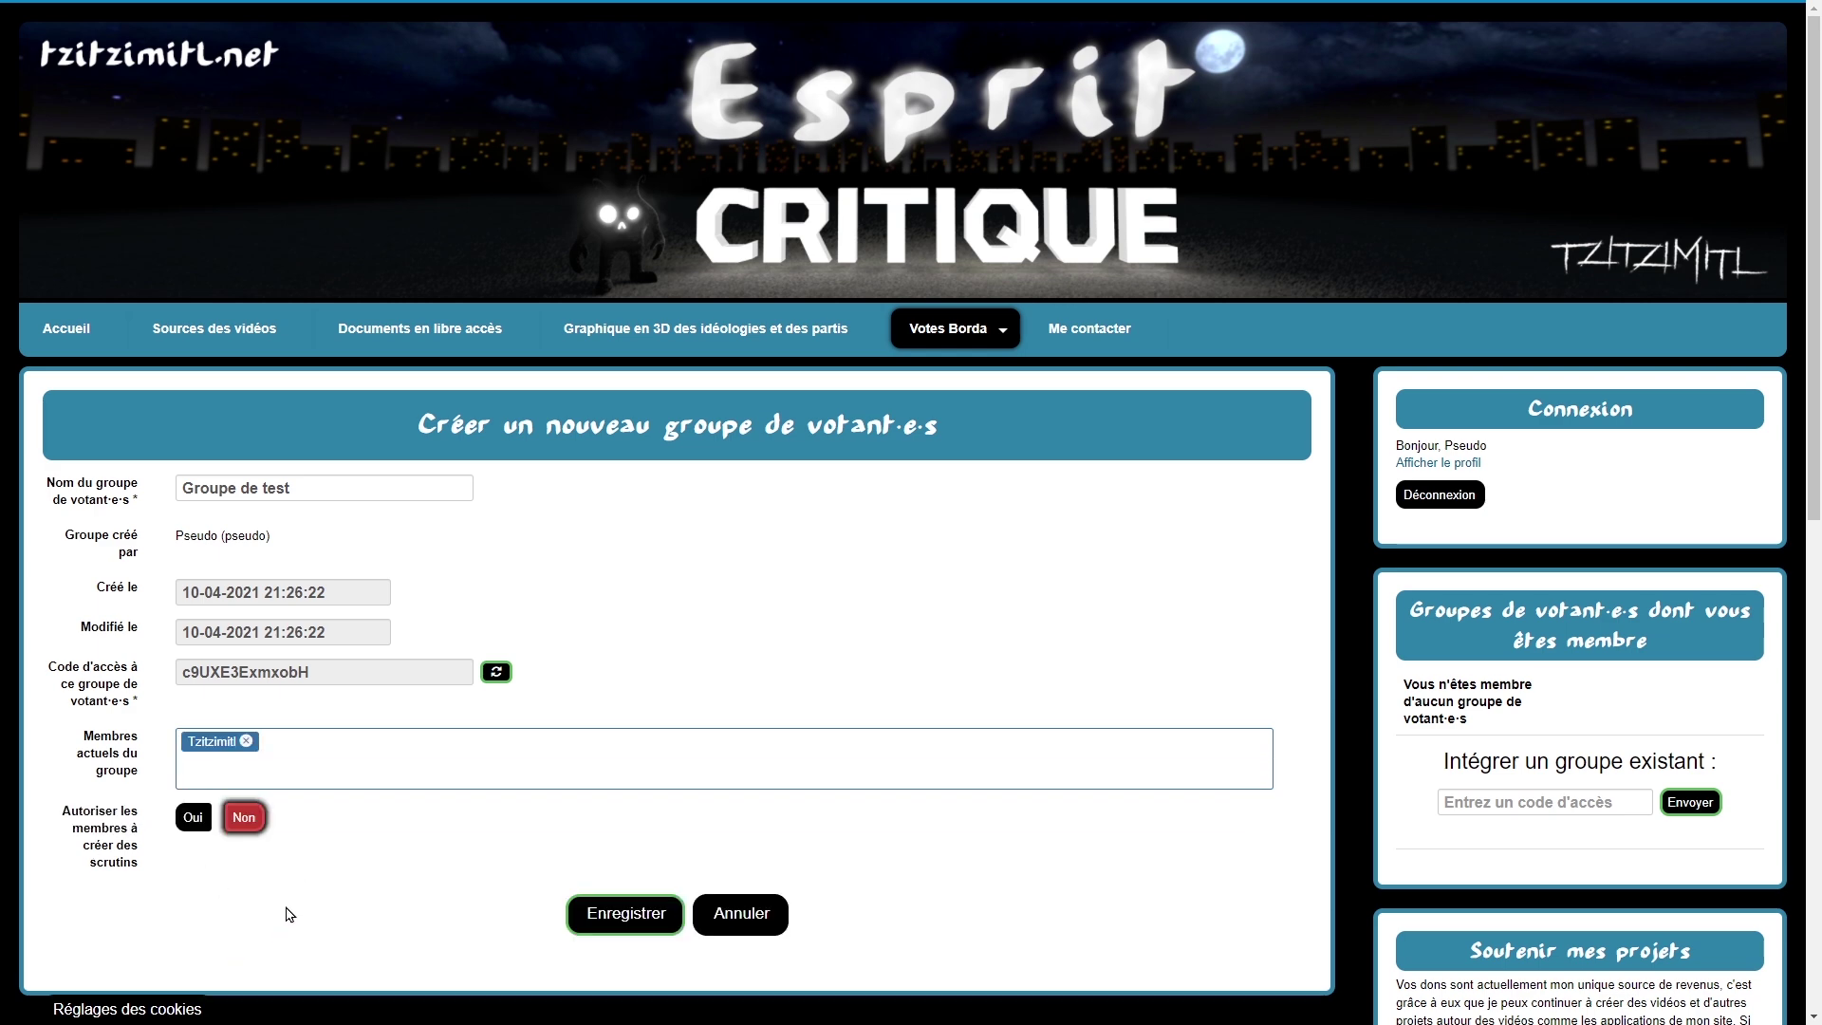
{"action": "left_click", "coordinate": [362, 779]}
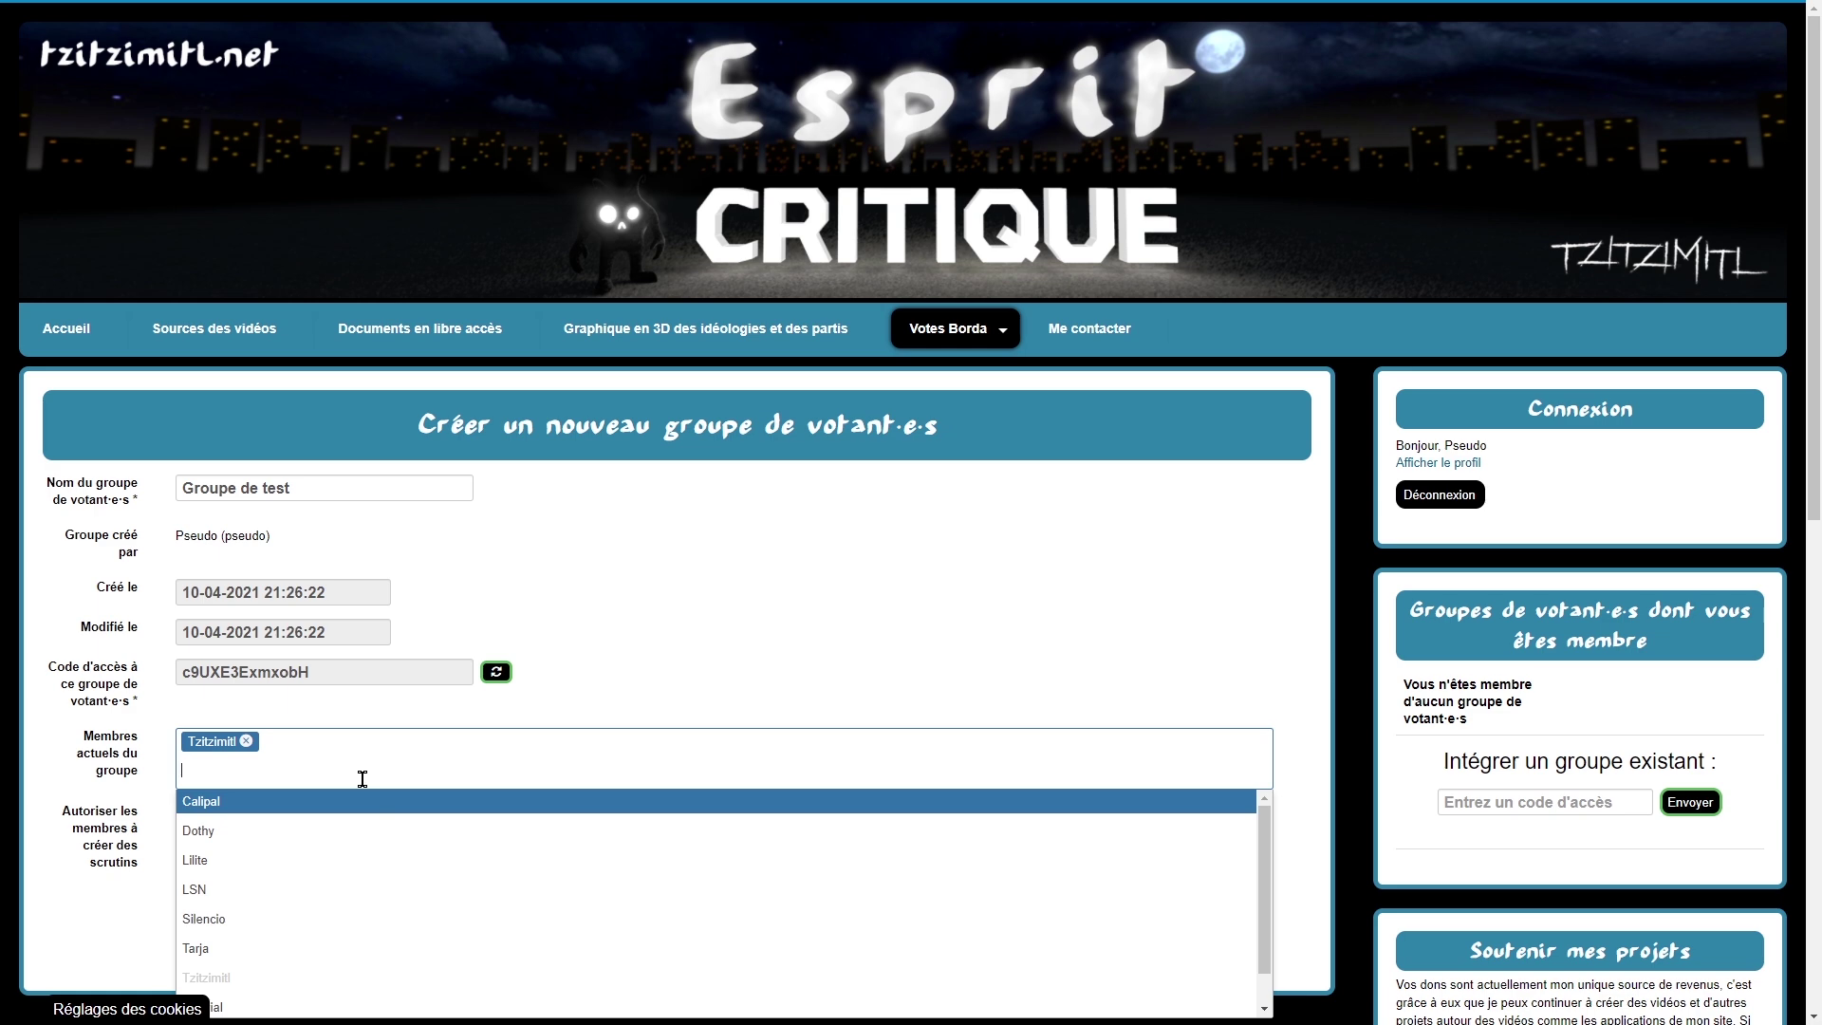
{"action": "scroll", "coordinate": [363, 779], "scroll_direction": "down", "scroll_amount": 2}
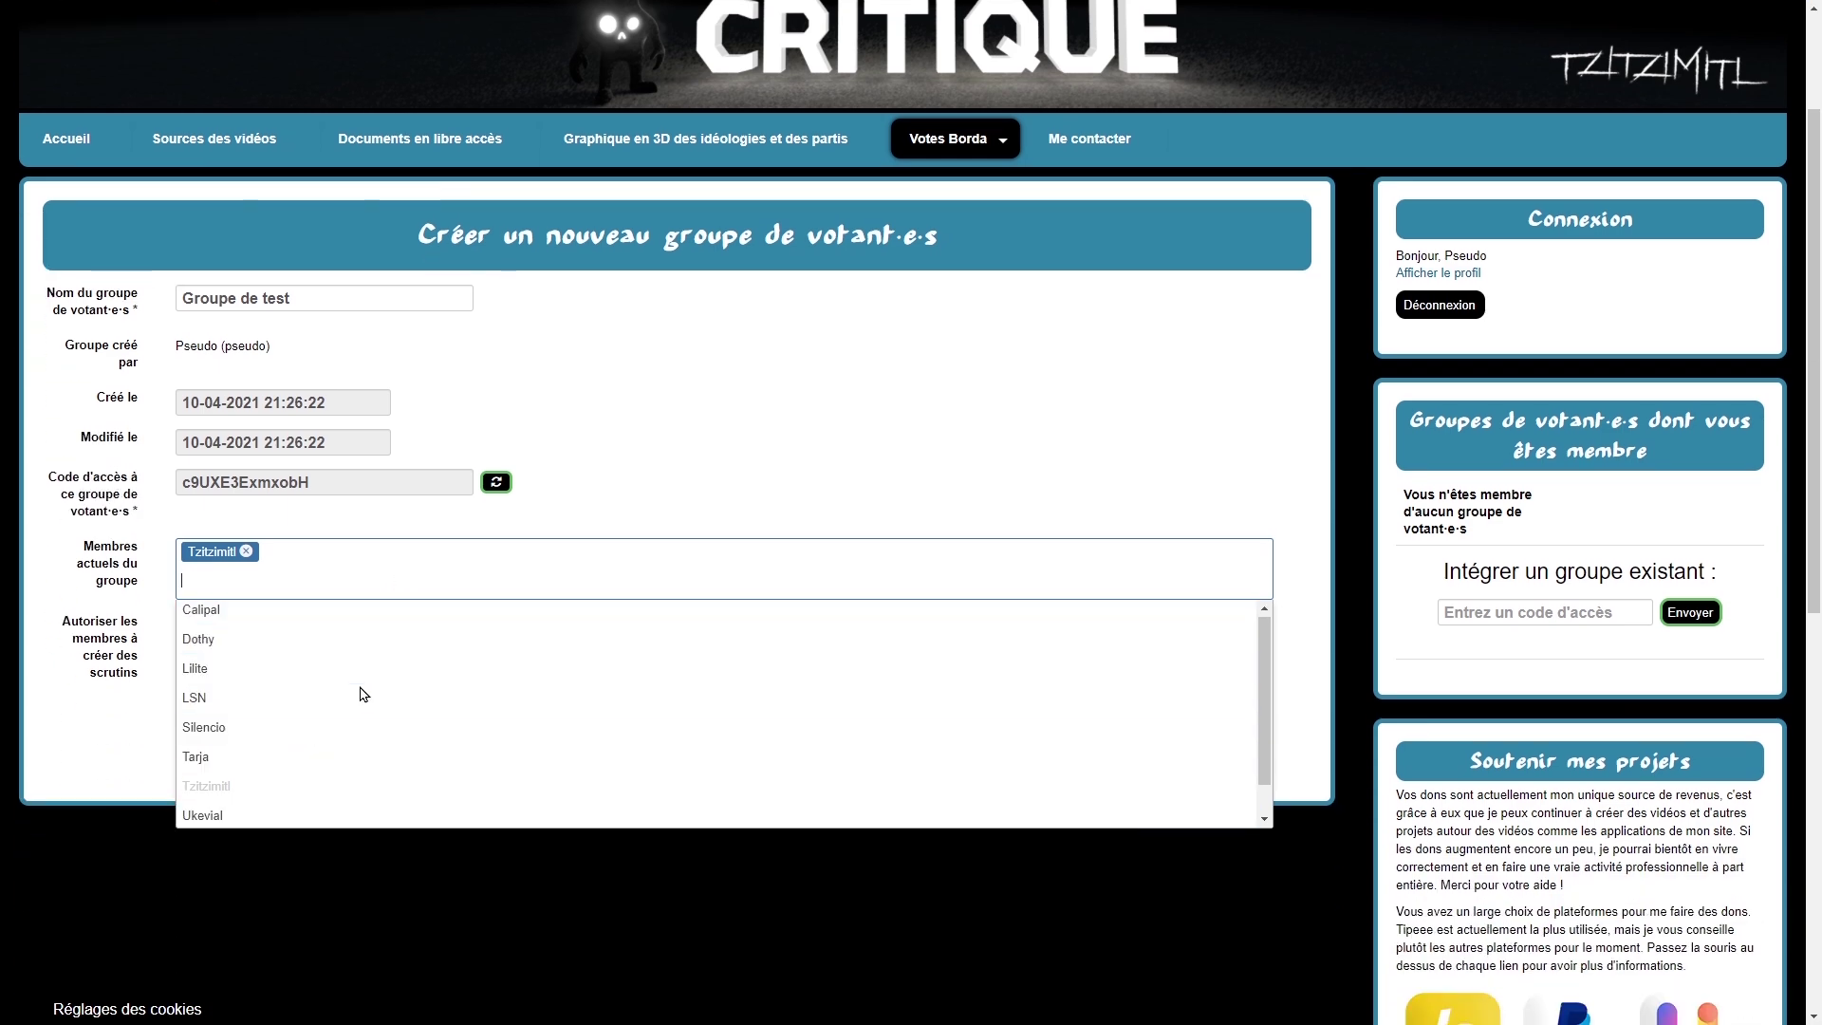
{"action": "left_click", "coordinate": [583, 498]}
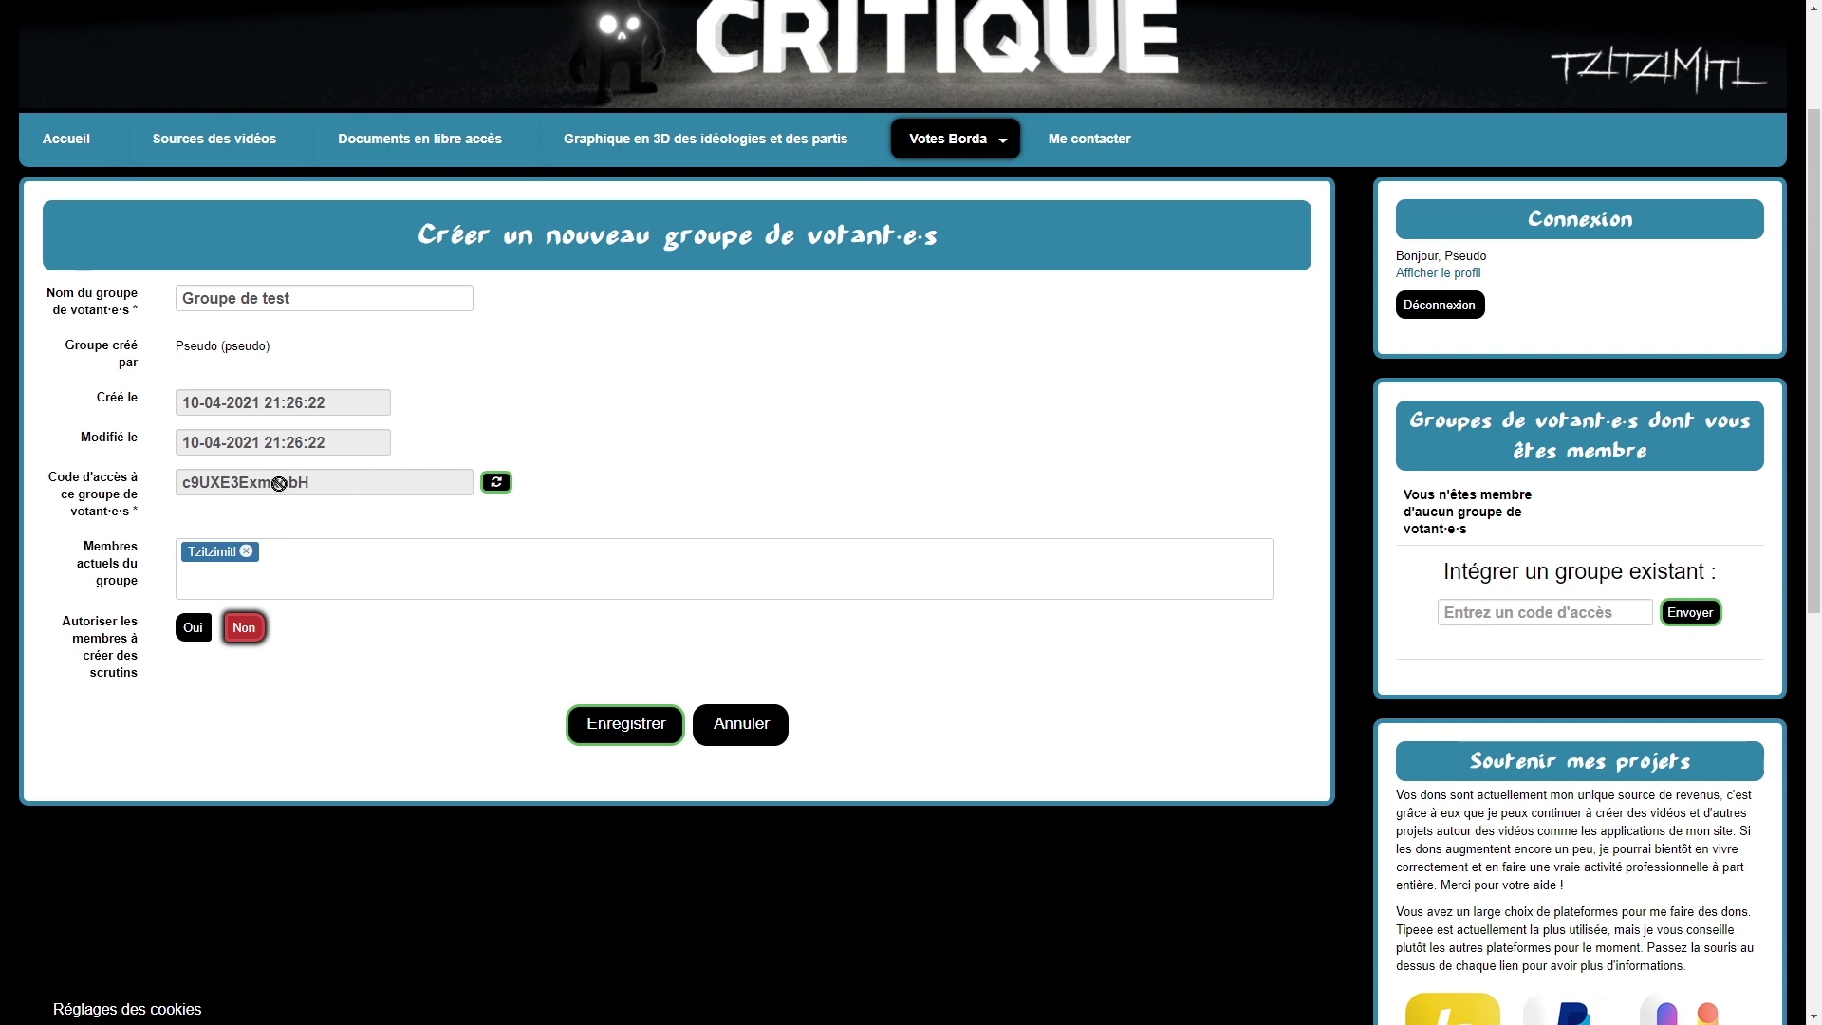
{"action": "left_click", "coordinate": [314, 580]}
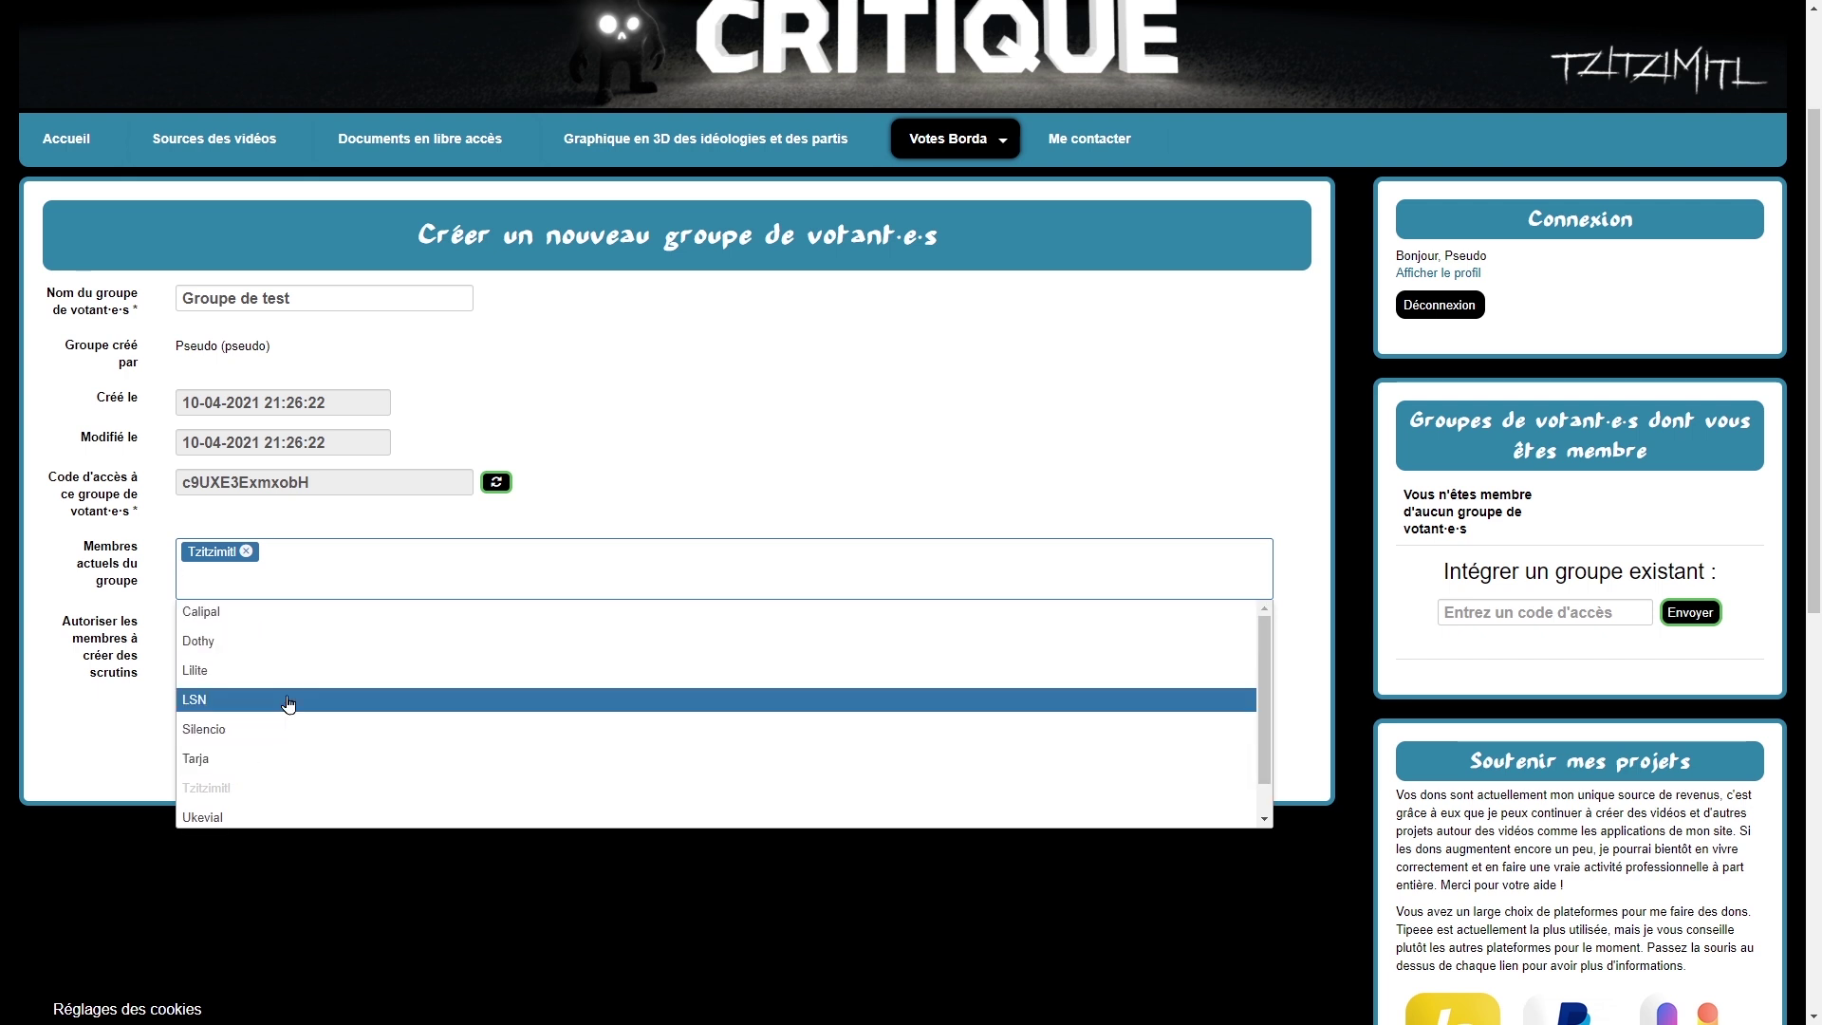
{"action": "left_click", "coordinate": [667, 480]}
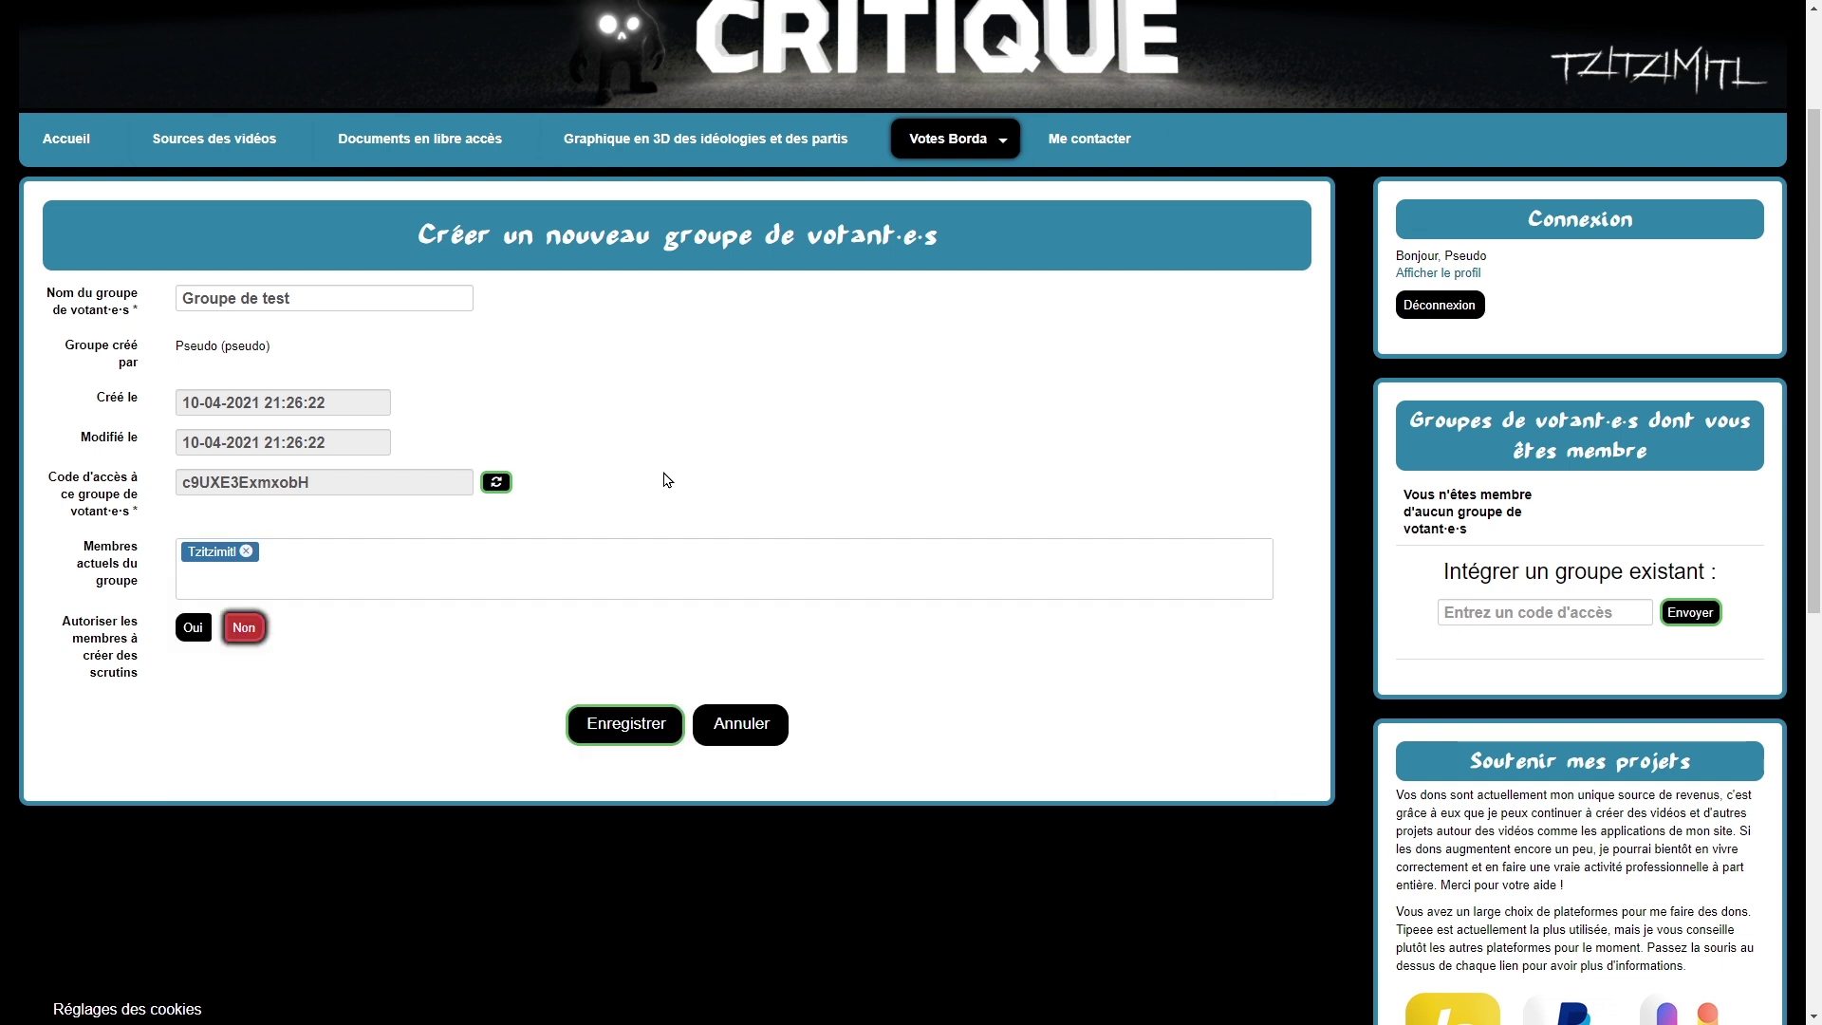
{"action": "left_click", "coordinate": [194, 633]}
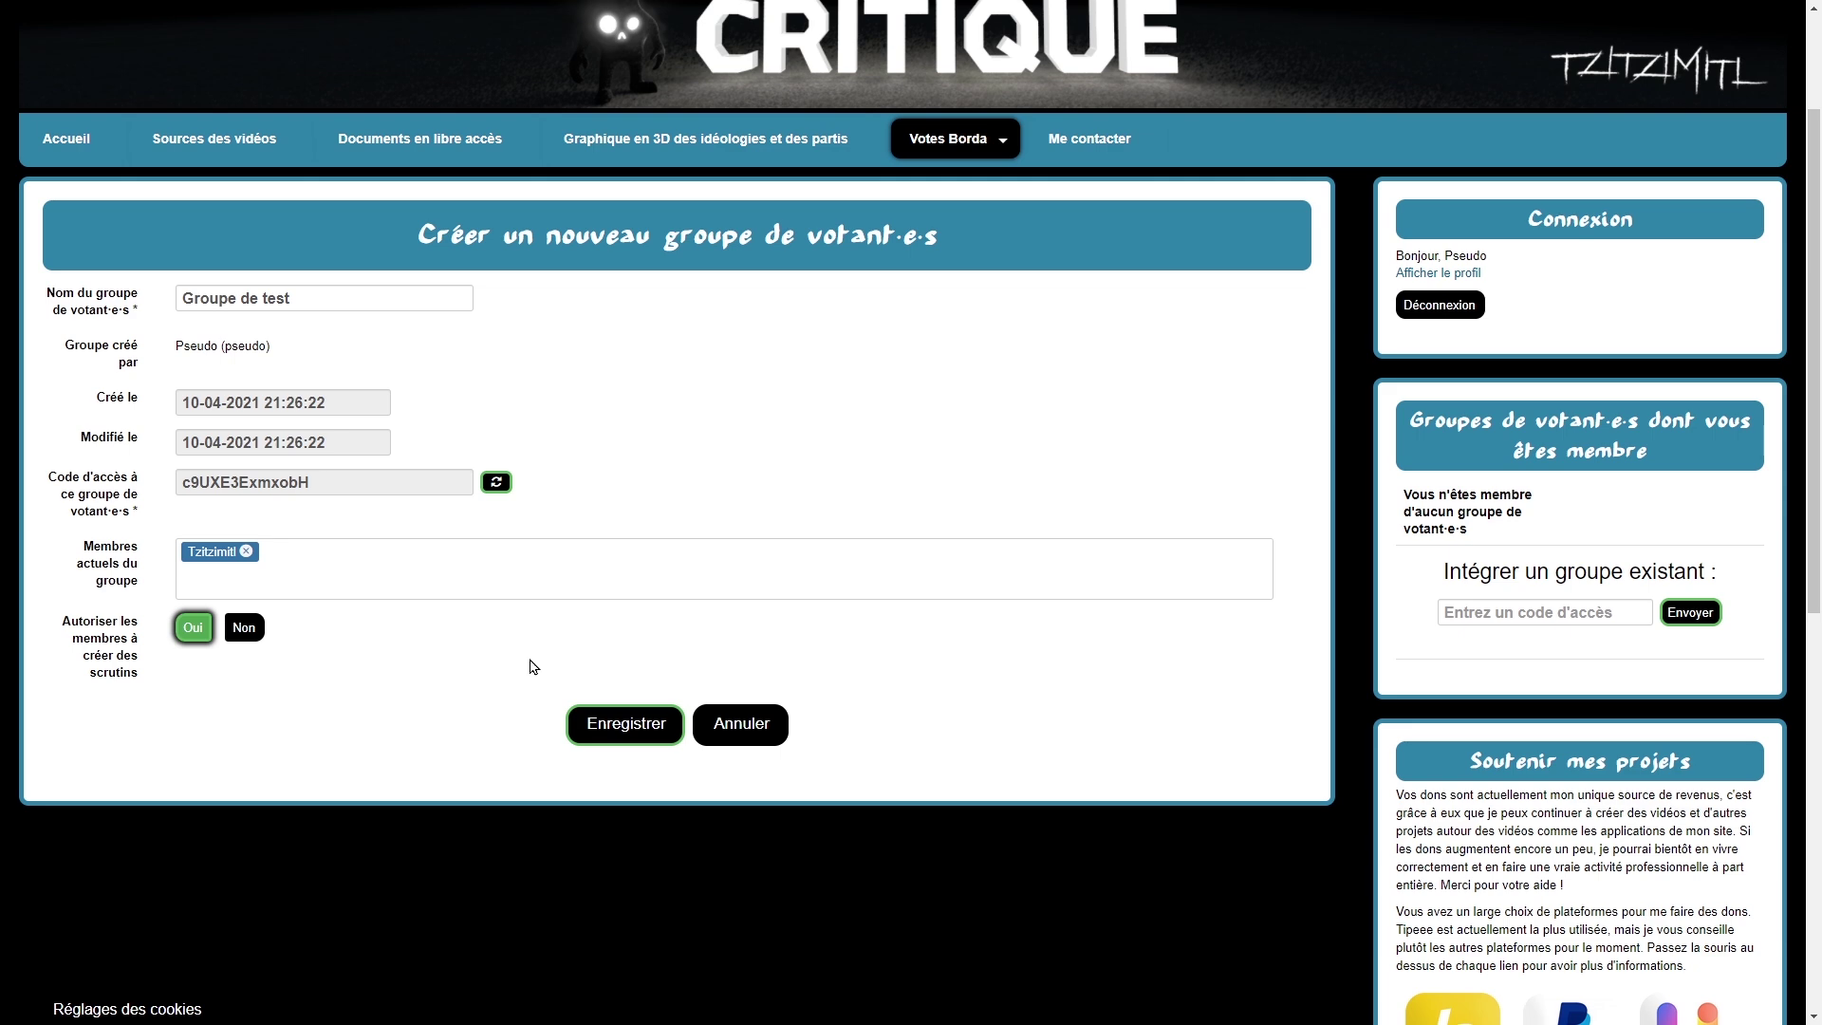
{"action": "left_click", "coordinate": [615, 727]}
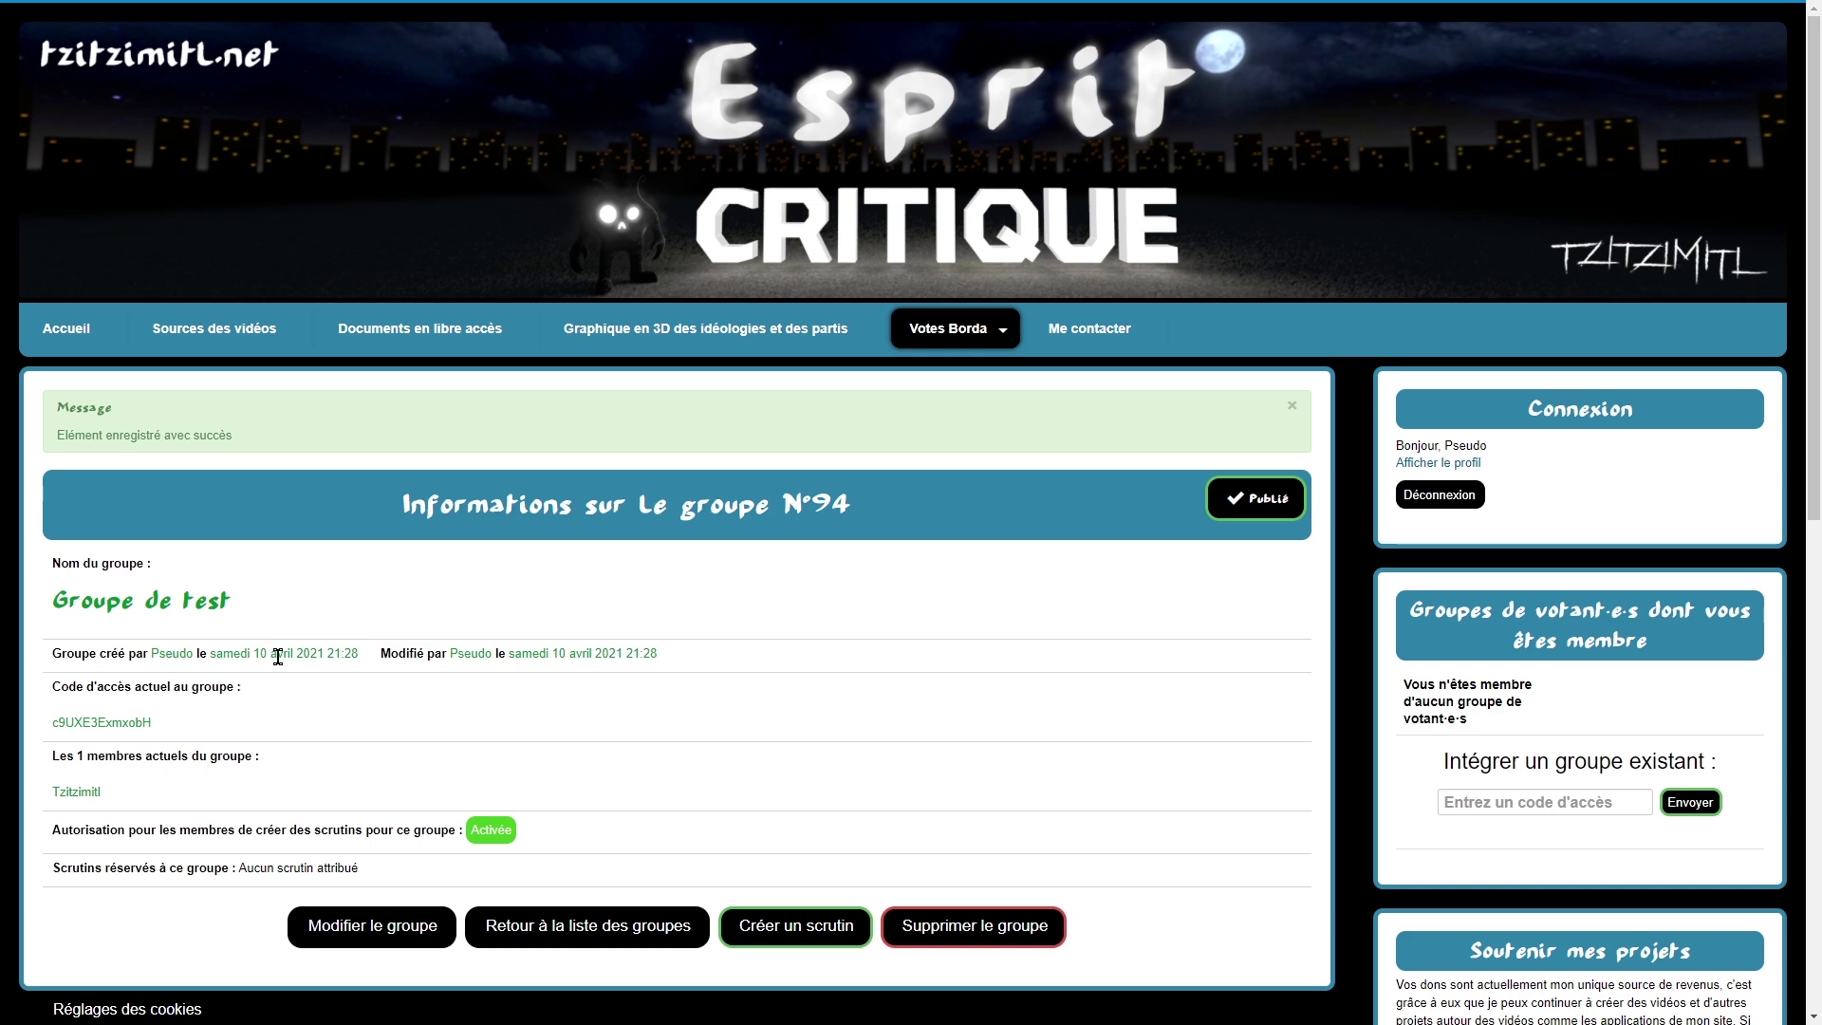
Step: Copy the access code shown on the group N°94 page to the clipboard
{"action": "double_click", "coordinate": [102, 721]}
{"action": "right_click", "coordinate": [101, 721]}
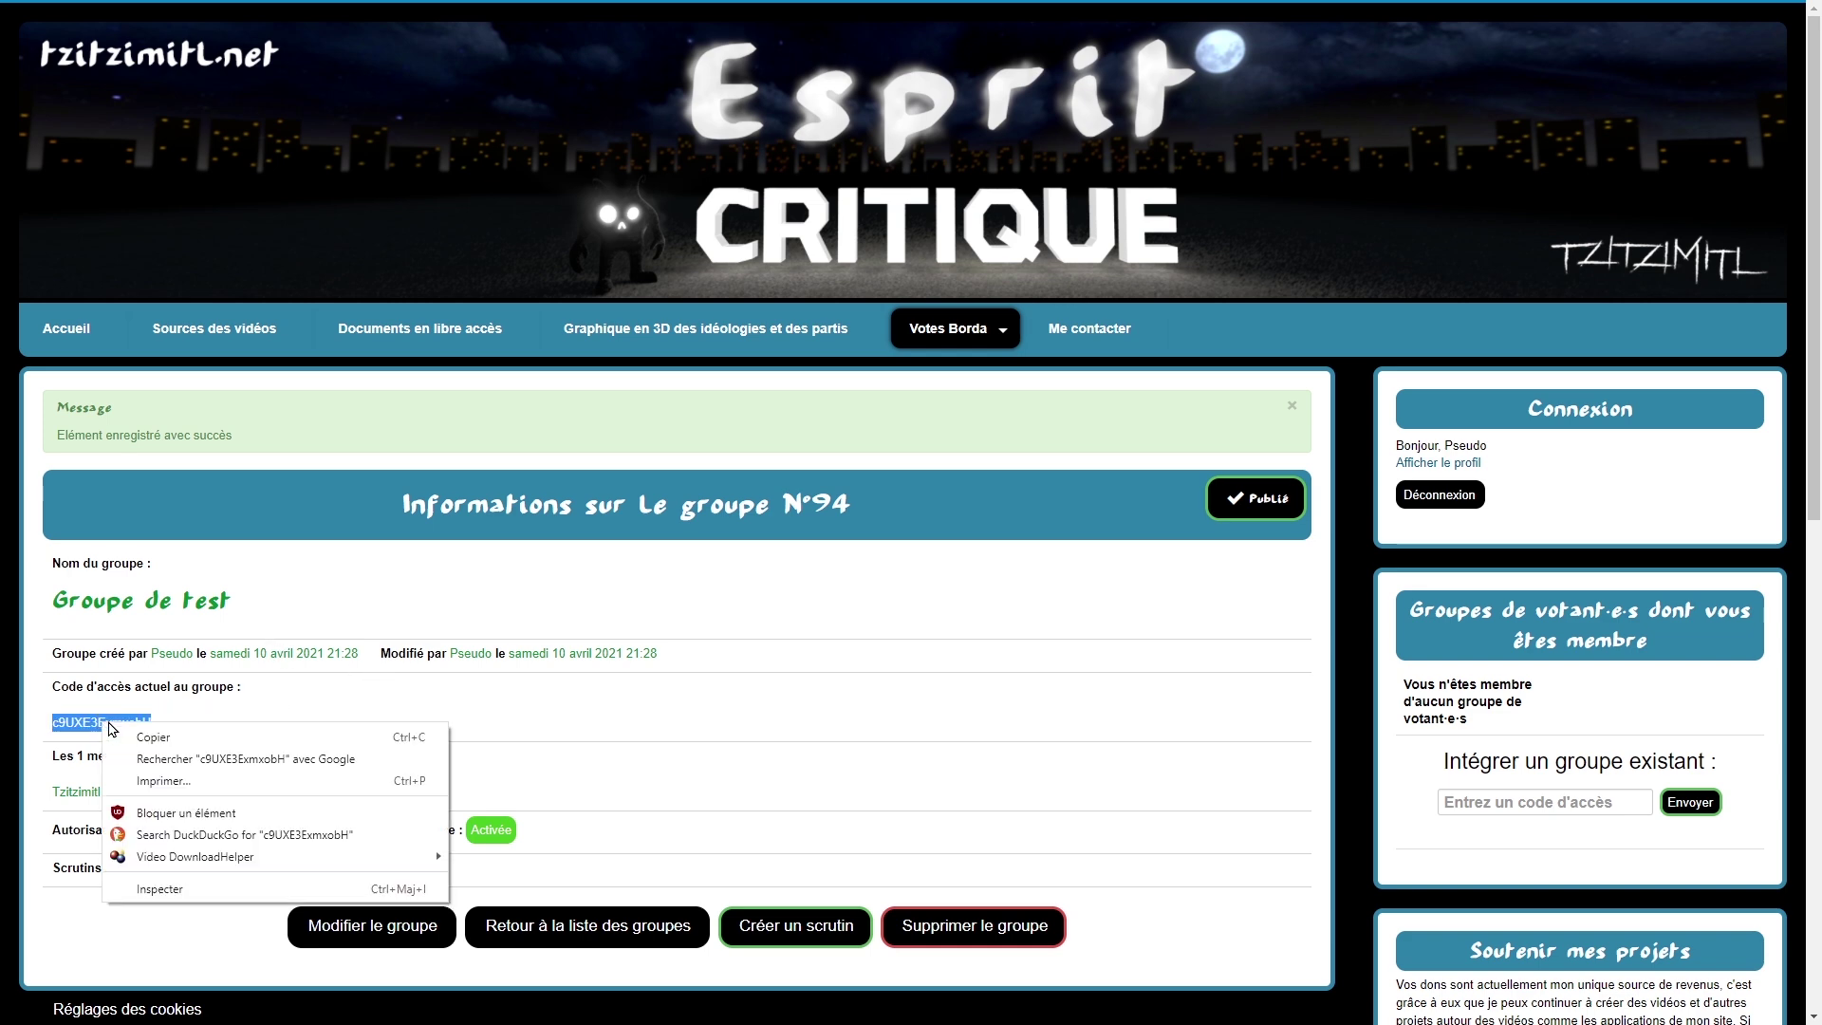
{"action": "left_click", "coordinate": [142, 738]}
{"action": "scroll", "coordinate": [337, 723], "scroll_direction": "down", "scroll_amount": 2}
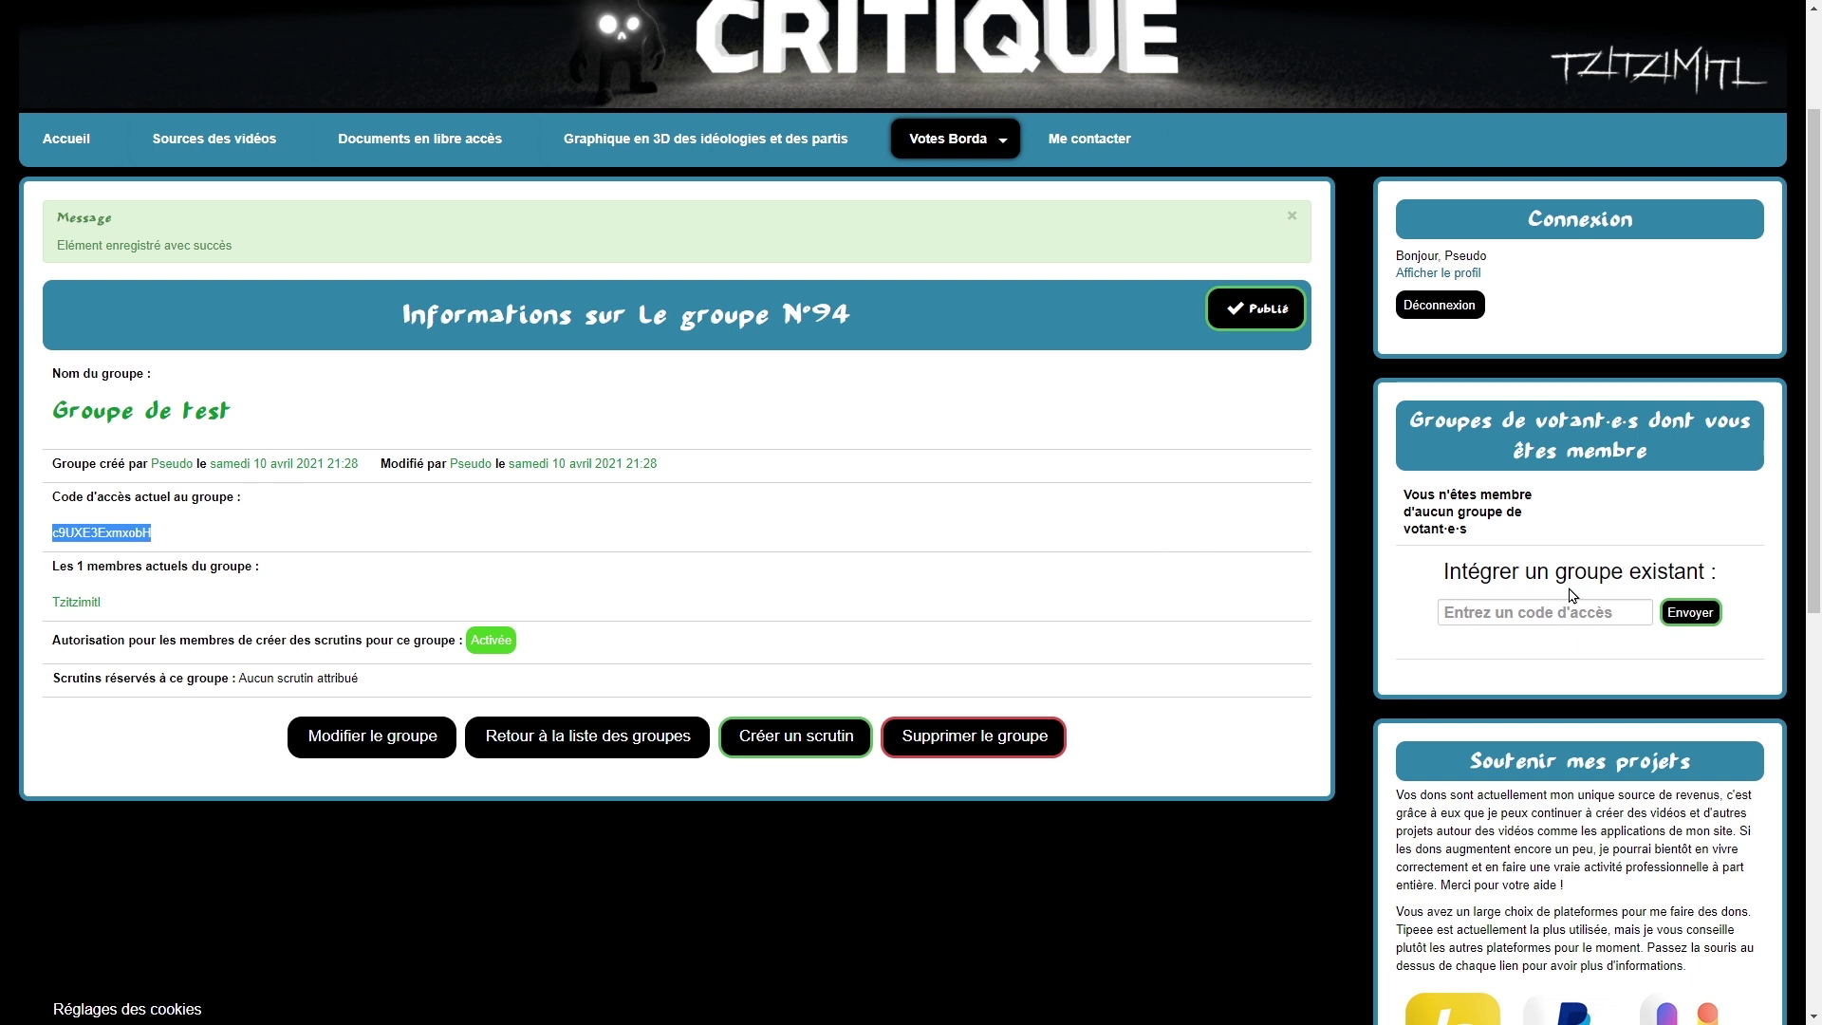
Step: Paste the copied access code into the join-a-group field and send it to join Groupe de test
{"action": "left_click", "coordinate": [1520, 608]}
{"action": "right_click", "coordinate": [1519, 608]}
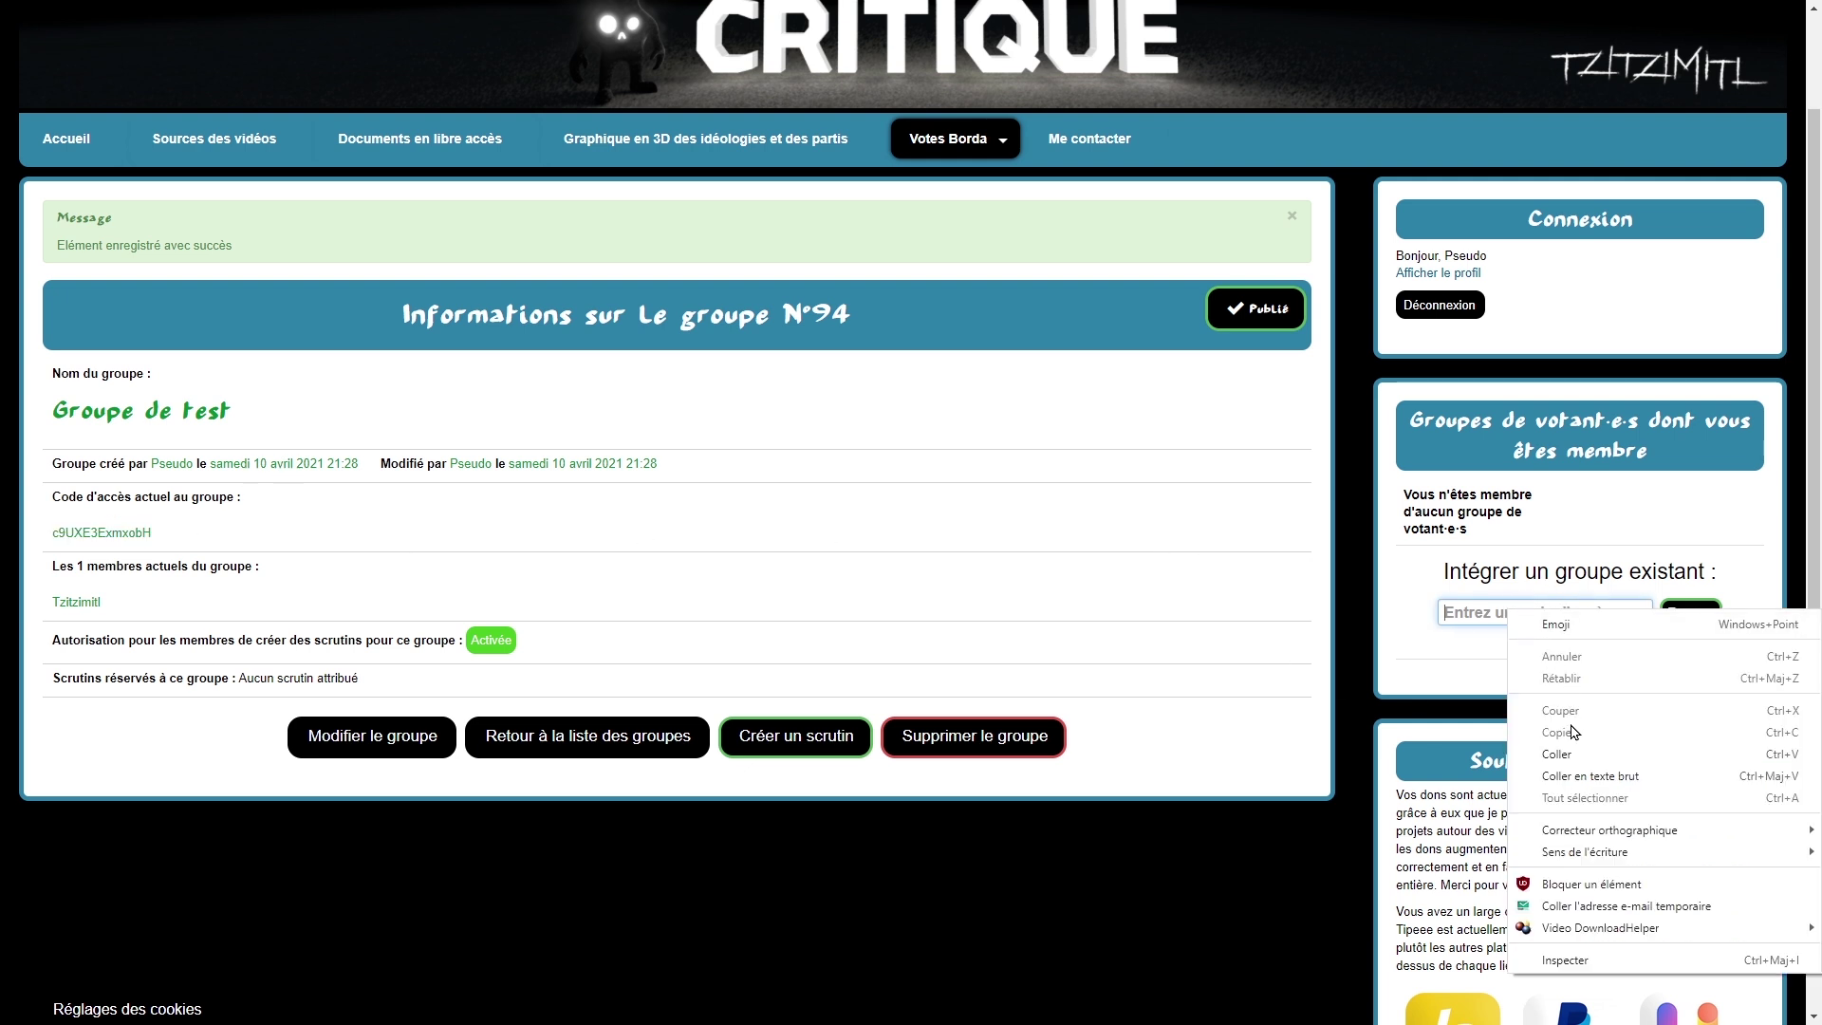
{"action": "left_click", "coordinate": [1572, 755]}
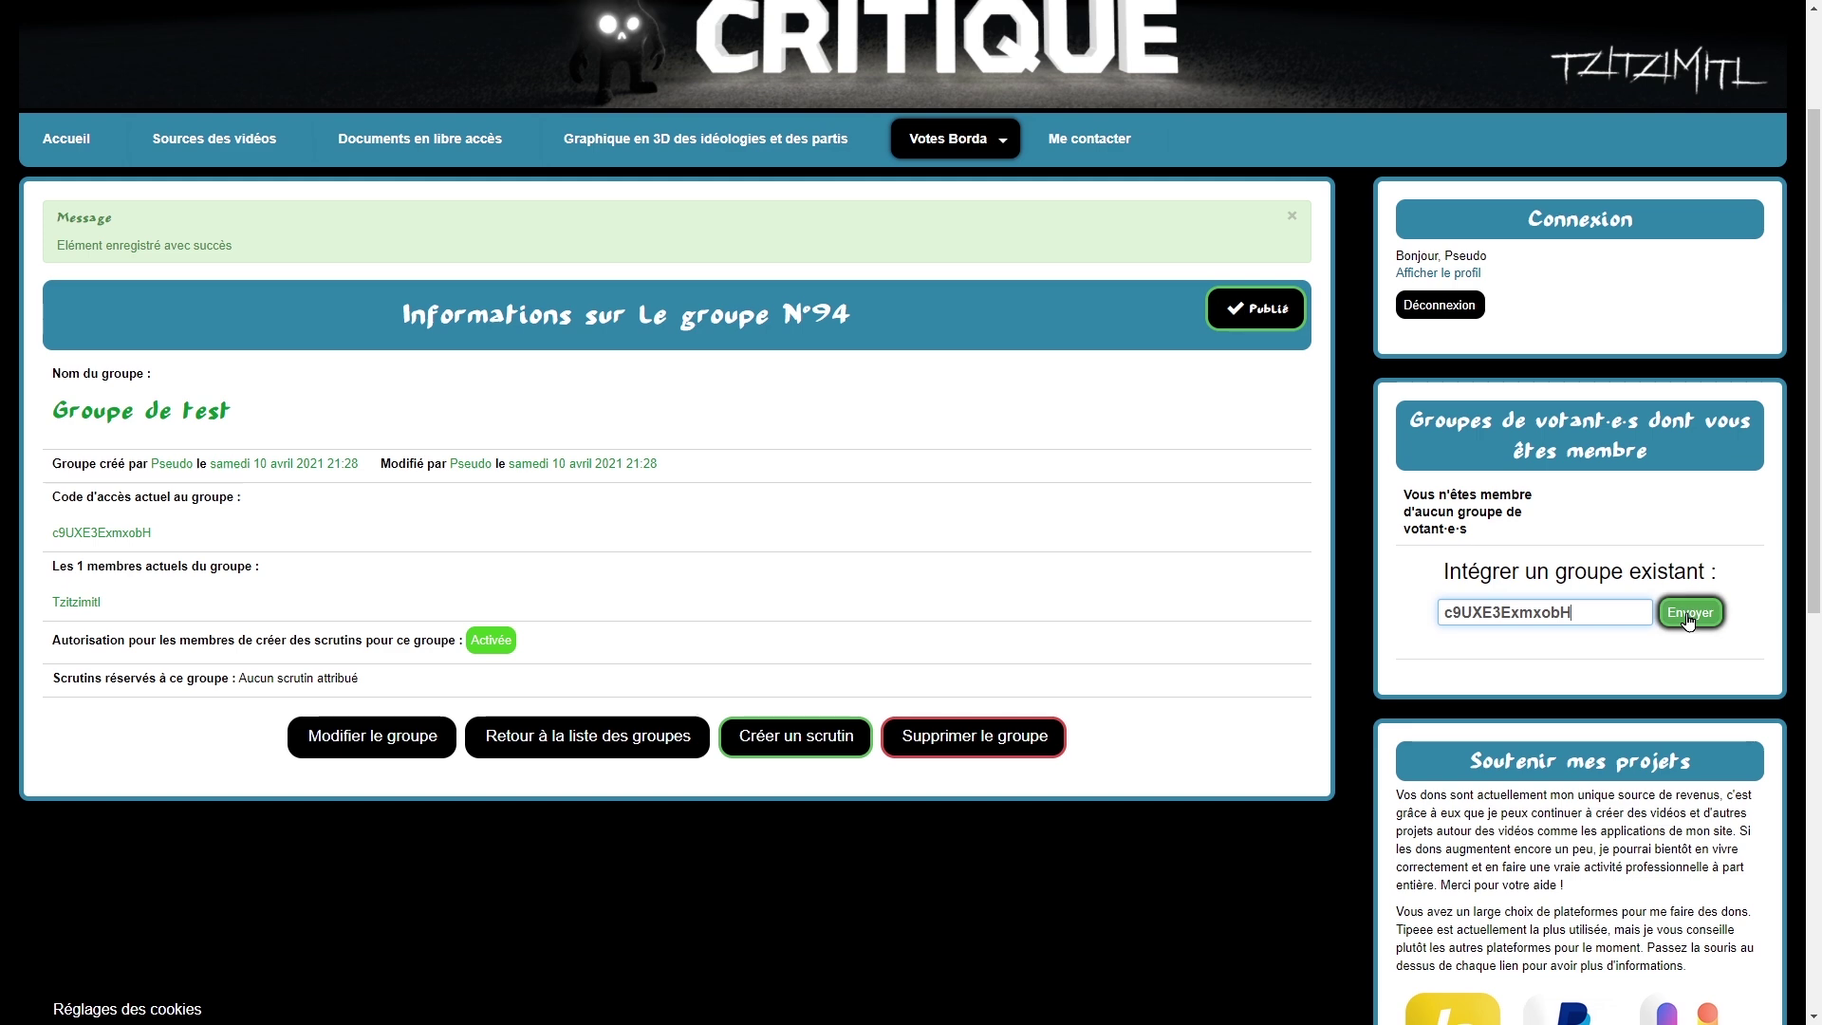
{"action": "left_click", "coordinate": [1691, 612]}
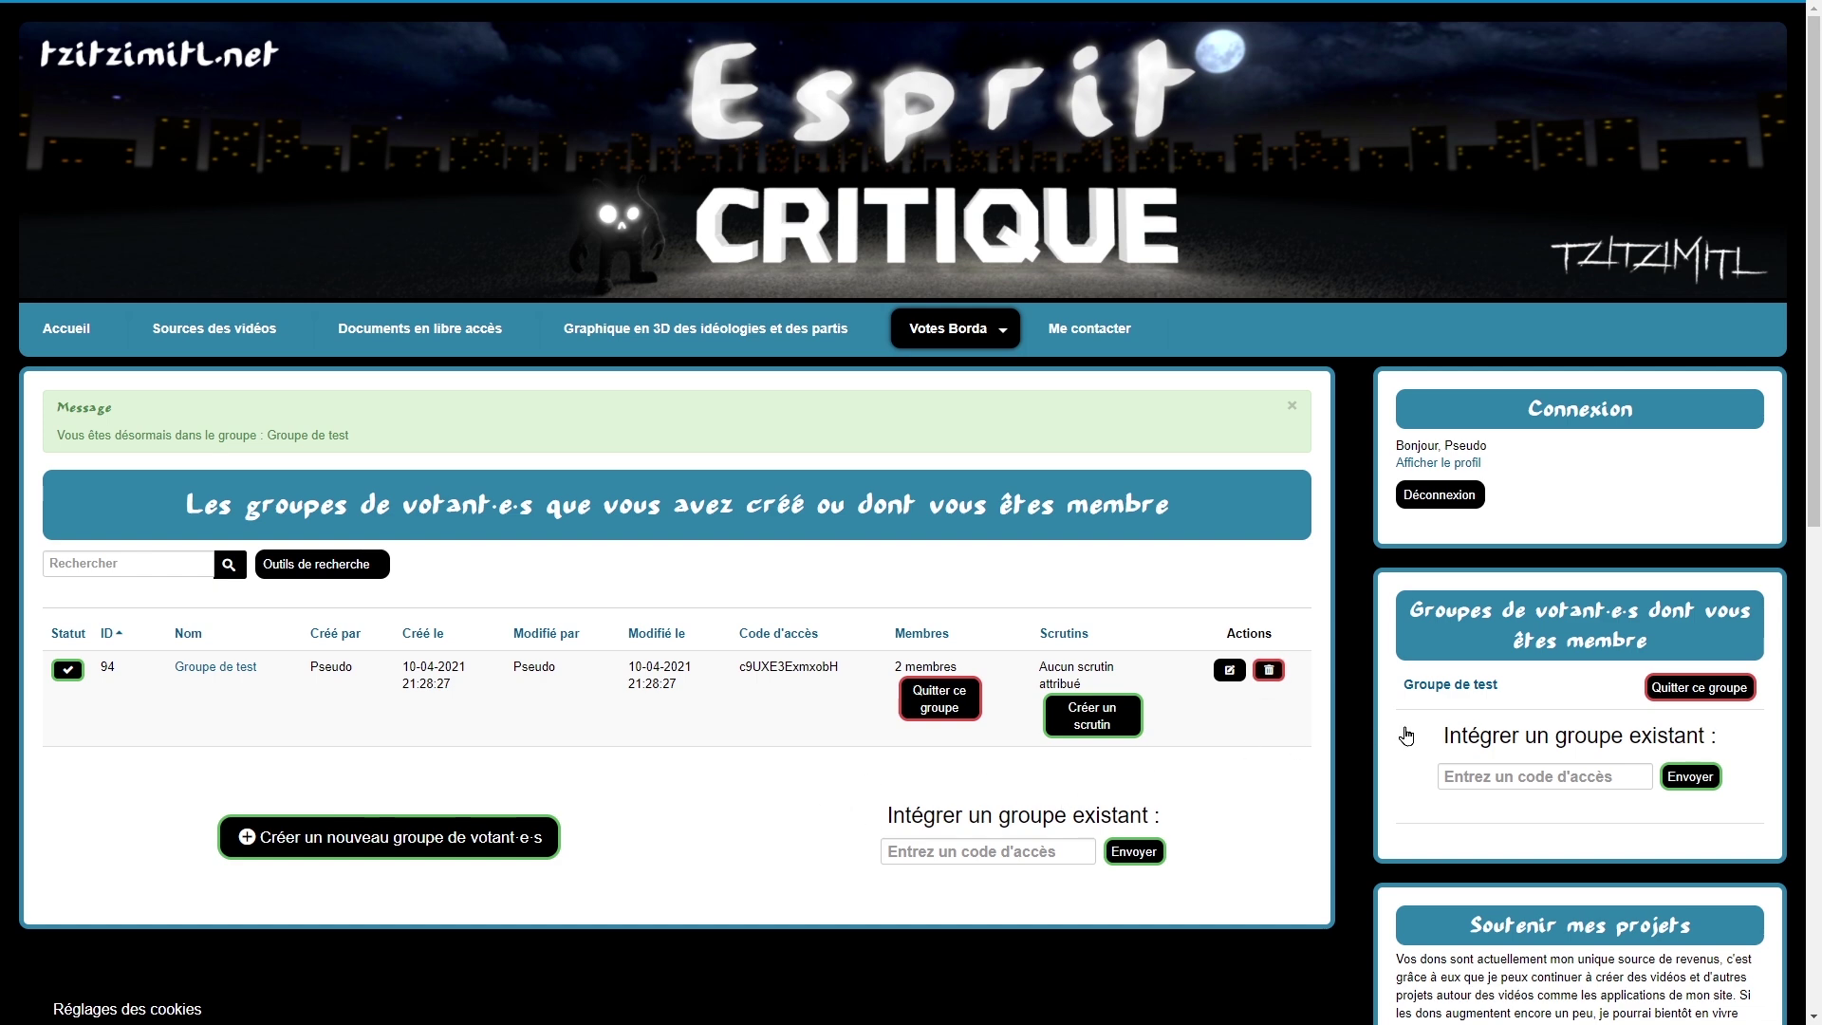
Step: Review Groupe de test's details from Mes groupes de votant·e·s, then return to the groups list
{"action": "left_click", "coordinate": [1451, 689]}
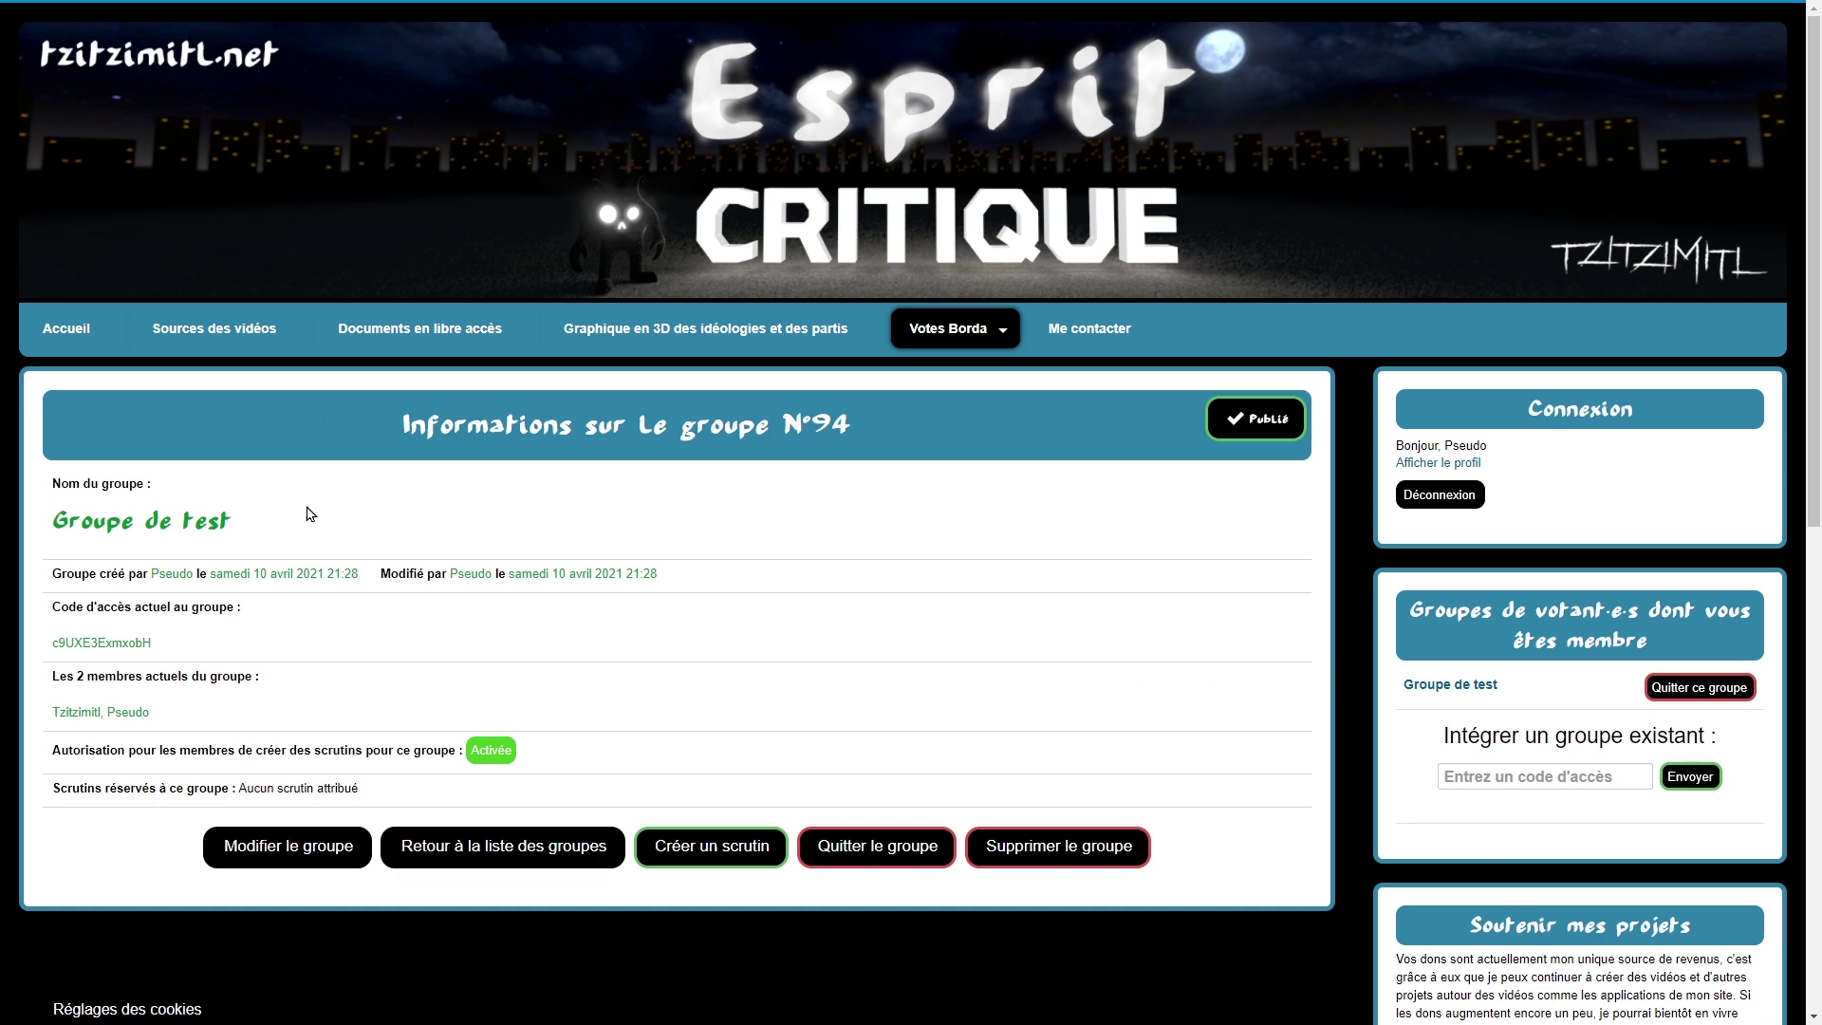
{"action": "mouse_move", "coordinate": [934, 318]}
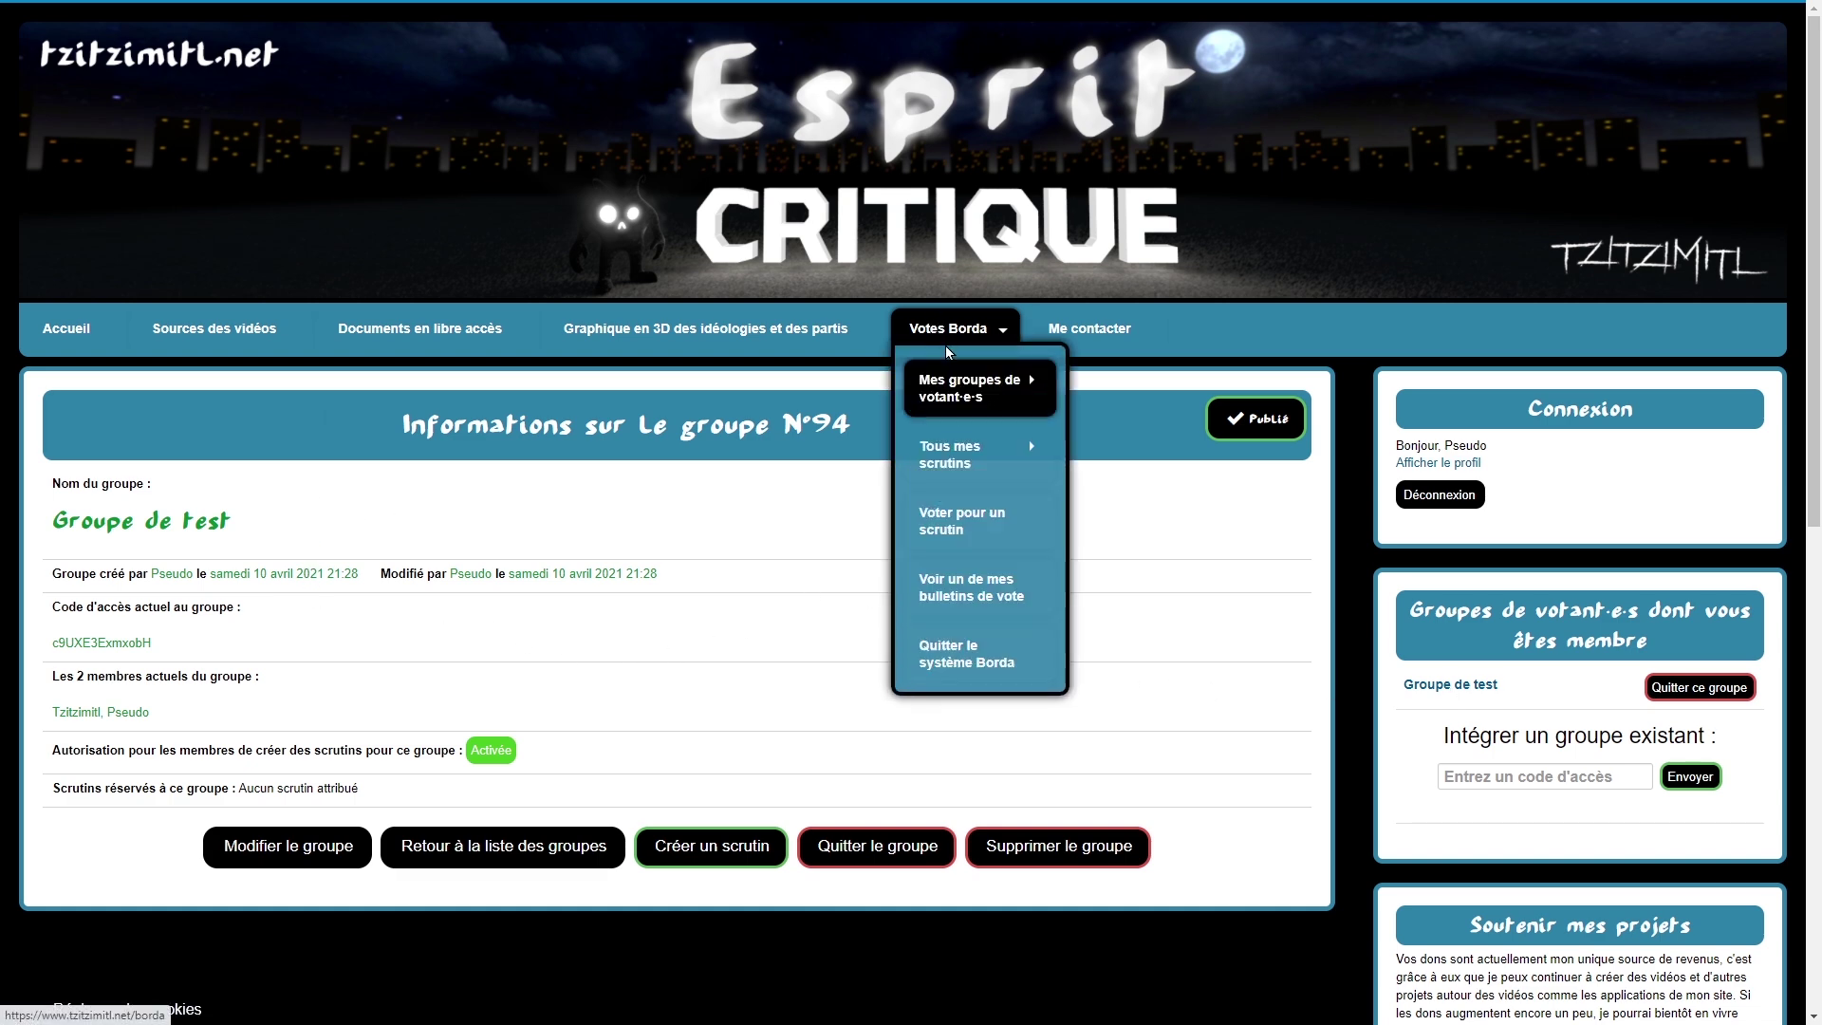
{"action": "mouse_move", "coordinate": [956, 387]}
{"action": "left_click", "coordinate": [956, 387]}
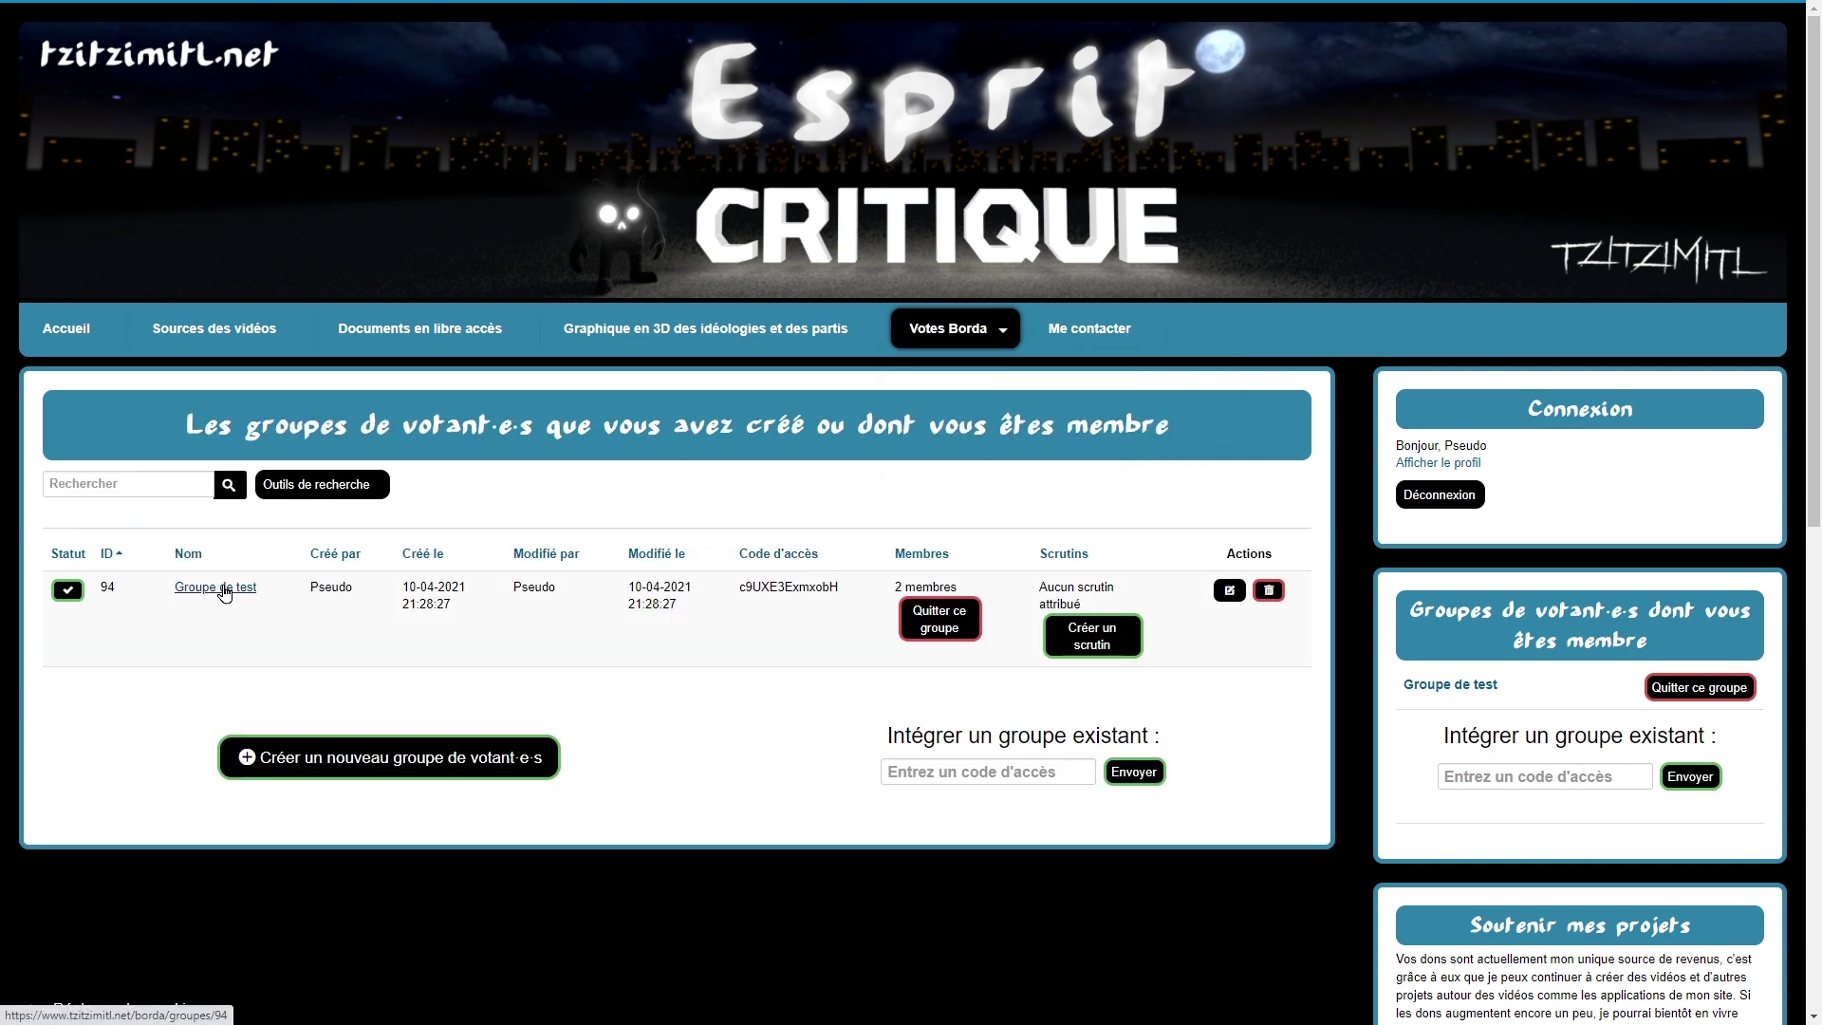
{"action": "left_click", "coordinate": [233, 590]}
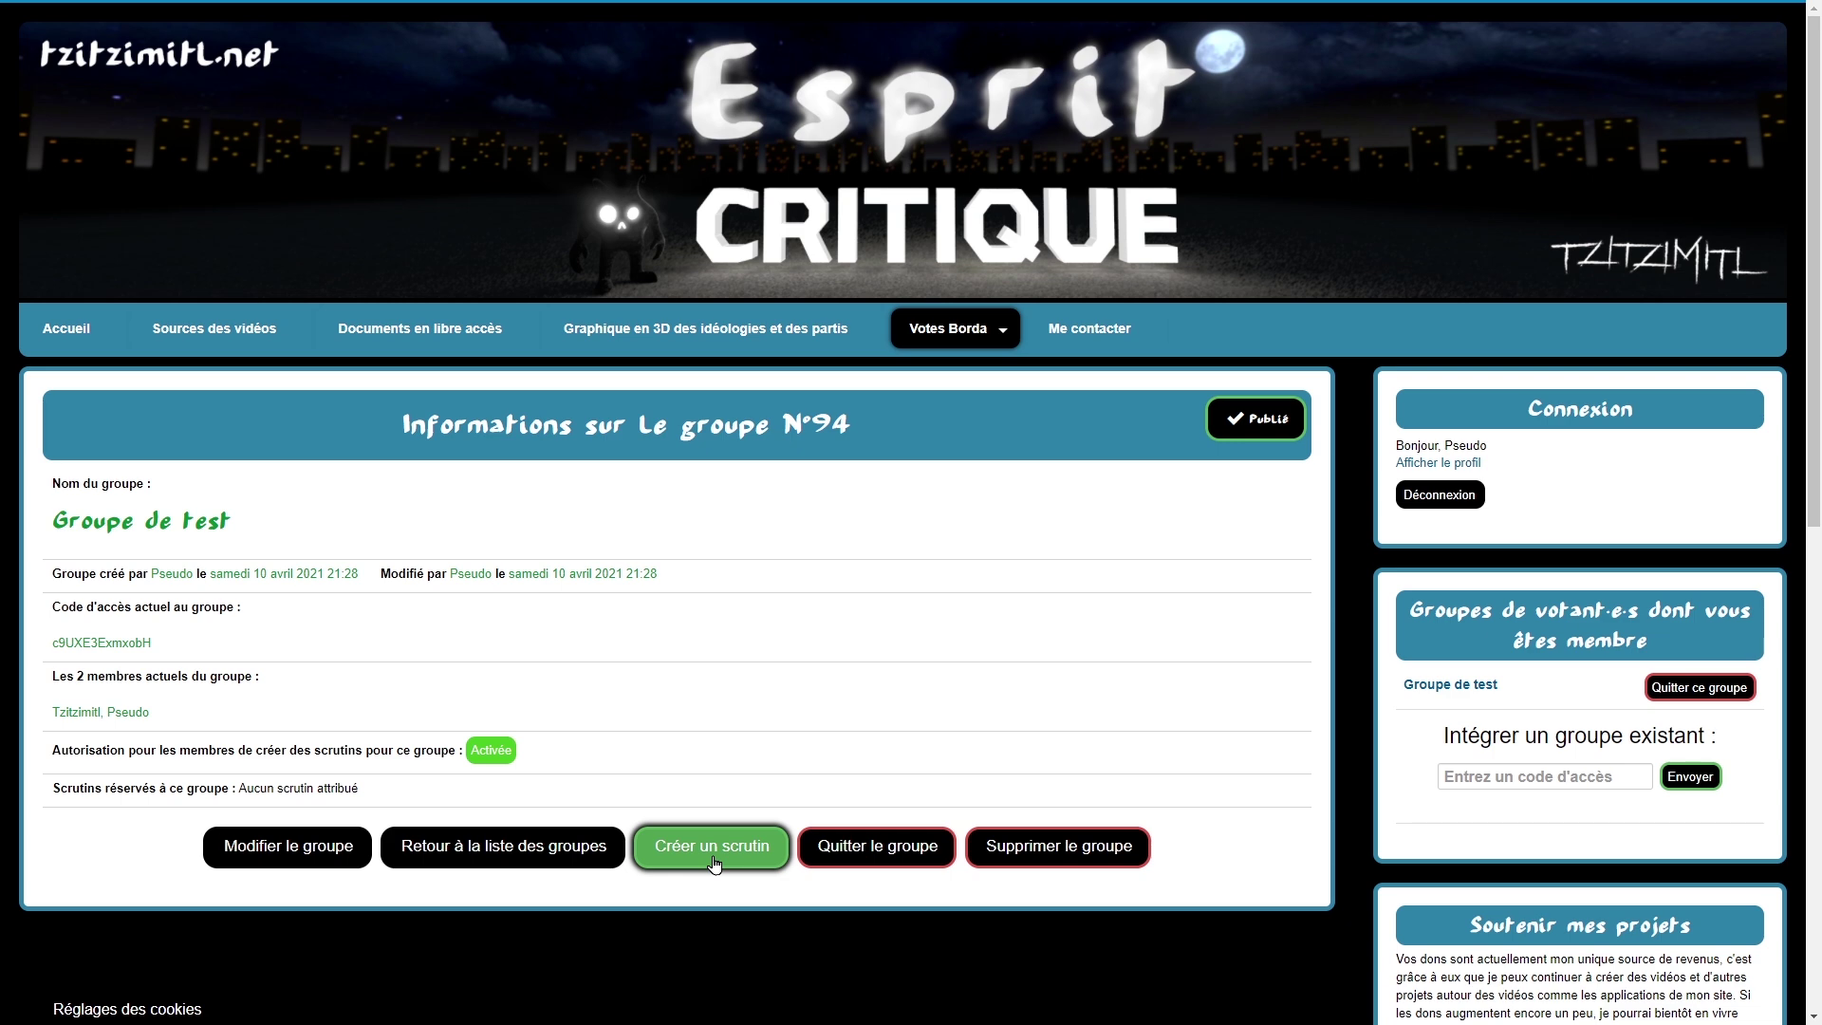
{"action": "mouse_move", "coordinate": [902, 344]}
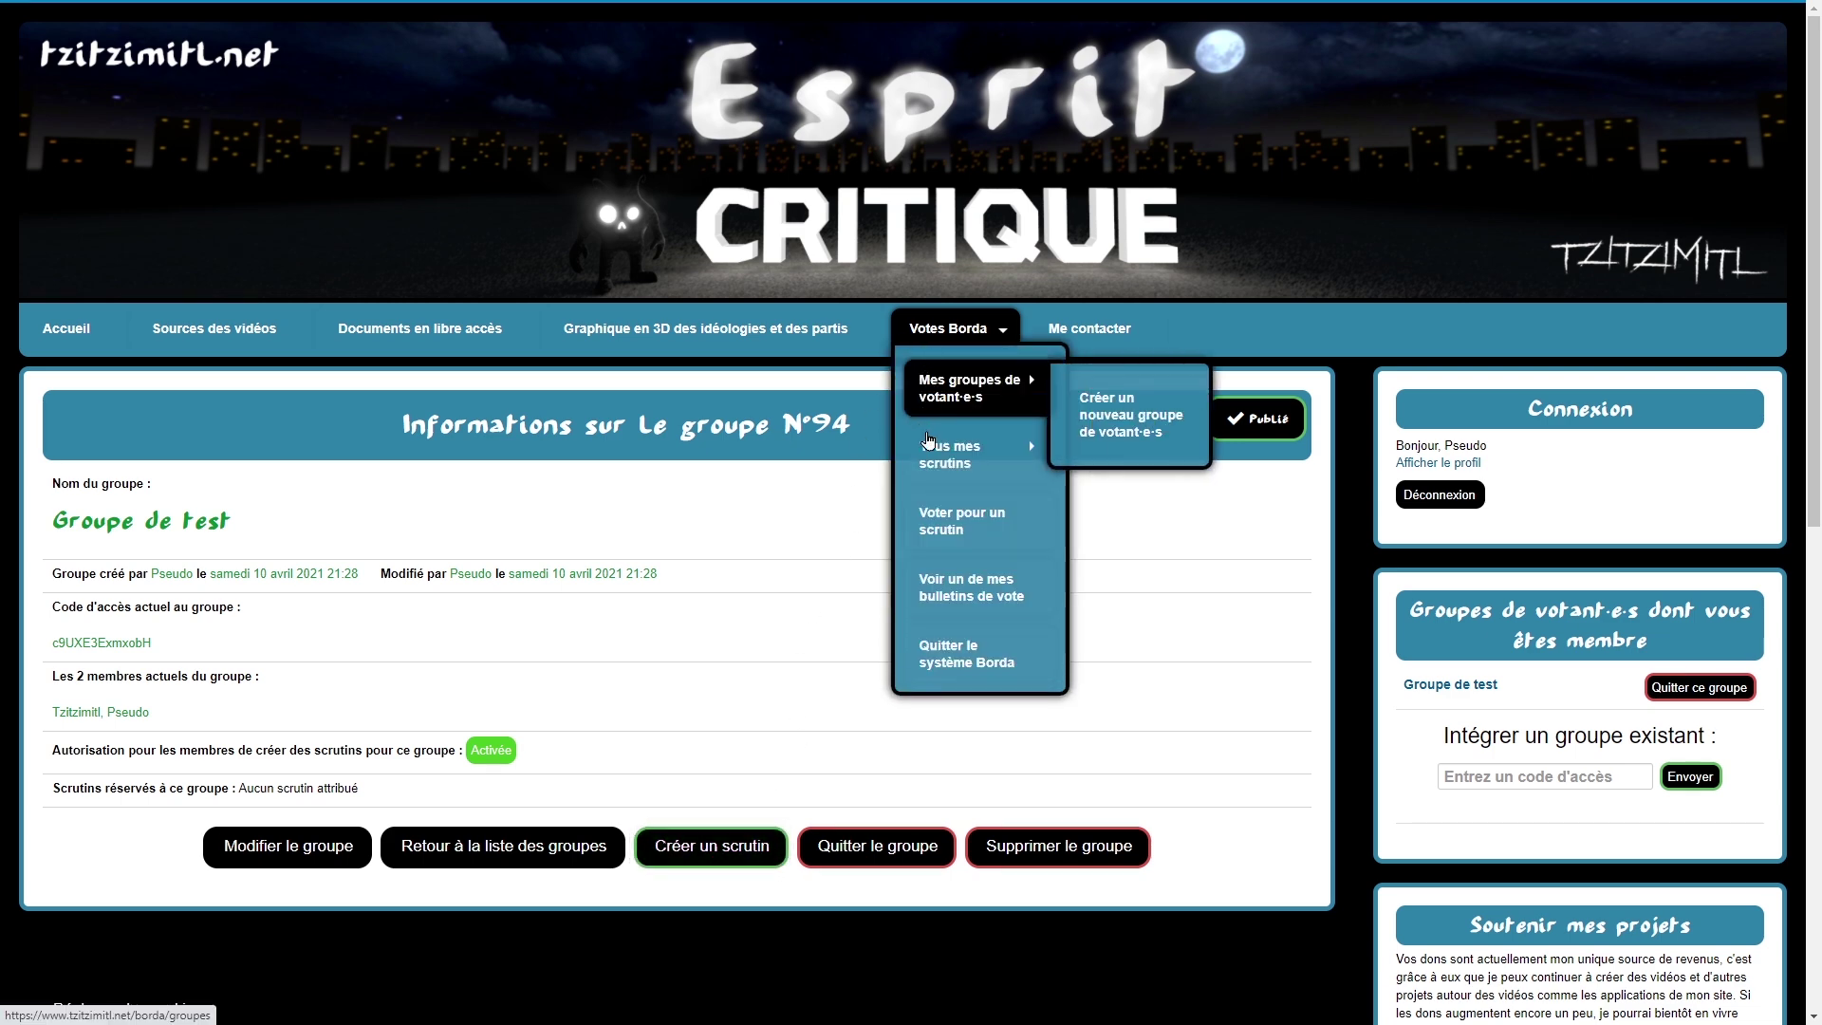
{"action": "left_click", "coordinate": [935, 403]}
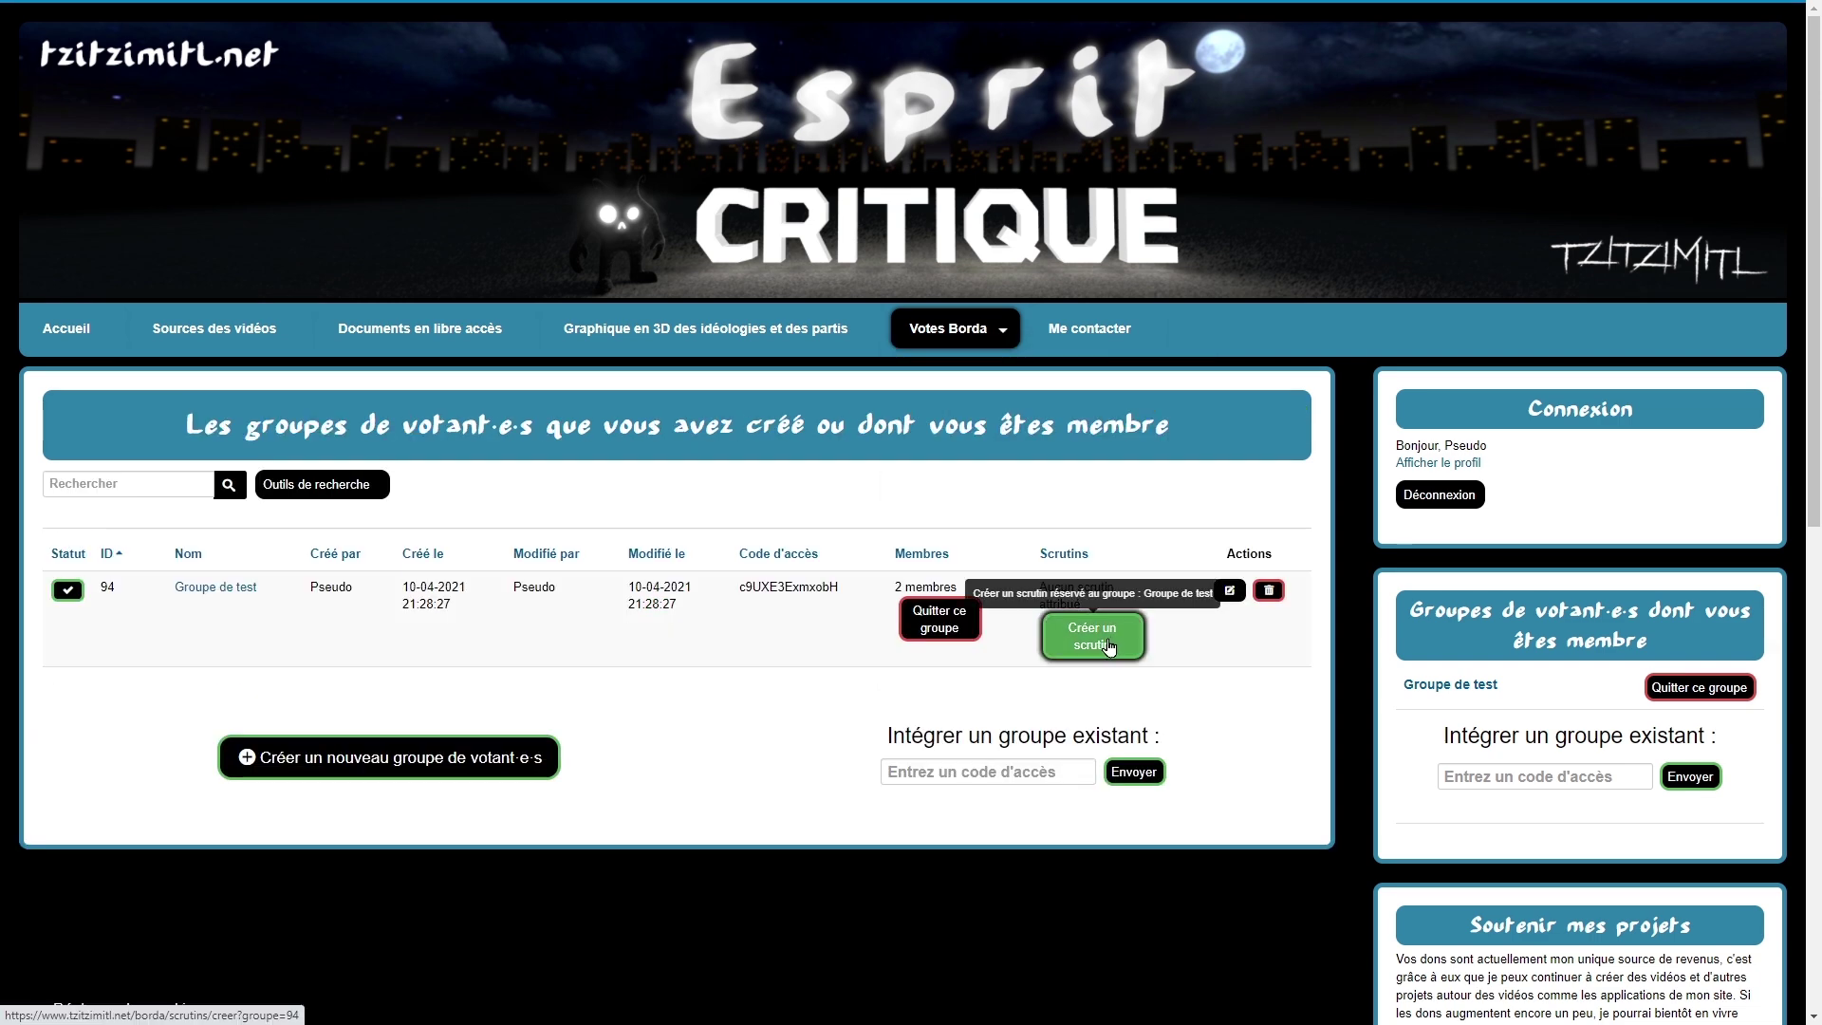
{"action": "mouse_move", "coordinate": [969, 332]}
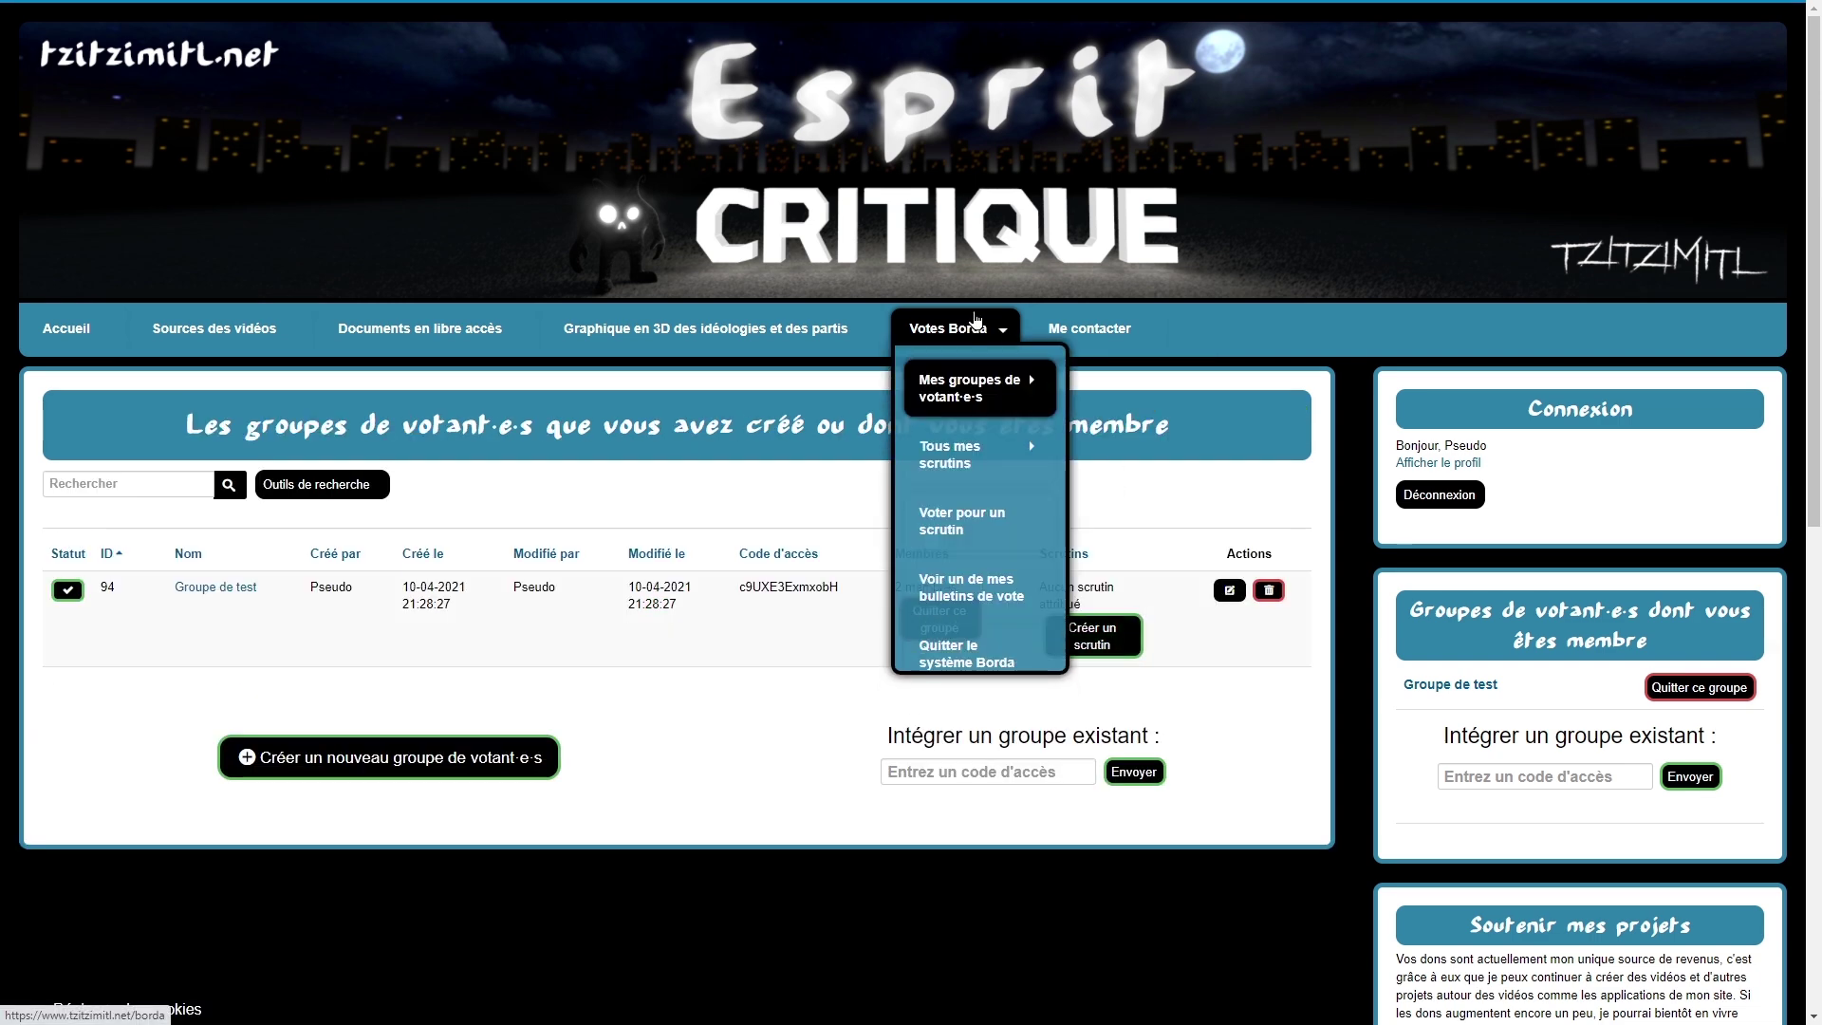
Step: Start a new poll titled 'Quelle est votre couleur préférée ?'
{"action": "mouse_move", "coordinate": [977, 456]}
{"action": "left_click", "coordinate": [1119, 499]}
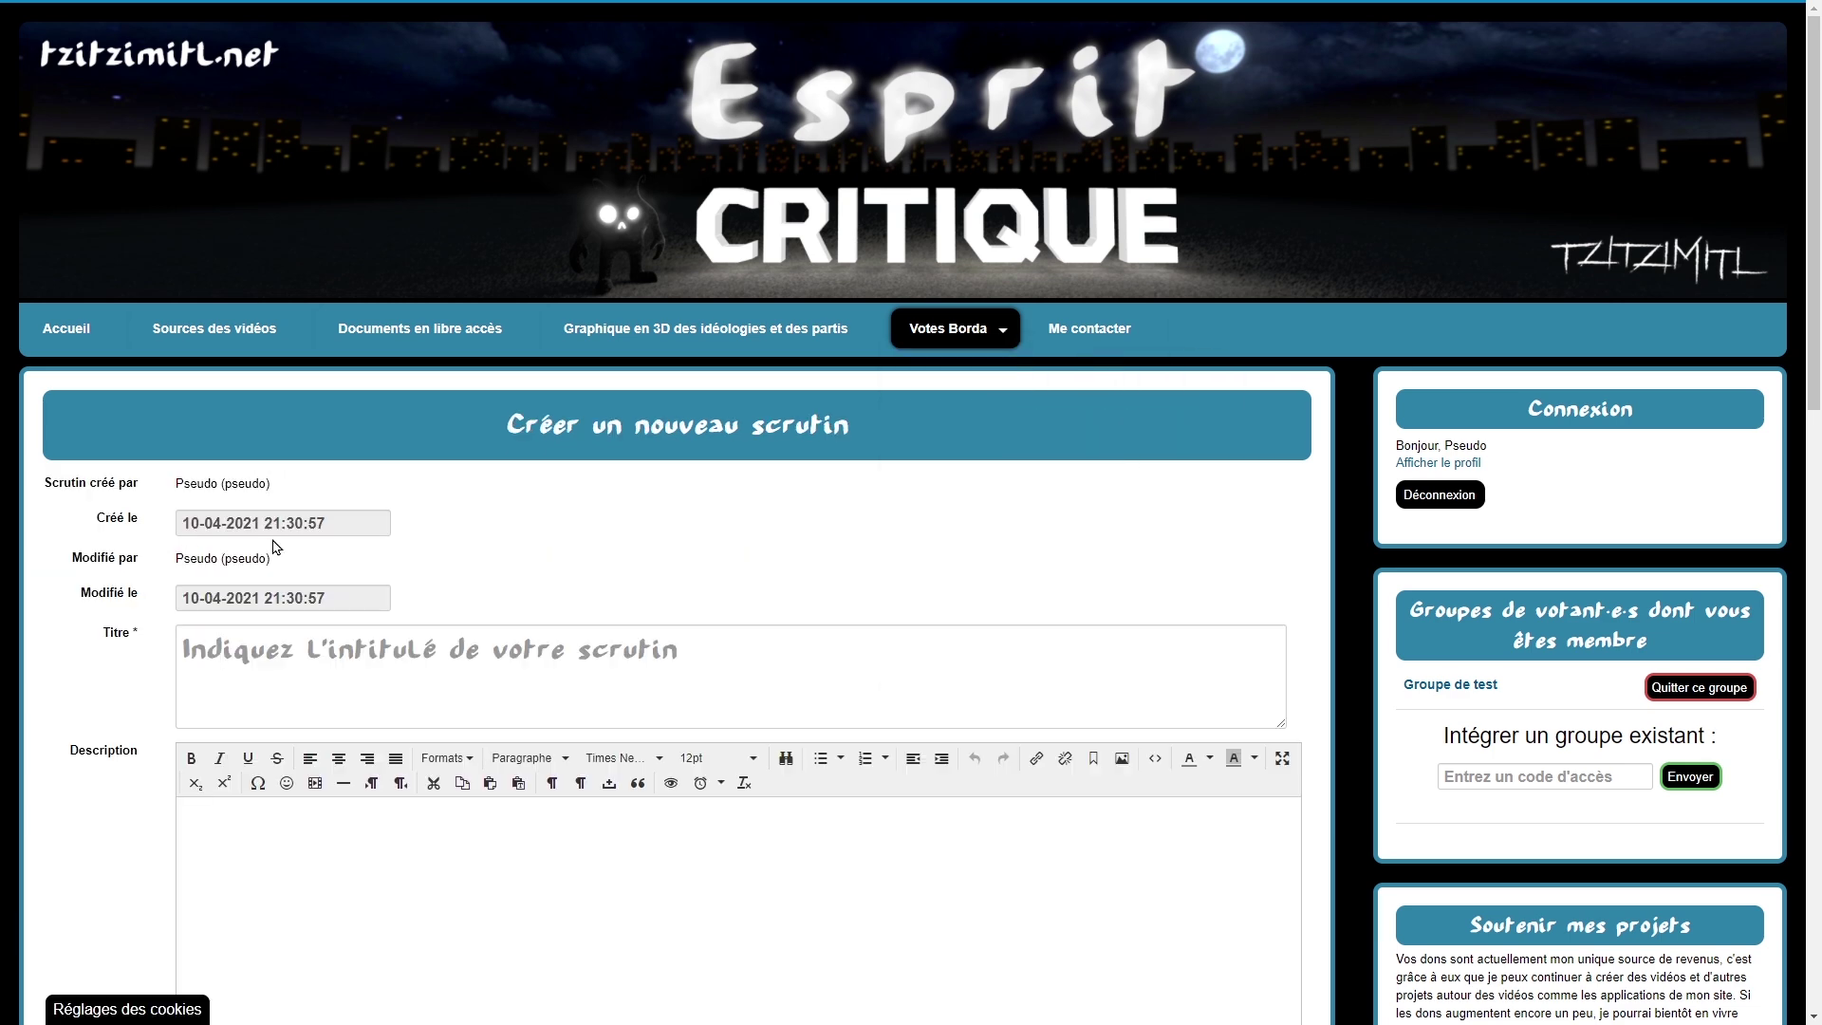
{"action": "left_click", "coordinate": [307, 672]}
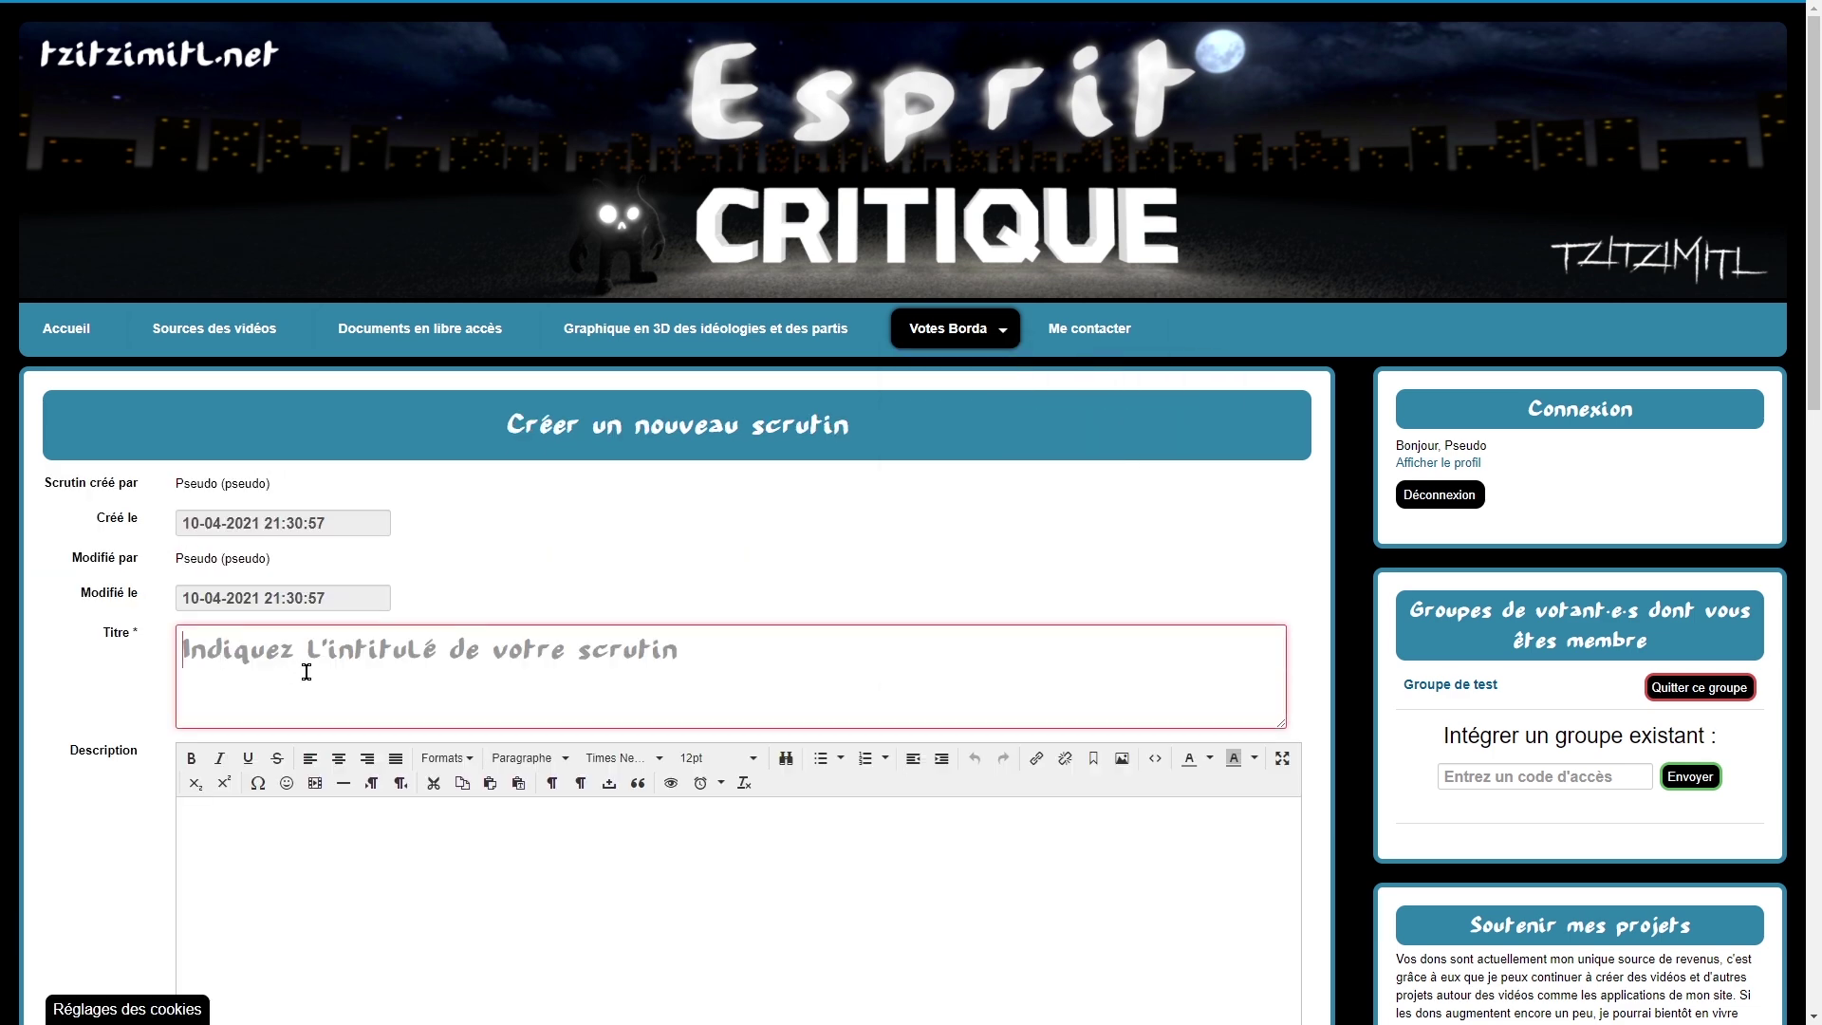
{"action": "type", "text": "Quelle est votre couleur préférée ?"}
{"action": "scroll", "coordinate": [306, 672], "scroll_direction": "down", "scroll_amount": 2}
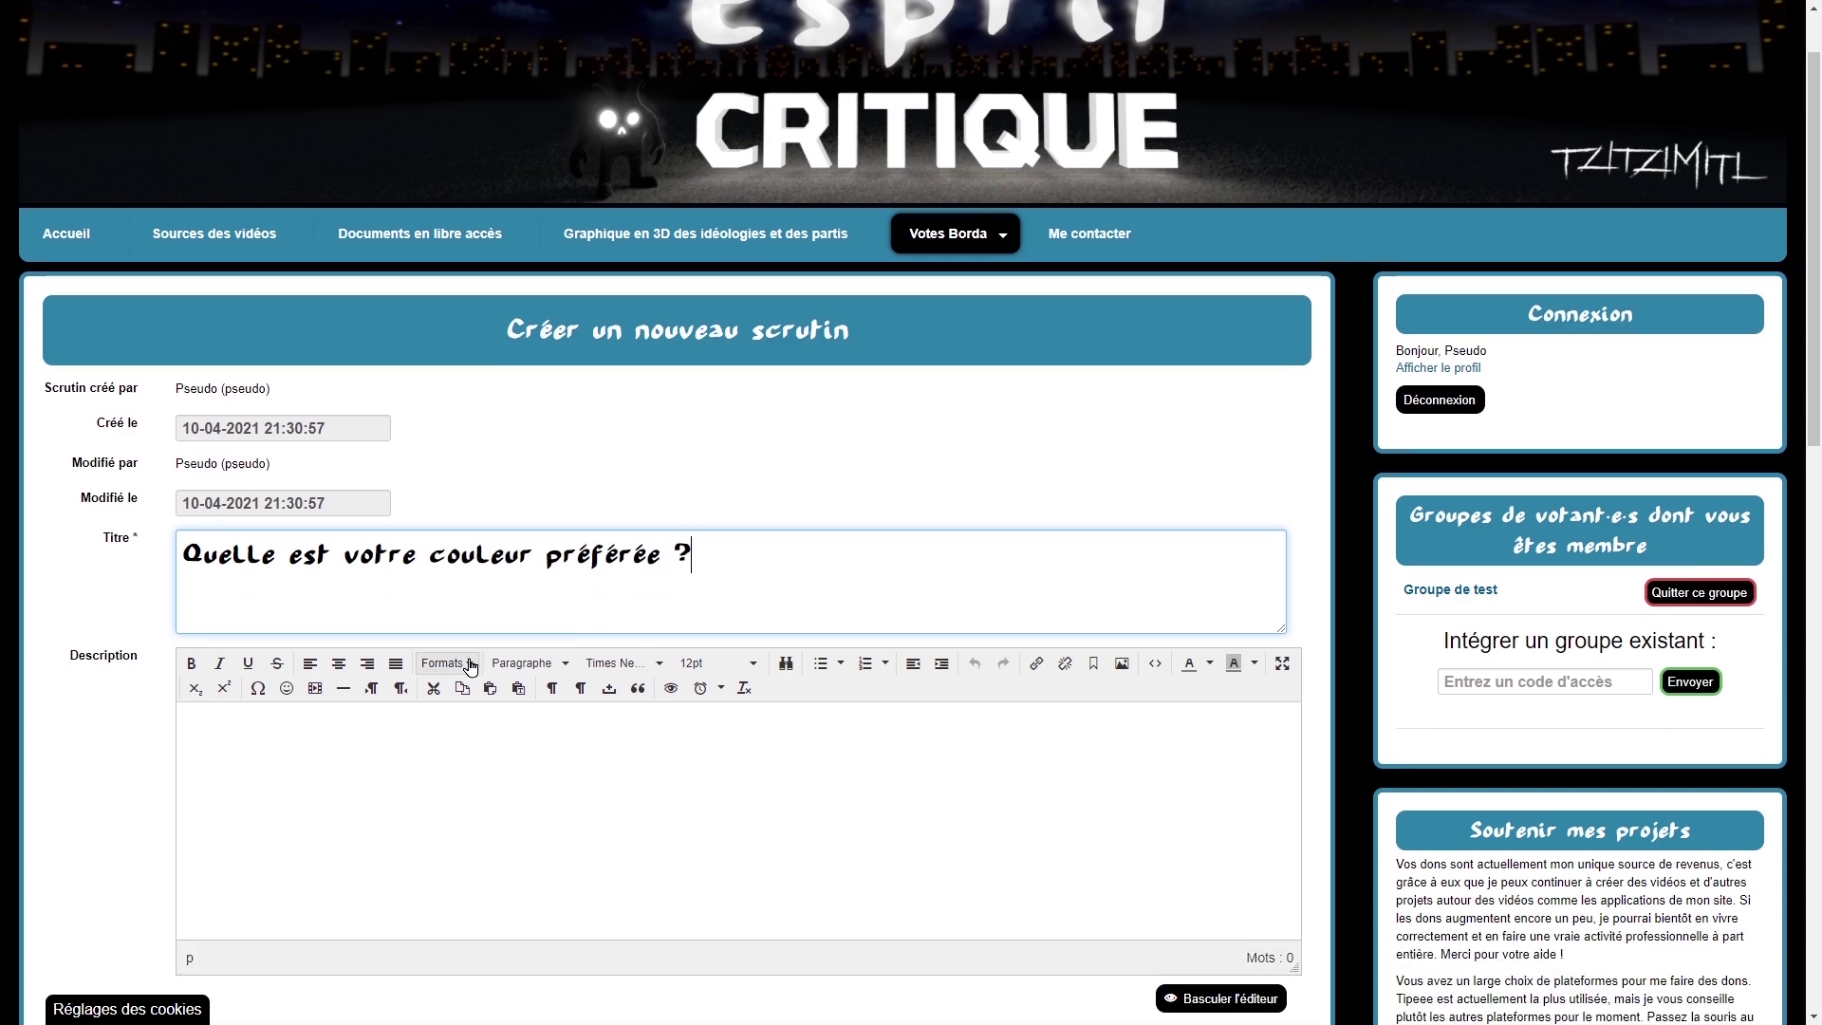
Step: Keep Méthode Borda as the voting type after briefly trying Vote par approbation
{"action": "left_click", "coordinate": [407, 841]}
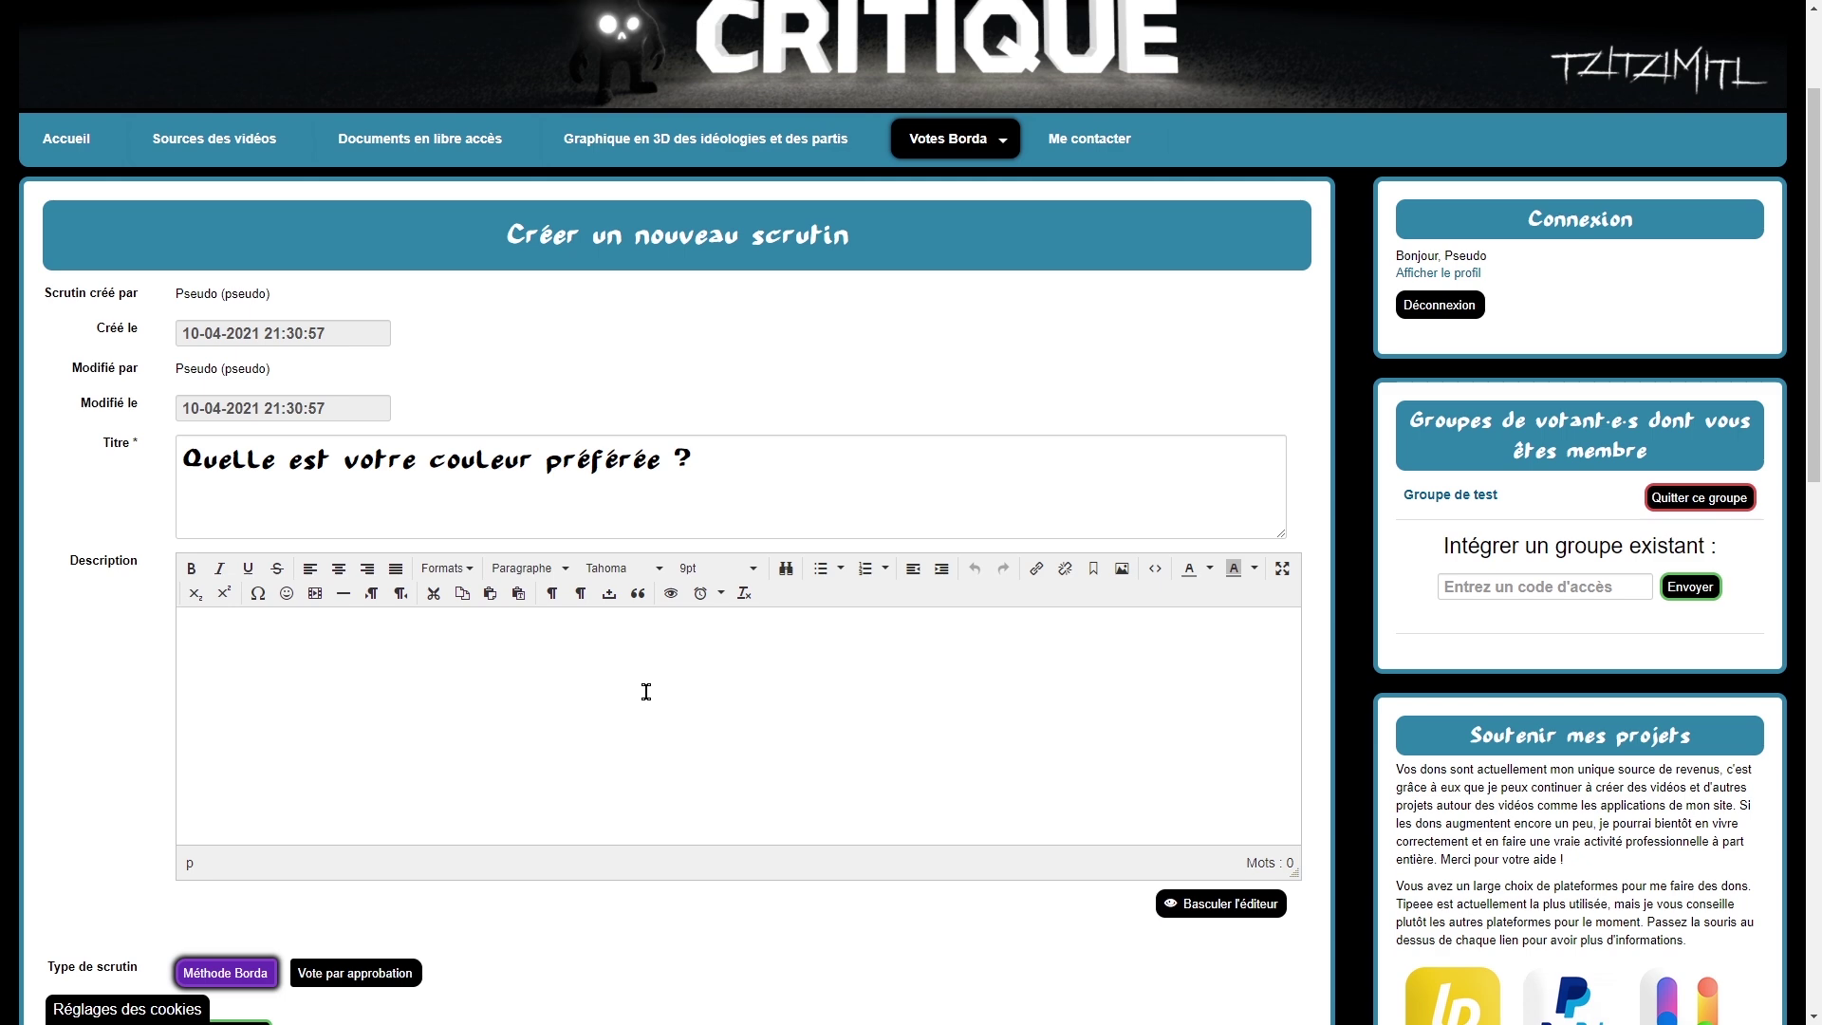
{"action": "scroll", "coordinate": [477, 659], "scroll_direction": "down", "scroll_amount": 5}
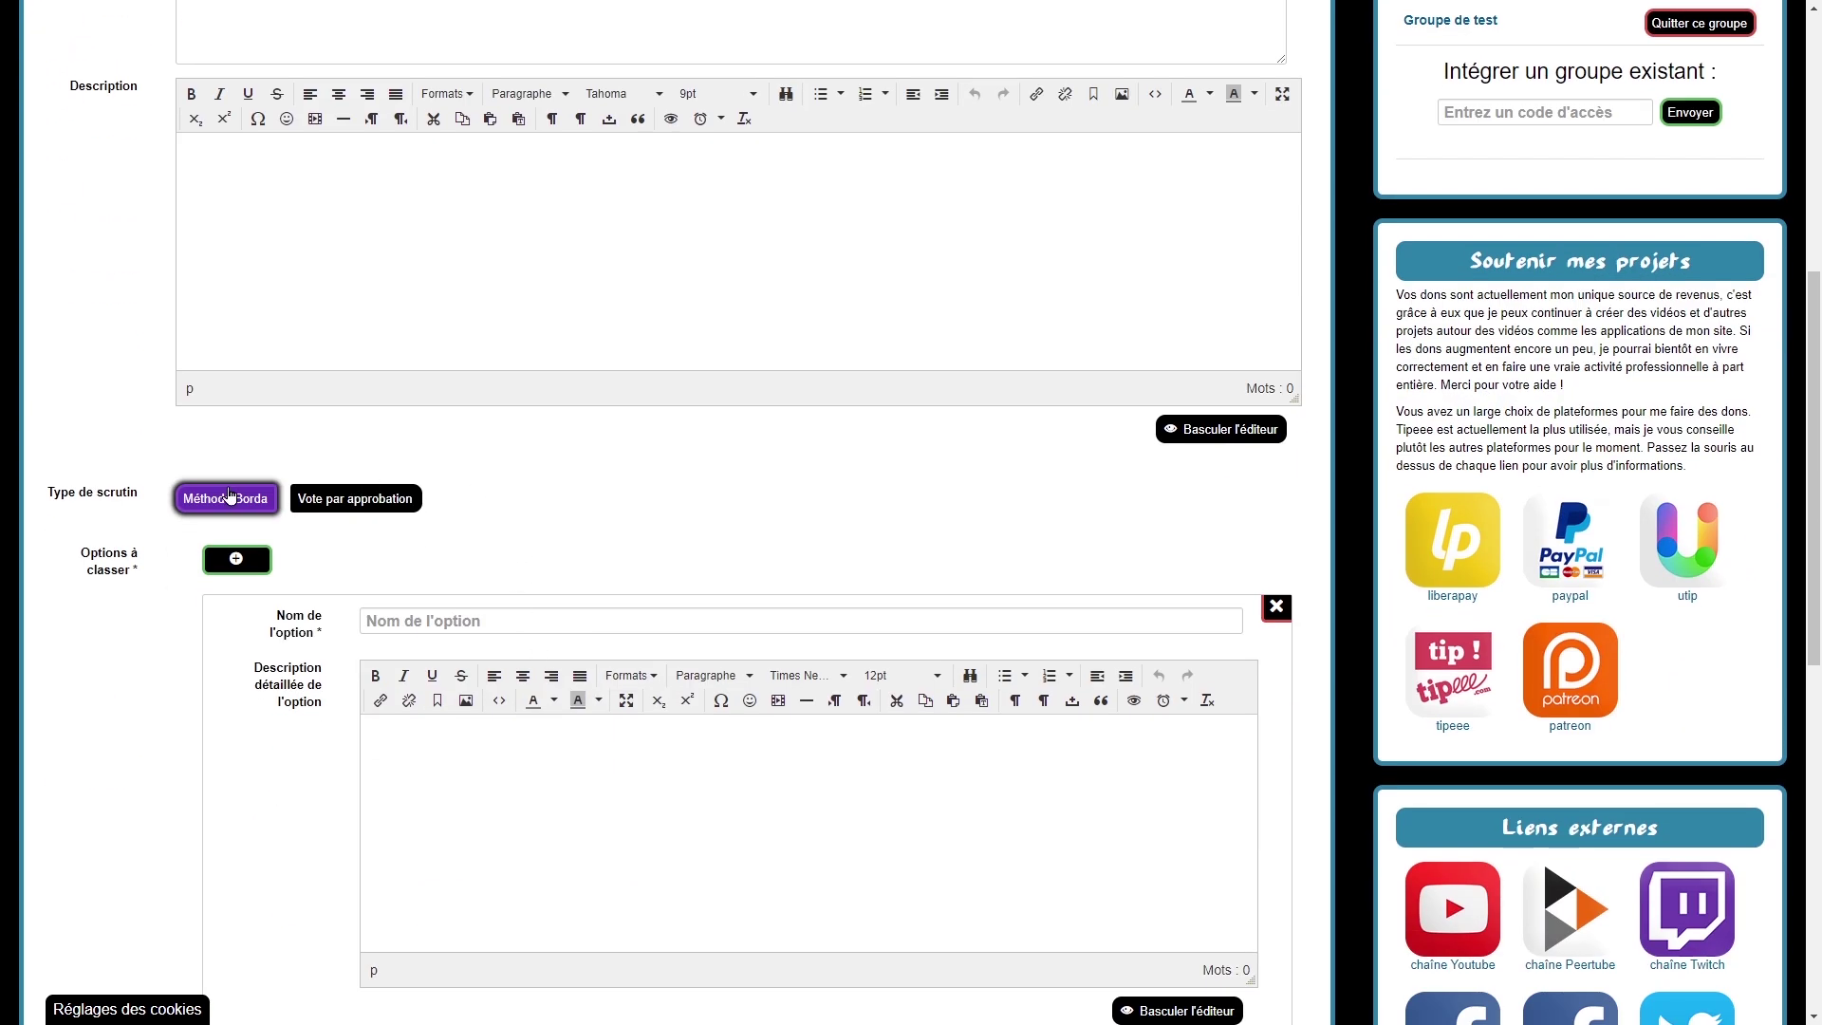
{"action": "left_click", "coordinate": [339, 499]}
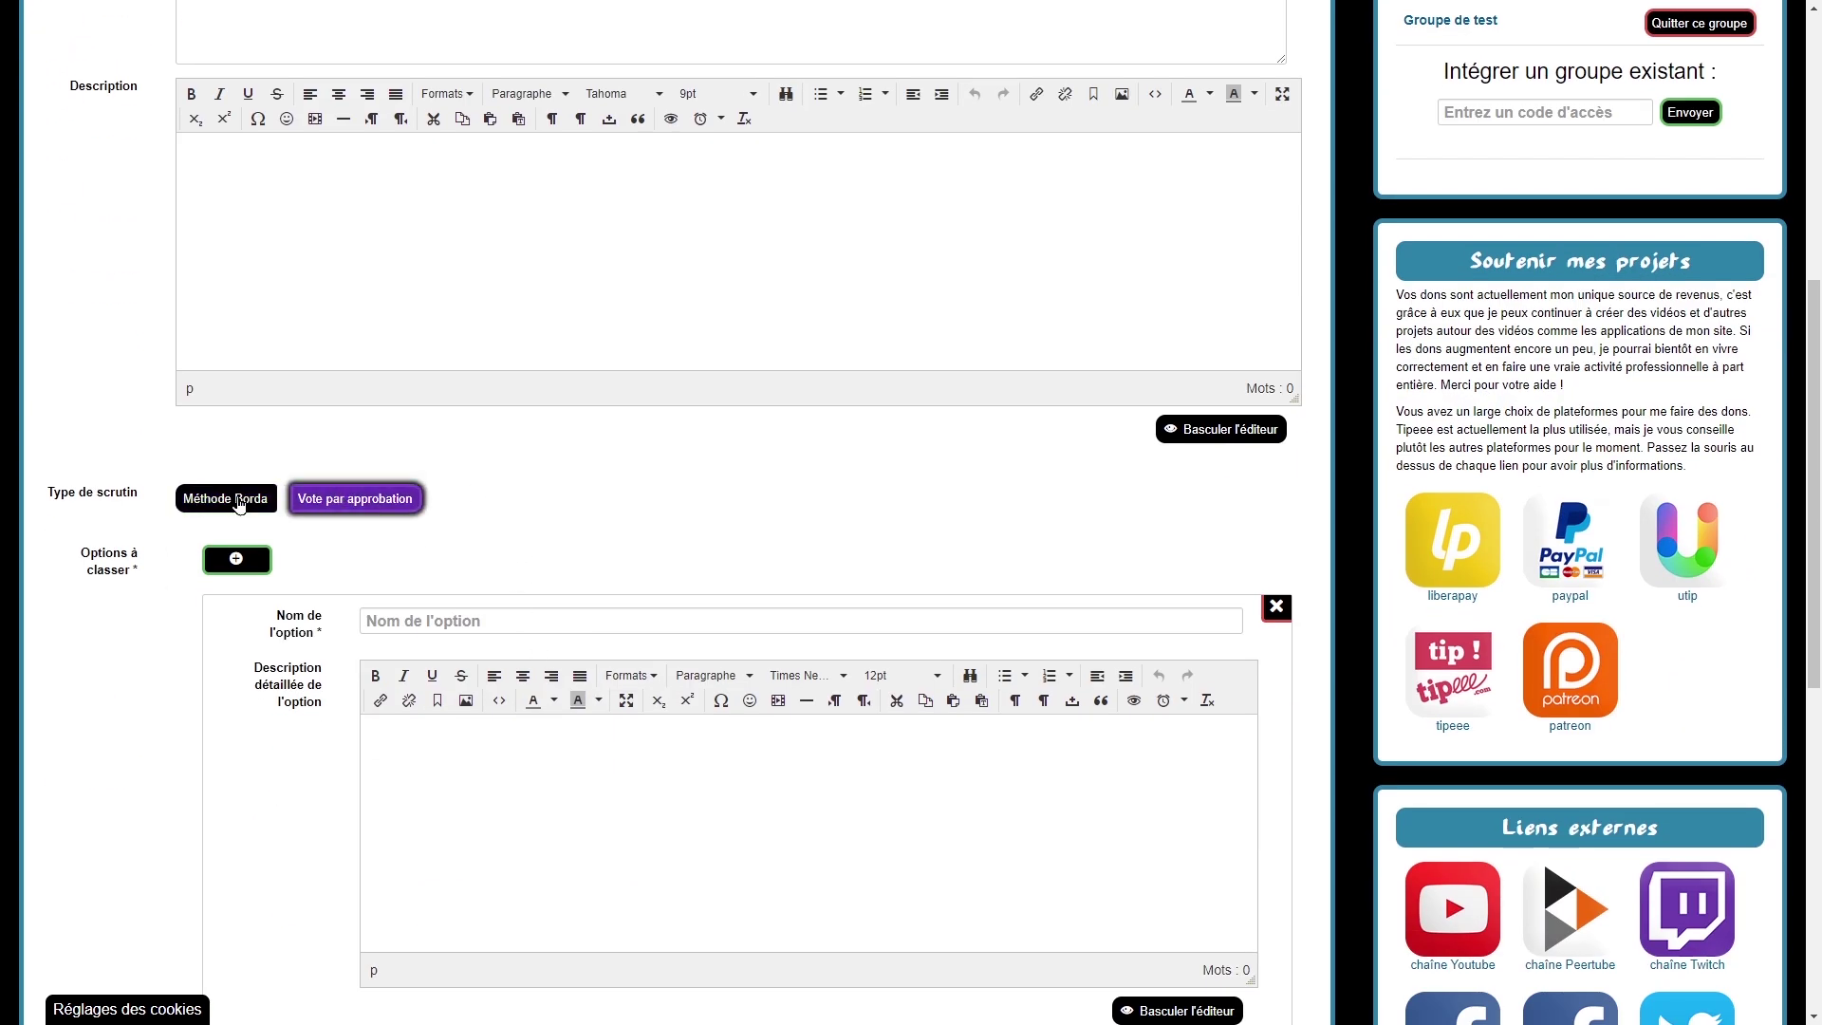
{"action": "left_click", "coordinate": [225, 499]}
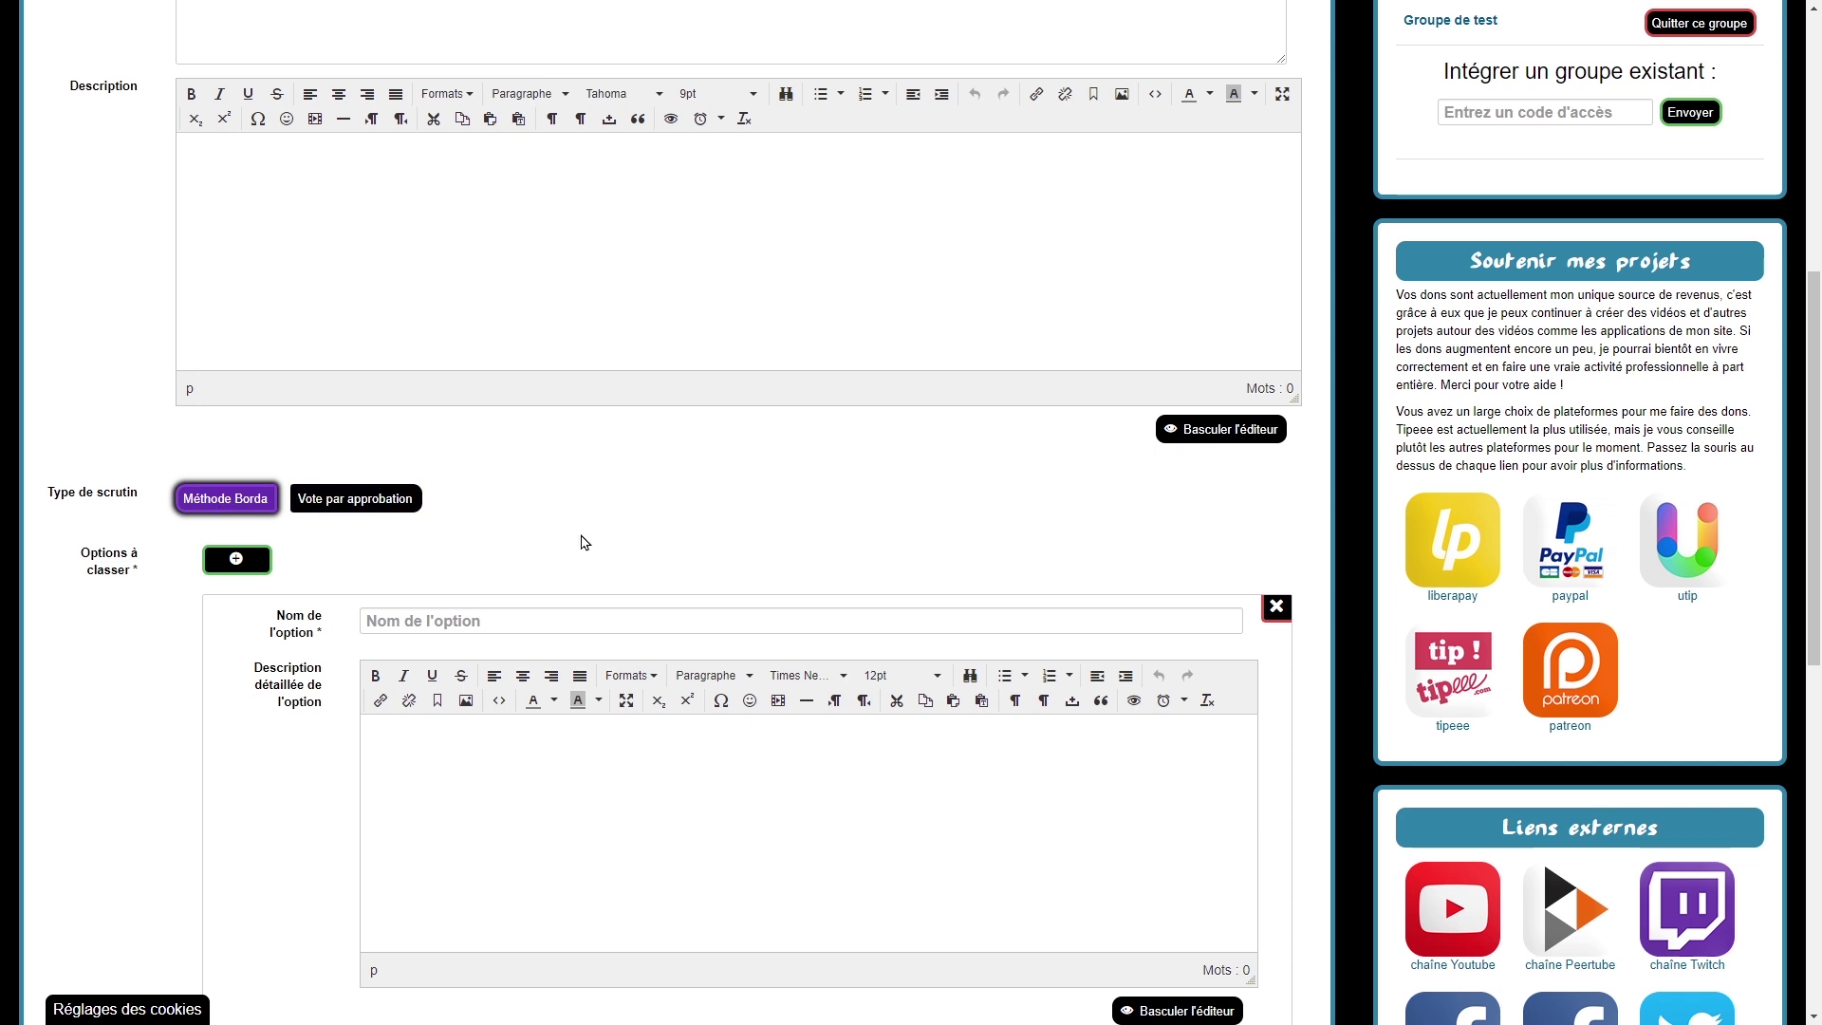
{"action": "scroll", "coordinate": [585, 542], "scroll_direction": "down", "scroll_amount": 1}
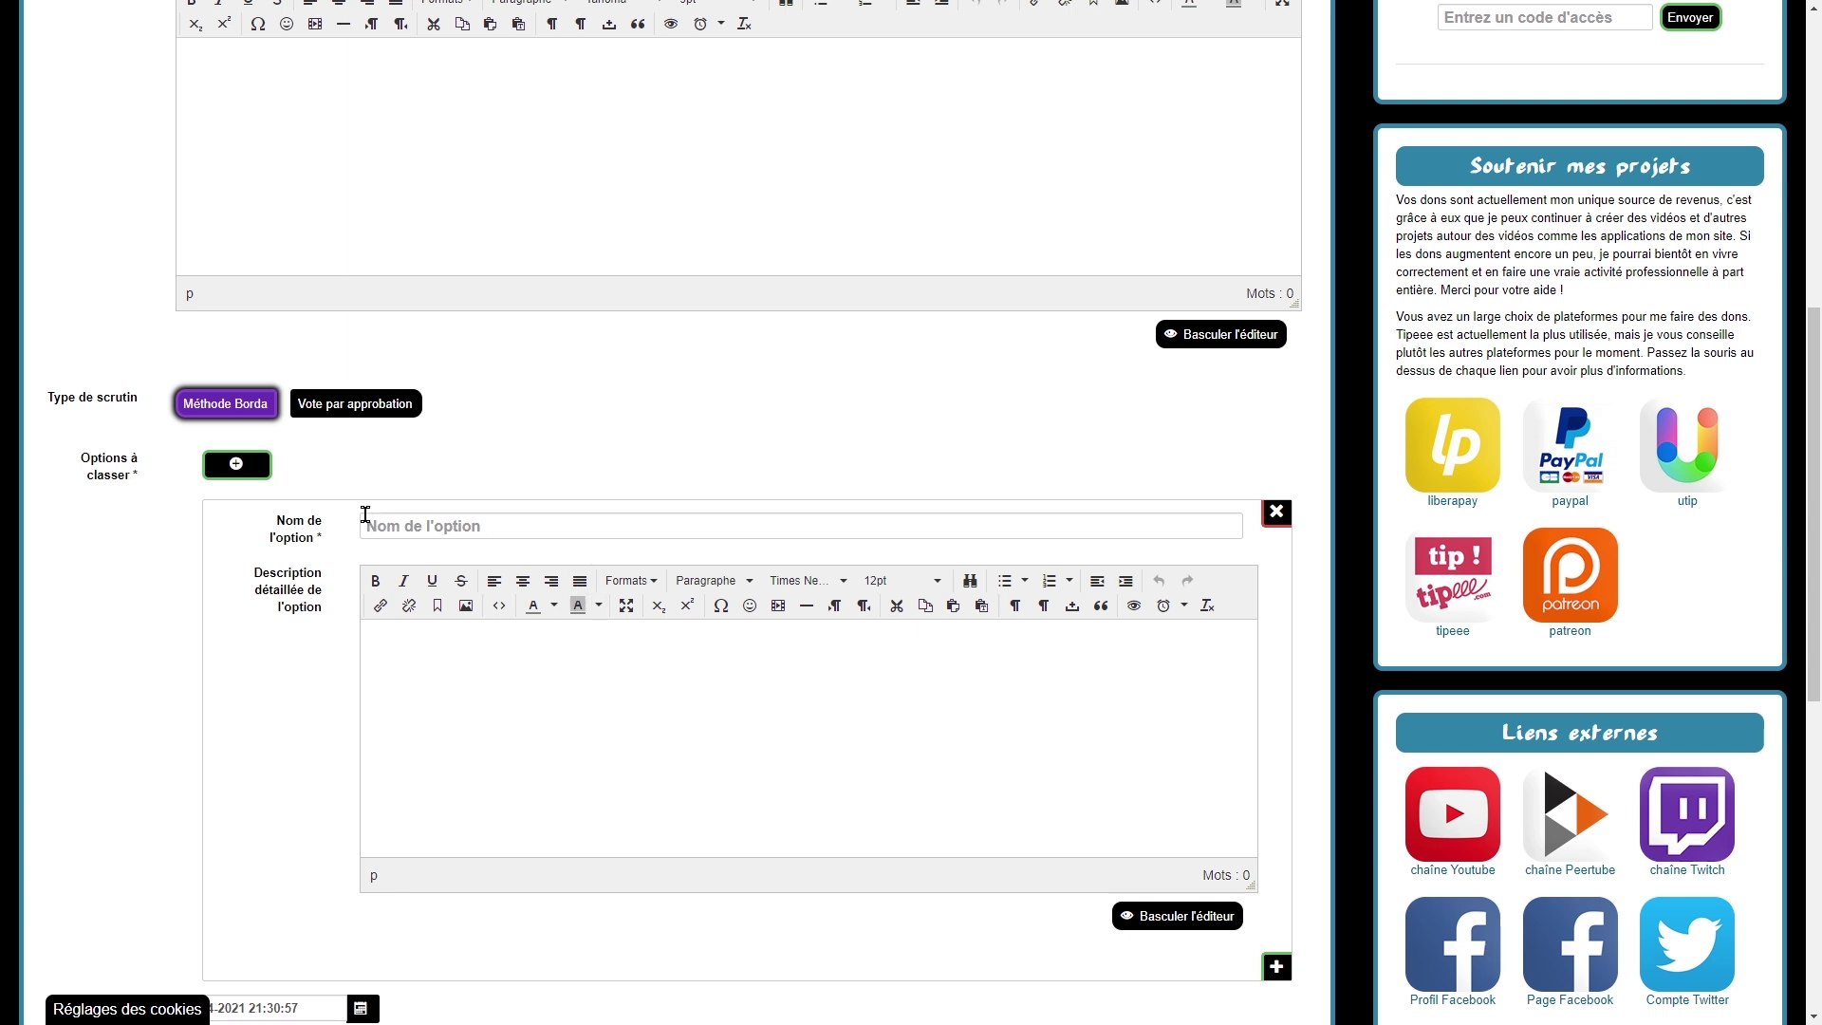
Step: Add the first three answer options: Bleu, Rouge and Vert
{"action": "left_click", "coordinate": [463, 519]}
{"action": "type", "text": "Bleu"}
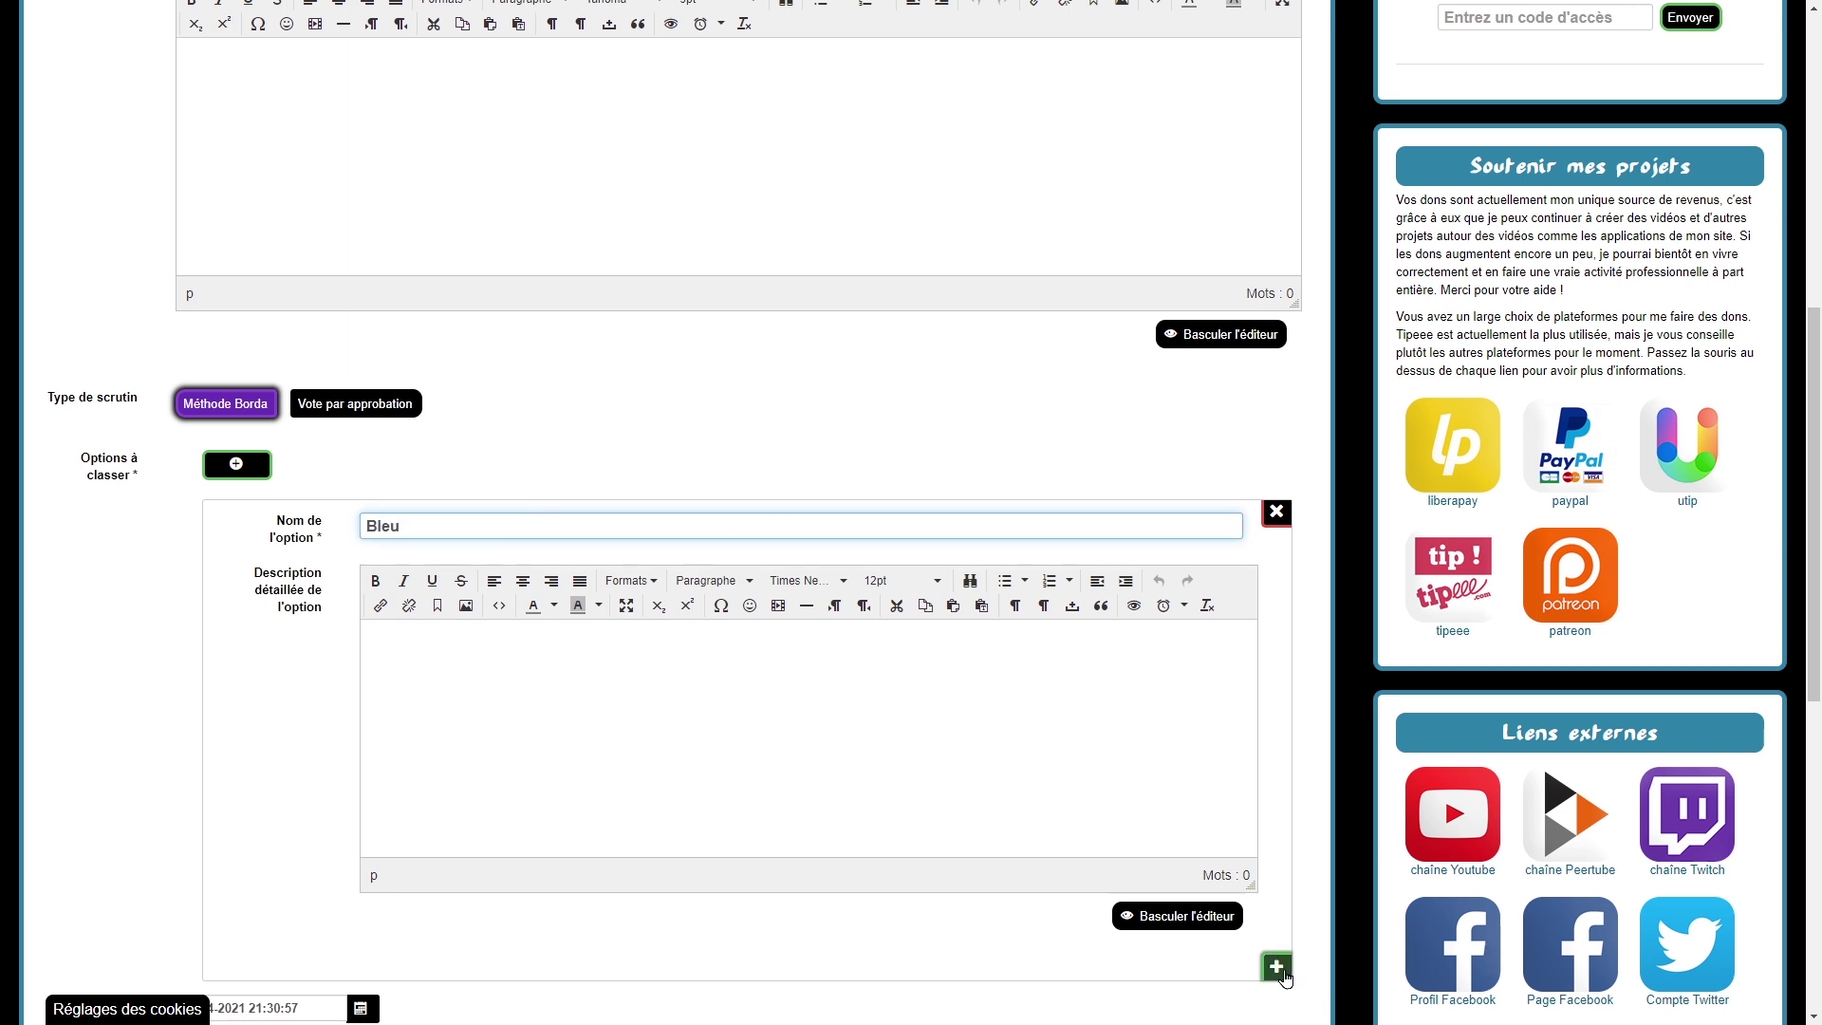
{"action": "left_click", "coordinate": [236, 465]}
{"action": "scroll", "coordinate": [642, 472], "scroll_direction": "down", "scroll_amount": 7}
{"action": "left_click", "coordinate": [589, 364]}
{"action": "type", "text": "Rouge"}
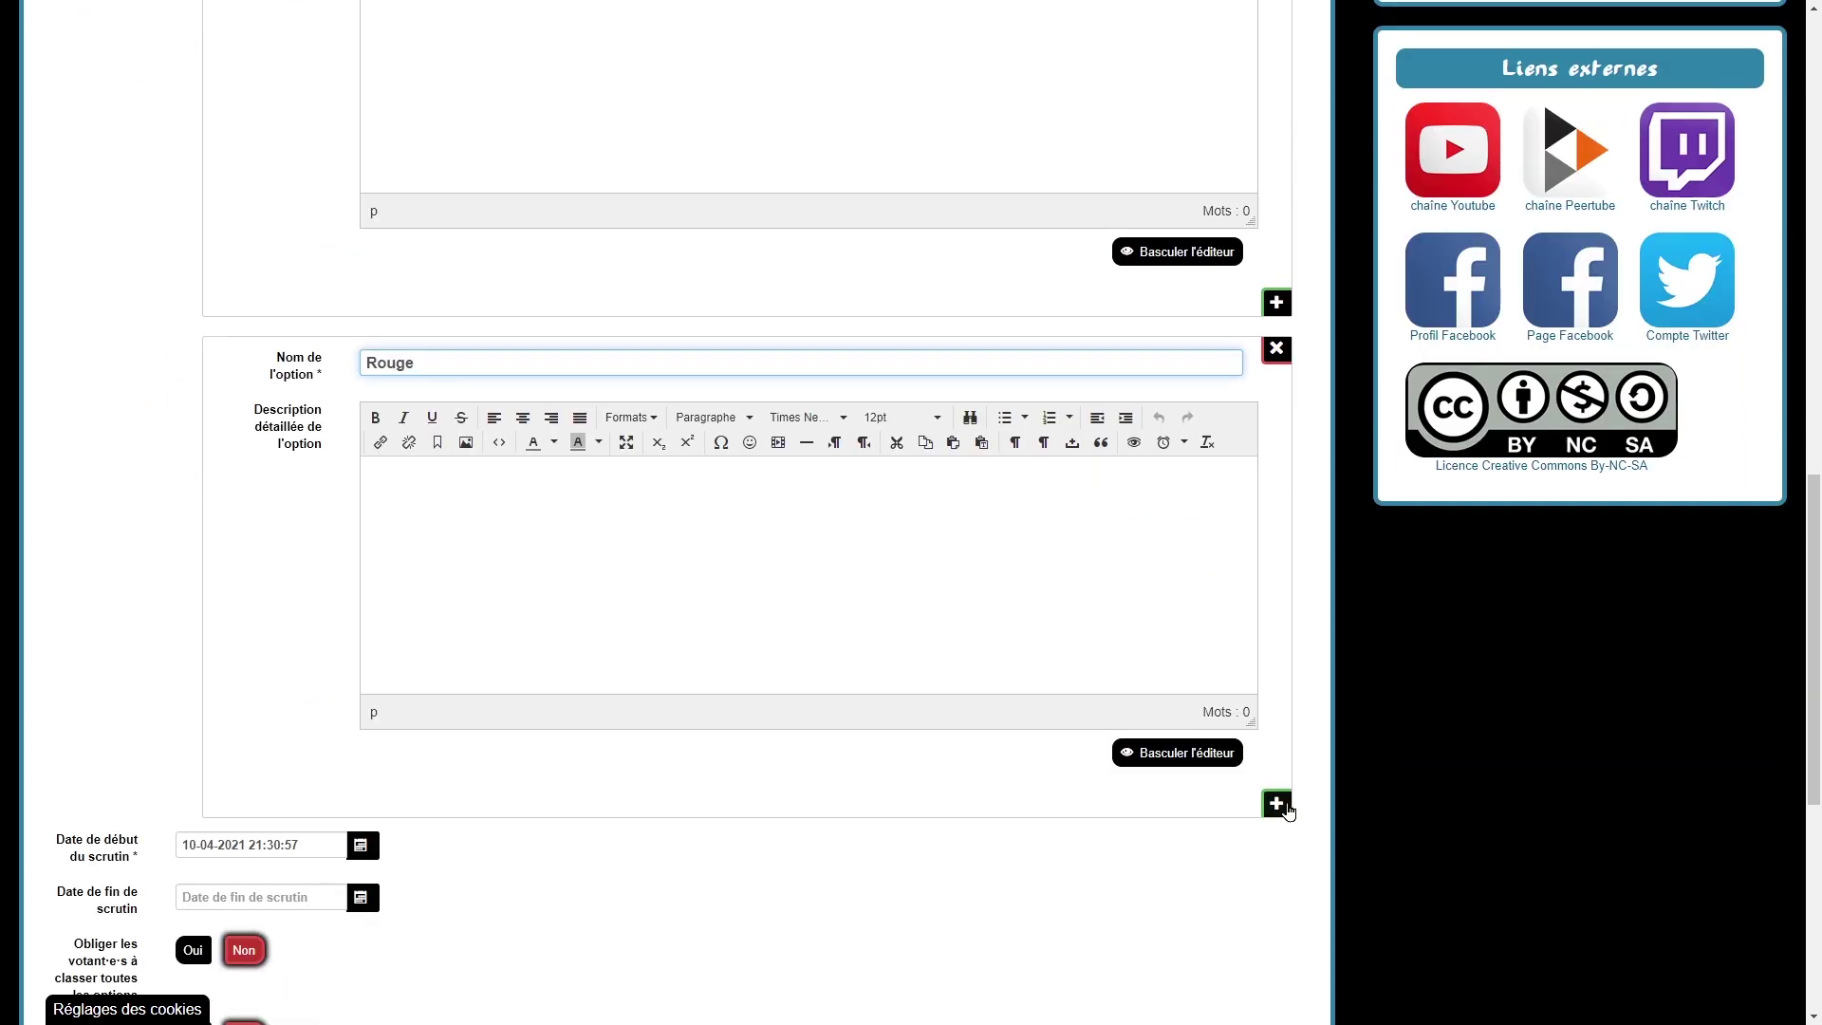
{"action": "left_click", "coordinate": [1277, 804]}
{"action": "scroll", "coordinate": [855, 570], "scroll_direction": "down", "scroll_amount": 3}
{"action": "left_click", "coordinate": [557, 573]}
{"action": "type", "text": "Vert"}
Step: Add the remaining answer options Jaune and Noir
{"action": "scroll", "coordinate": [854, 569], "scroll_direction": "down", "scroll_amount": 6}
{"action": "left_click", "coordinate": [1276, 355]}
{"action": "left_click", "coordinate": [556, 406]}
{"action": "type", "text": "Jaune"}
{"action": "left_click", "coordinate": [1276, 856]}
{"action": "left_click", "coordinate": [555, 916]}
{"action": "type", "text": "Noir"}
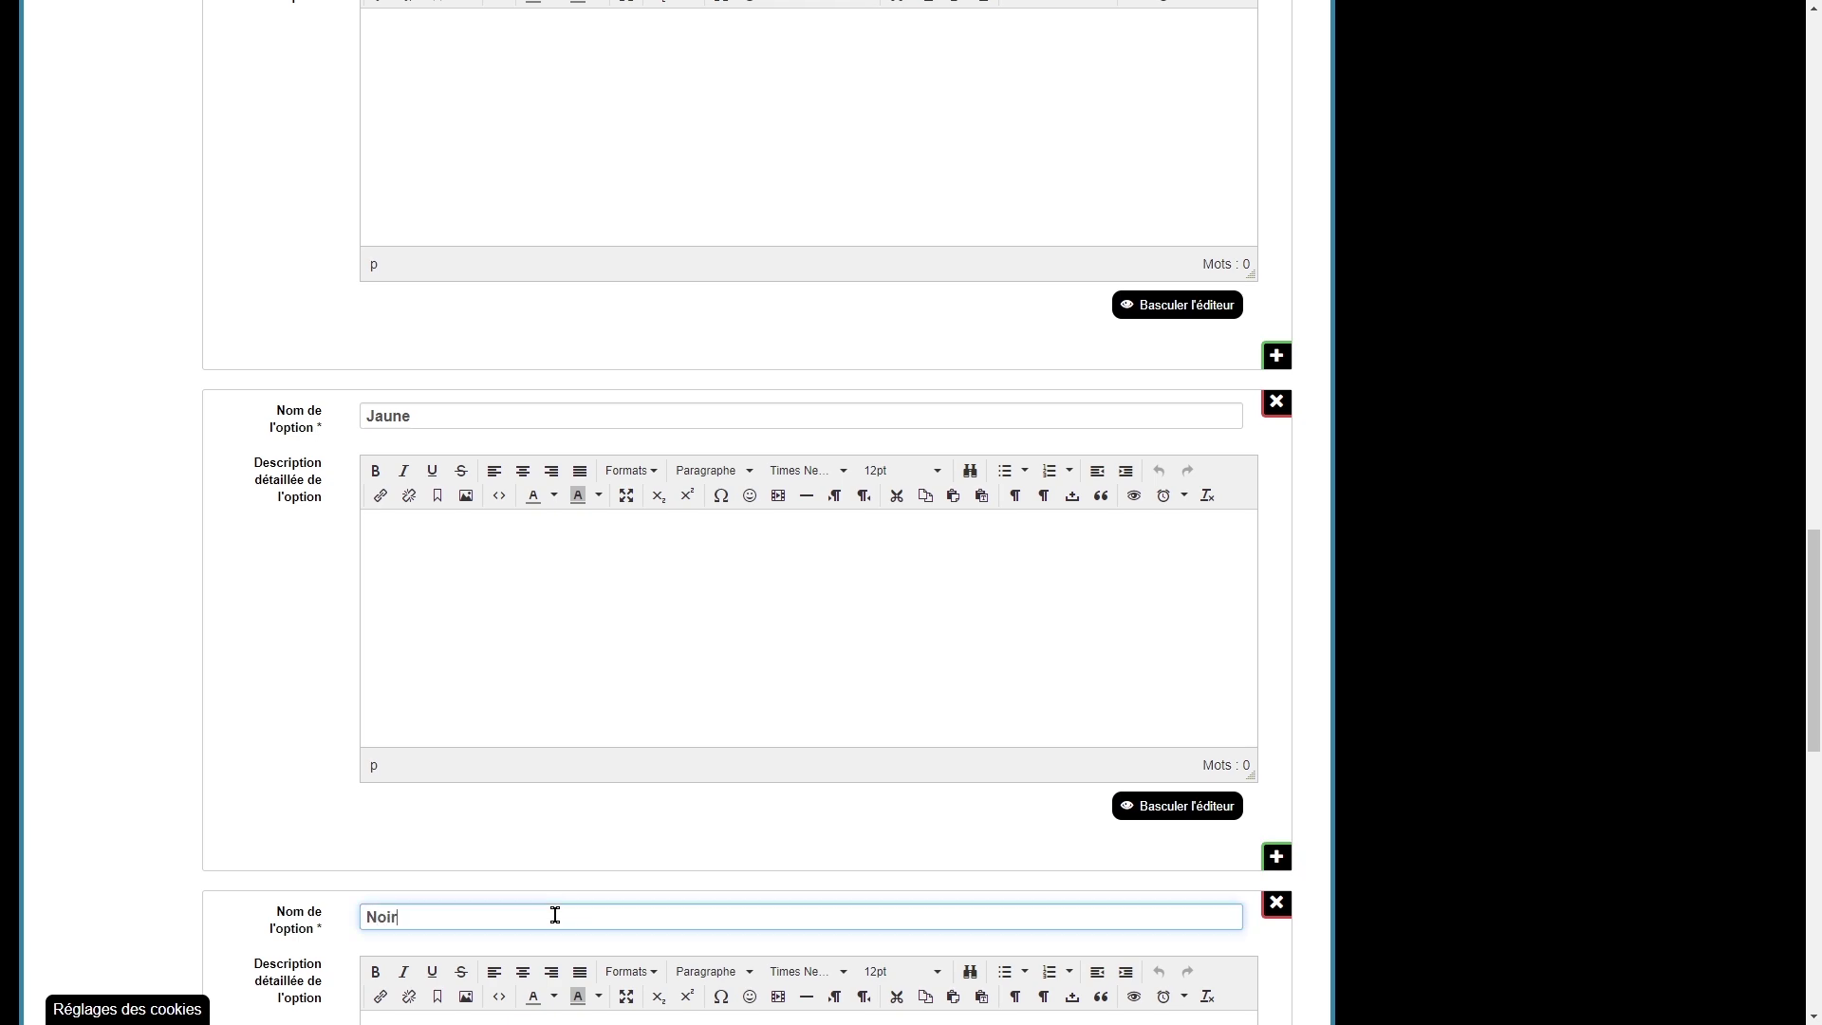
{"action": "scroll", "coordinate": [555, 916], "scroll_direction": "down", "scroll_amount": 8}
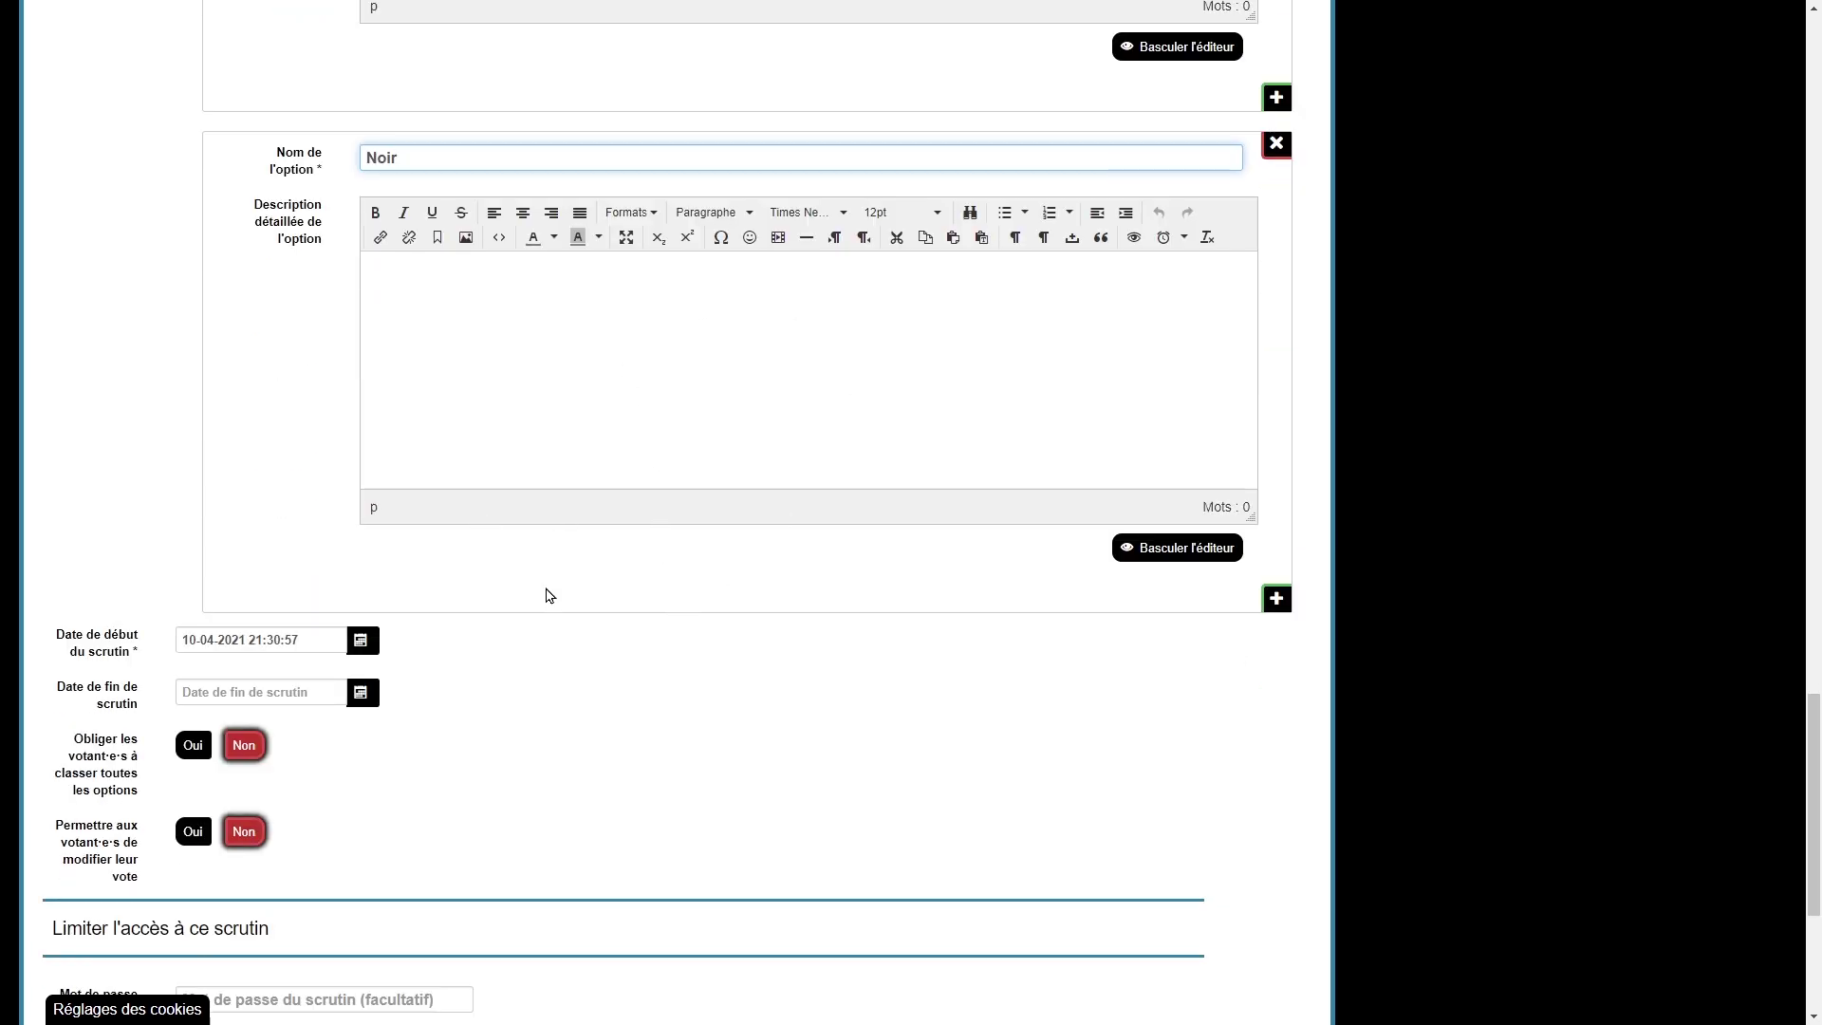
{"action": "scroll", "coordinate": [678, 604], "scroll_direction": "up", "scroll_amount": 2}
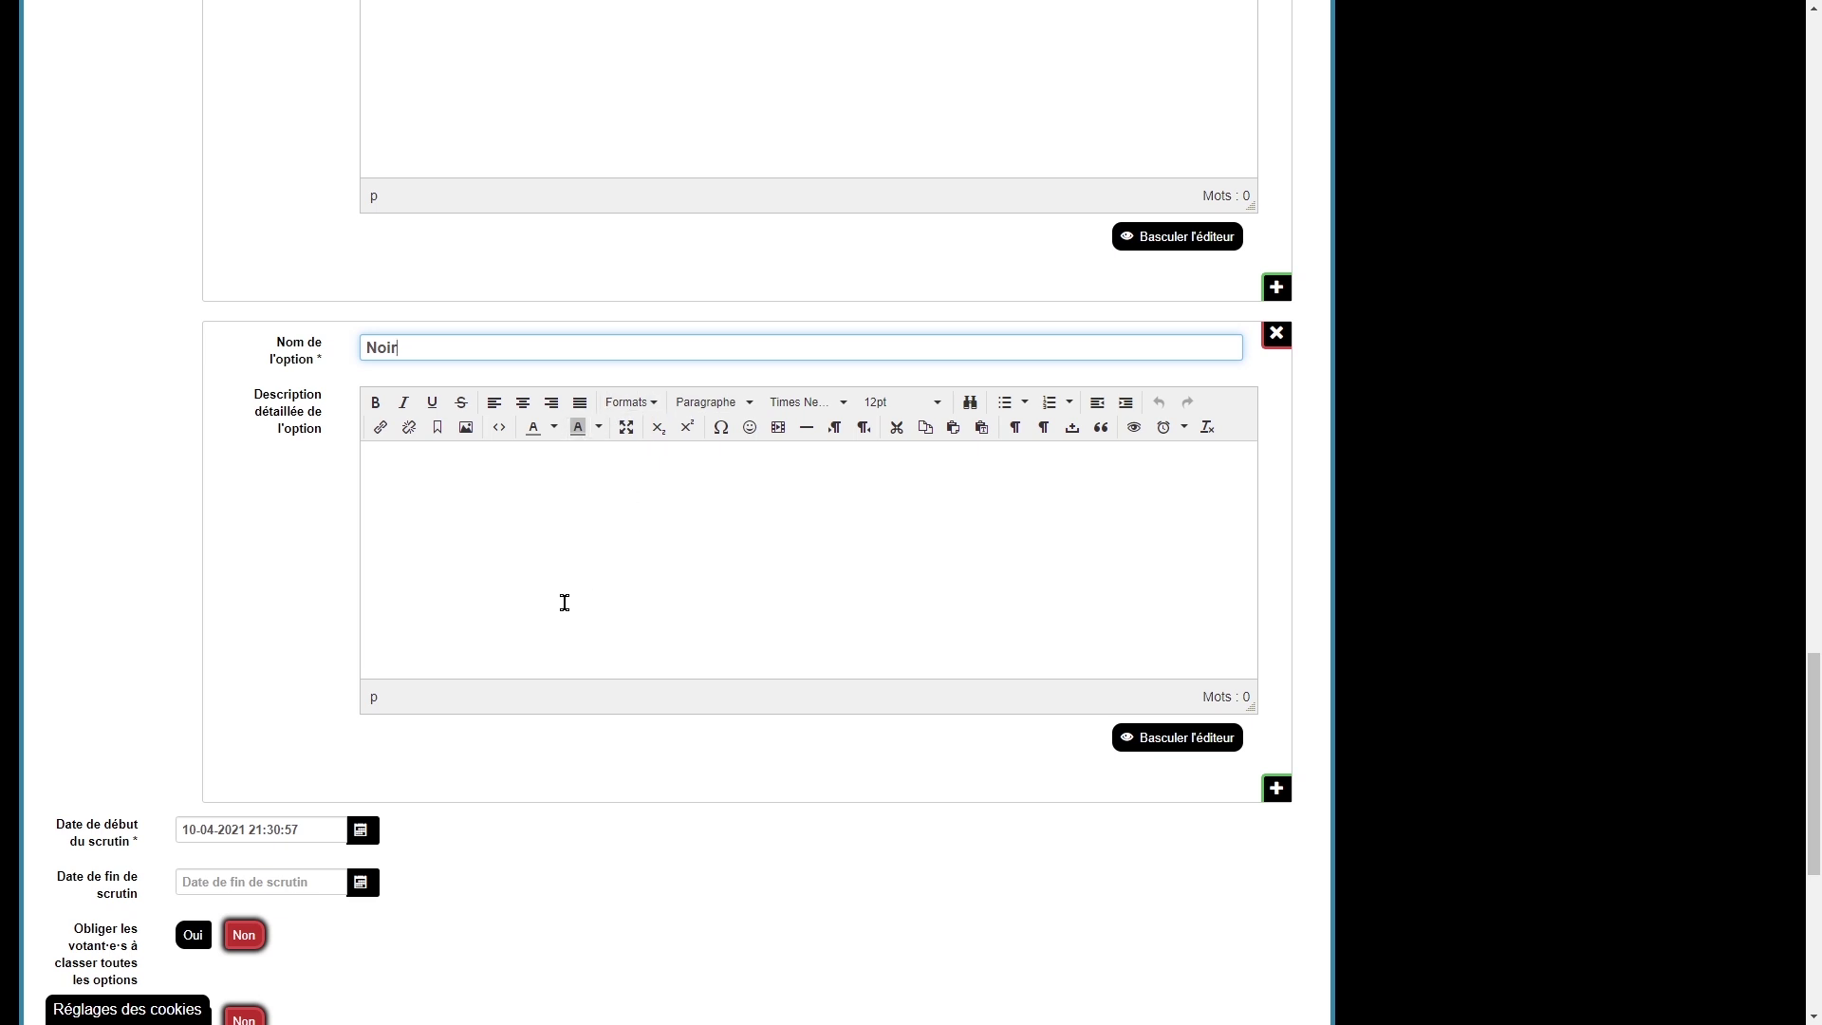
{"action": "scroll", "coordinate": [570, 778], "scroll_direction": "down", "scroll_amount": 3}
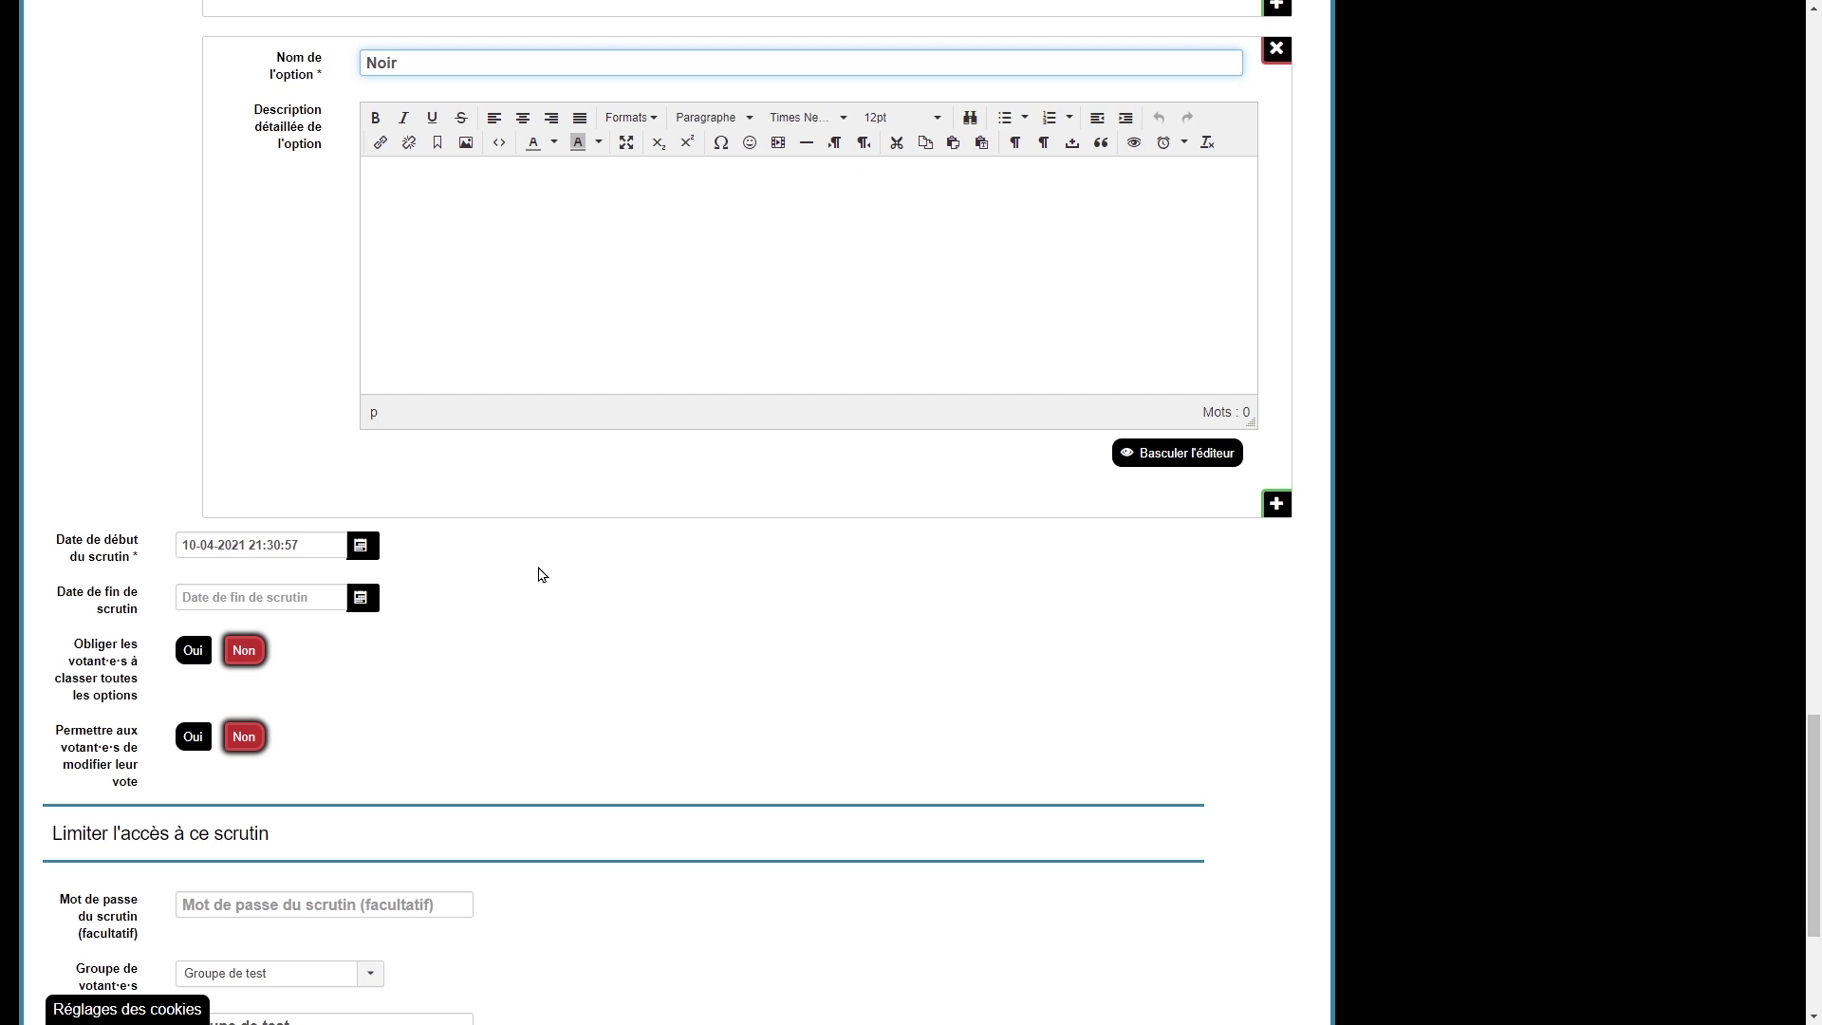
{"action": "left_click", "coordinate": [369, 547]}
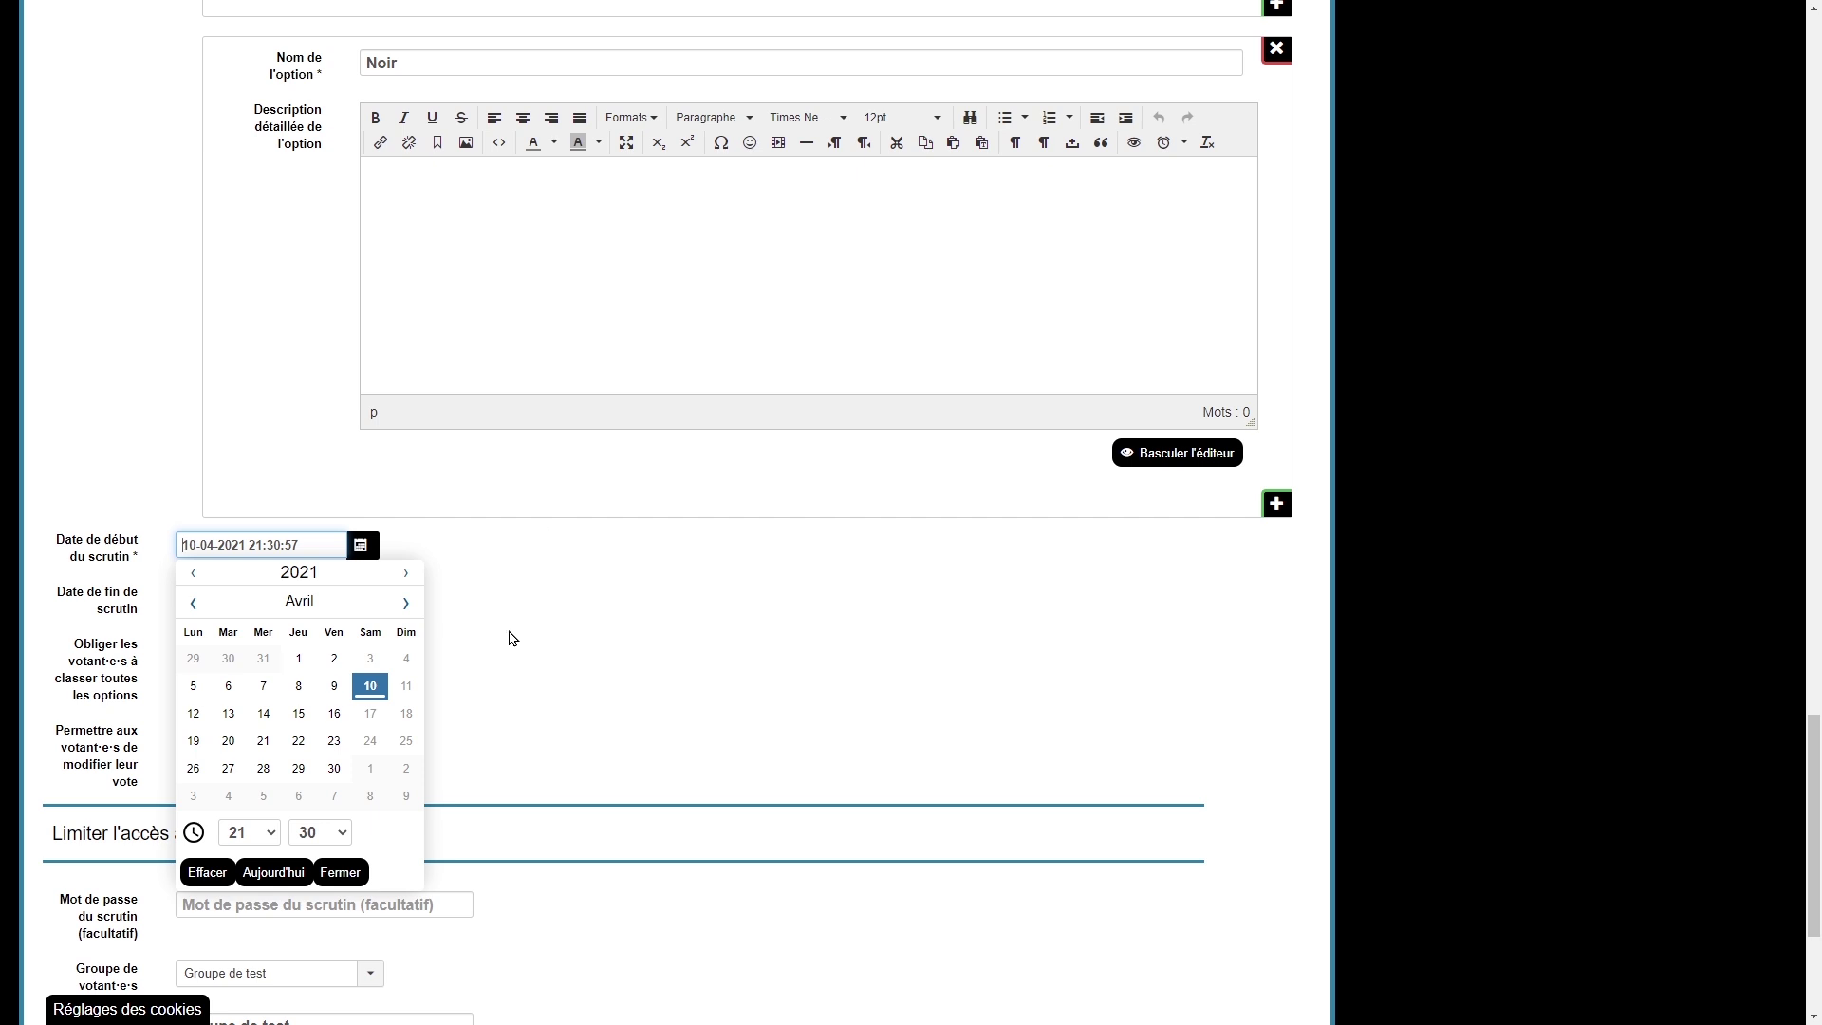
Step: Change the poll start date to 11-04-2021, keeping the 21:30:57 time
{"action": "left_click", "coordinate": [406, 686]}
{"action": "left_click", "coordinate": [566, 663]}
{"action": "scroll", "coordinate": [418, 541], "scroll_direction": "down", "scroll_amount": 2}
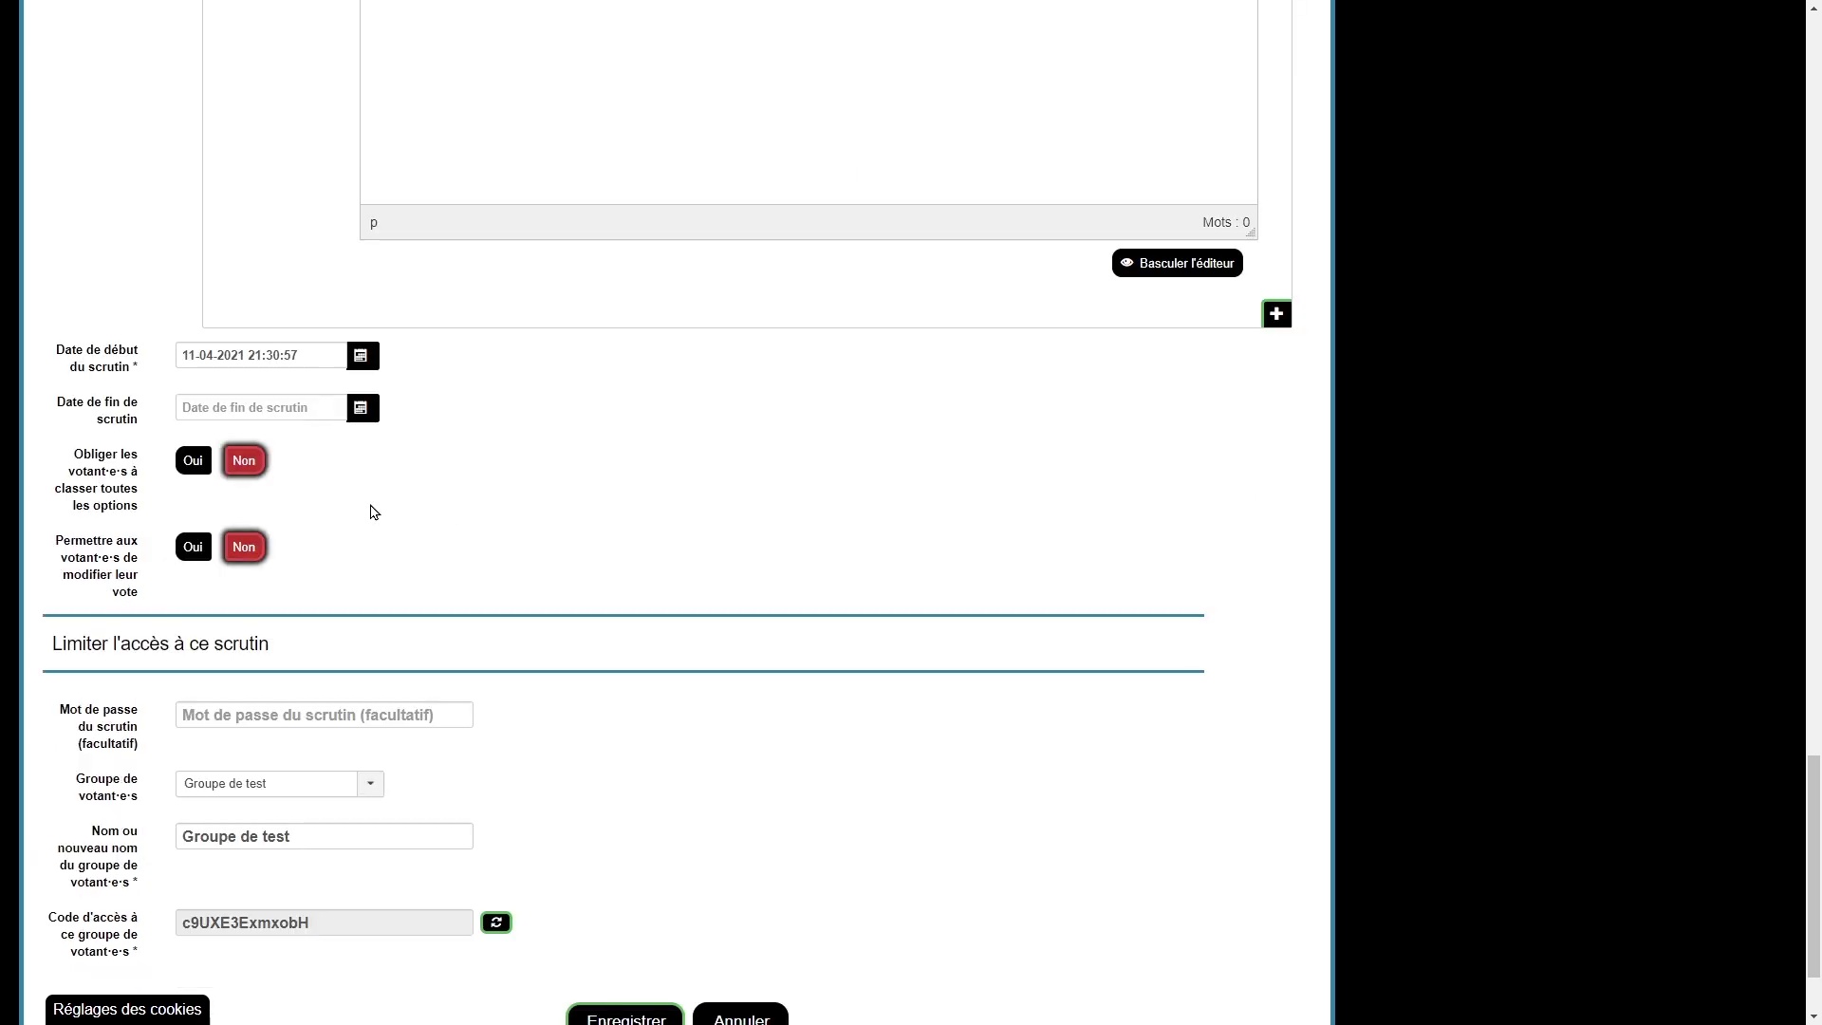
{"action": "mouse_move", "coordinate": [127, 419]}
{"action": "scroll", "coordinate": [241, 476], "scroll_direction": "down", "scroll_amount": 1}
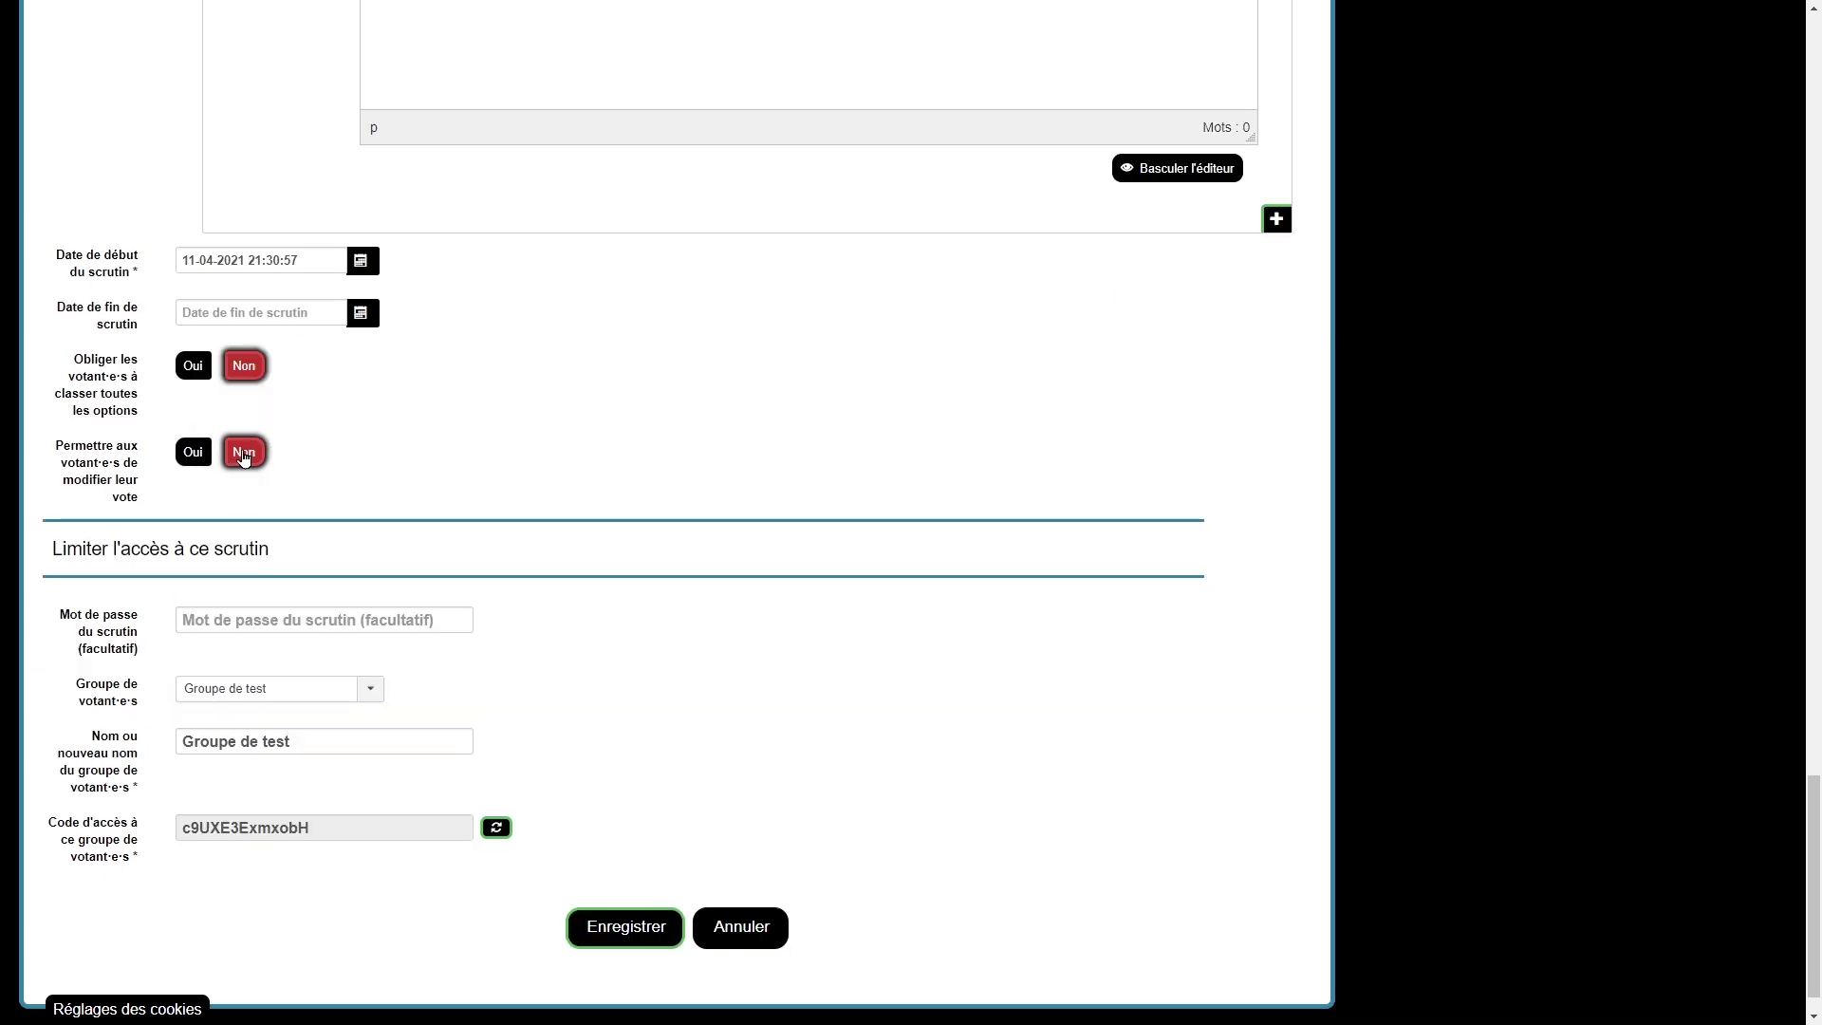
Step: Set 'Permettre aux votant·e·s de modifier leur vote' to Oui
{"action": "left_click", "coordinate": [196, 453]}
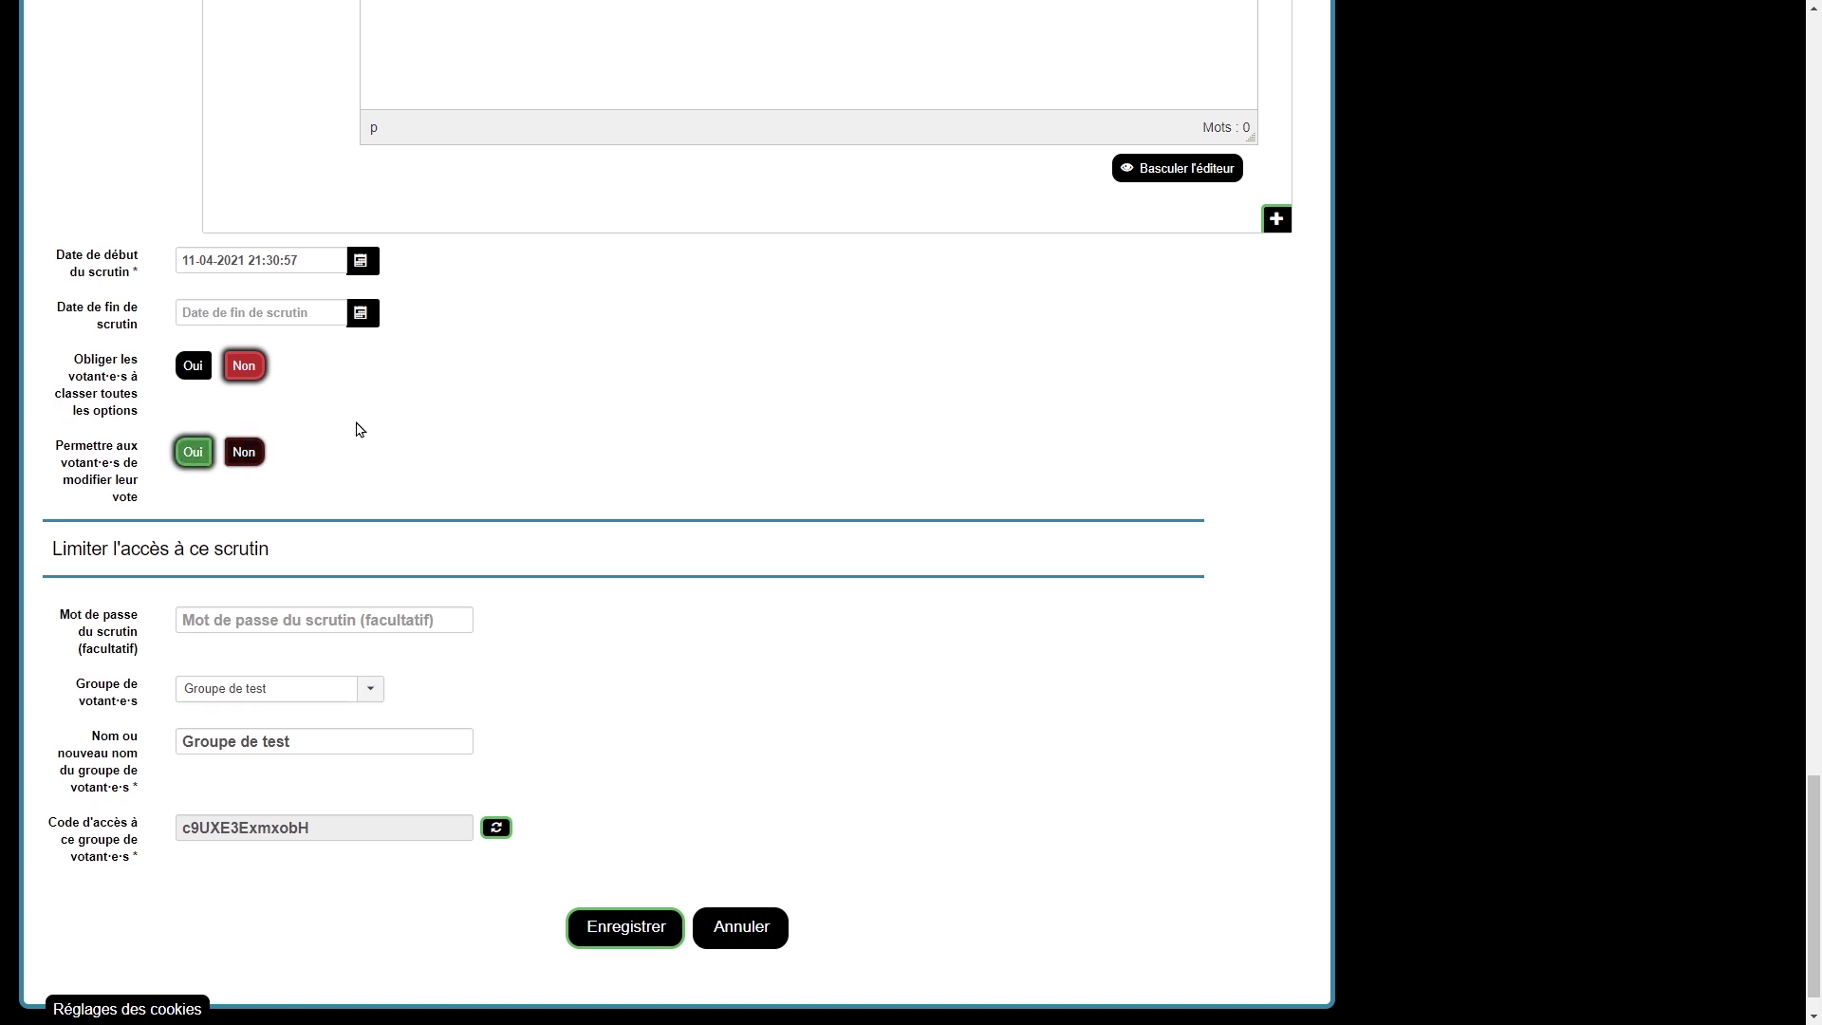
{"action": "scroll", "coordinate": [503, 422], "scroll_direction": "down", "scroll_amount": 1}
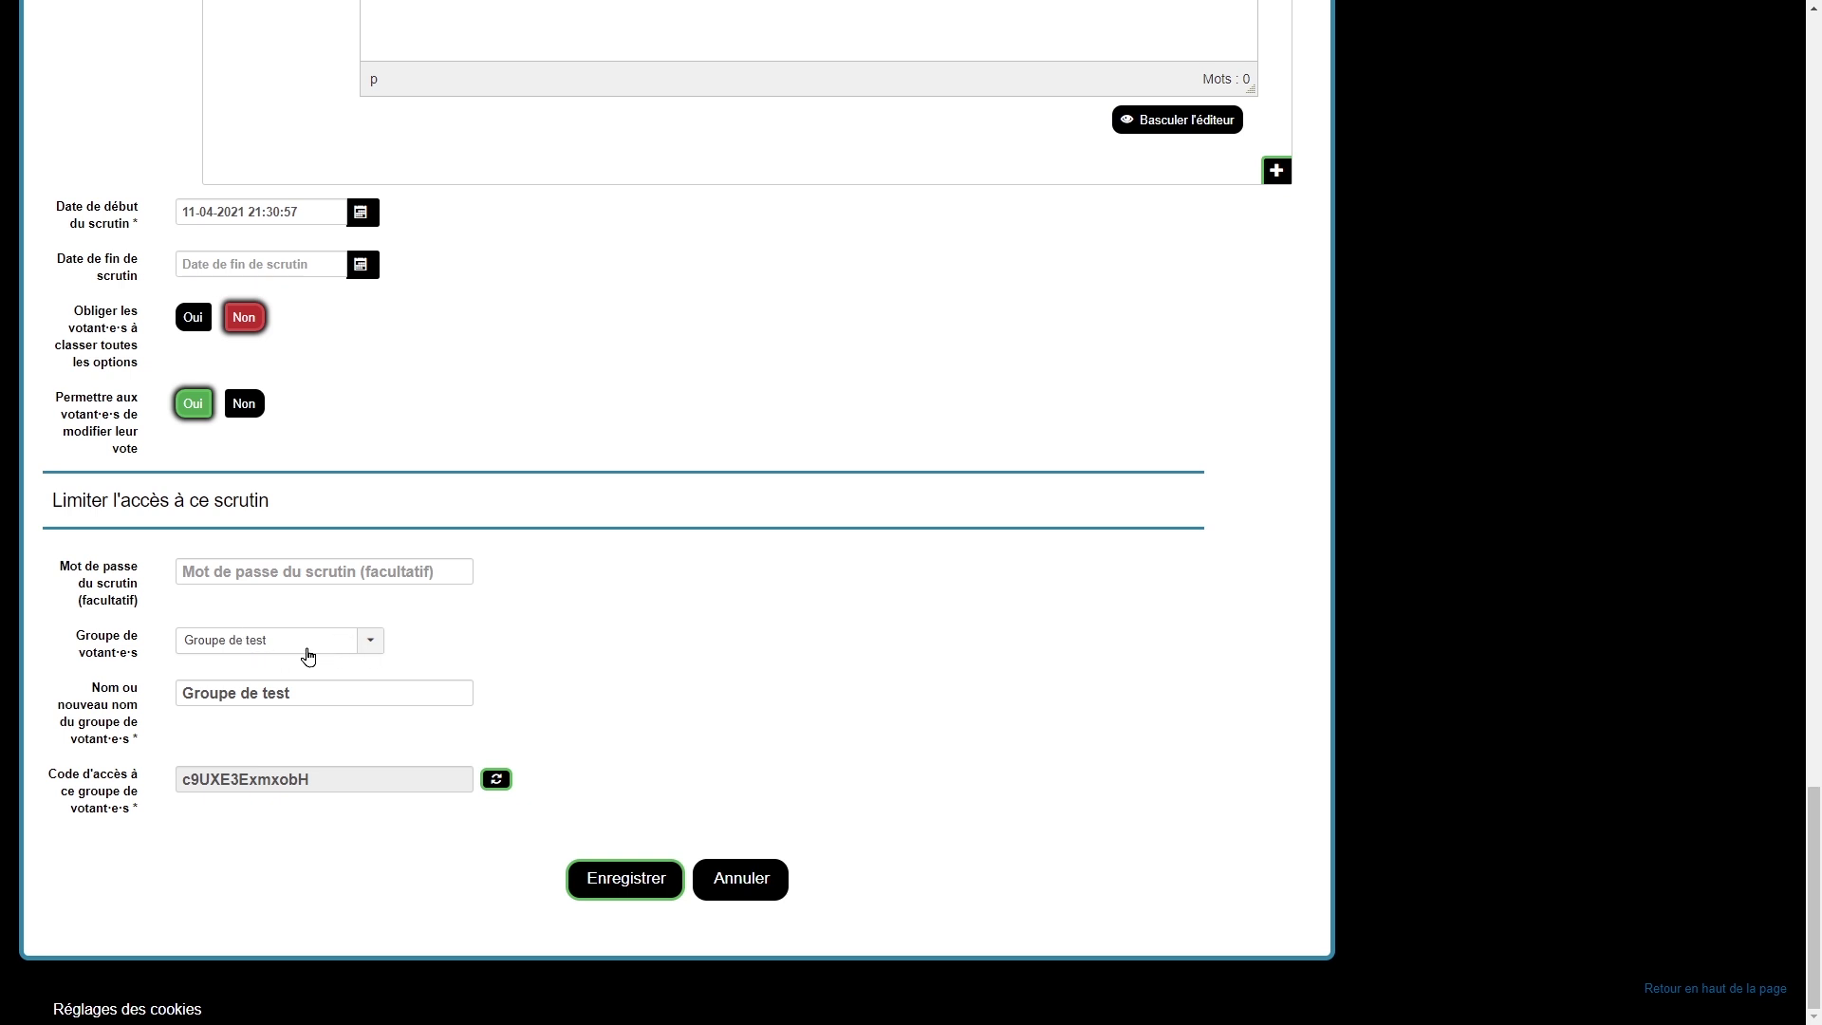
Step: Restrict the colour poll to voter group Groupe de test and save it as scrutin N°66
{"action": "left_click", "coordinate": [372, 643]}
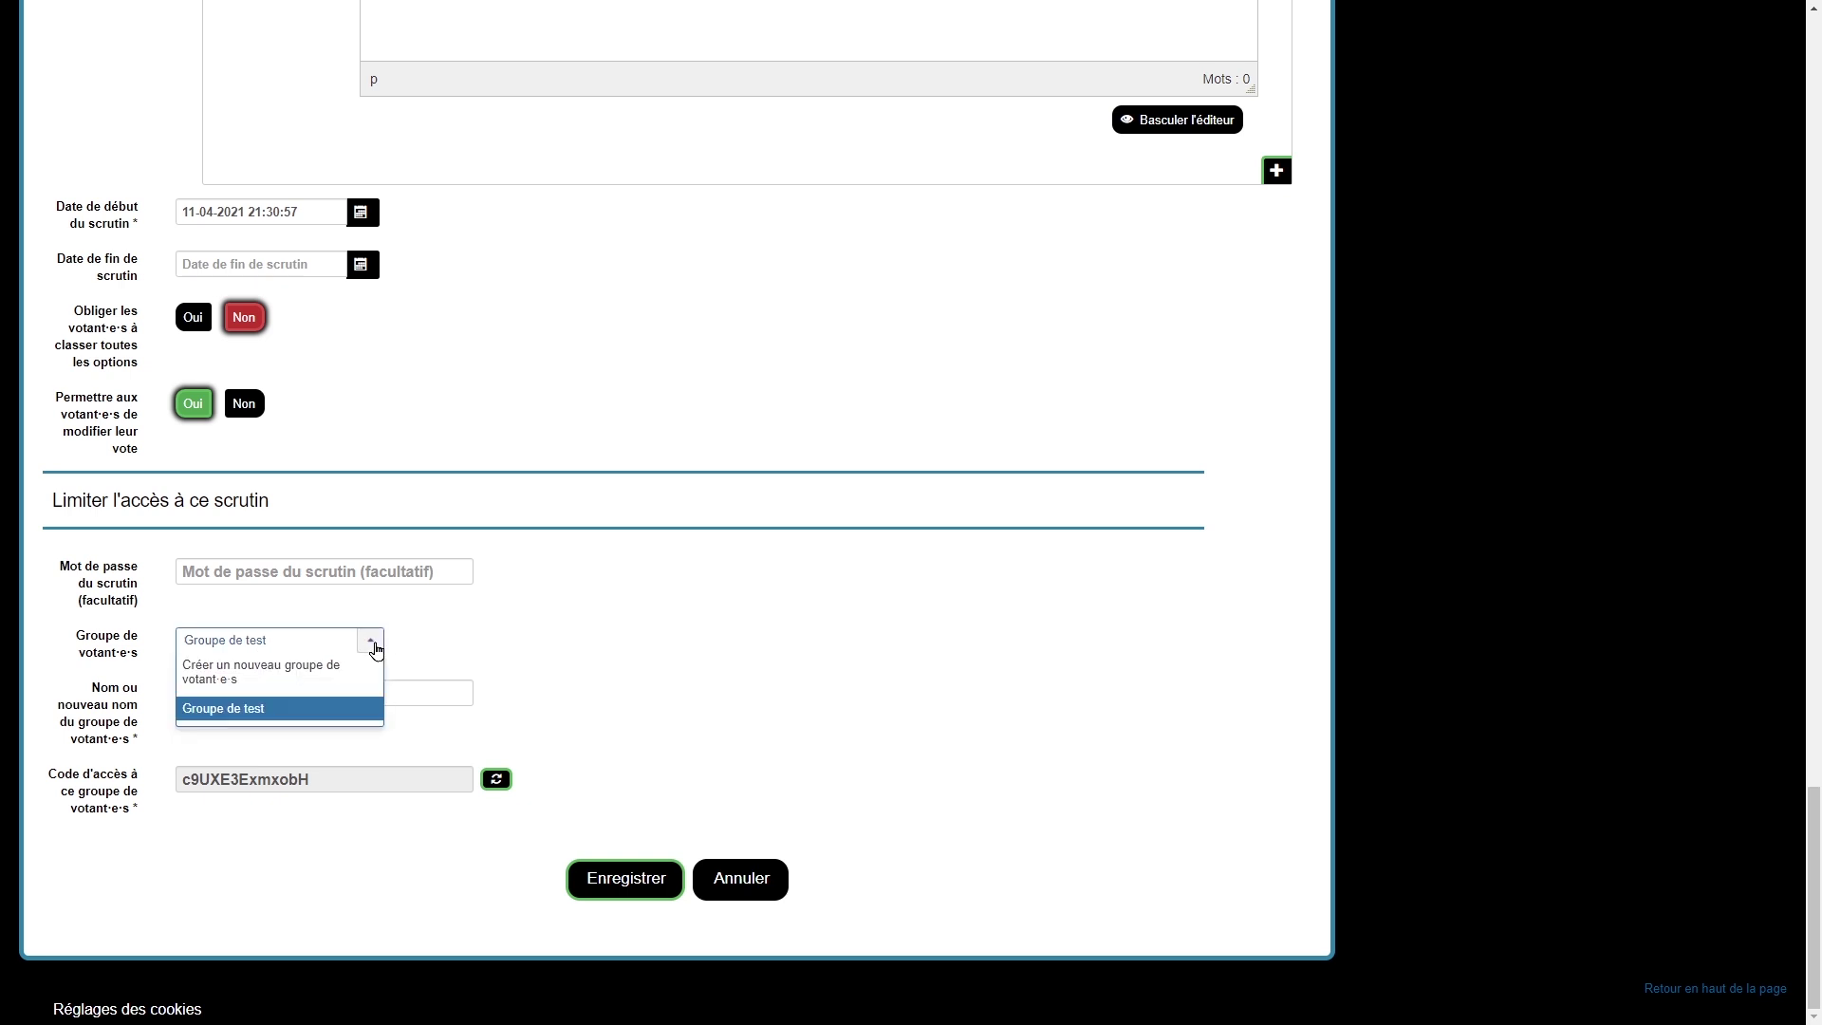
{"action": "left_click", "coordinate": [254, 676]}
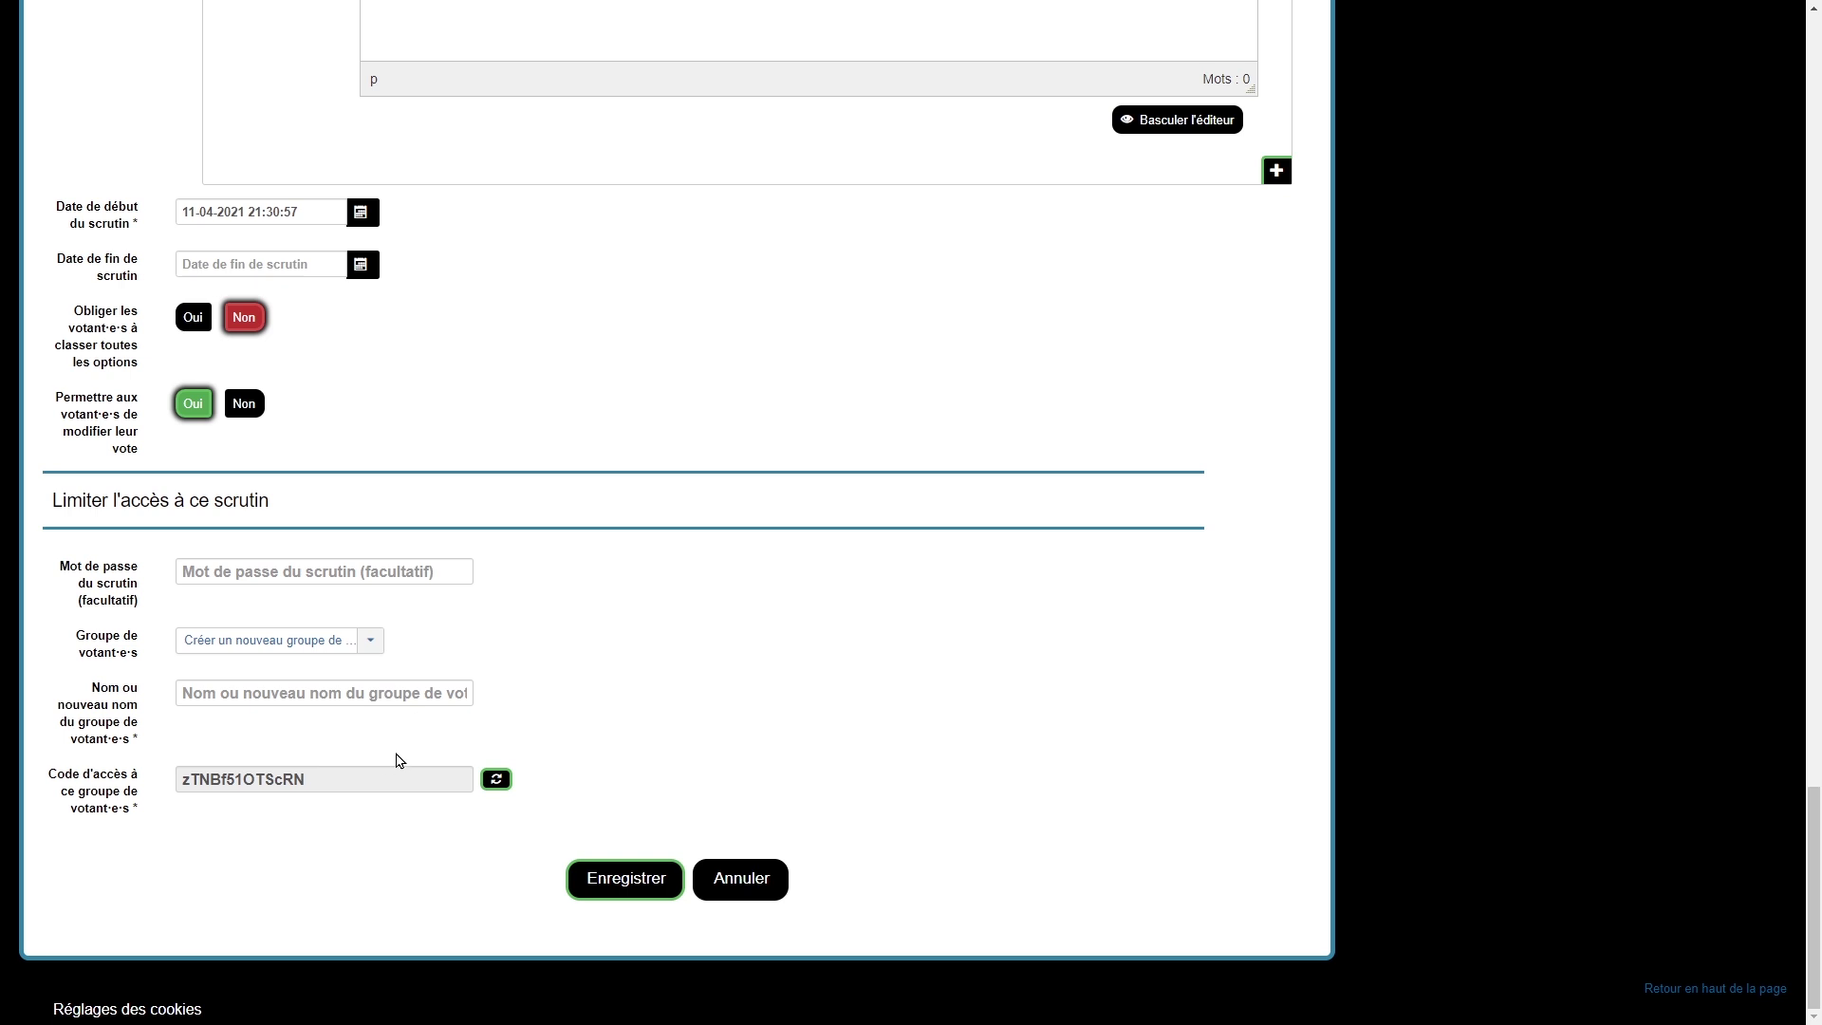
{"action": "left_click", "coordinate": [377, 641]}
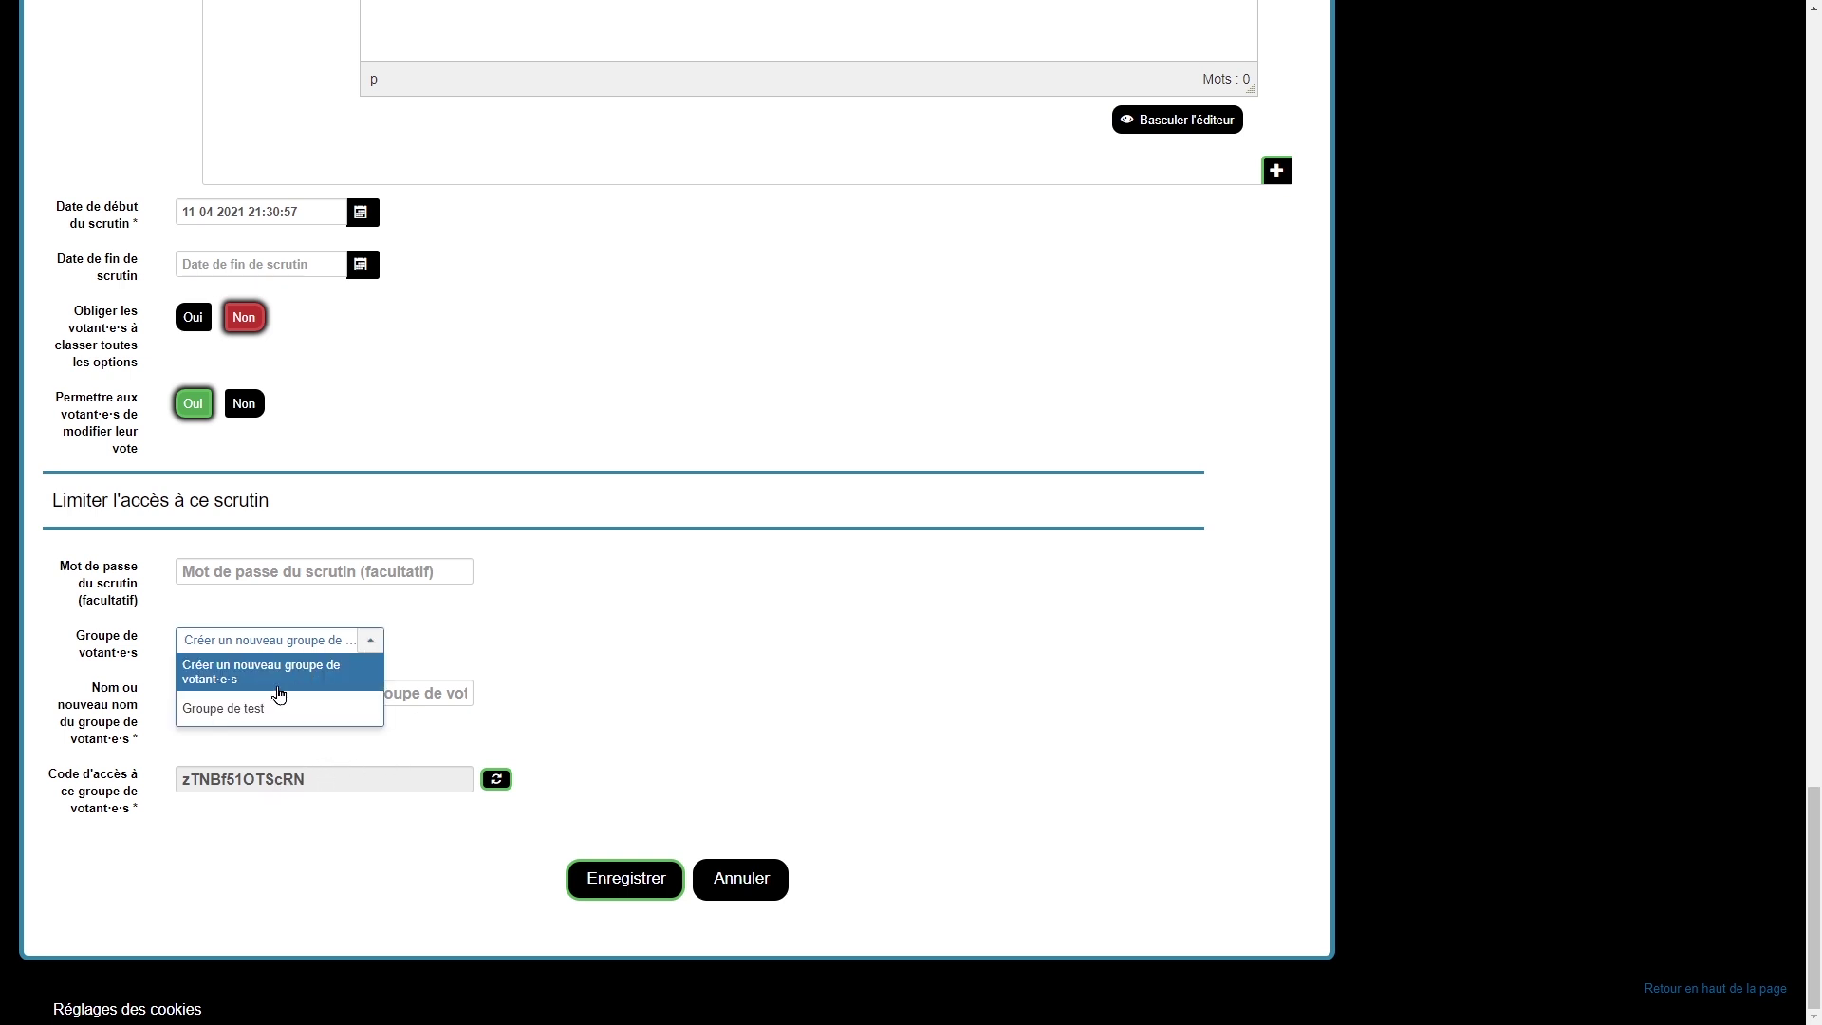
{"action": "left_click", "coordinate": [256, 708]}
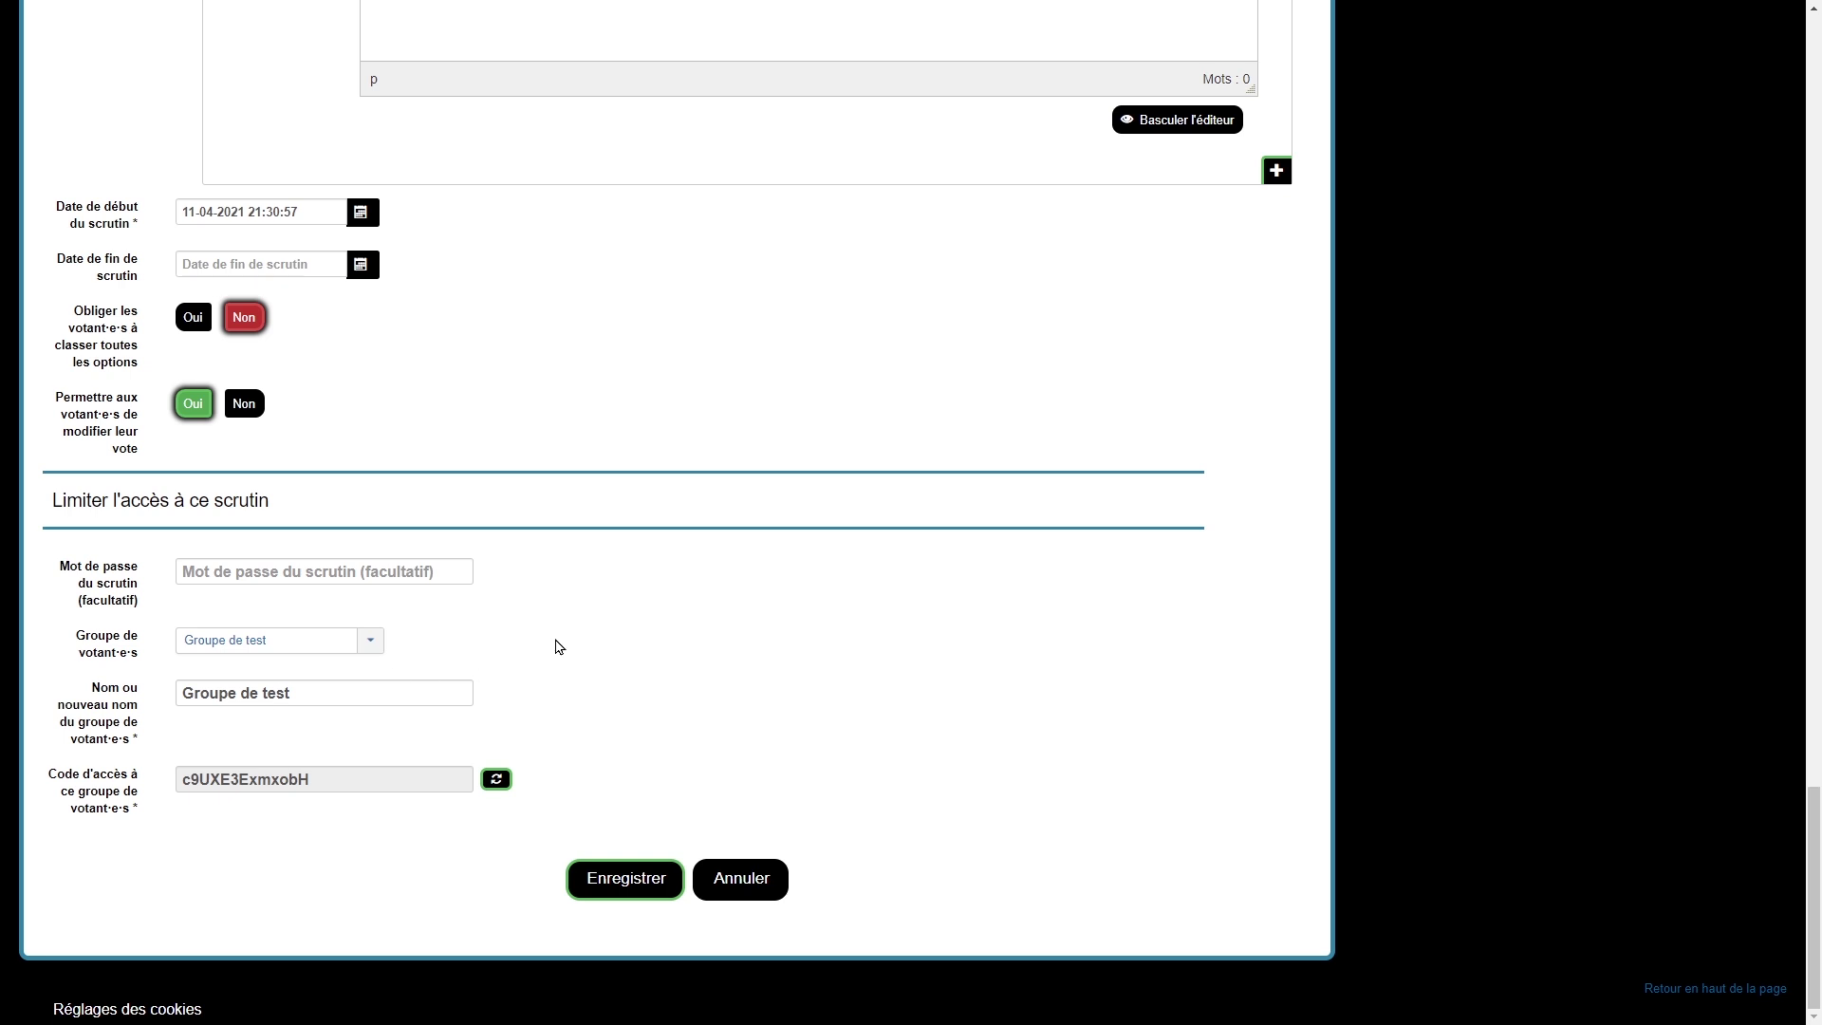
{"action": "left_click", "coordinate": [610, 881]}
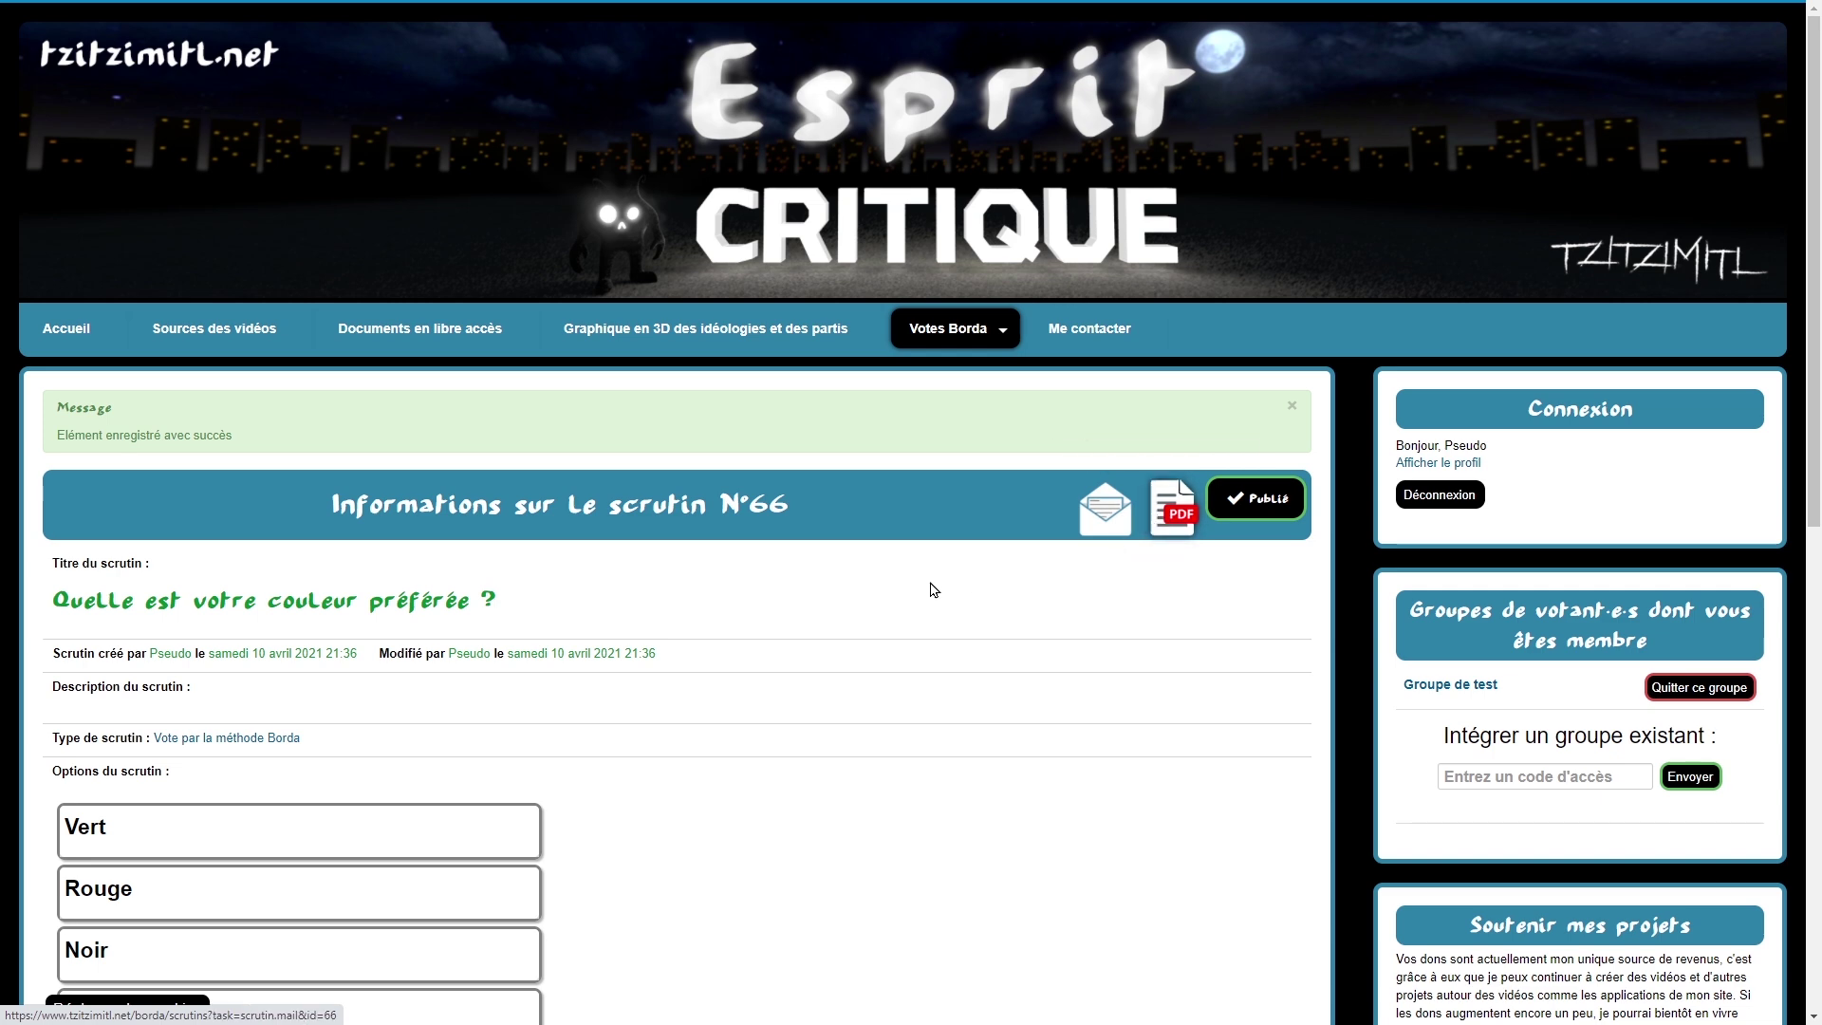
{"action": "scroll", "coordinate": [692, 533], "scroll_direction": "down", "scroll_amount": 2}
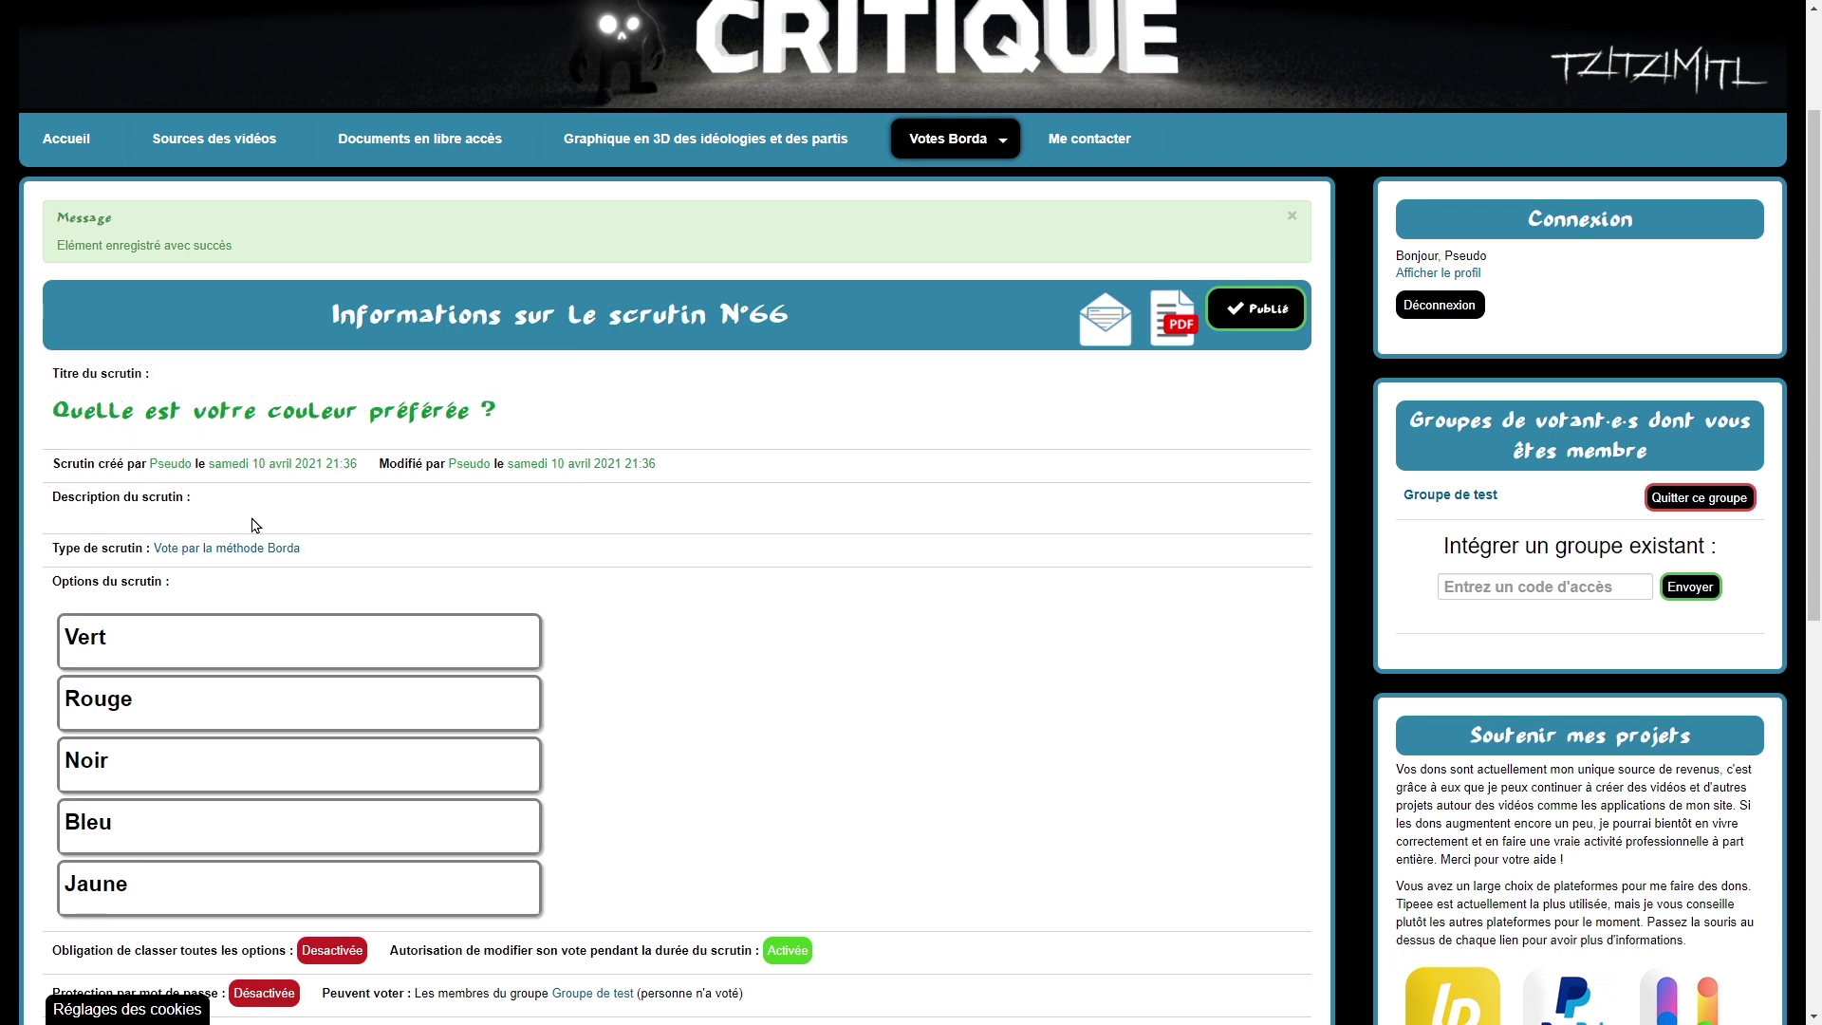
{"action": "mouse_move", "coordinate": [157, 556]}
{"action": "scroll", "coordinate": [652, 641], "scroll_direction": "down", "scroll_amount": 4}
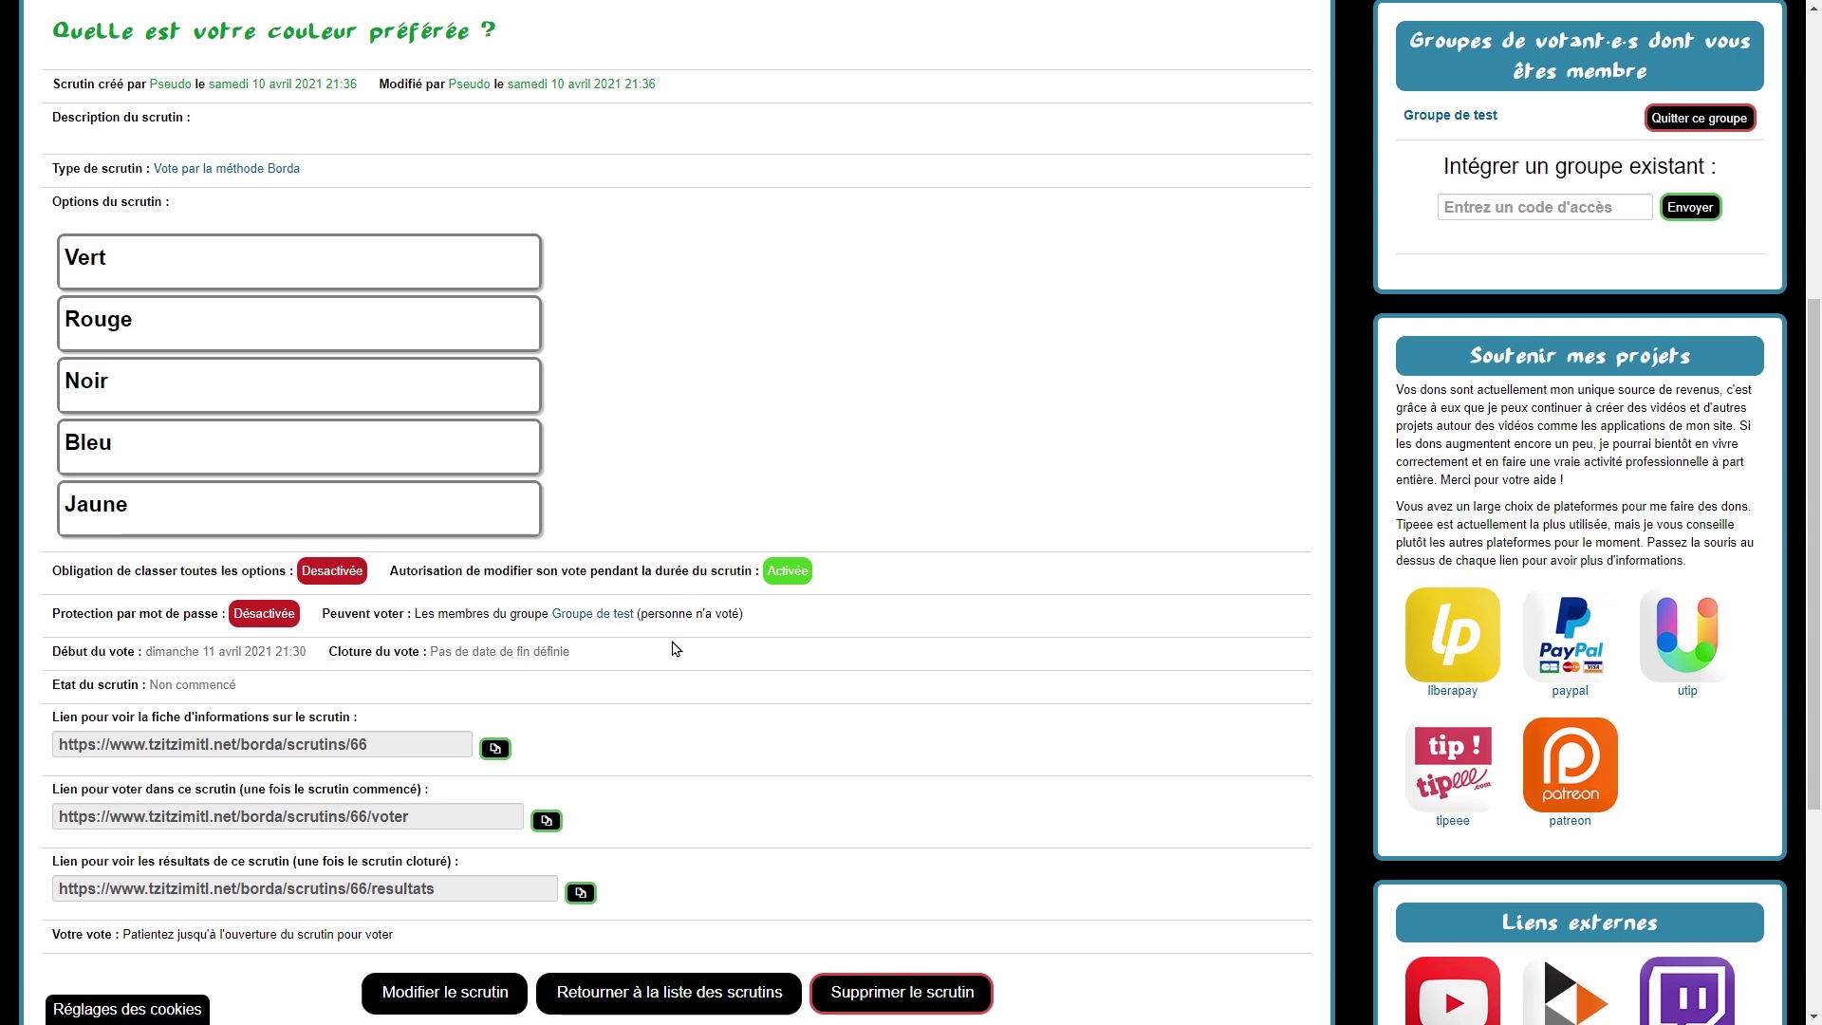
{"action": "scroll", "coordinate": [674, 648], "scroll_direction": "down", "scroll_amount": 2}
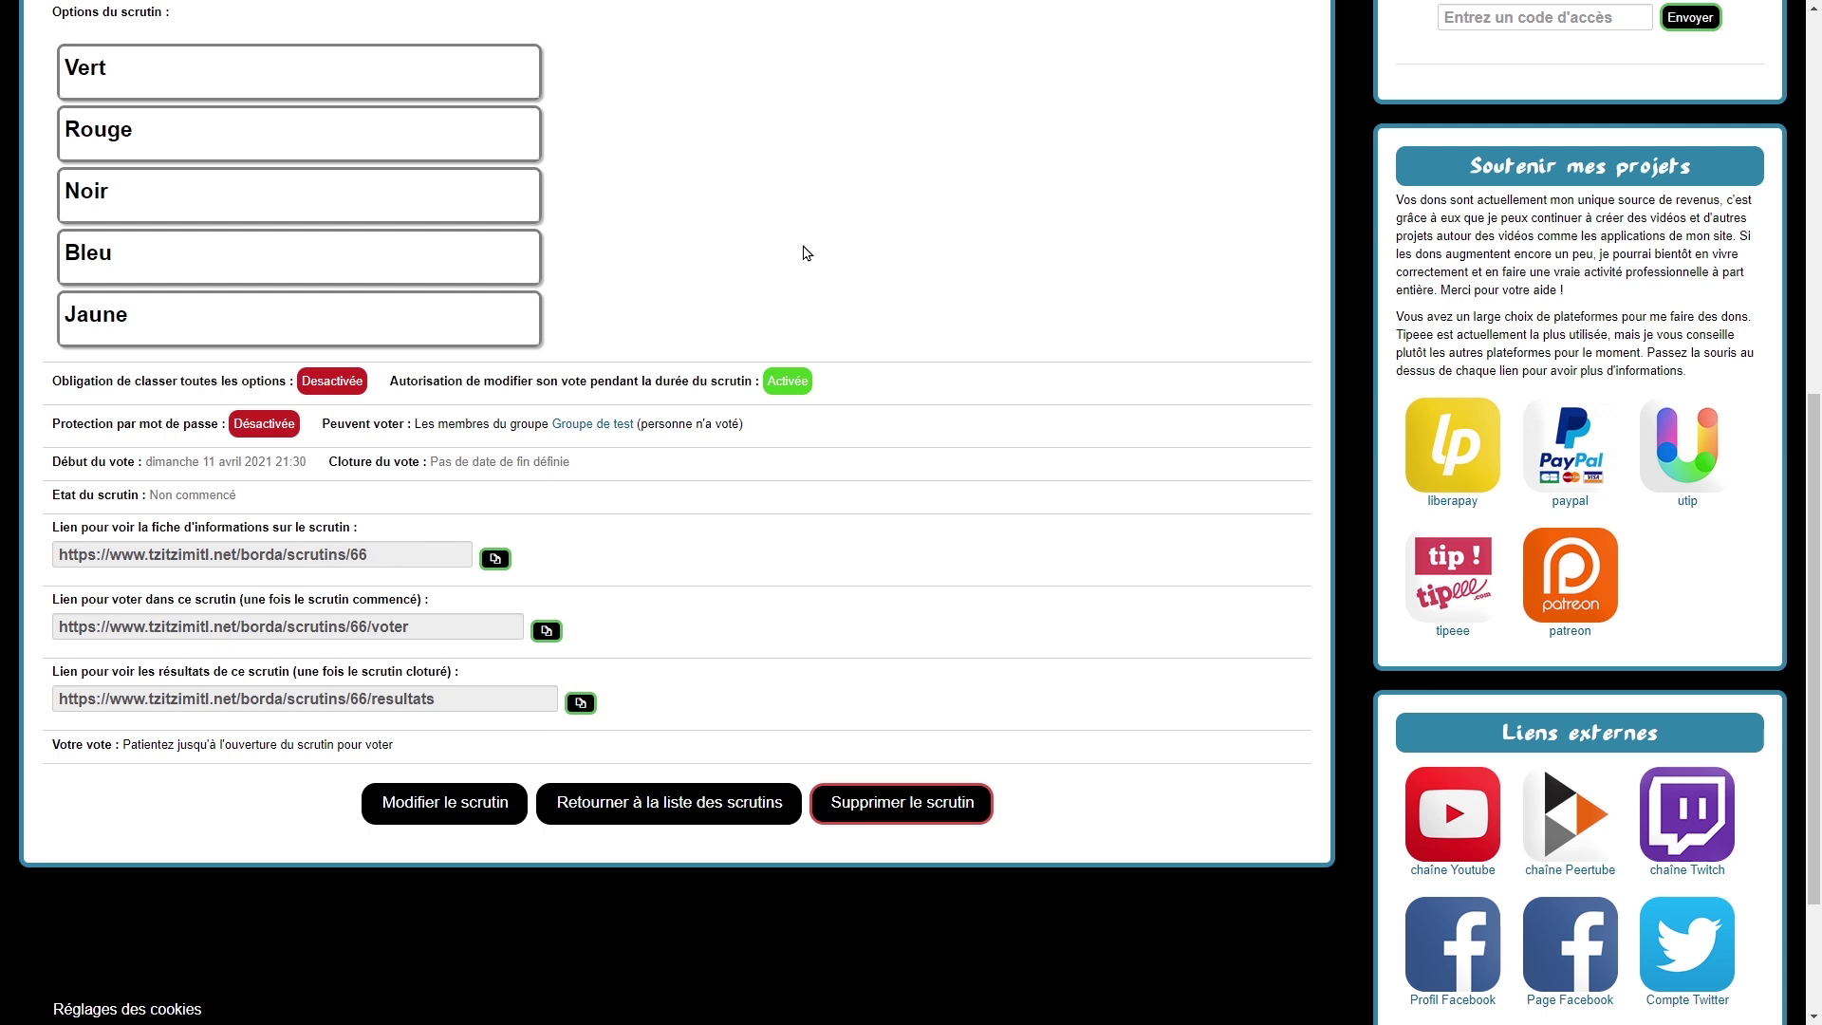
Step: Copy poll 66's info and vote URLs, then return to the scrutins list
{"action": "left_click", "coordinate": [495, 558]}
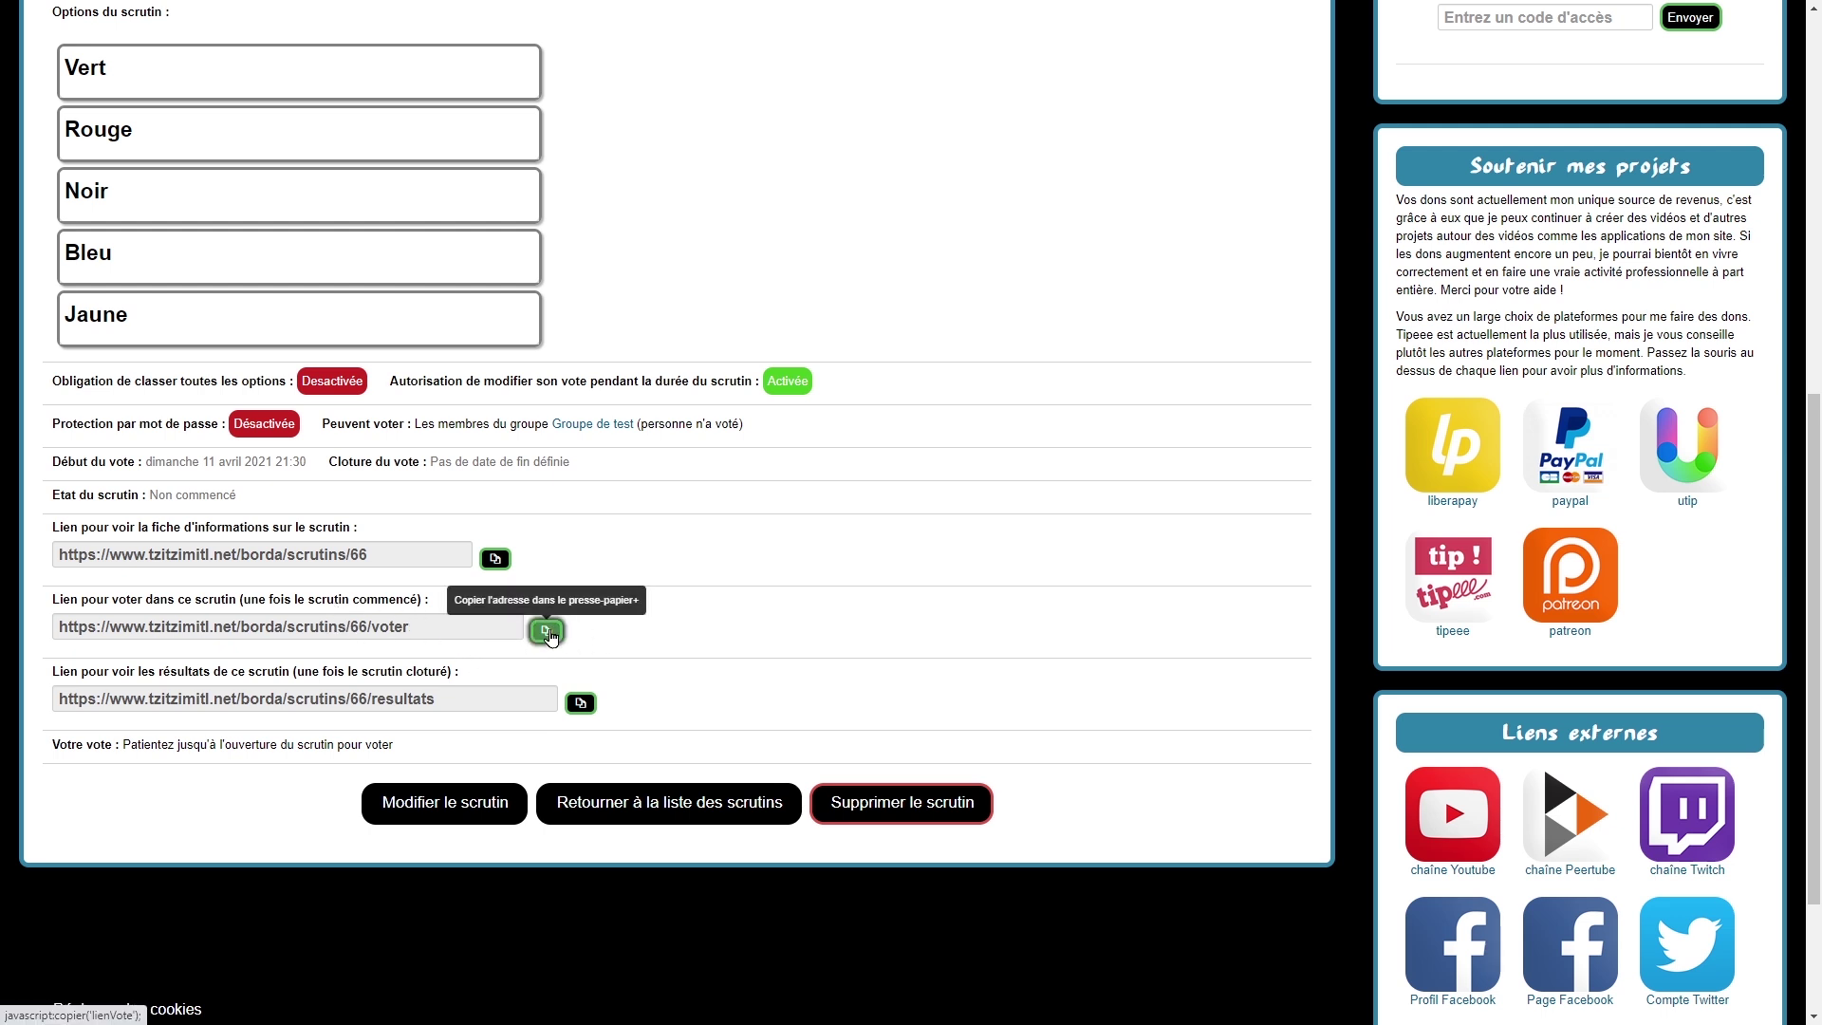
{"action": "left_click", "coordinate": [546, 632]}
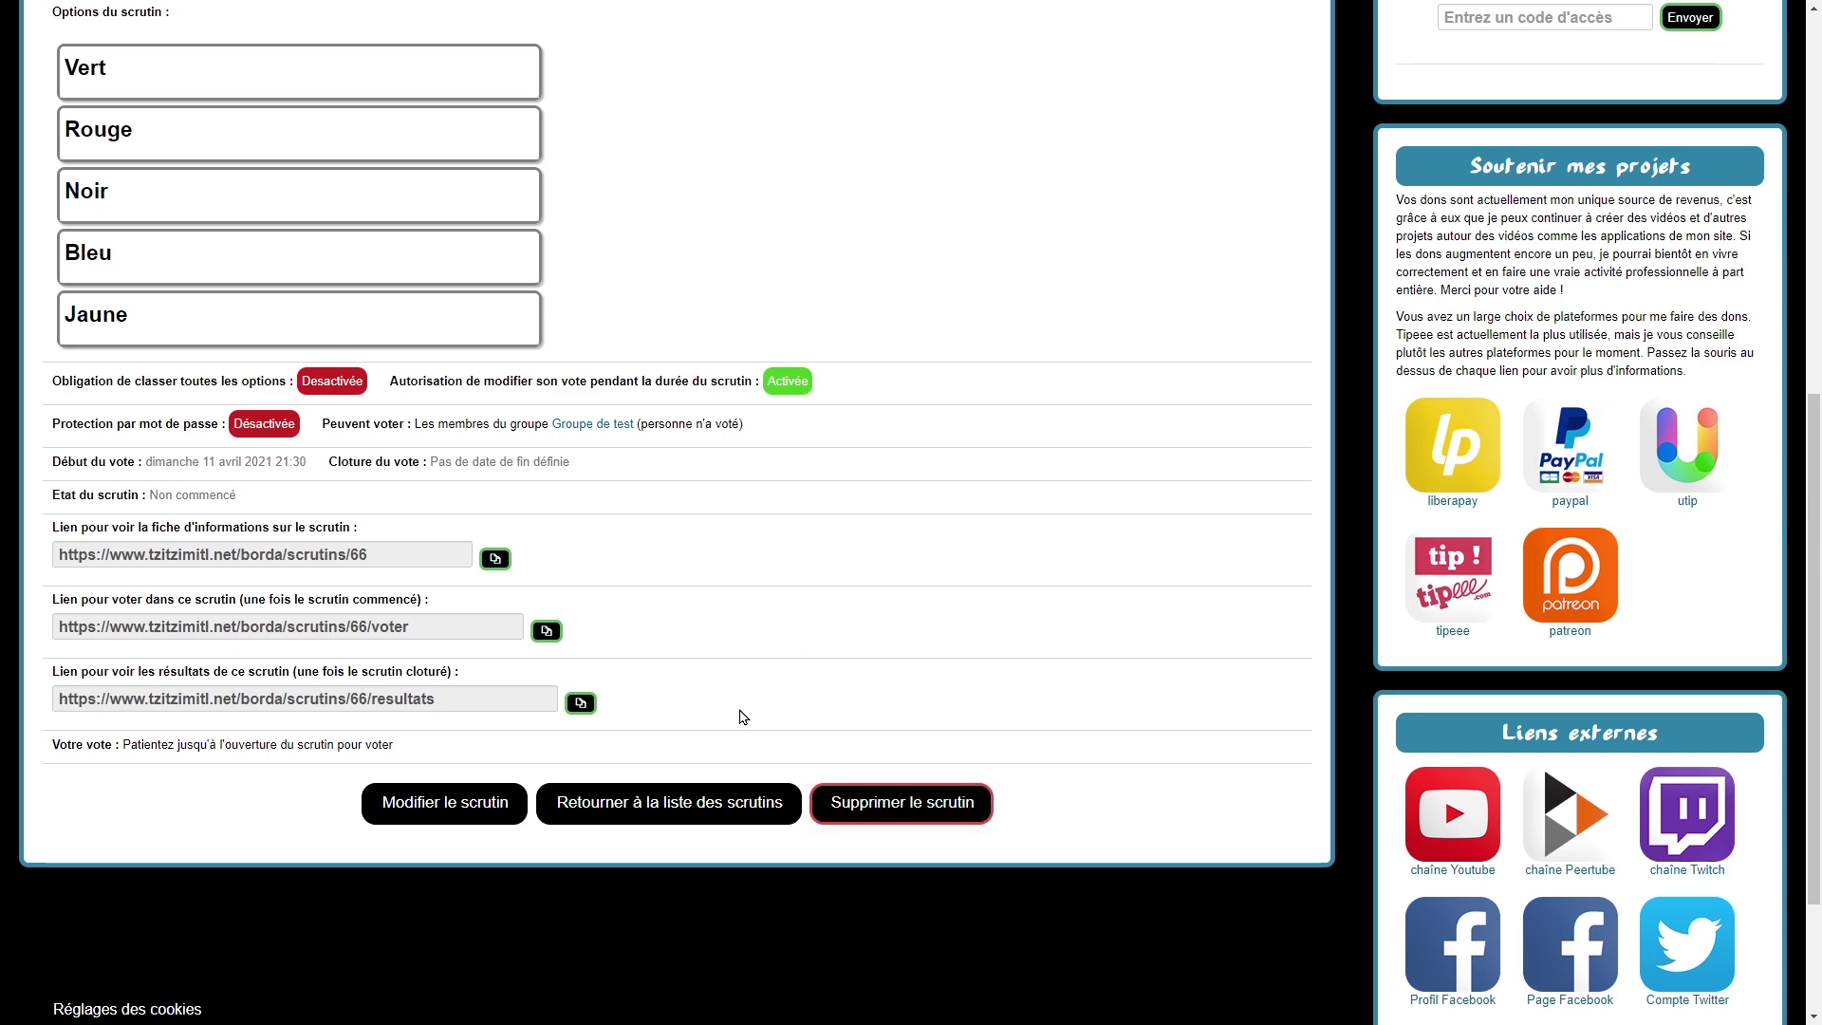
{"action": "left_click", "coordinate": [684, 818]}
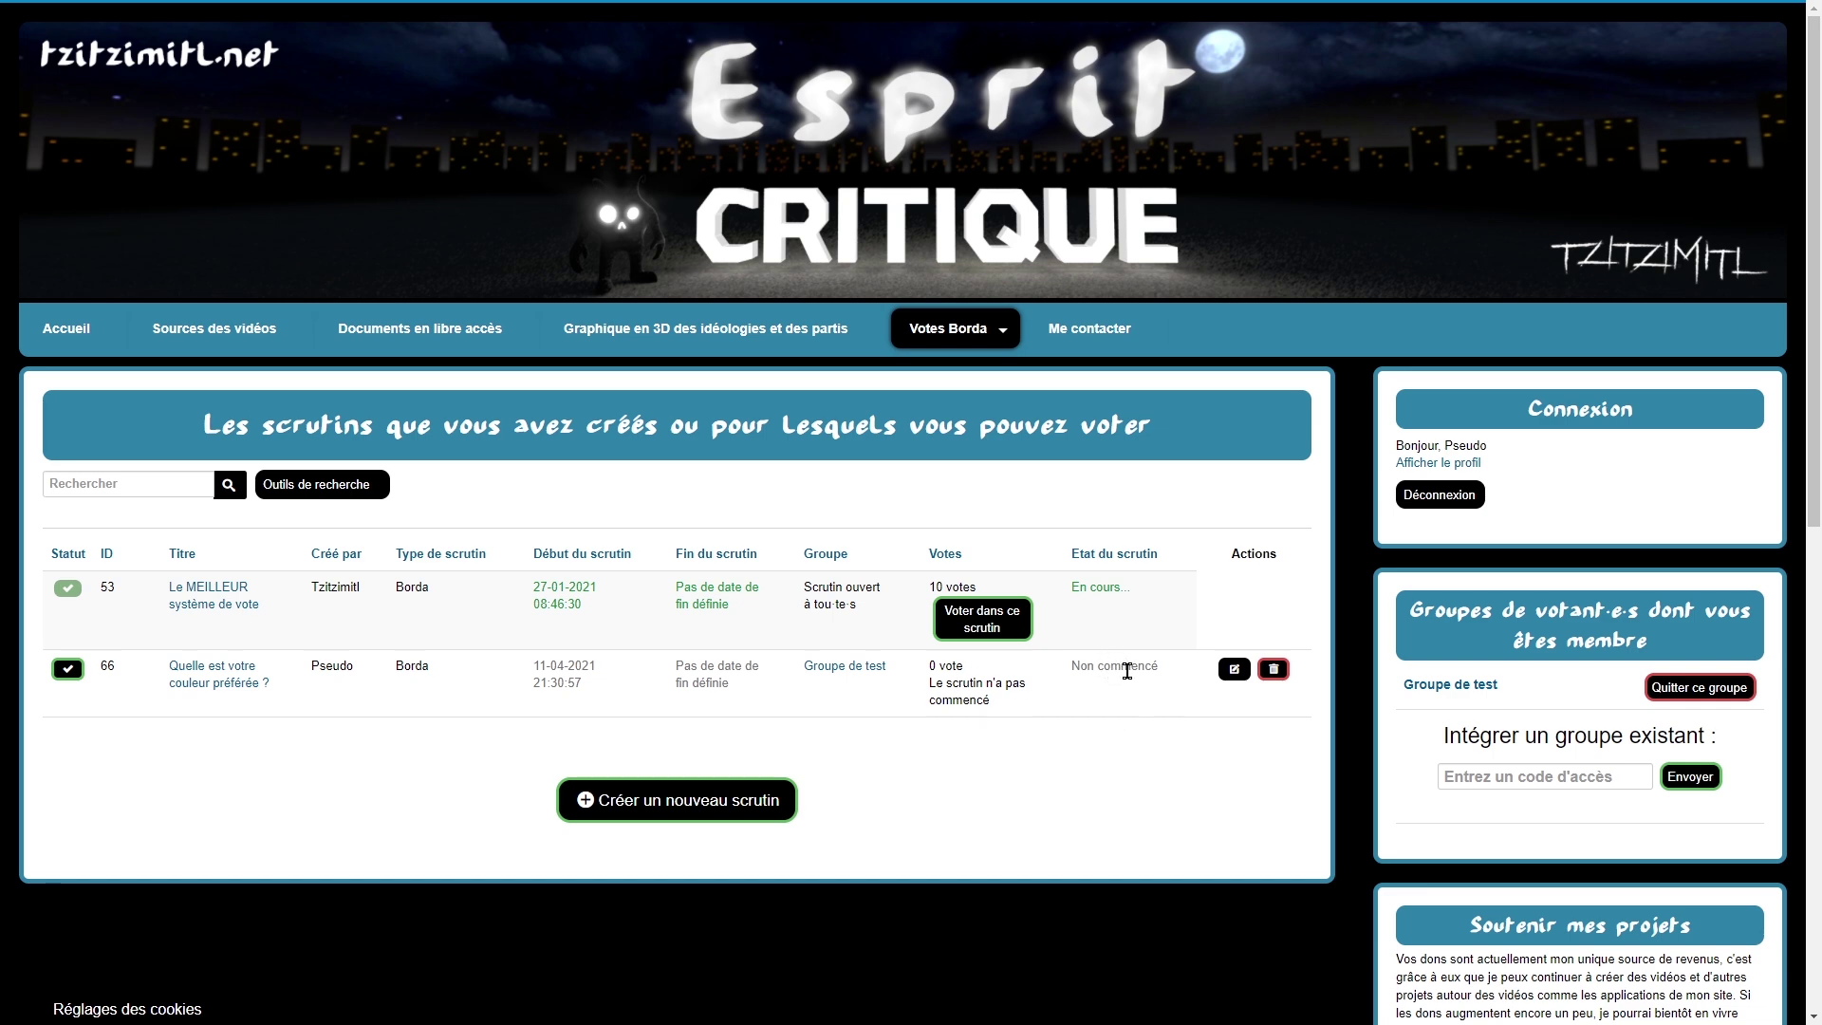
Step: Edit poll 66 to start today, 10-04-2021, save it, and reopen Tous mes scrutins
{"action": "left_click", "coordinate": [1234, 672]}
{"action": "scroll", "coordinate": [816, 664], "scroll_direction": "down", "scroll_amount": 15}
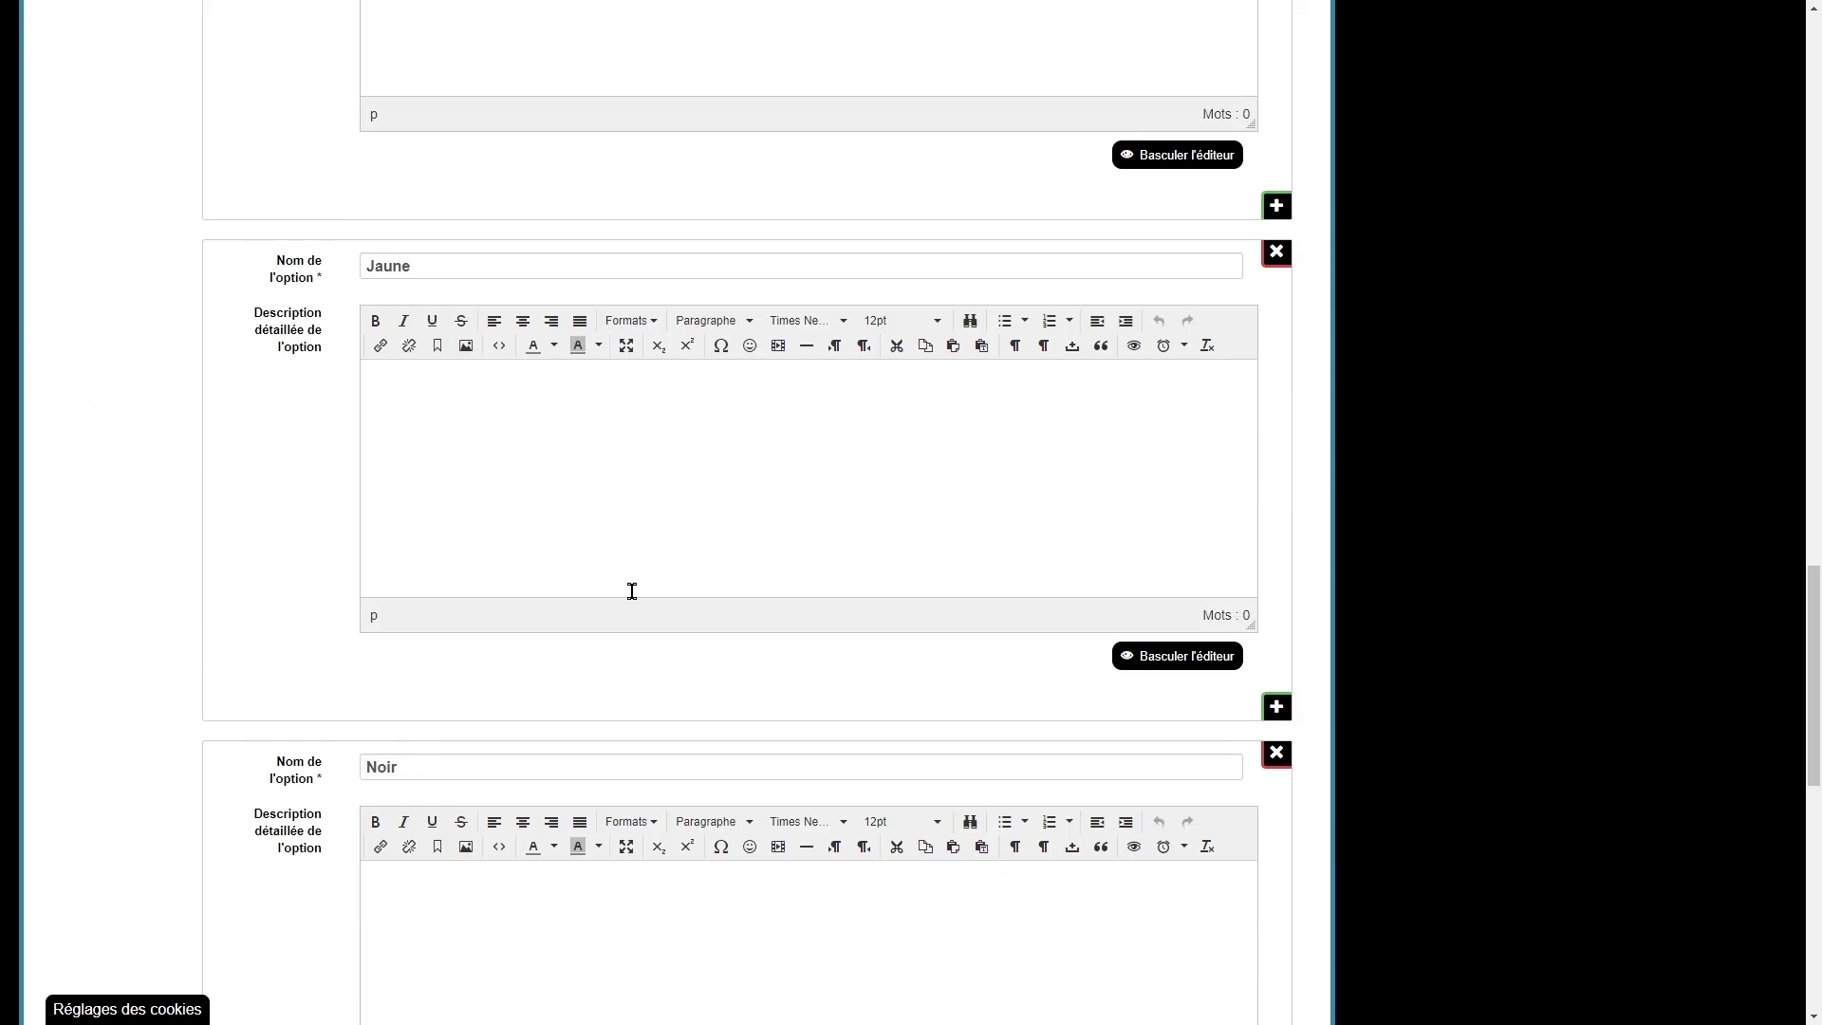
{"action": "scroll", "coordinate": [633, 595], "scroll_direction": "down", "scroll_amount": 8}
{"action": "left_click", "coordinate": [361, 395]}
{"action": "left_click", "coordinate": [275, 722]}
{"action": "scroll", "coordinate": [675, 500], "scroll_direction": "down", "scroll_amount": 2}
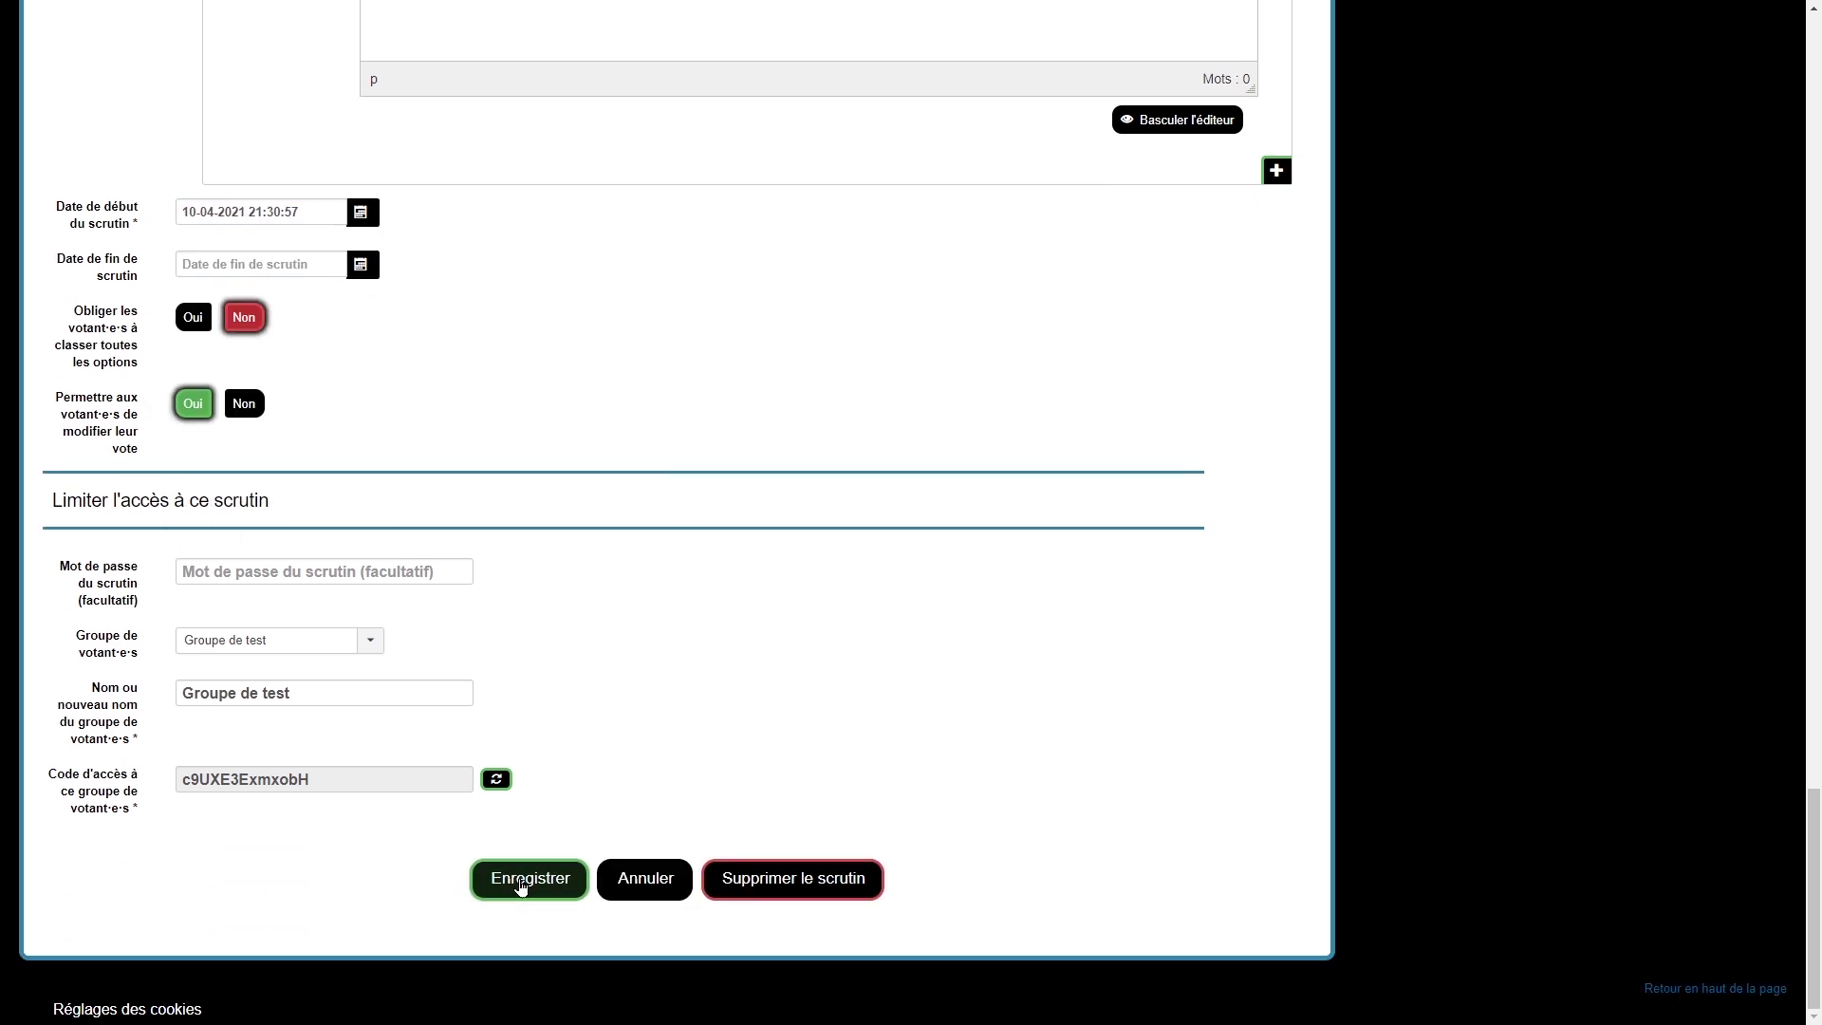
{"action": "left_click", "coordinate": [521, 883]}
{"action": "scroll", "coordinate": [664, 665], "scroll_direction": "down", "scroll_amount": 9}
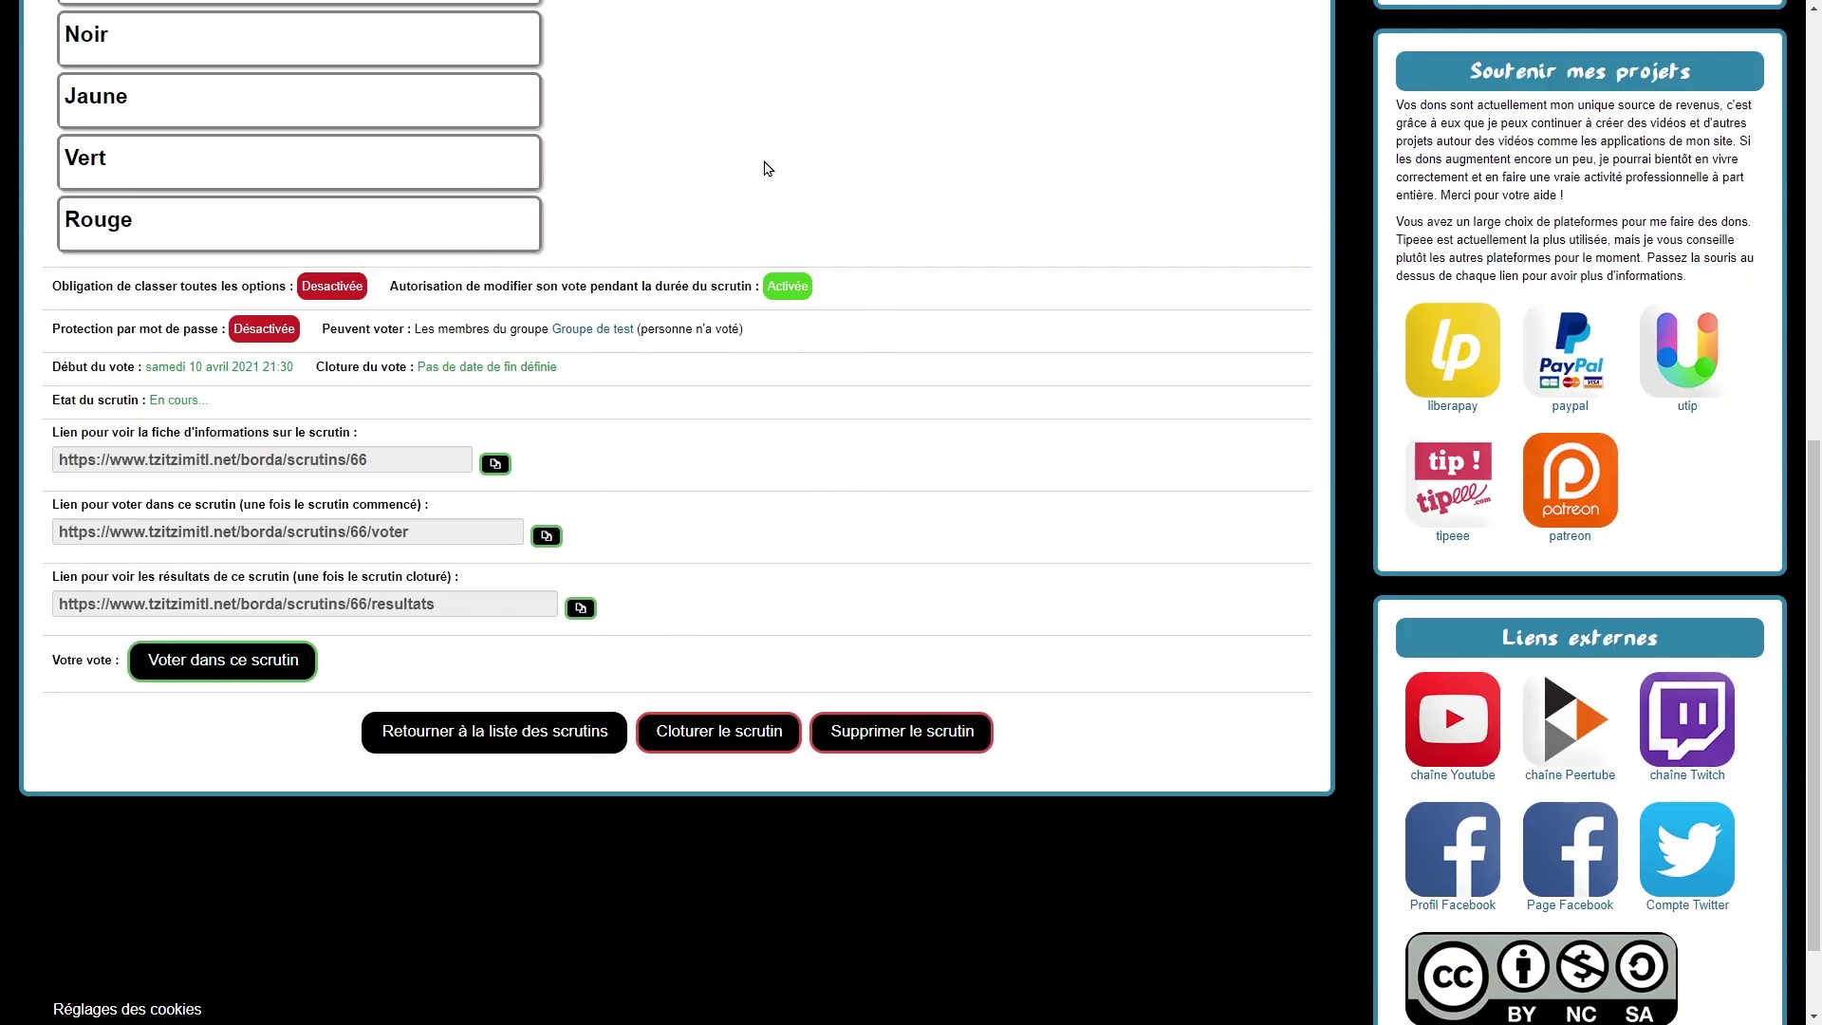
{"action": "left_click", "coordinate": [237, 684]}
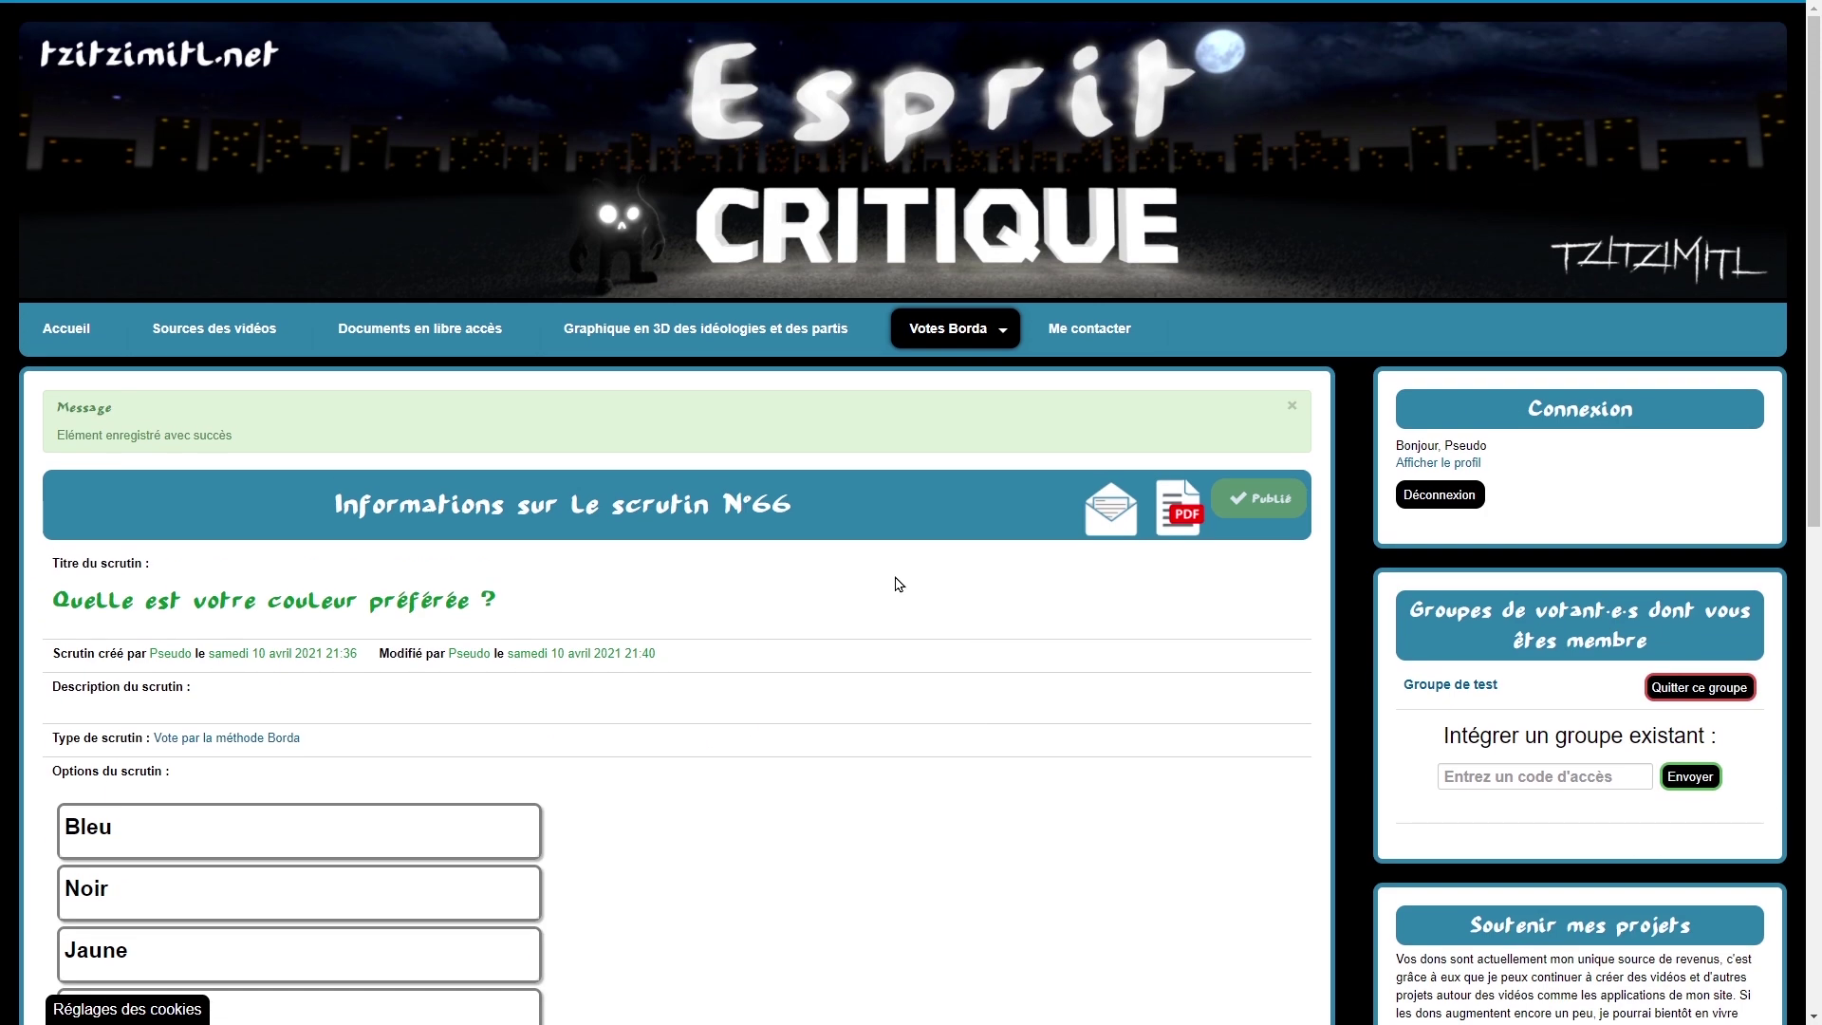
{"action": "left_click", "coordinate": [940, 336]}
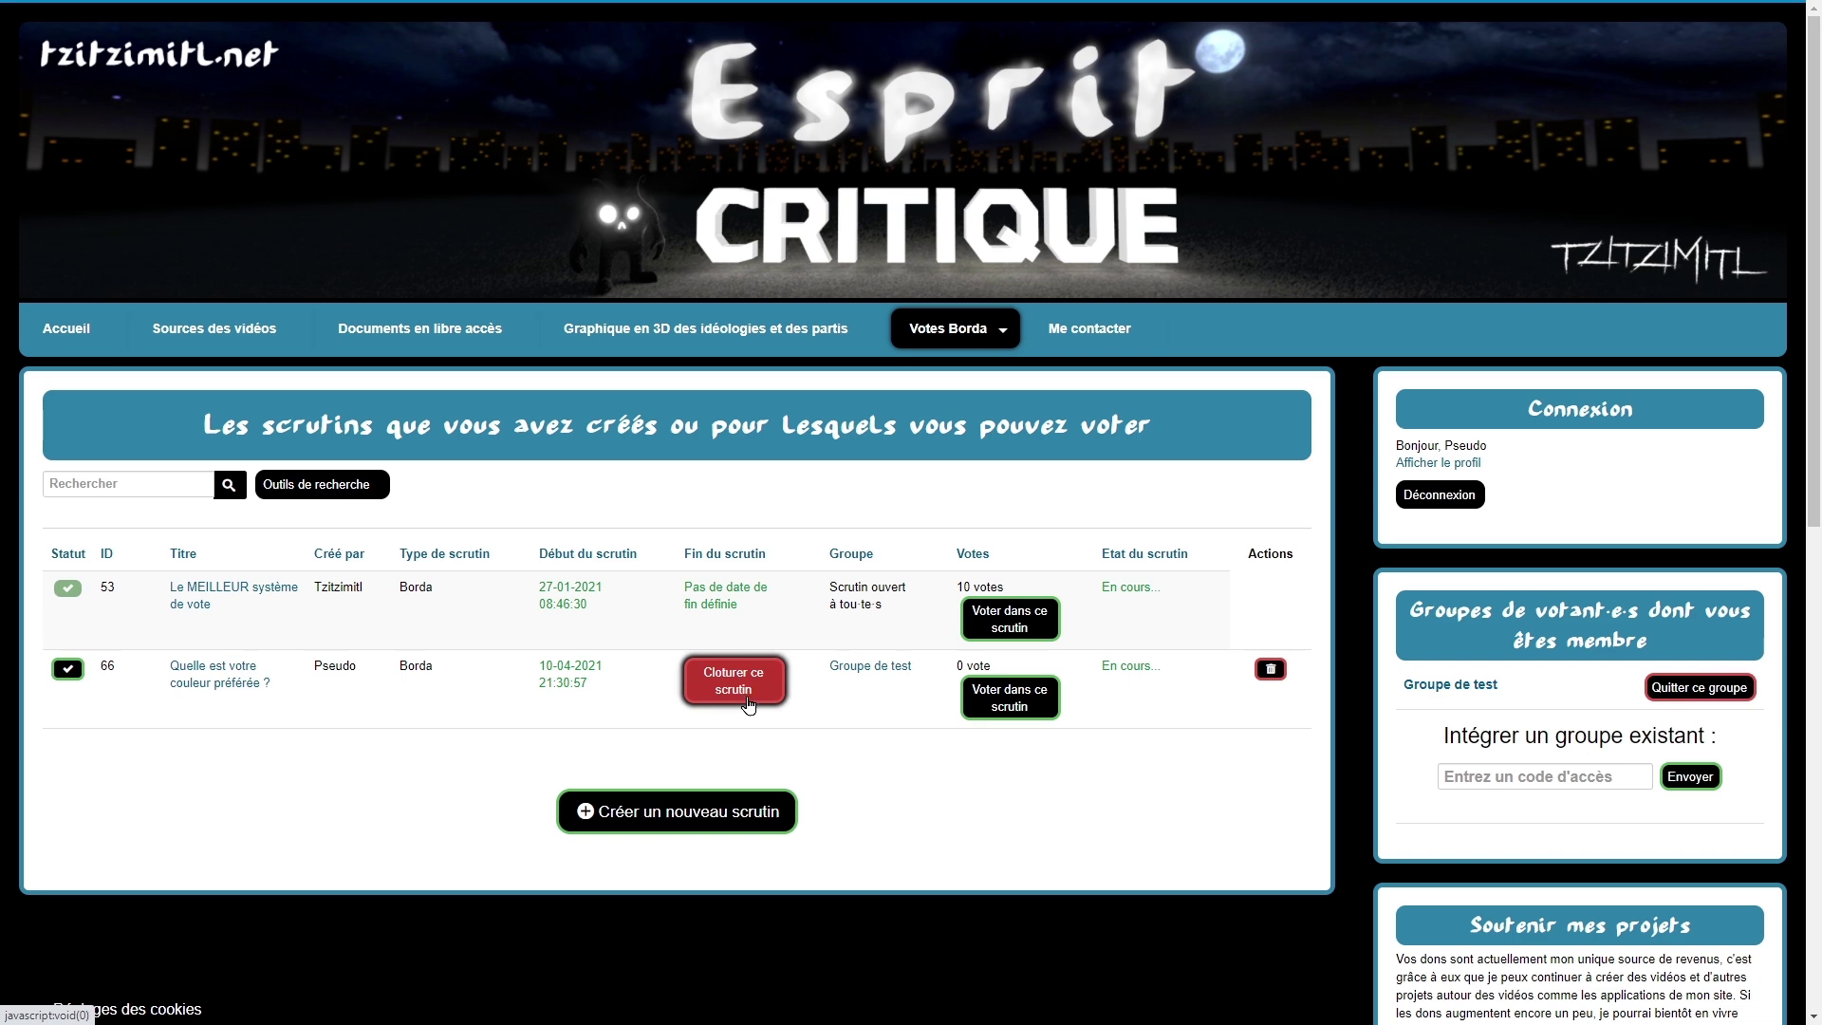
Step: Start a new ballot for scrutin 66 and scroll down to the accepted and refused colour lists
{"action": "left_click", "coordinate": [1017, 705]}
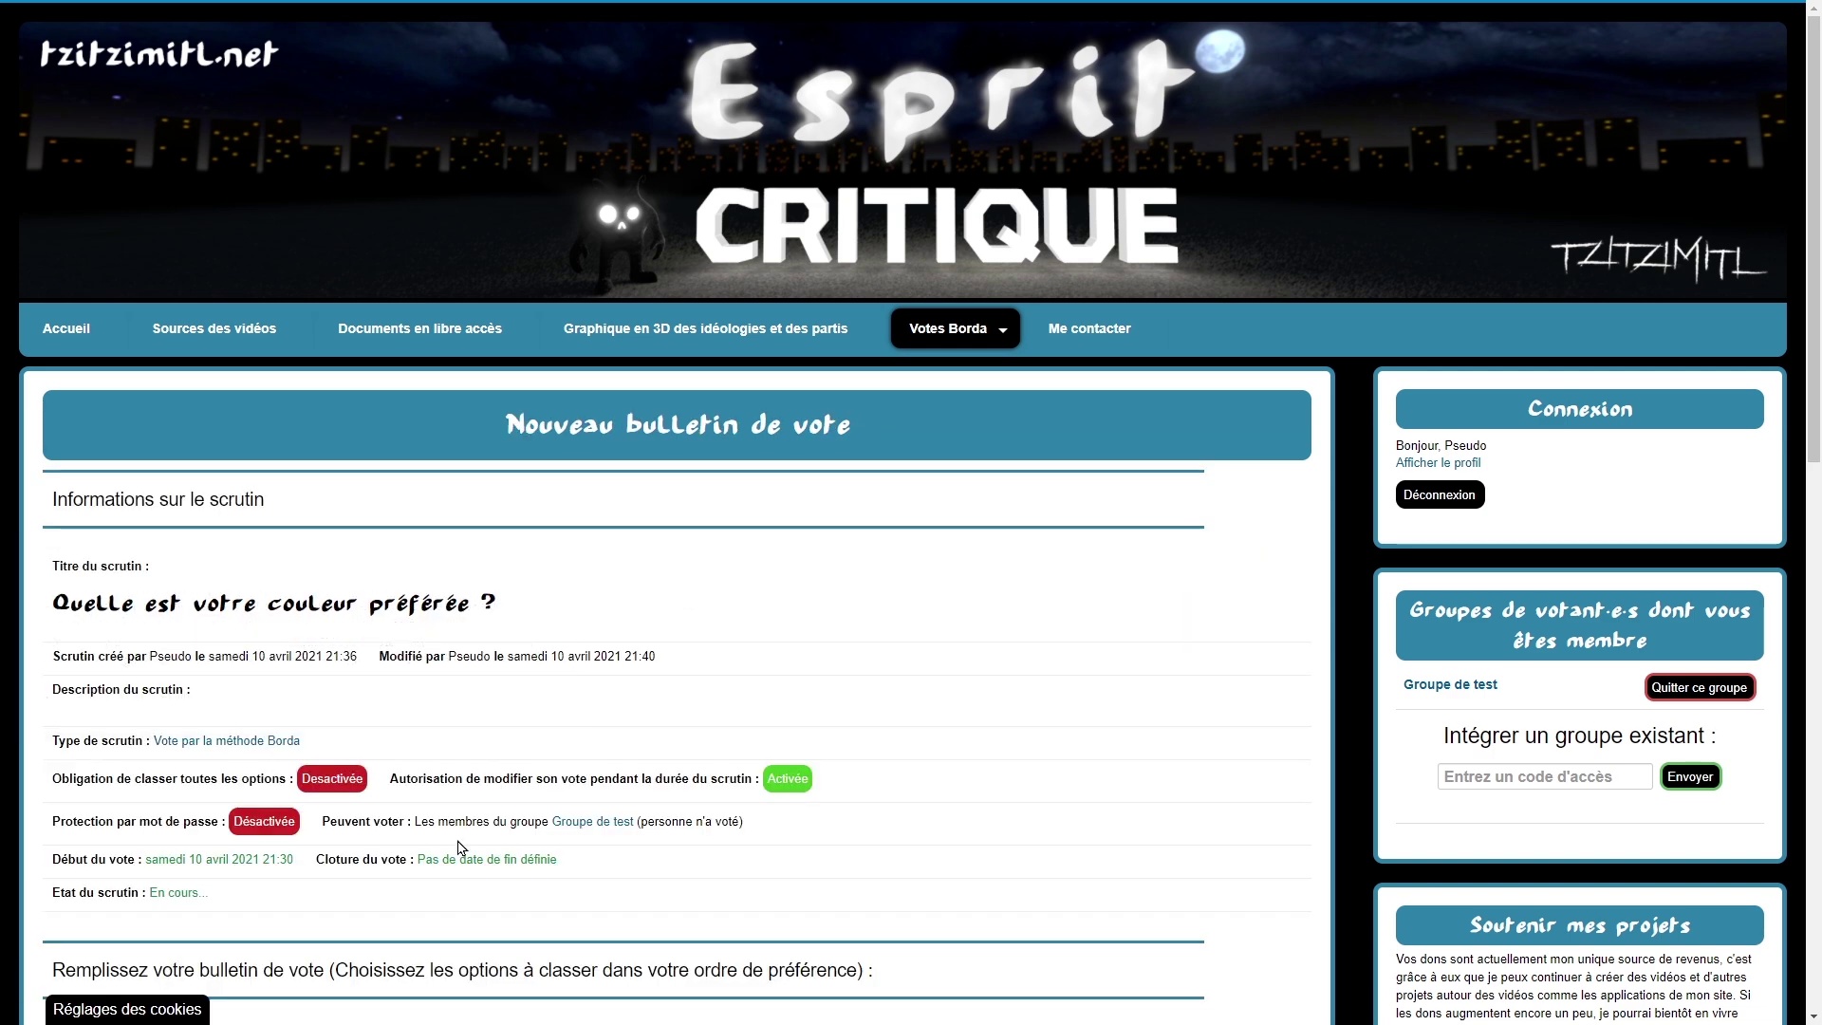
{"action": "scroll", "coordinate": [683, 598], "scroll_direction": "down", "scroll_amount": 5}
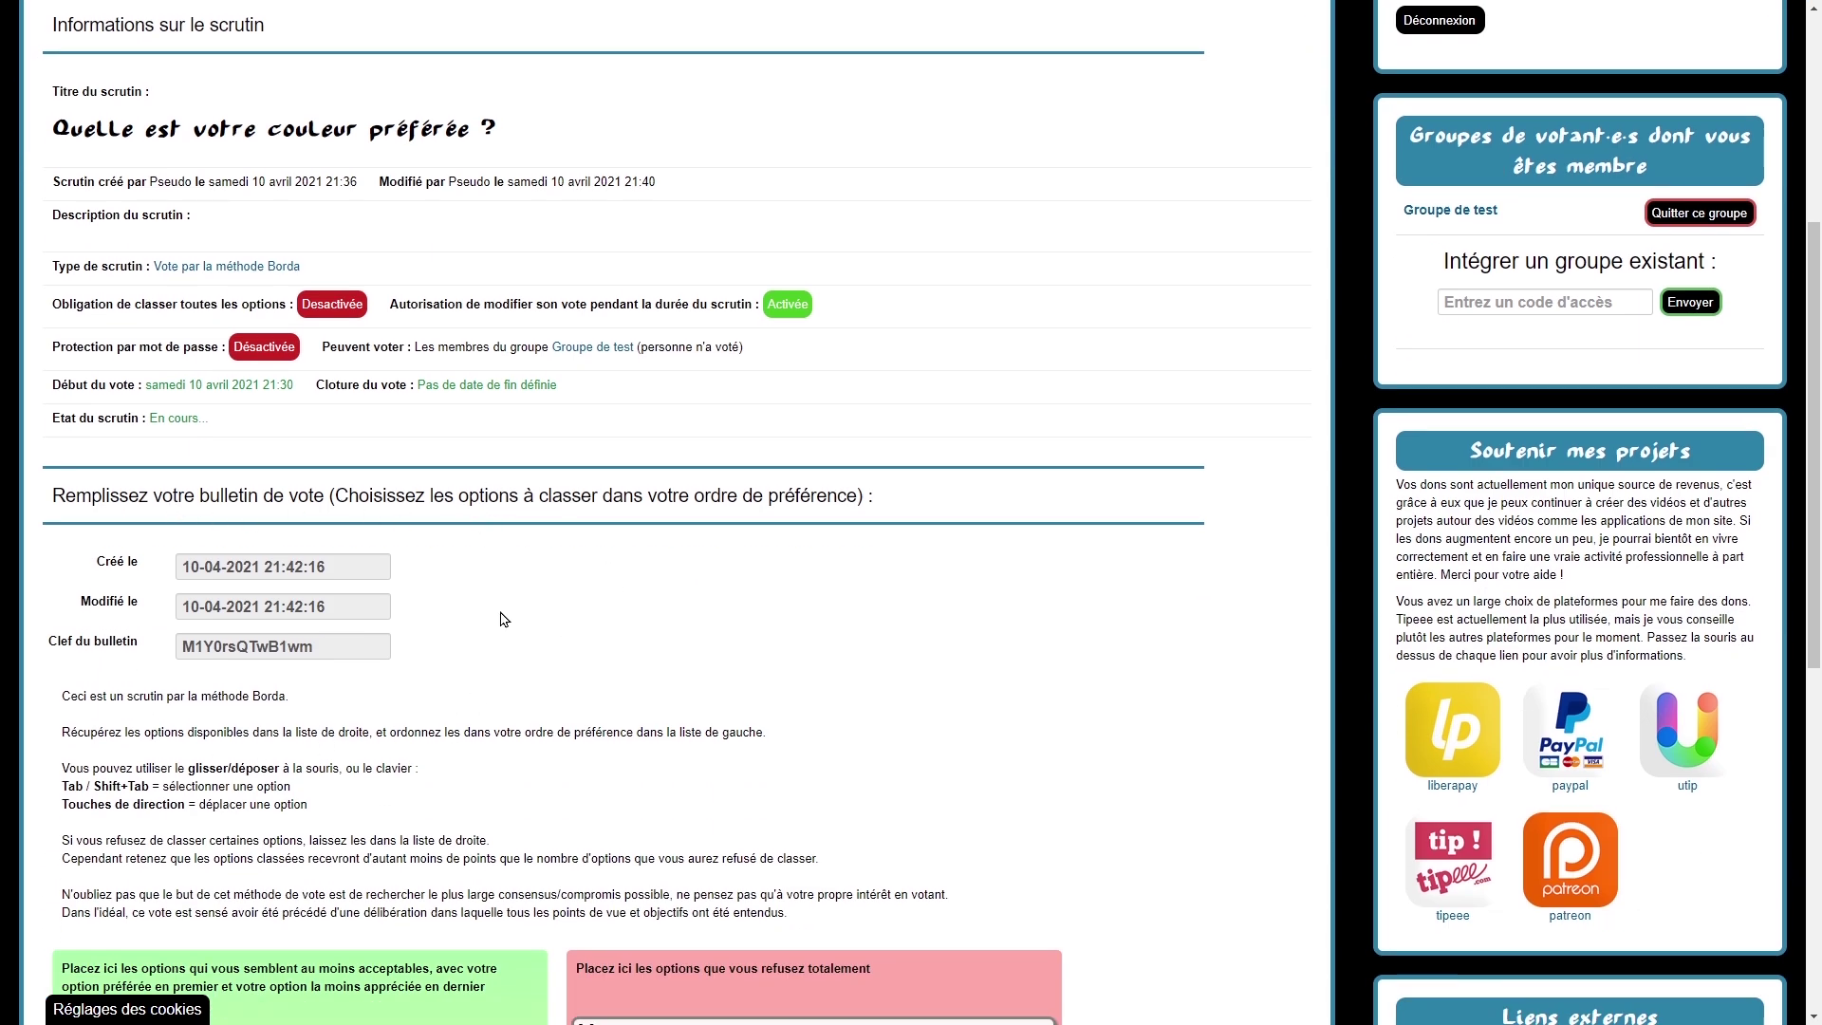
{"action": "scroll", "coordinate": [569, 570], "scroll_direction": "down", "scroll_amount": 5}
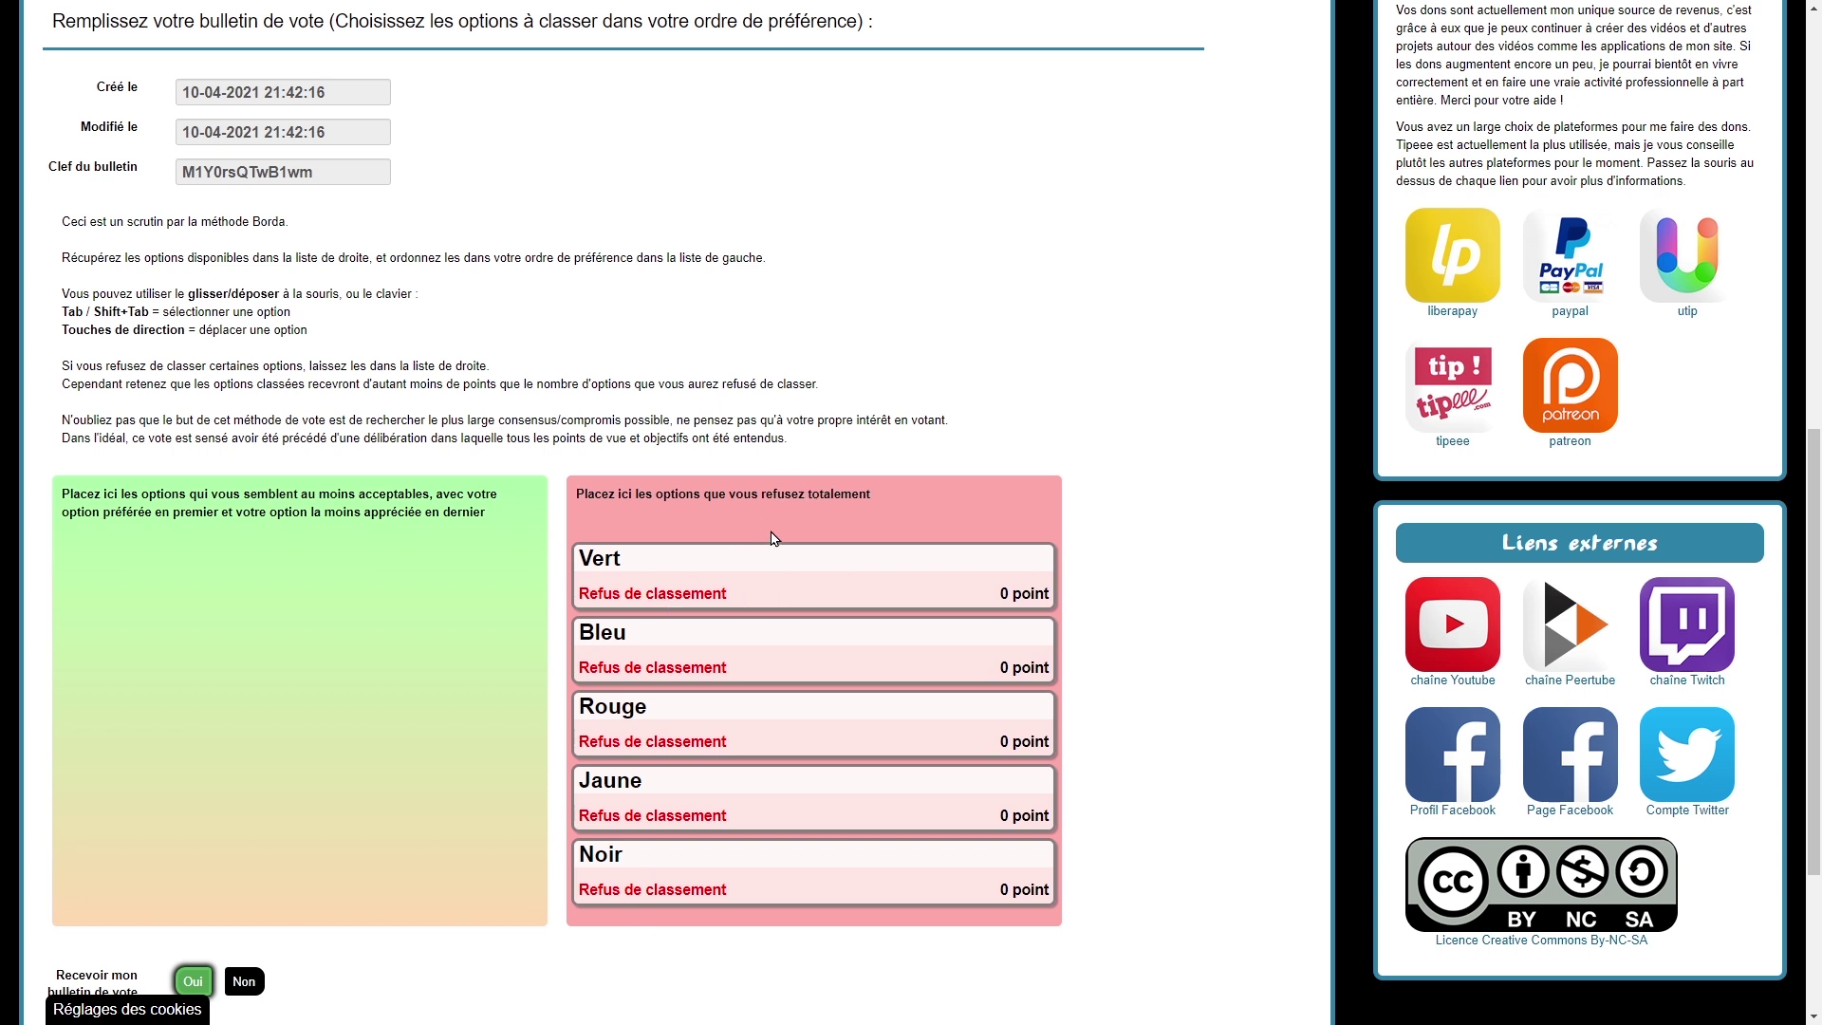
Step: Move Bleu, Jaune and Rouge into the accepted list for 3, 2 and 1 points
{"action": "left_click_drag", "start_coordinate": [744, 646], "coordinate": [315, 620]}
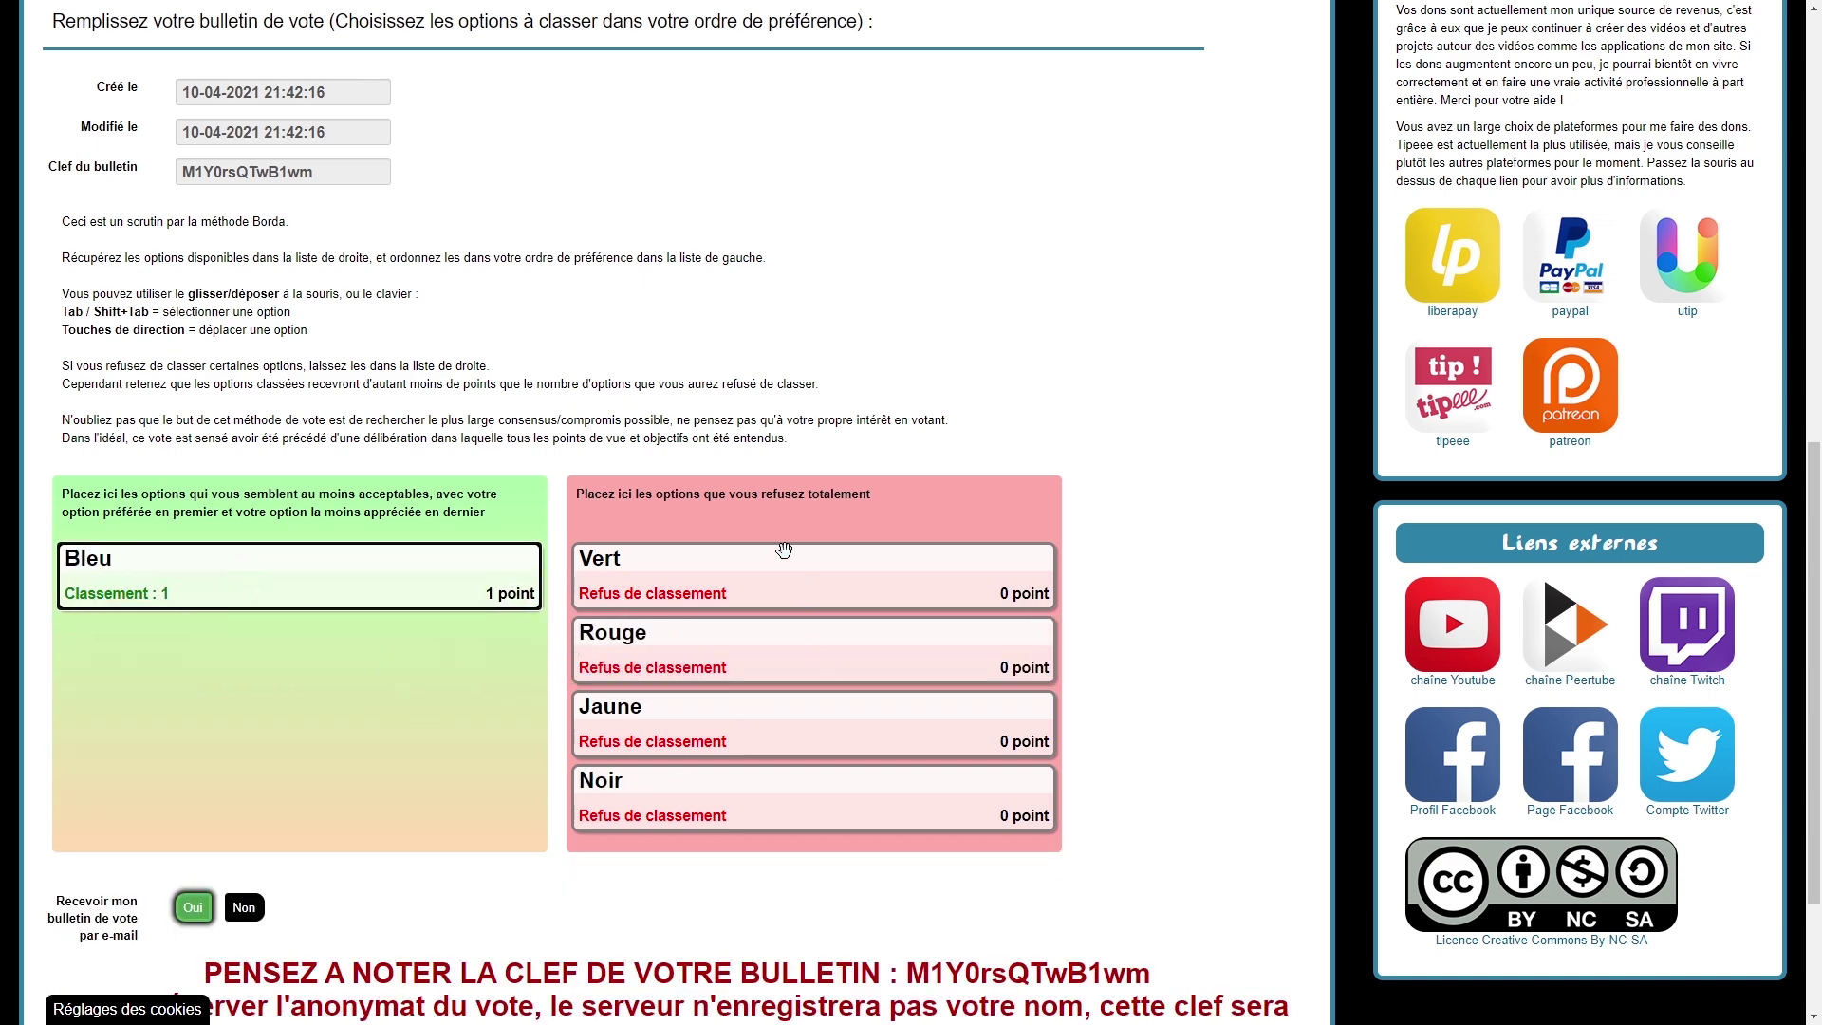
{"action": "left_click_drag", "start_coordinate": [794, 644], "coordinate": [318, 660]}
{"action": "left_click_drag", "start_coordinate": [752, 655], "coordinate": [250, 636]}
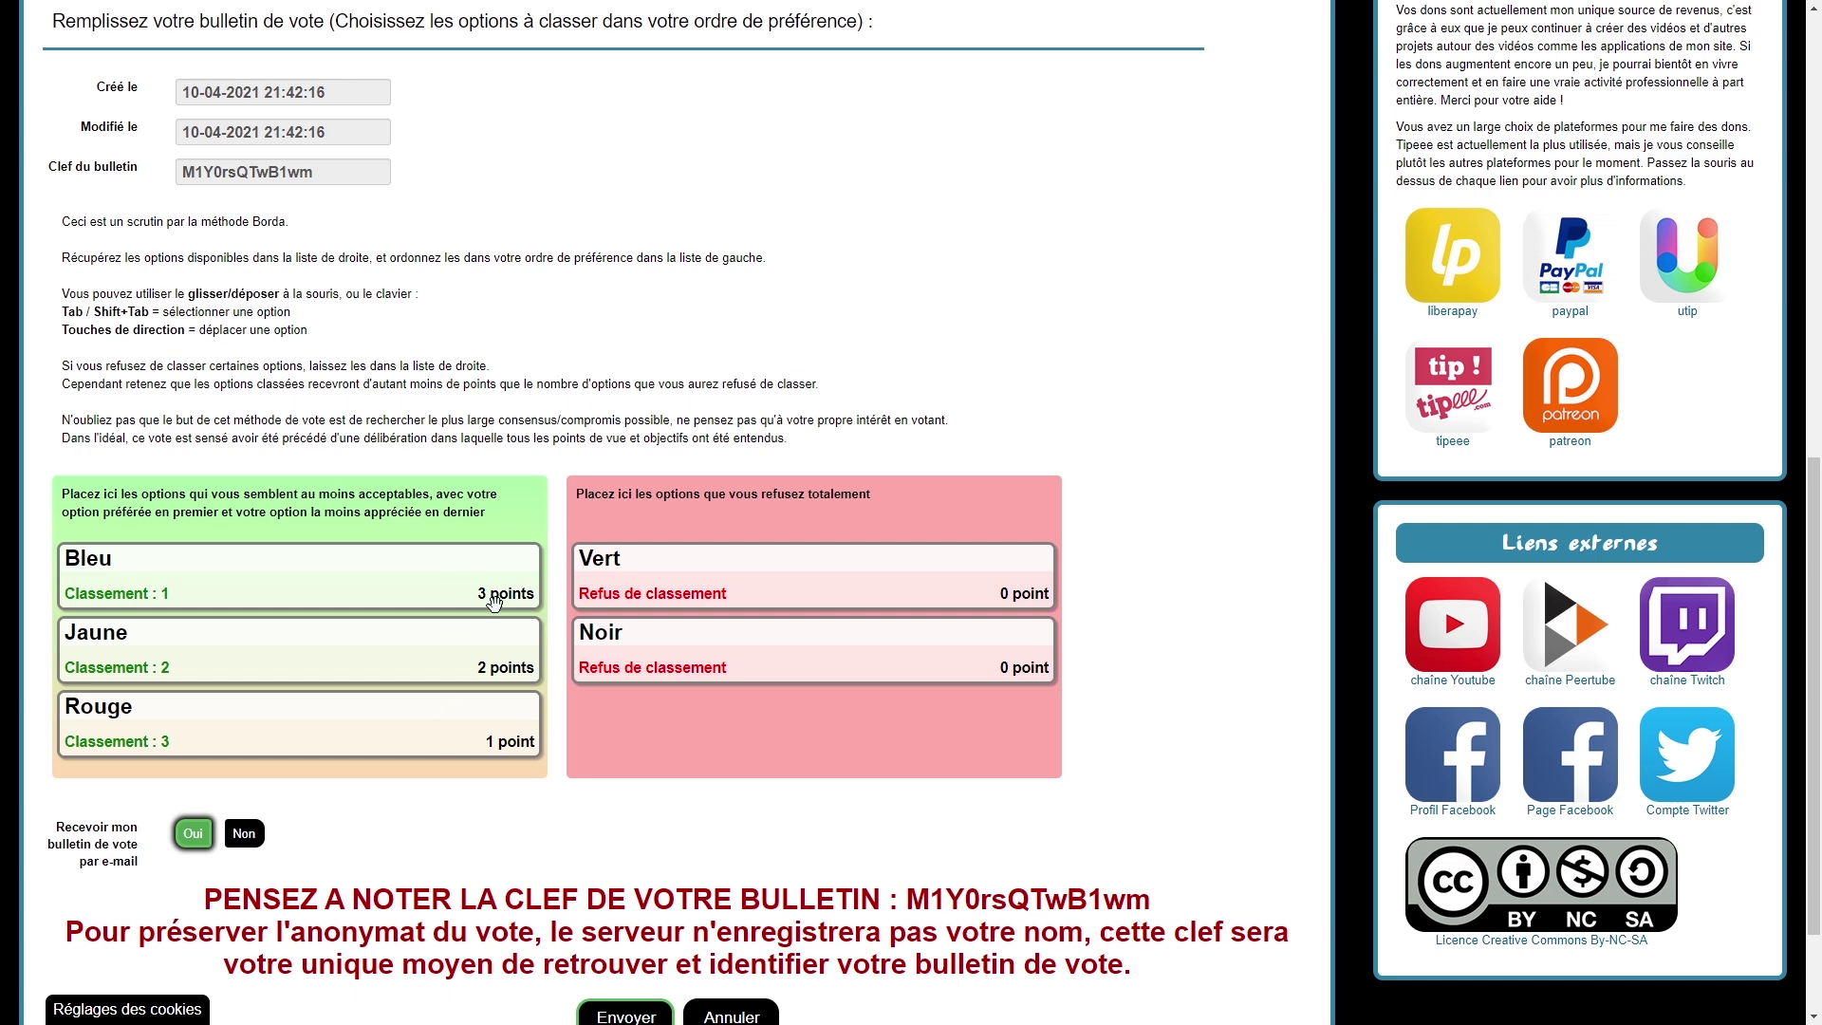
Step: Select the ballot key in the red notice to note it down
{"action": "scroll", "coordinate": [492, 723], "scroll_direction": "down", "scroll_amount": 2}
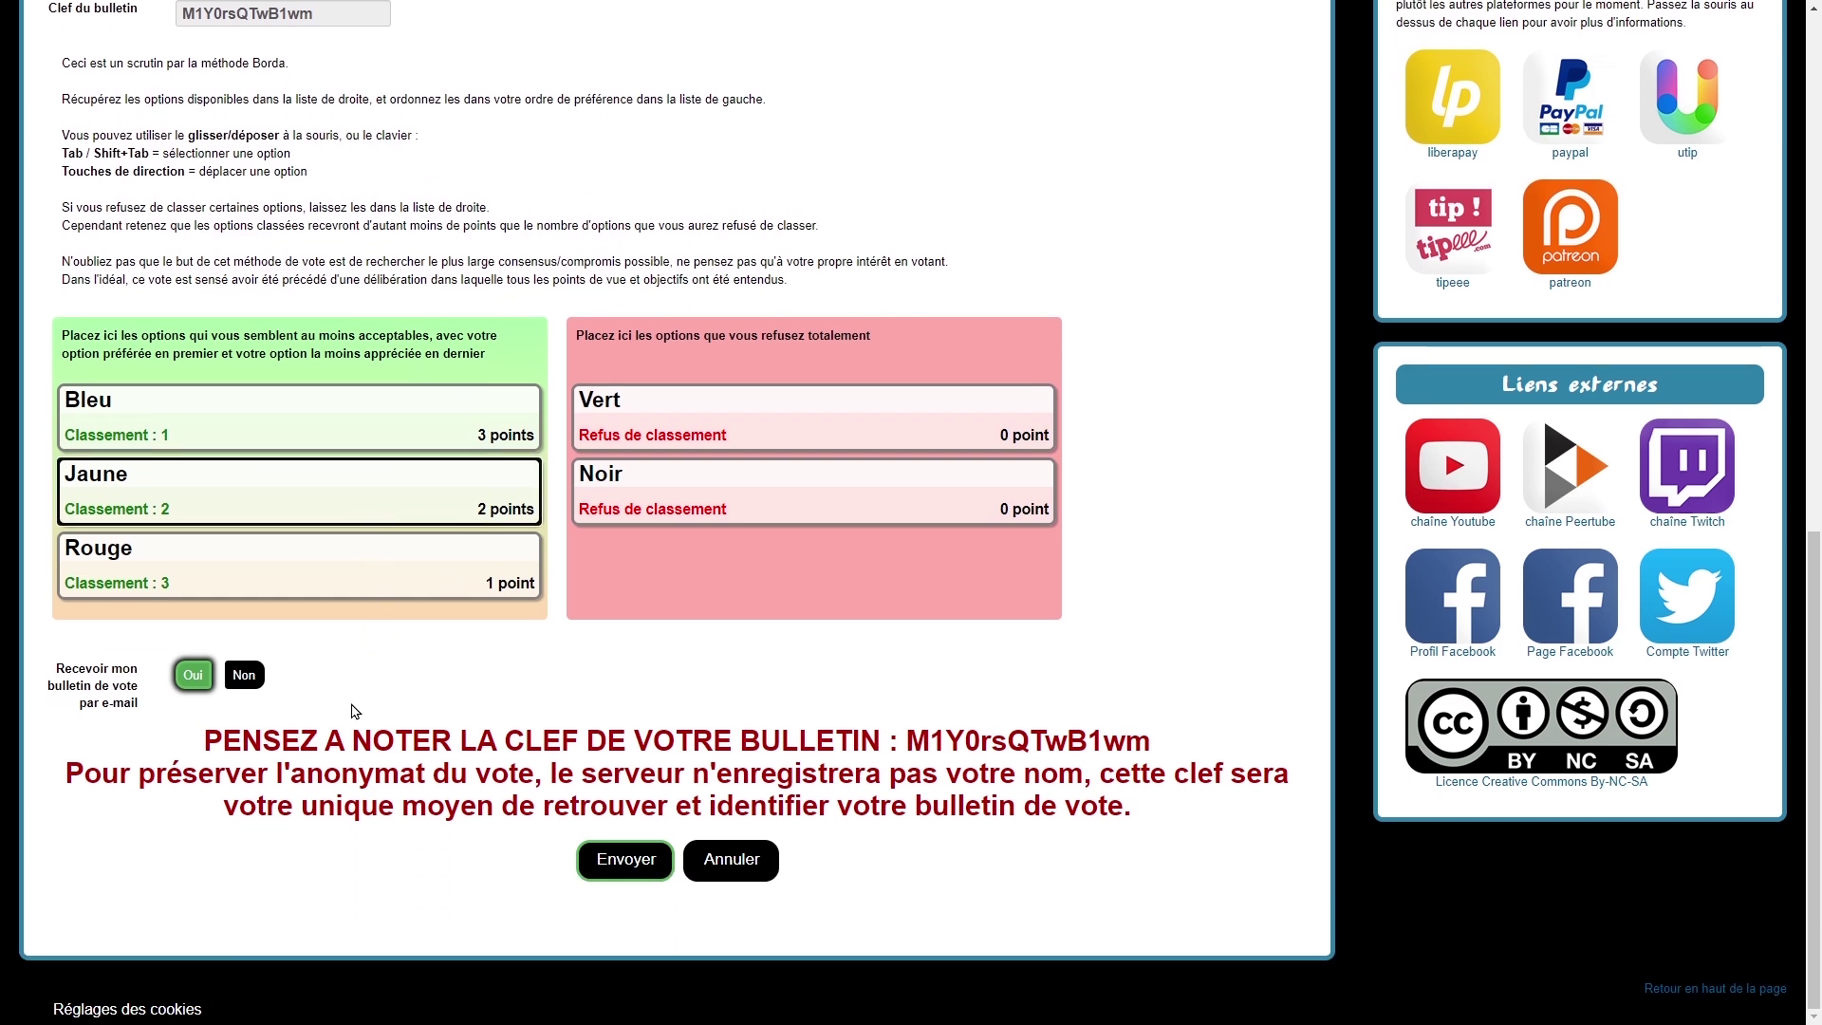
{"action": "mouse_move", "coordinate": [109, 694]}
{"action": "double_click", "coordinate": [990, 739]}
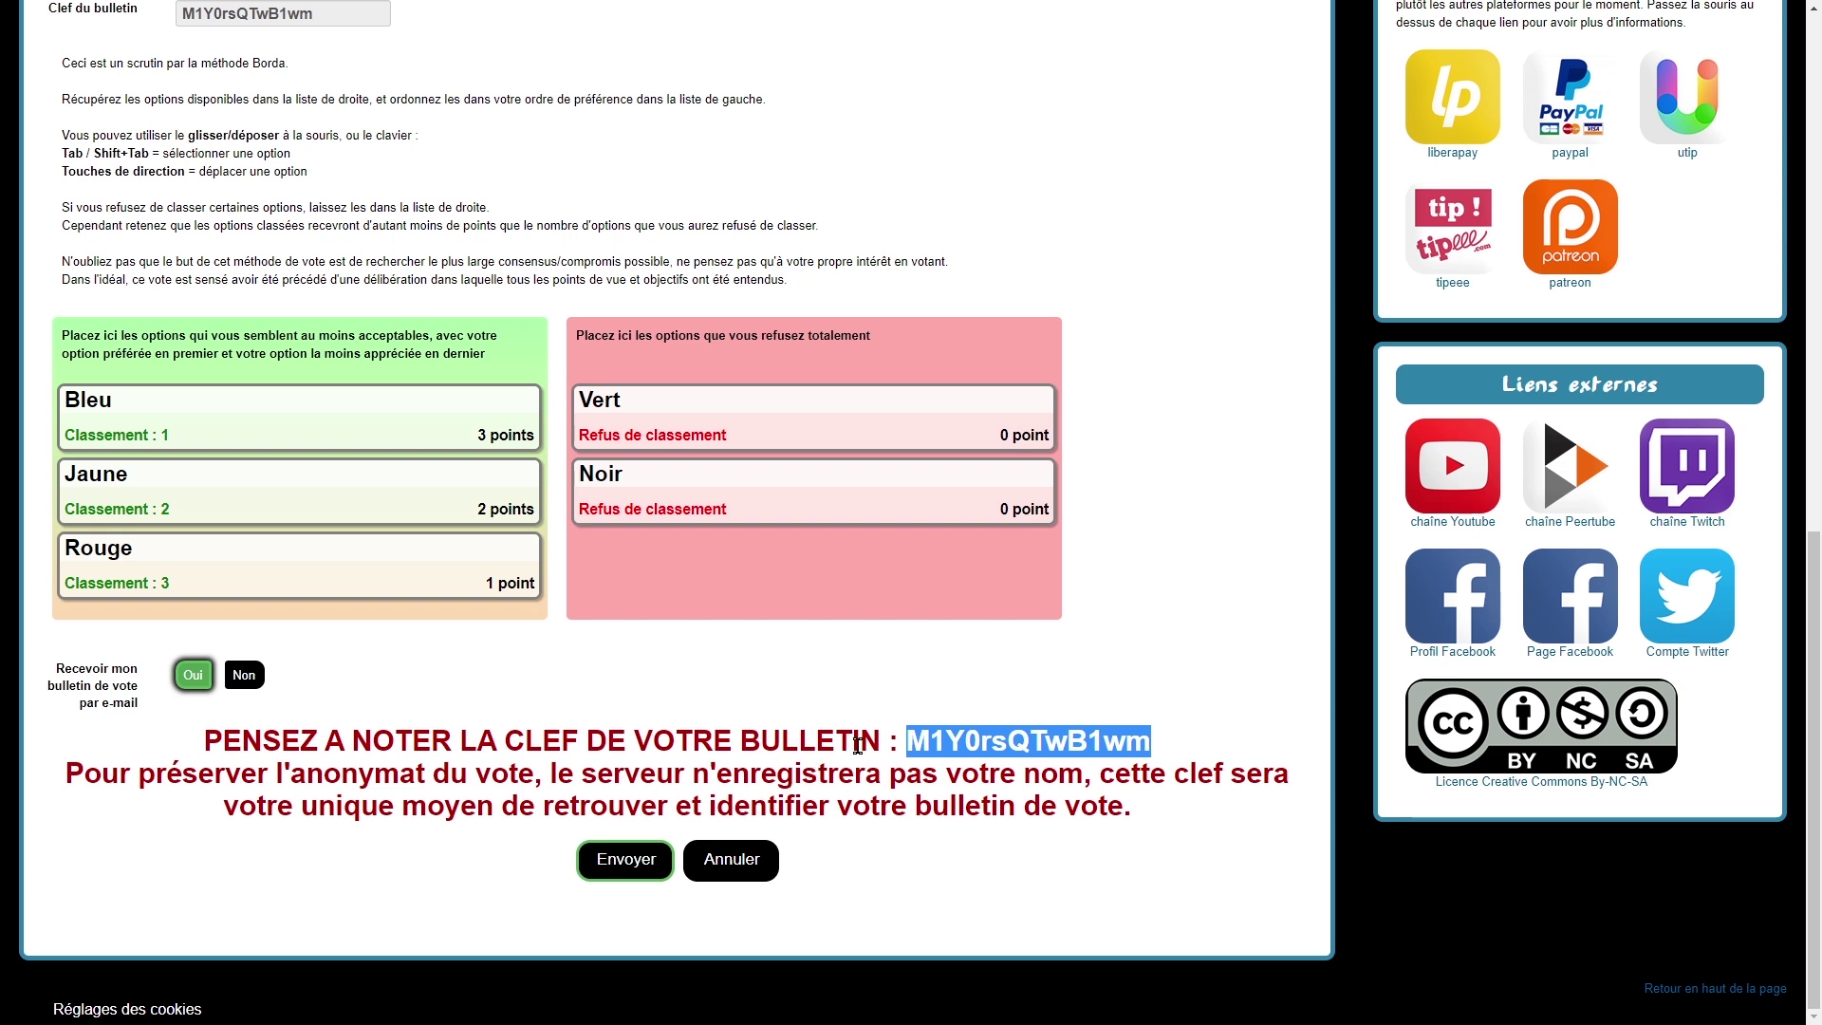
{"action": "left_click", "coordinate": [692, 708]}
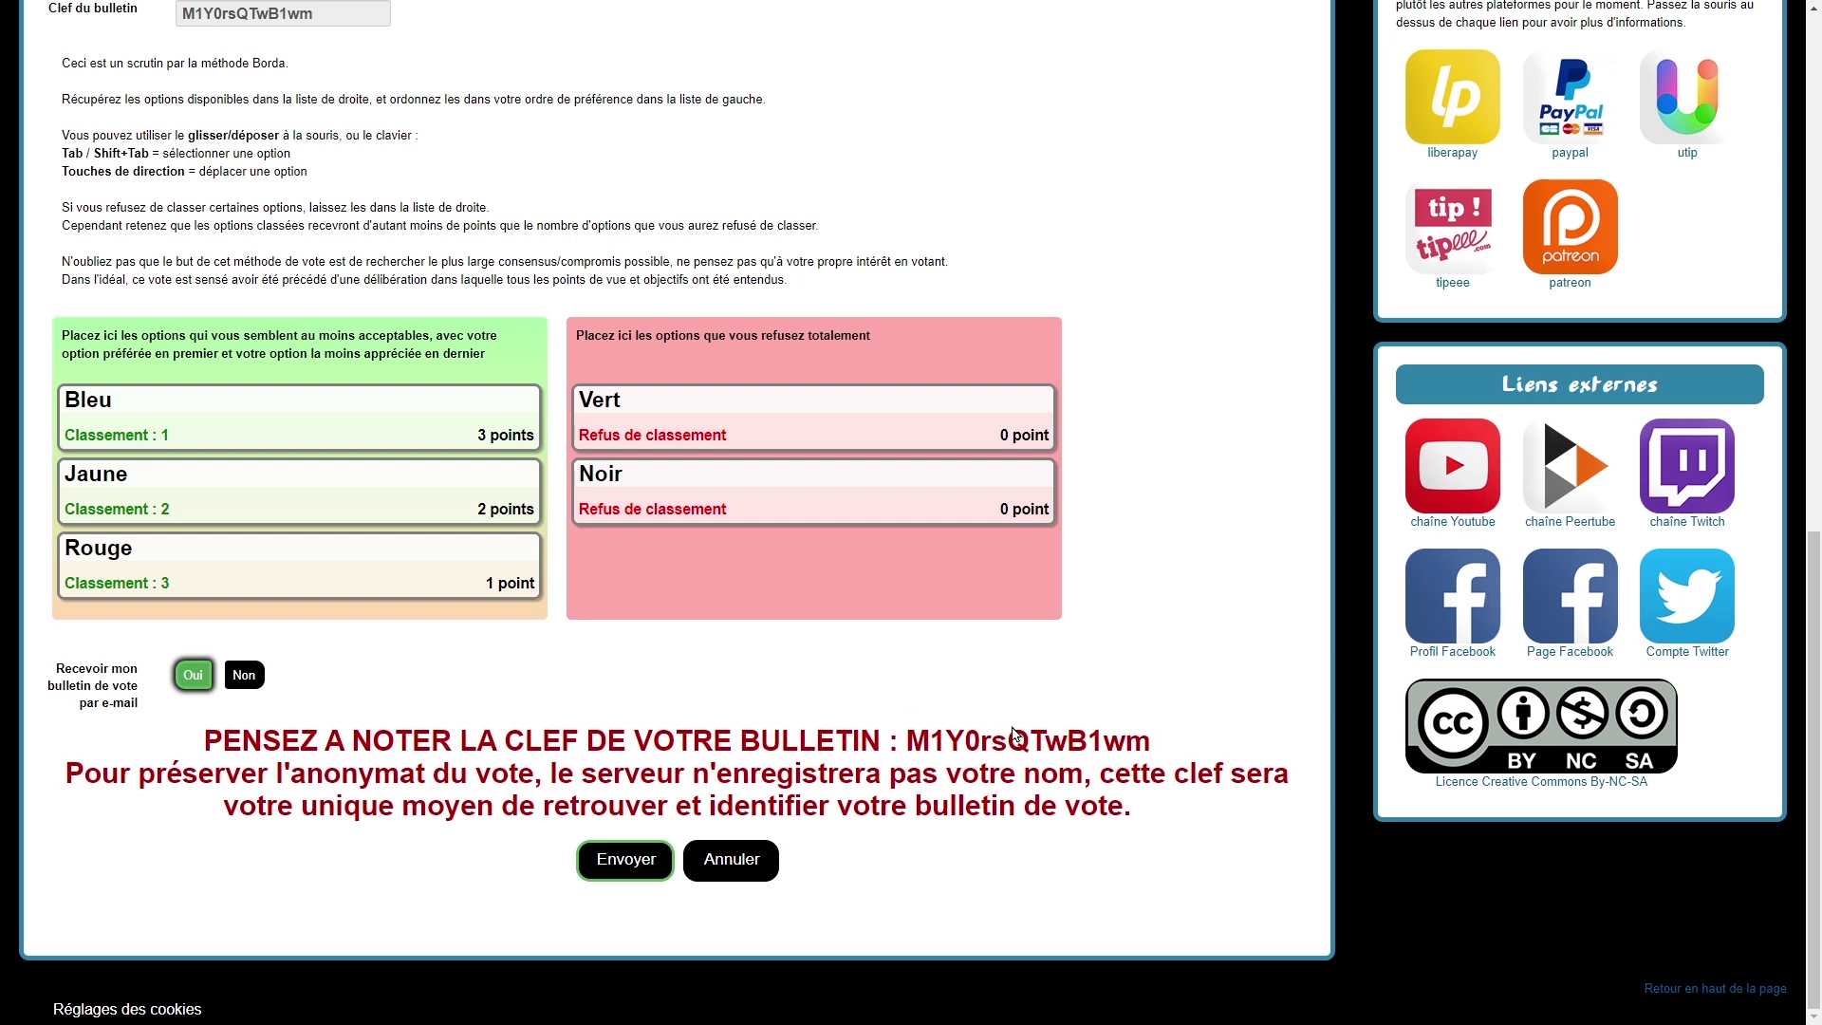
{"action": "double_click", "coordinate": [1012, 739]}
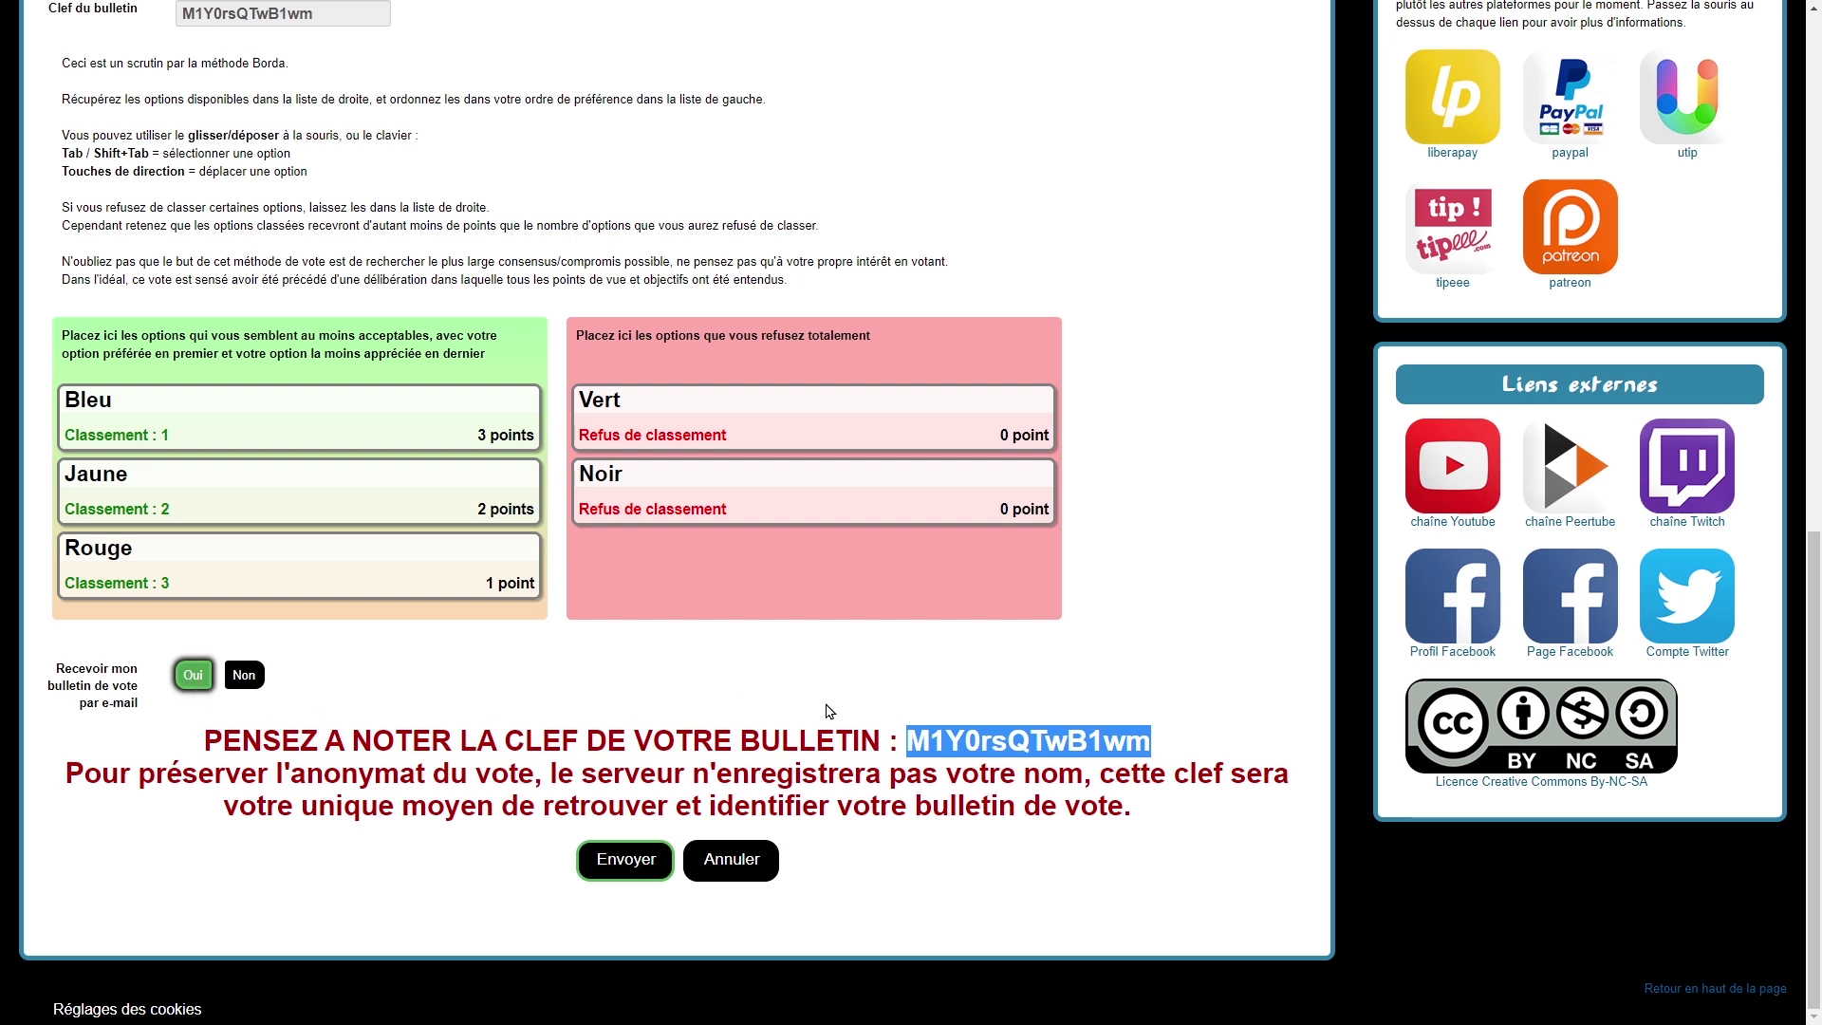
Step: Submit the Bleu–Jaune–Rouge ballot and review the saved rankings with their view, modify and results links
{"action": "left_click", "coordinate": [619, 865]}
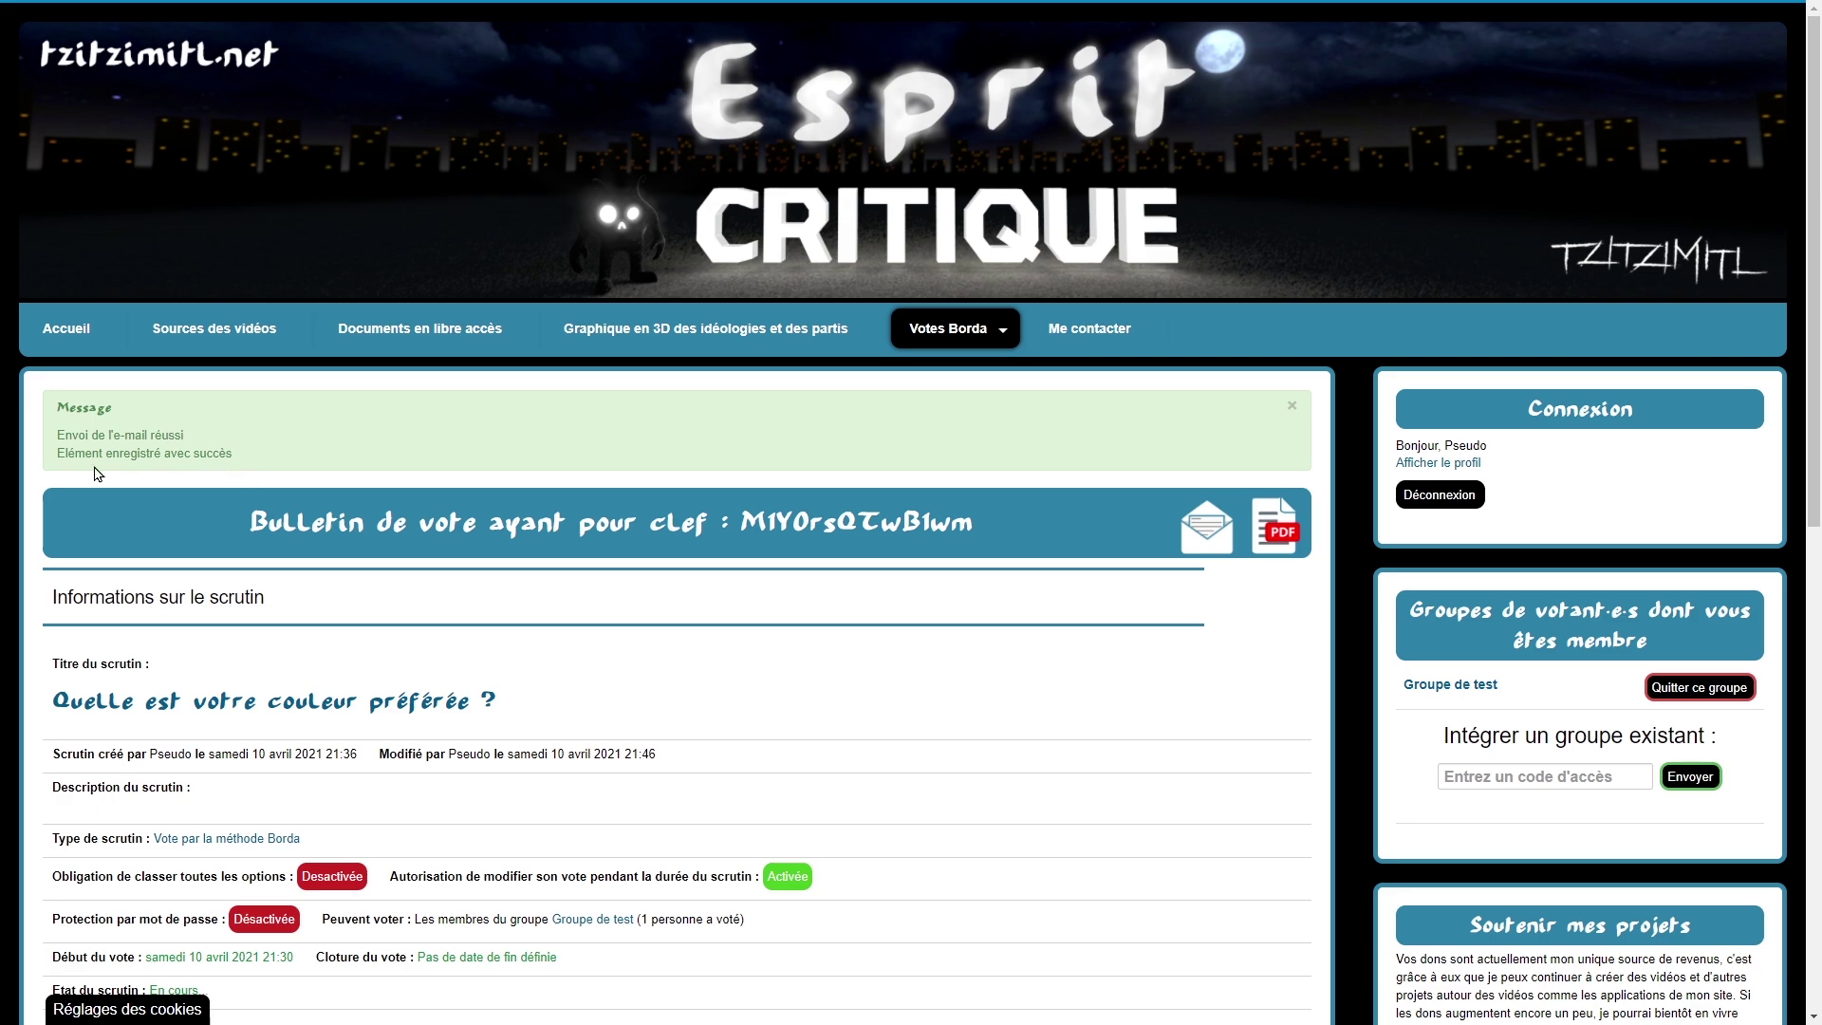
{"action": "scroll", "coordinate": [578, 617], "scroll_direction": "down", "scroll_amount": 2}
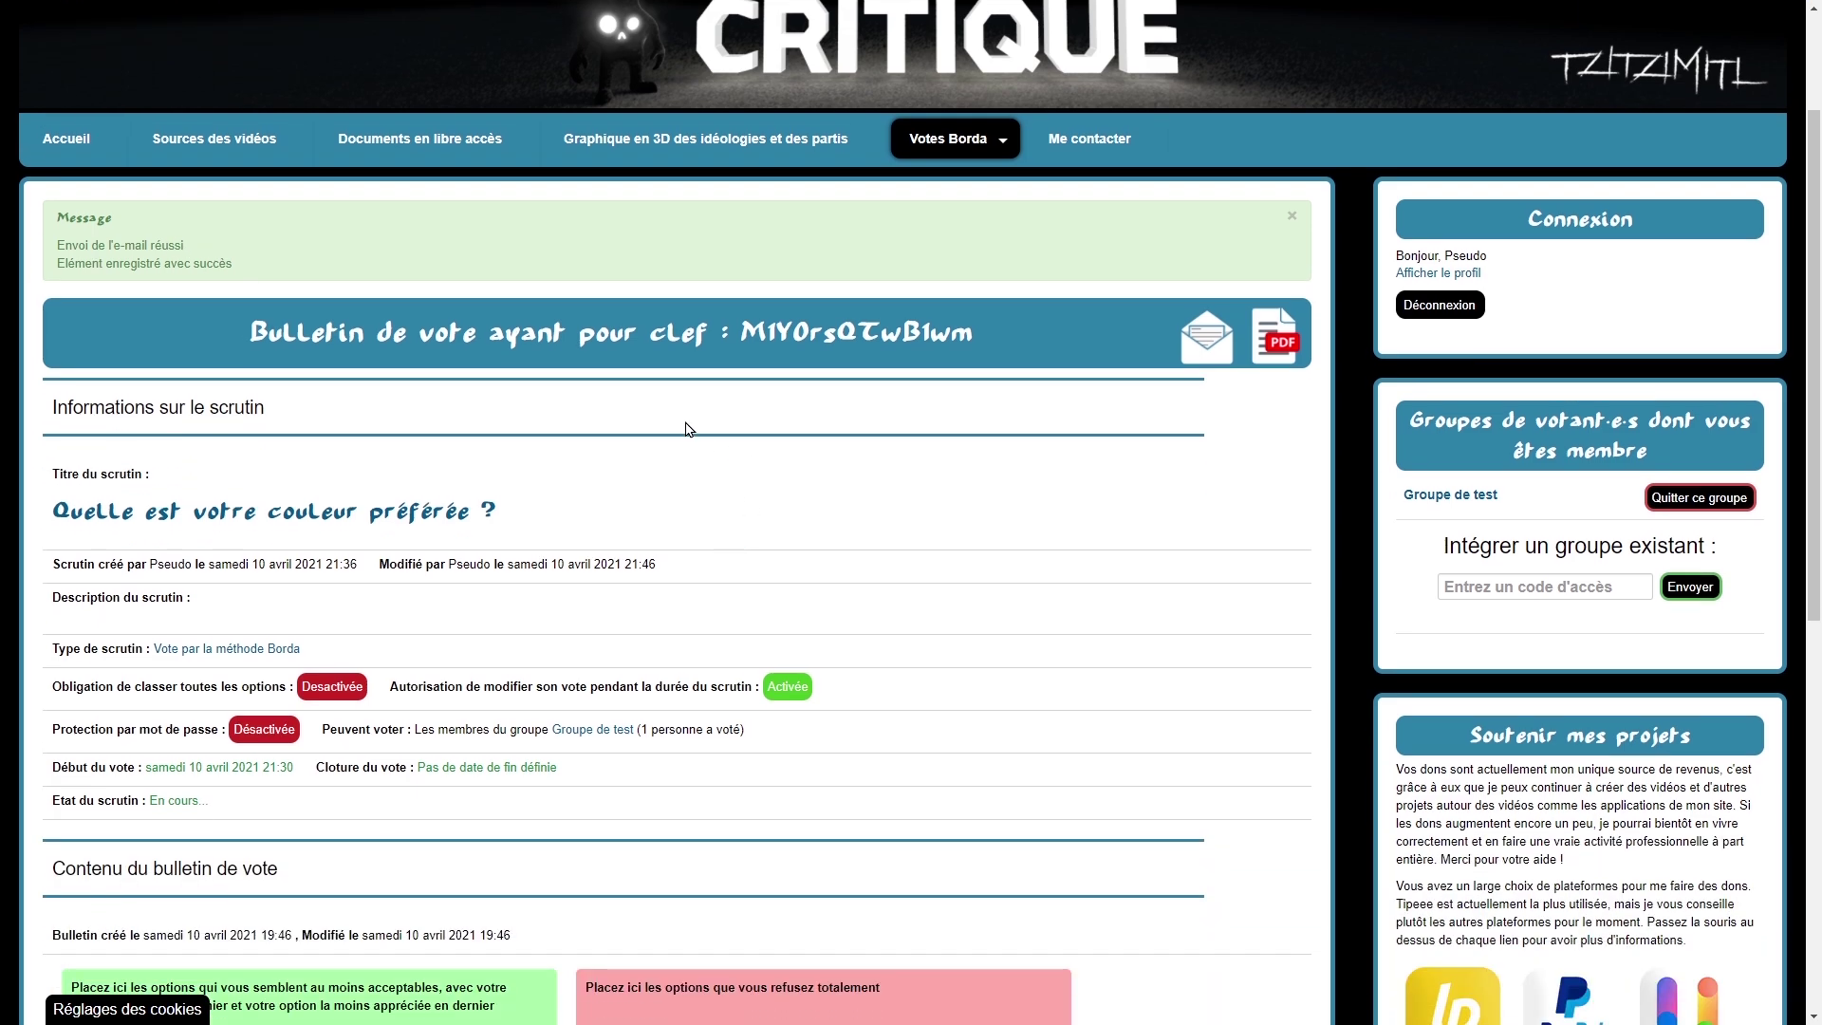
{"action": "scroll", "coordinate": [721, 750], "scroll_direction": "down", "scroll_amount": 8}
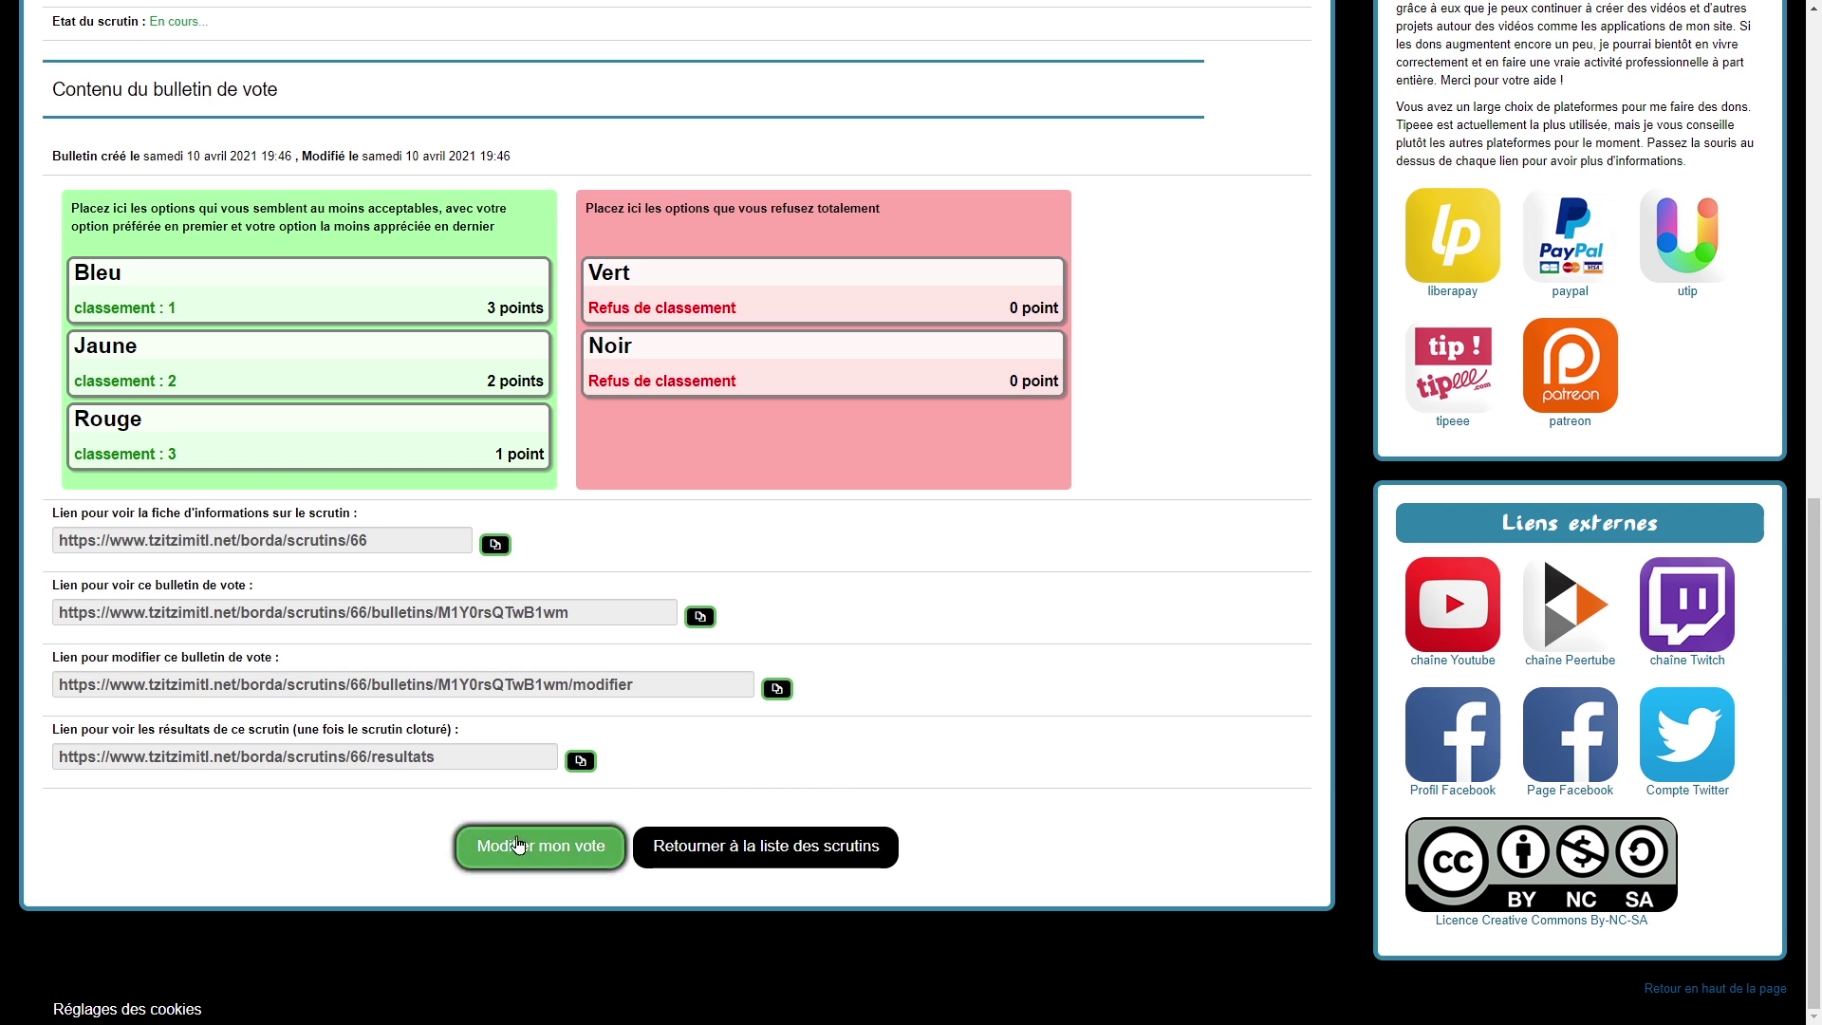
Step: Return to the poll list and bring up the Votes Borda menu
{"action": "left_click", "coordinate": [734, 847]}
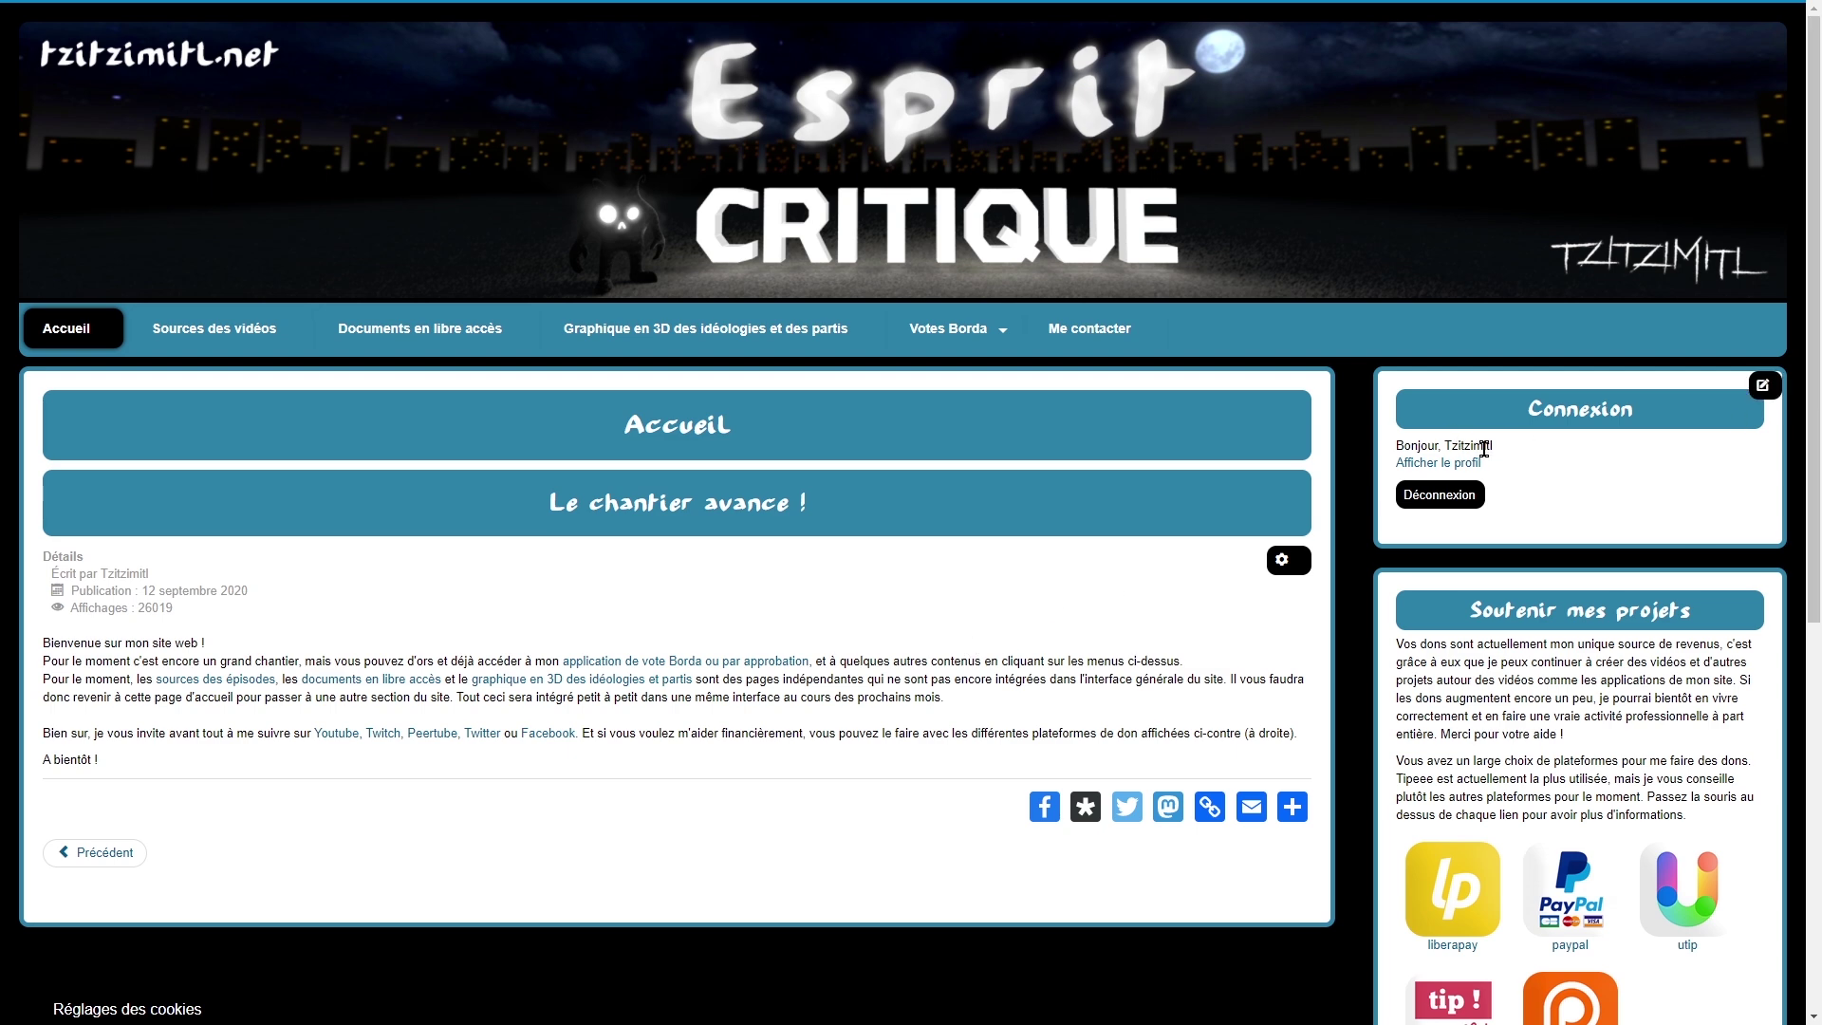
{"action": "mouse_move", "coordinate": [952, 337]}
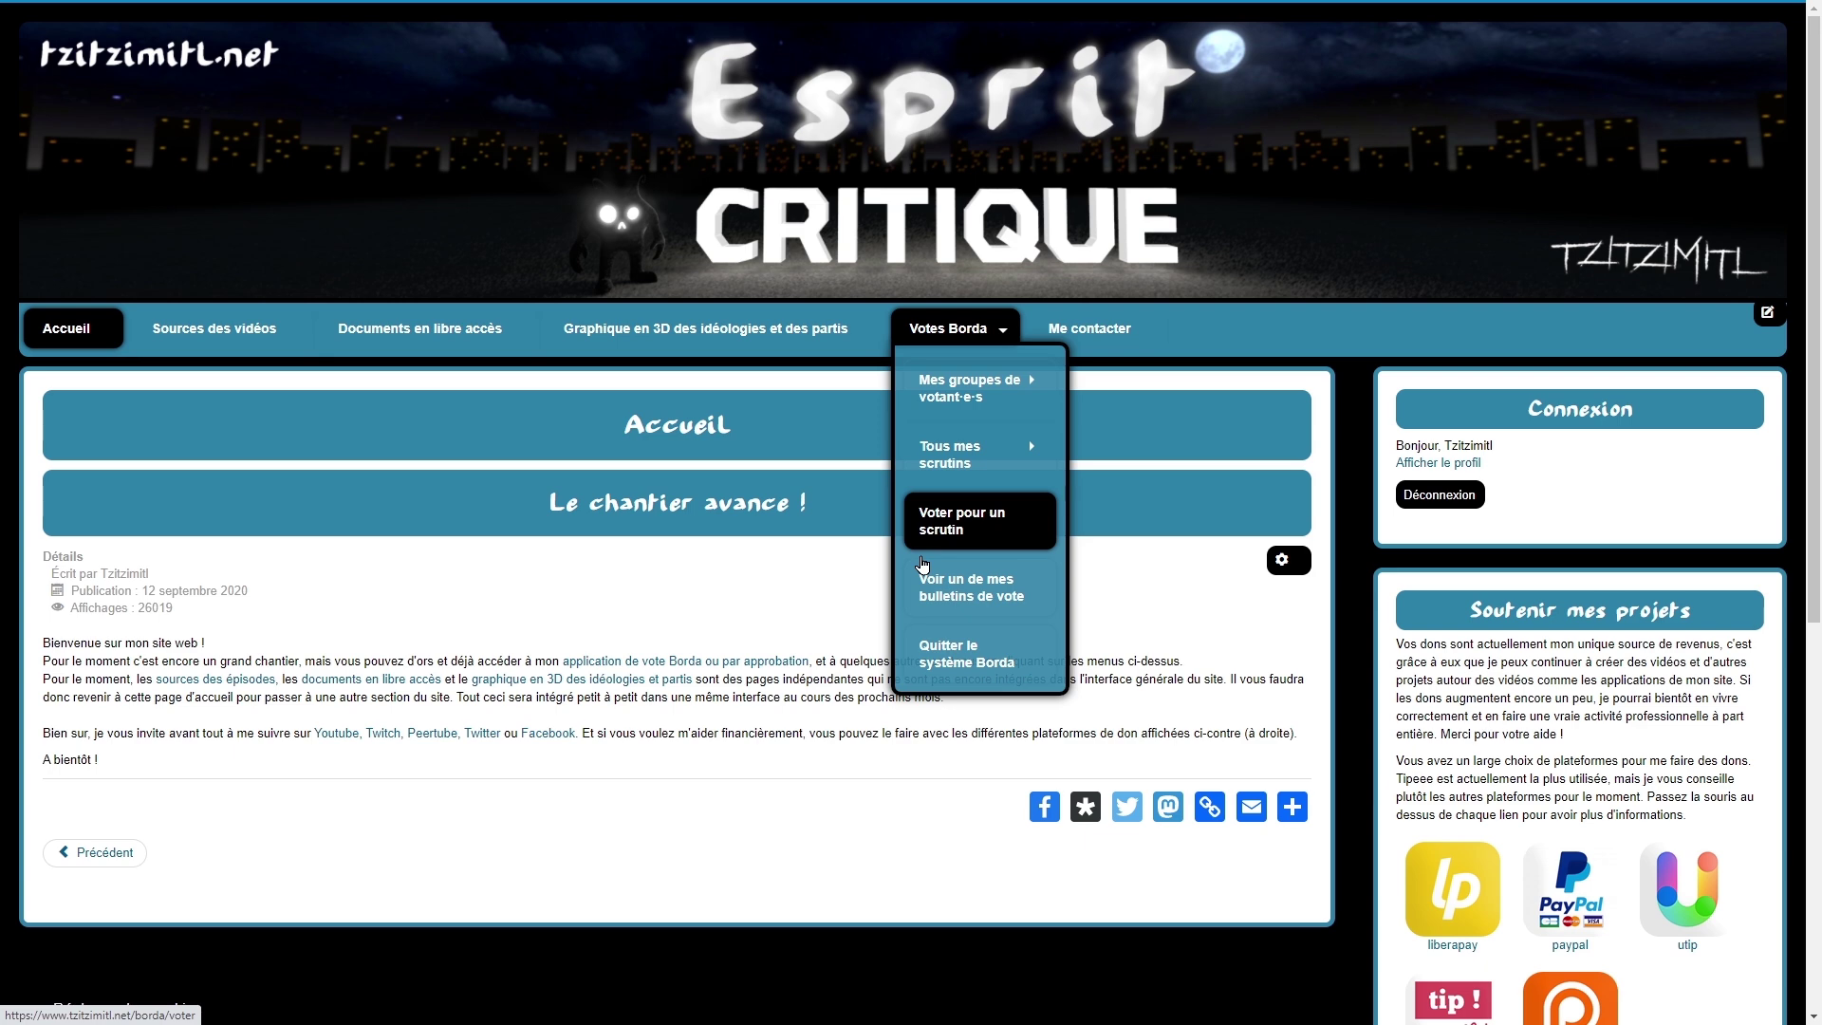
Step: Open a ballot for the poll 'Quelle est votre couleur préférée ?' via Voter pour un scrutin
{"action": "left_click", "coordinate": [921, 560]}
{"action": "left_click", "coordinate": [479, 472]}
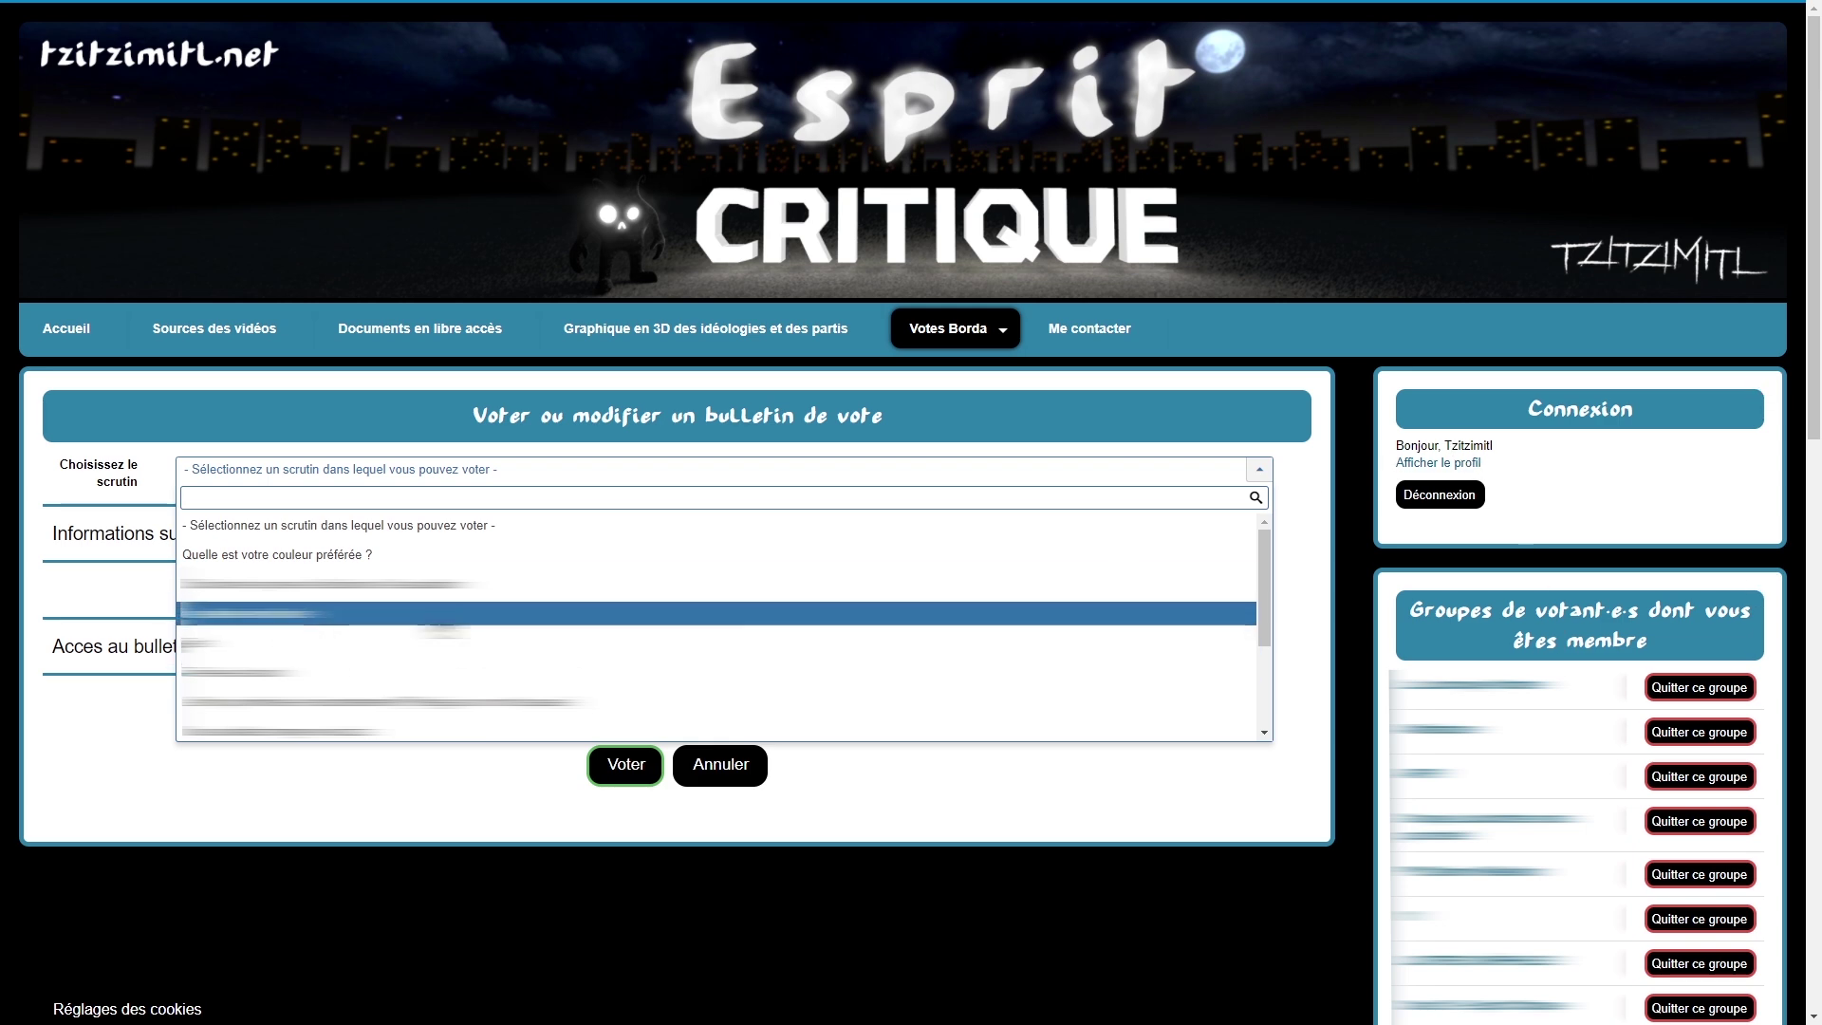
{"action": "left_click", "coordinate": [319, 557]}
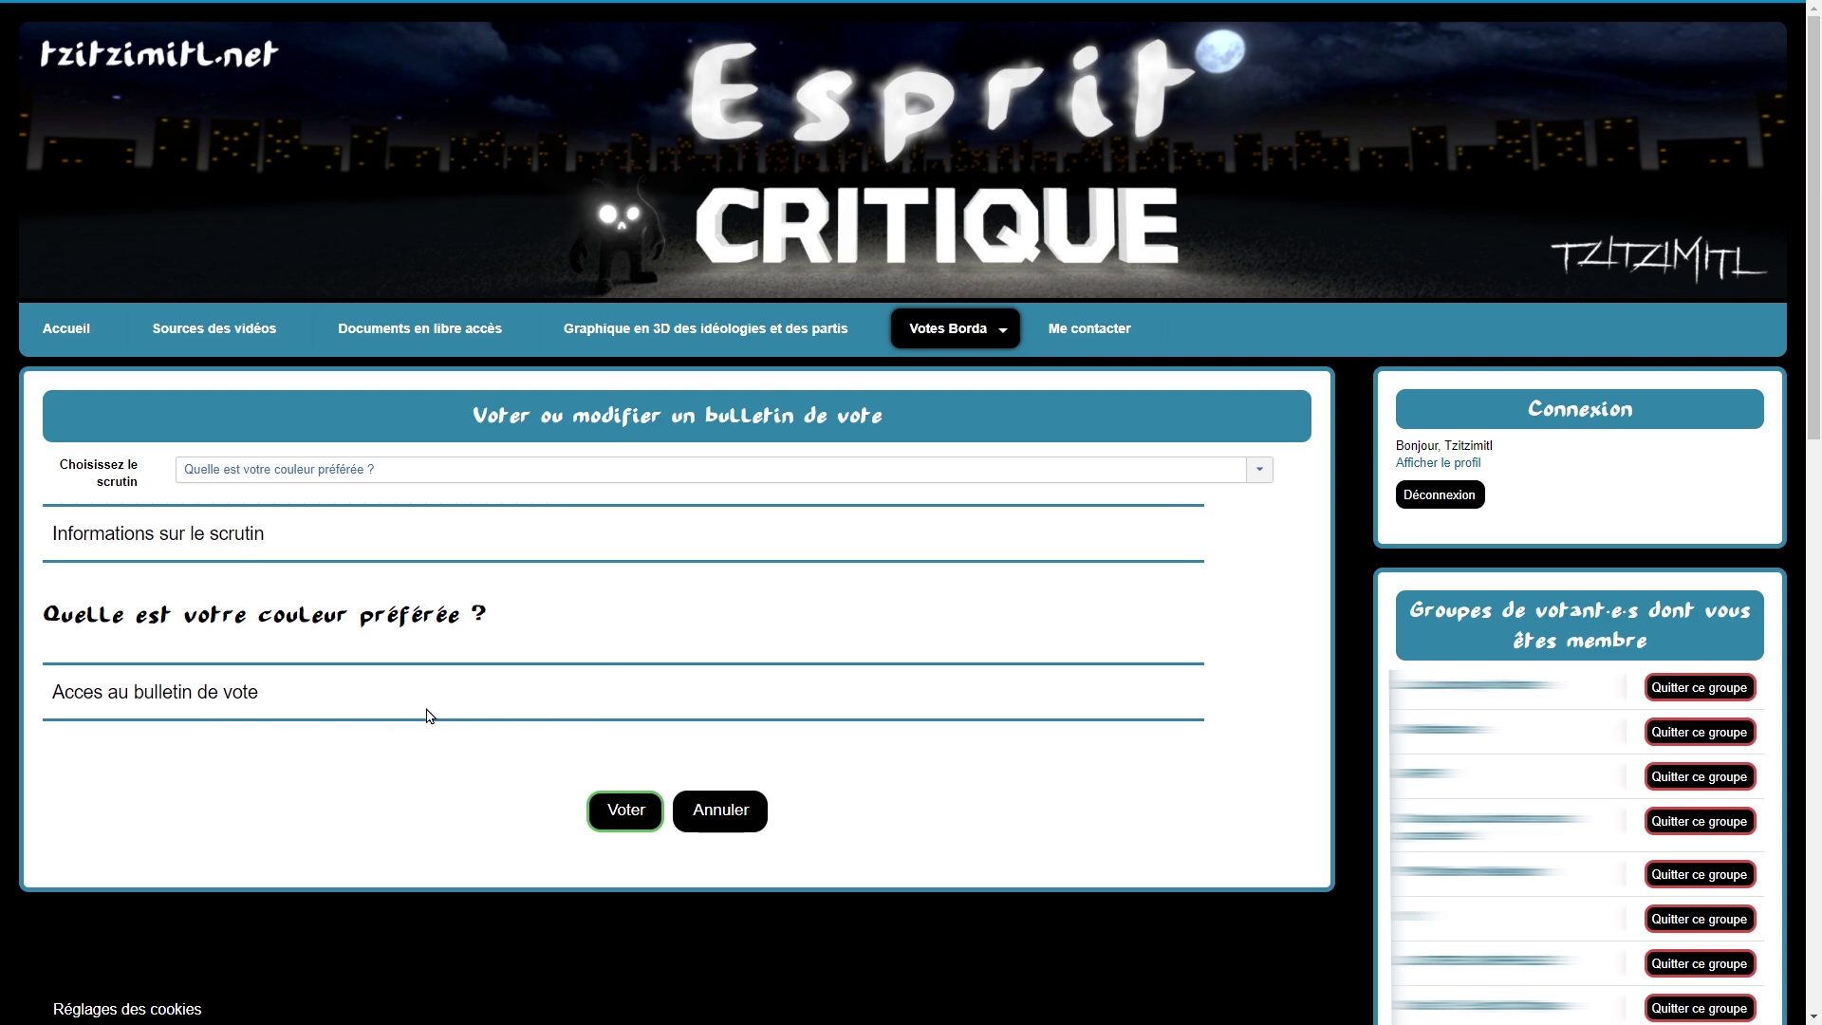
{"action": "left_click", "coordinate": [619, 815]}
Step: Rank Vert, Noir, Rouge, Bleu, then Jaune on the ballot and submit it
{"action": "scroll", "coordinate": [834, 541], "scroll_direction": "down", "scroll_amount": 2}
{"action": "left_click_drag", "start_coordinate": [731, 780], "coordinate": [244, 480]}
{"action": "left_click_drag", "start_coordinate": [700, 489], "coordinate": [226, 569]}
{"action": "left_click_drag", "start_coordinate": [608, 565], "coordinate": [209, 626]}
{"action": "left_click_drag", "start_coordinate": [697, 497], "coordinate": [351, 764]}
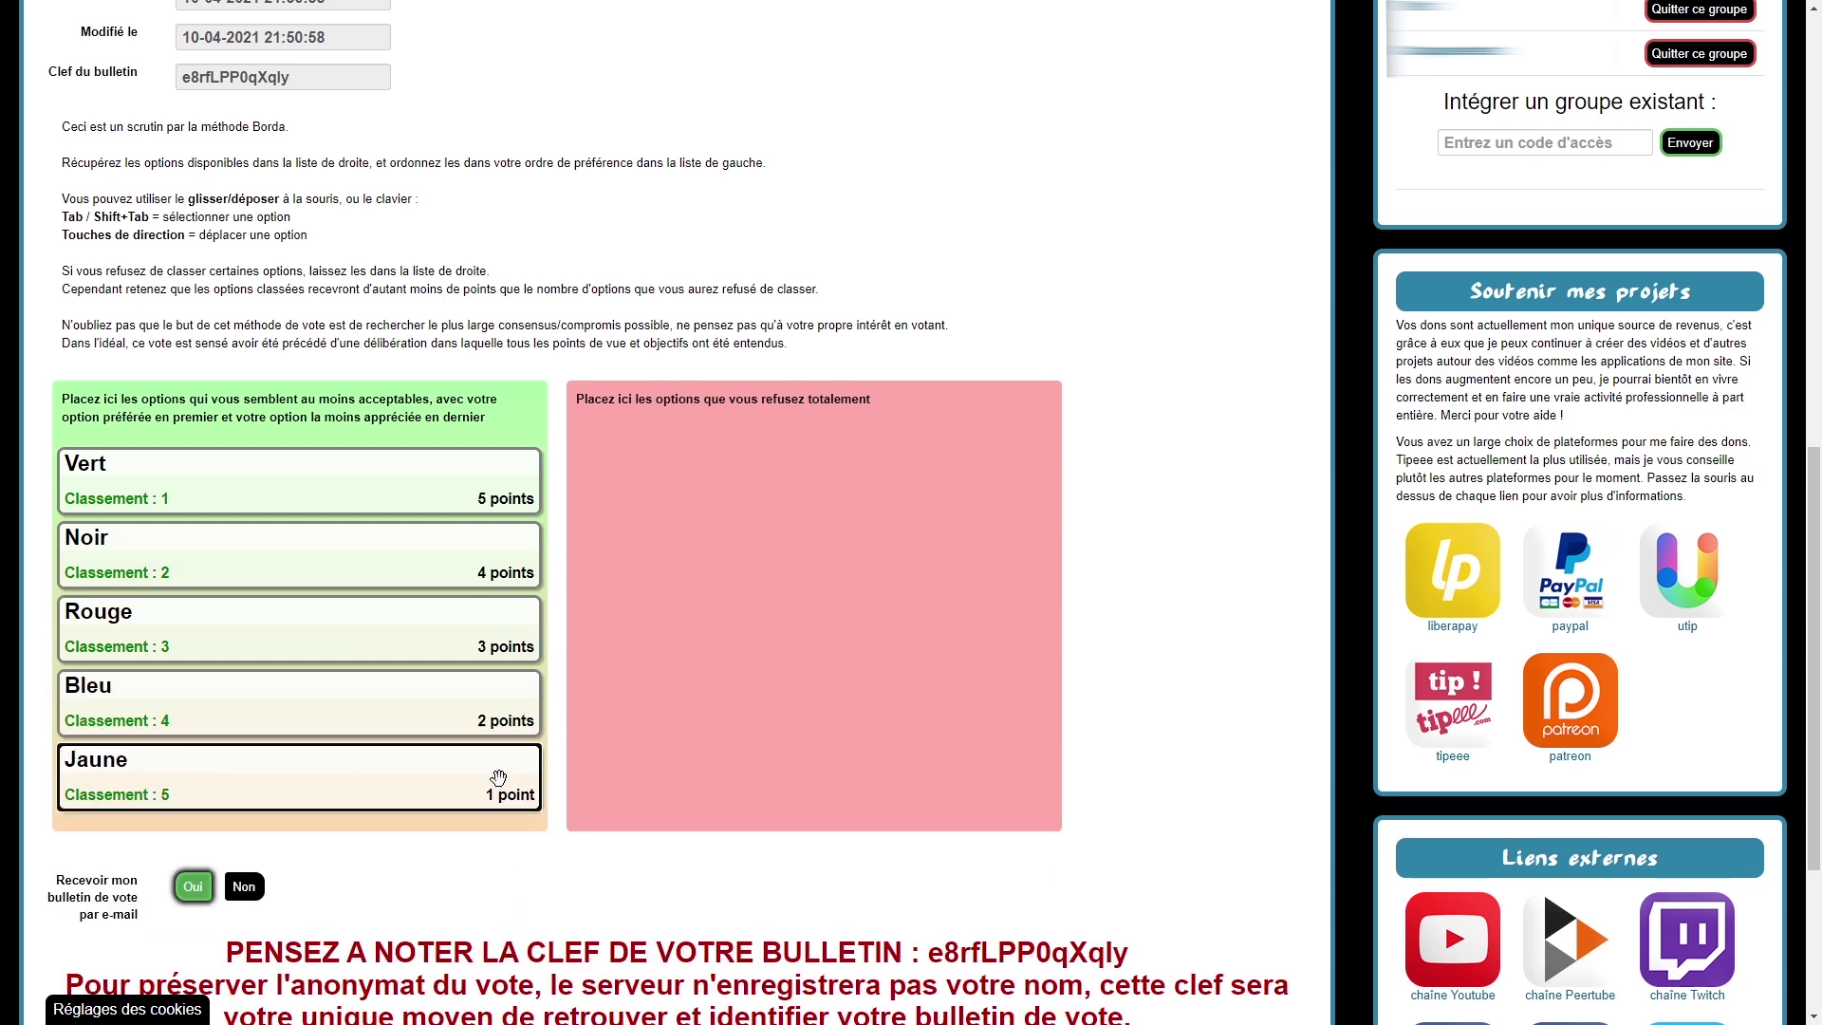
{"action": "scroll", "coordinate": [380, 664], "scroll_direction": "down", "scroll_amount": 4}
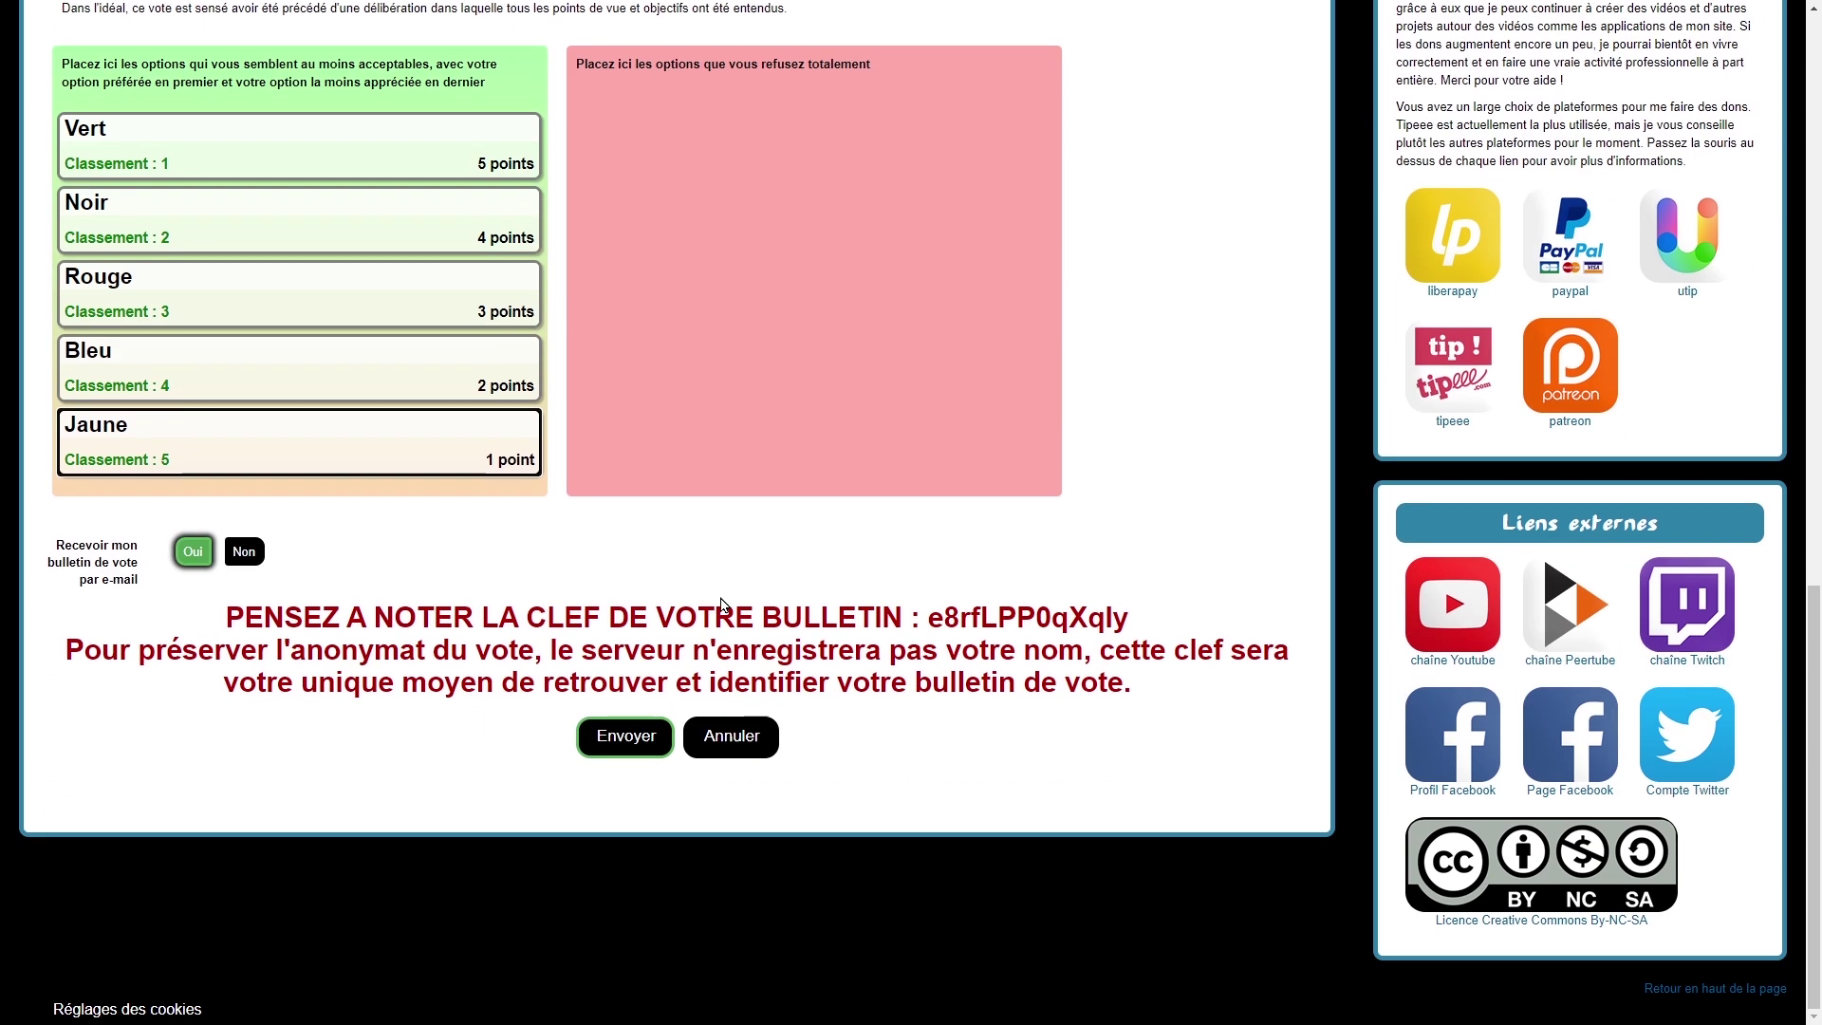
{"action": "left_click", "coordinate": [636, 739]}
{"action": "scroll", "coordinate": [854, 436], "scroll_direction": "up", "scroll_amount": 7}
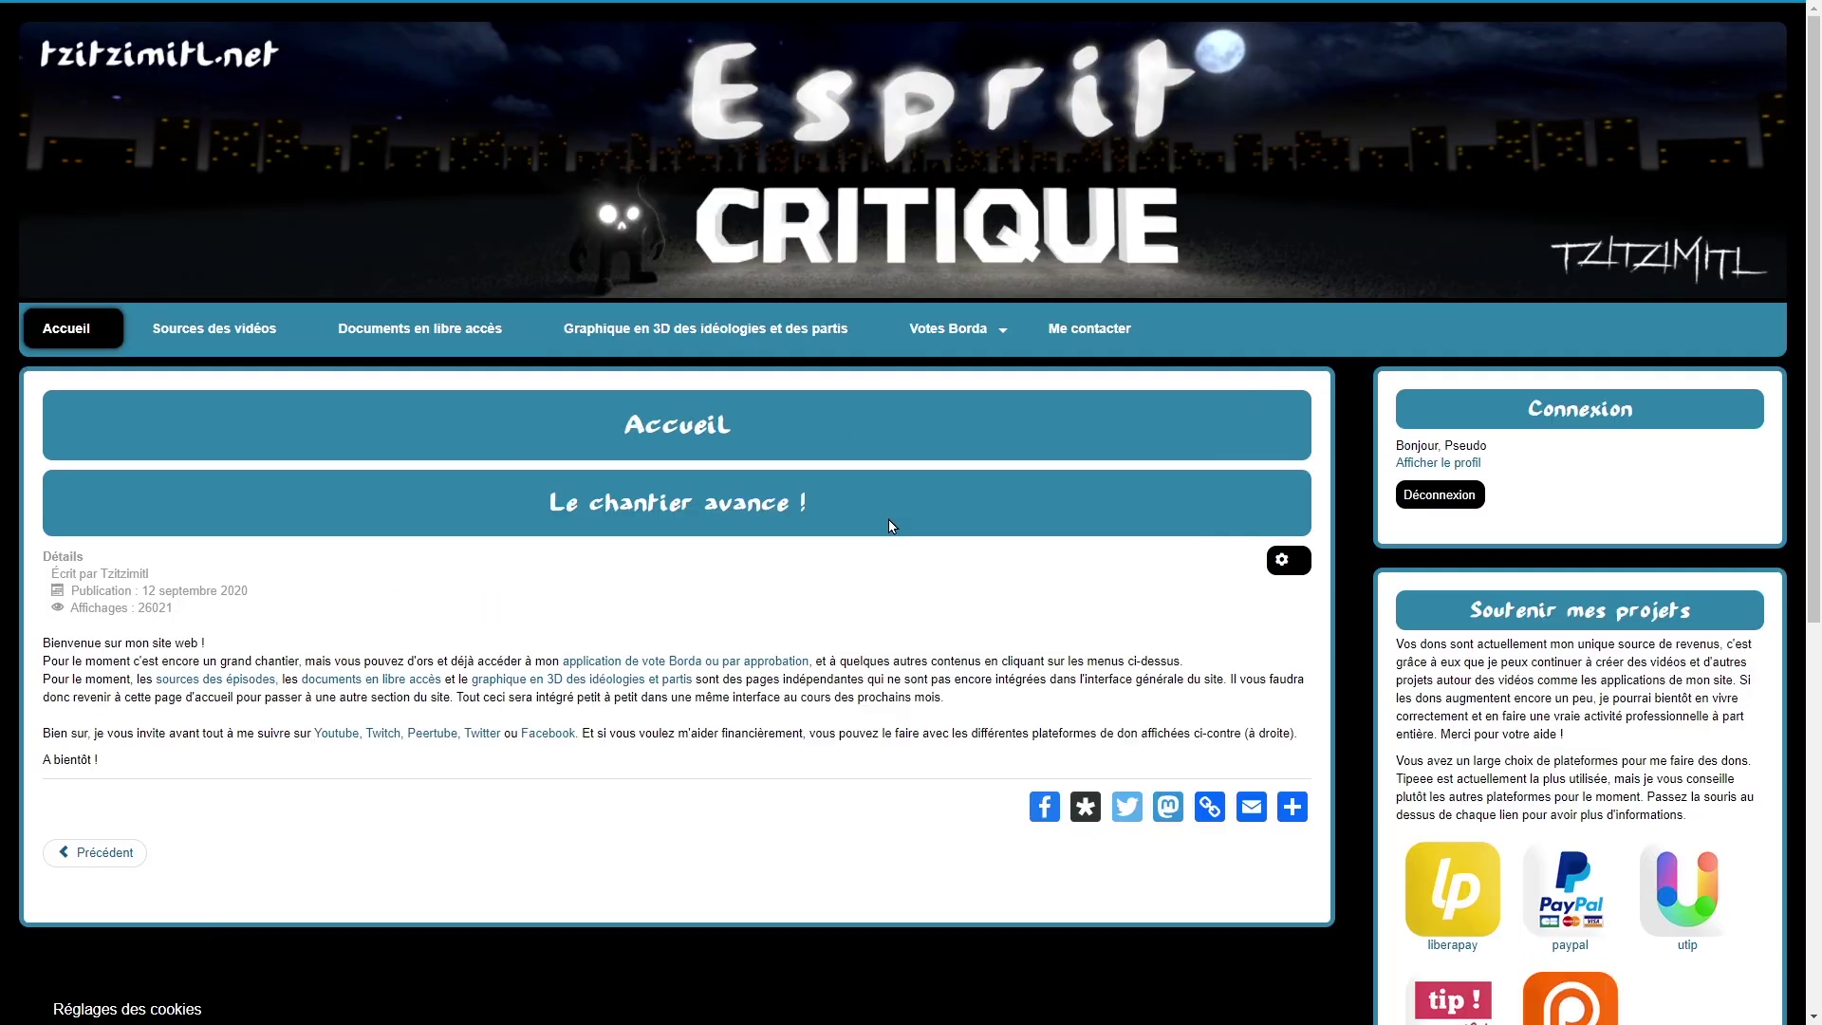
Step: Close poll 66 from Tous mes scrutins, confirming with 'Cloturer le scrutin'
{"action": "mouse_move", "coordinate": [949, 328]}
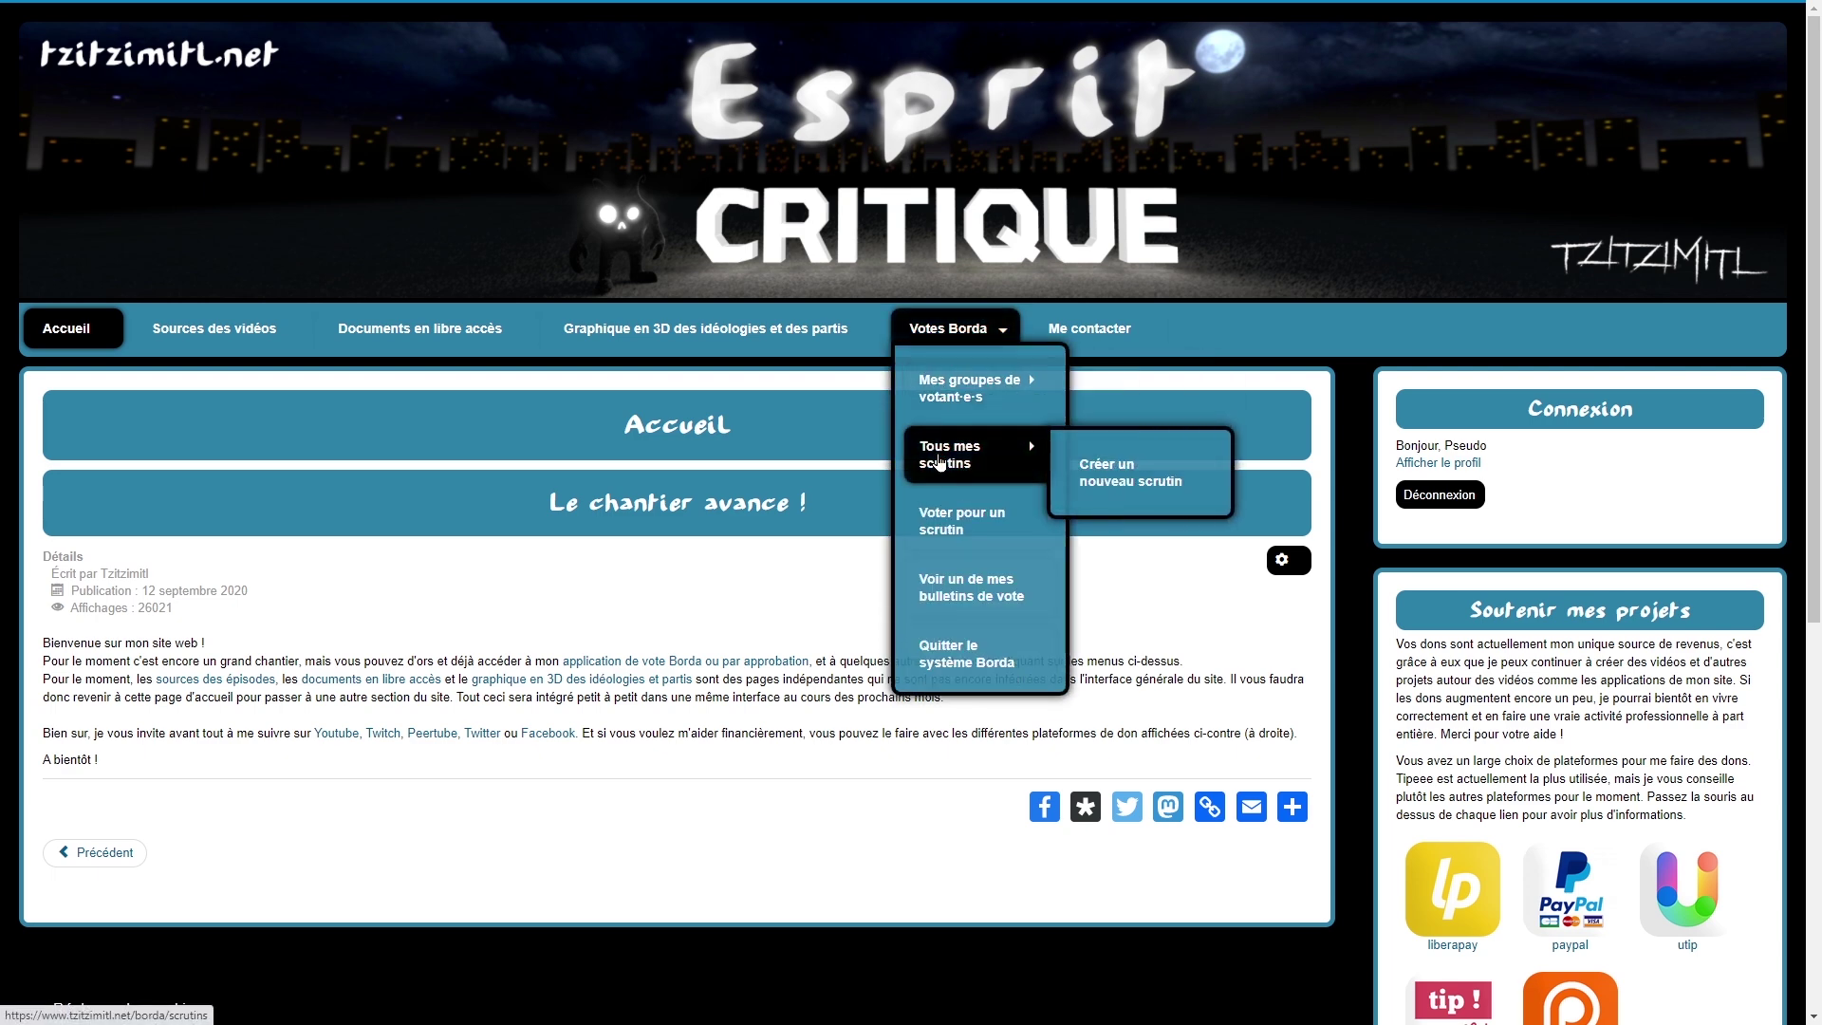
{"action": "left_click", "coordinate": [944, 449]}
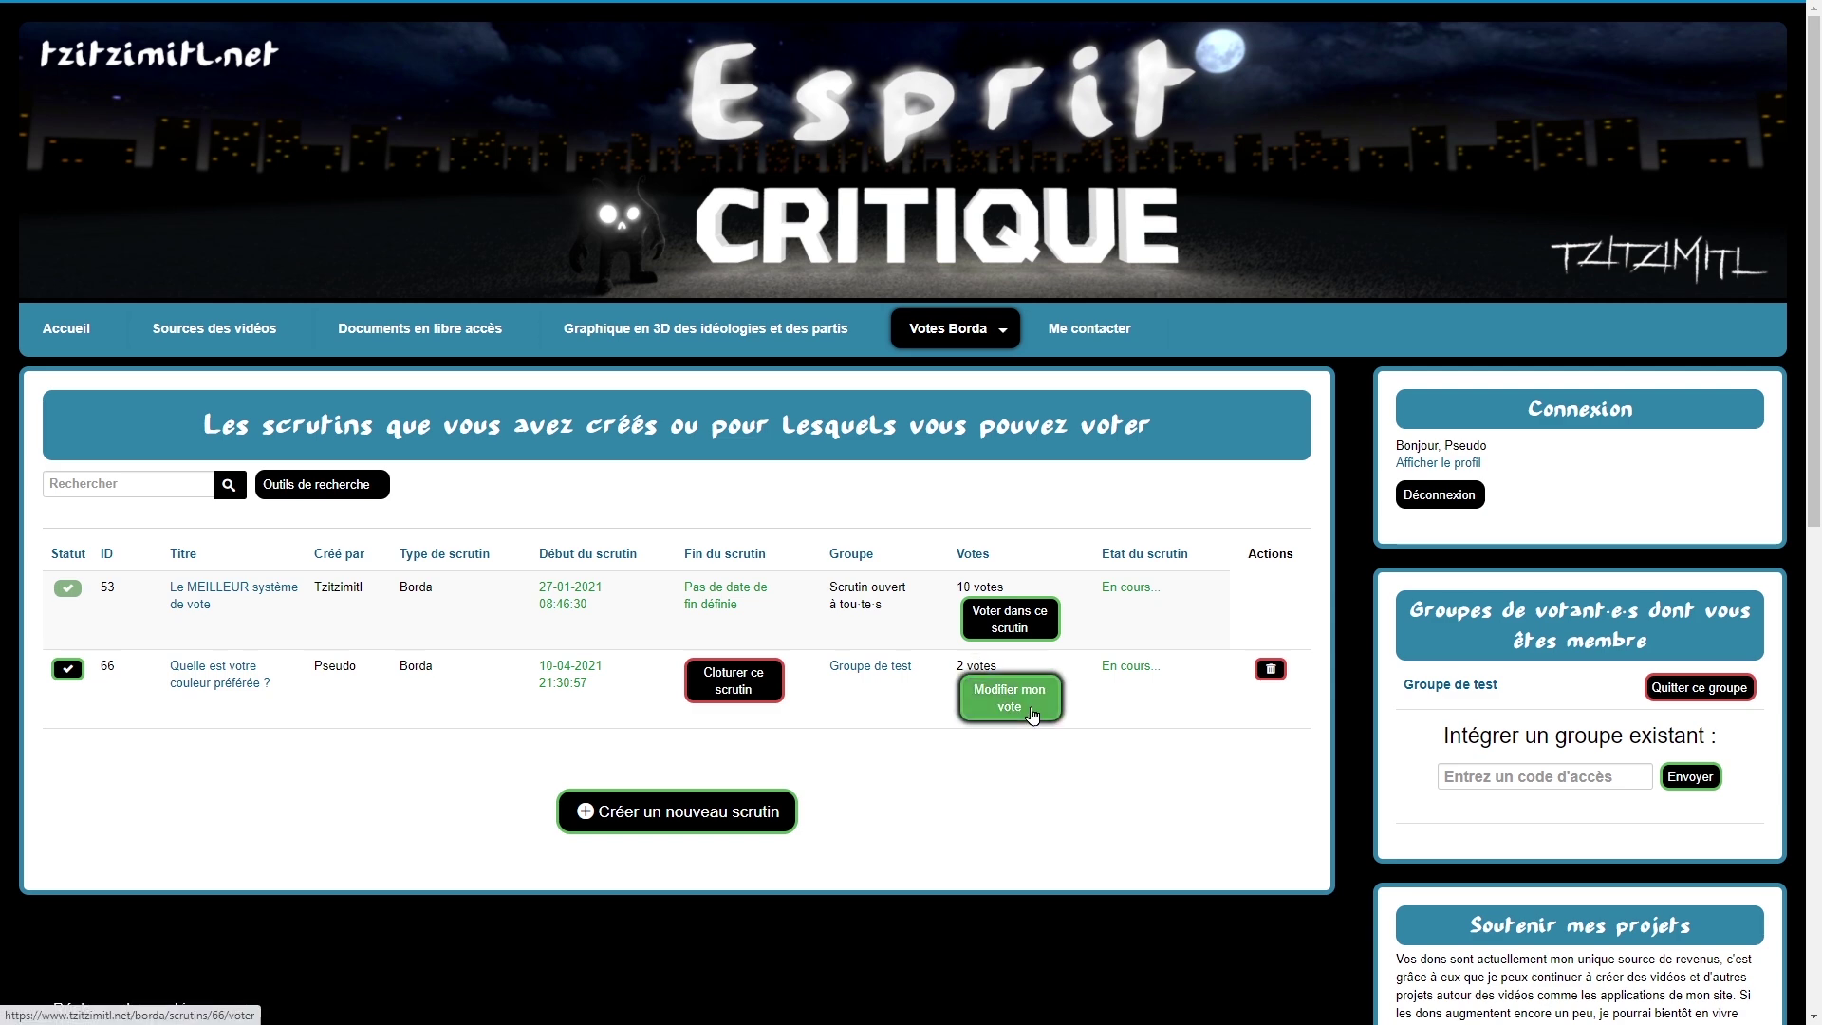
{"action": "left_click", "coordinate": [743, 682]}
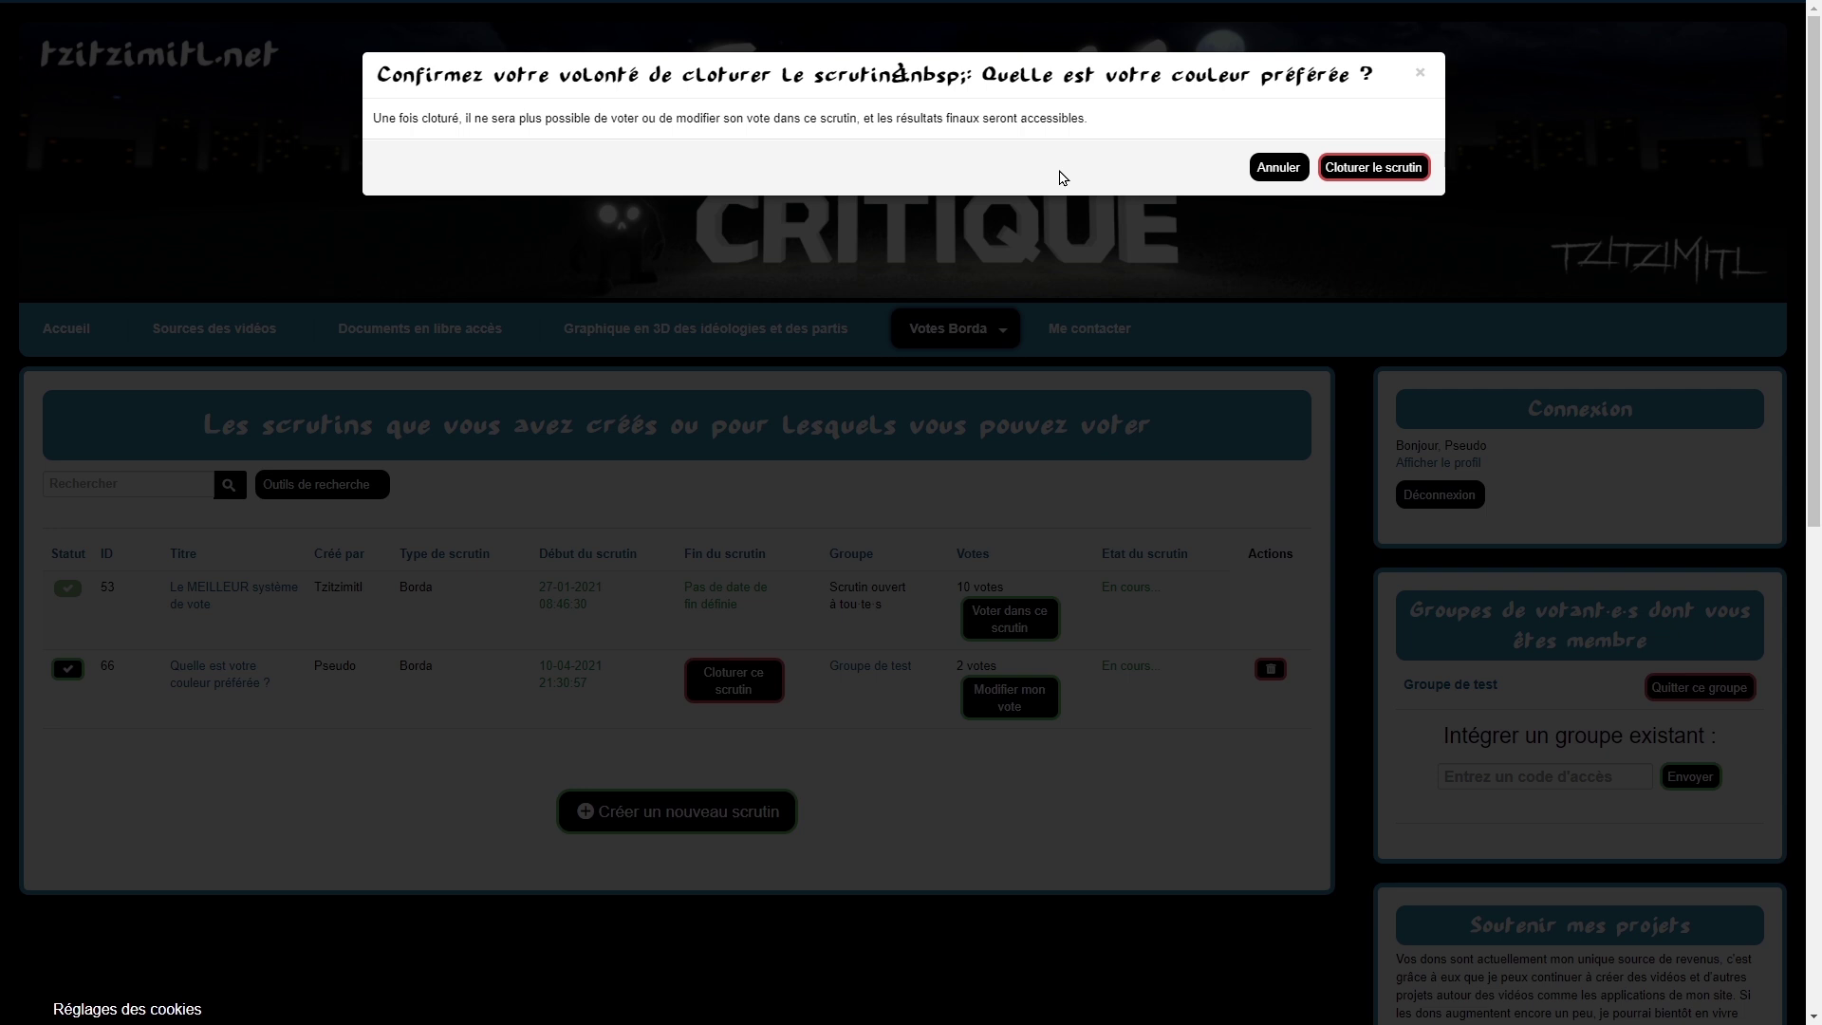
{"action": "left_click", "coordinate": [1374, 167]}
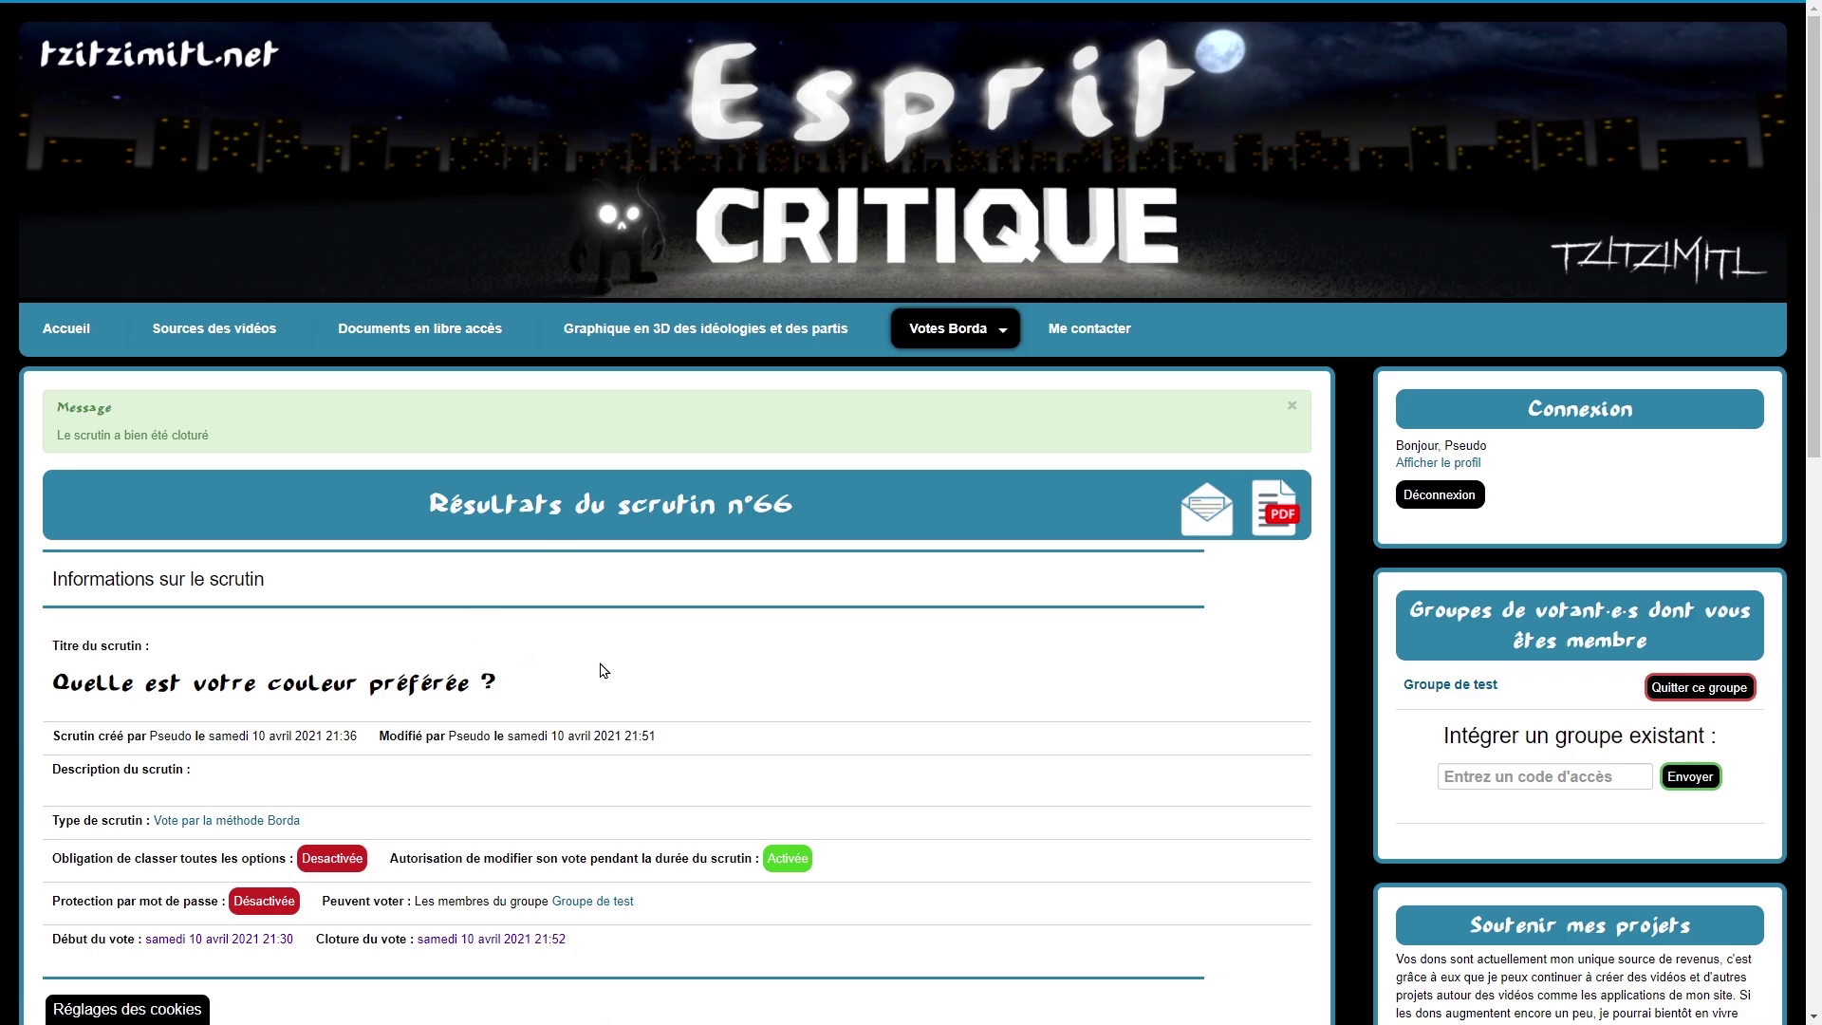
Step: Open the results of closed poll 66 from Tous mes scrutins
{"action": "scroll", "coordinate": [631, 659], "scroll_direction": "down", "scroll_amount": 2}
{"action": "mouse_move", "coordinate": [959, 155]}
{"action": "mouse_move", "coordinate": [950, 260]}
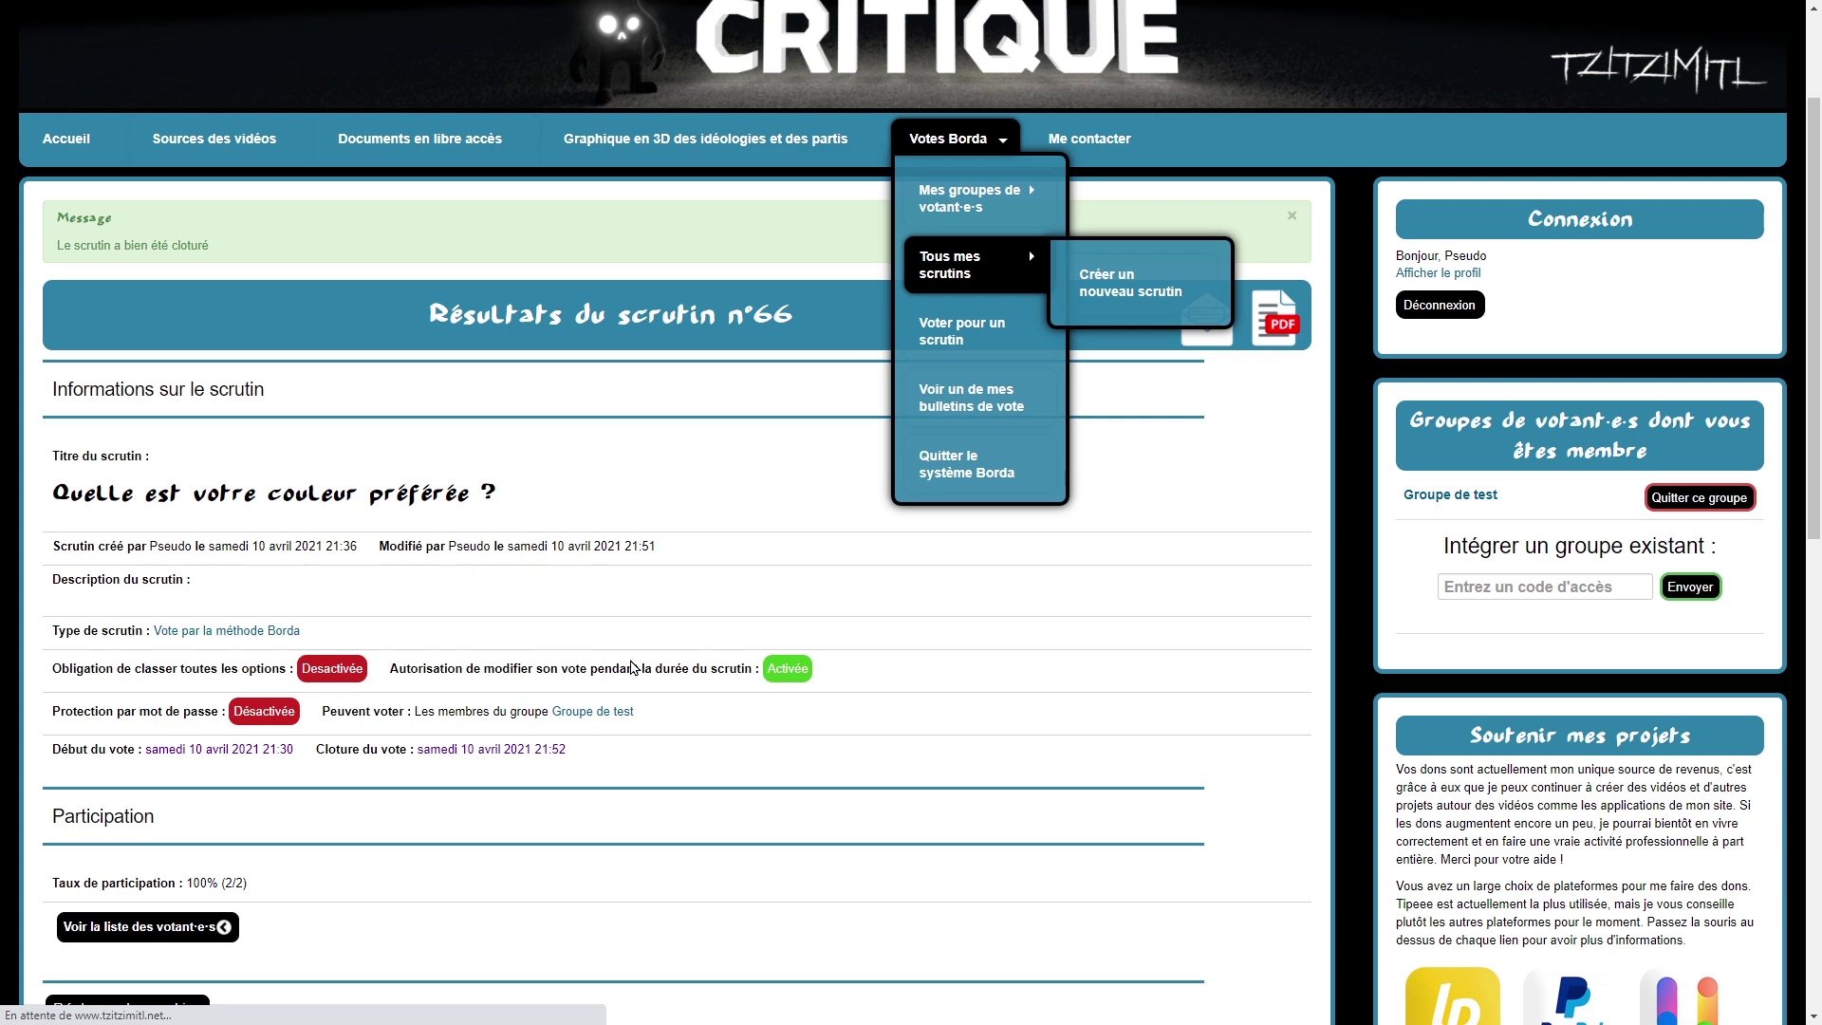
{"action": "left_click", "coordinate": [950, 260]}
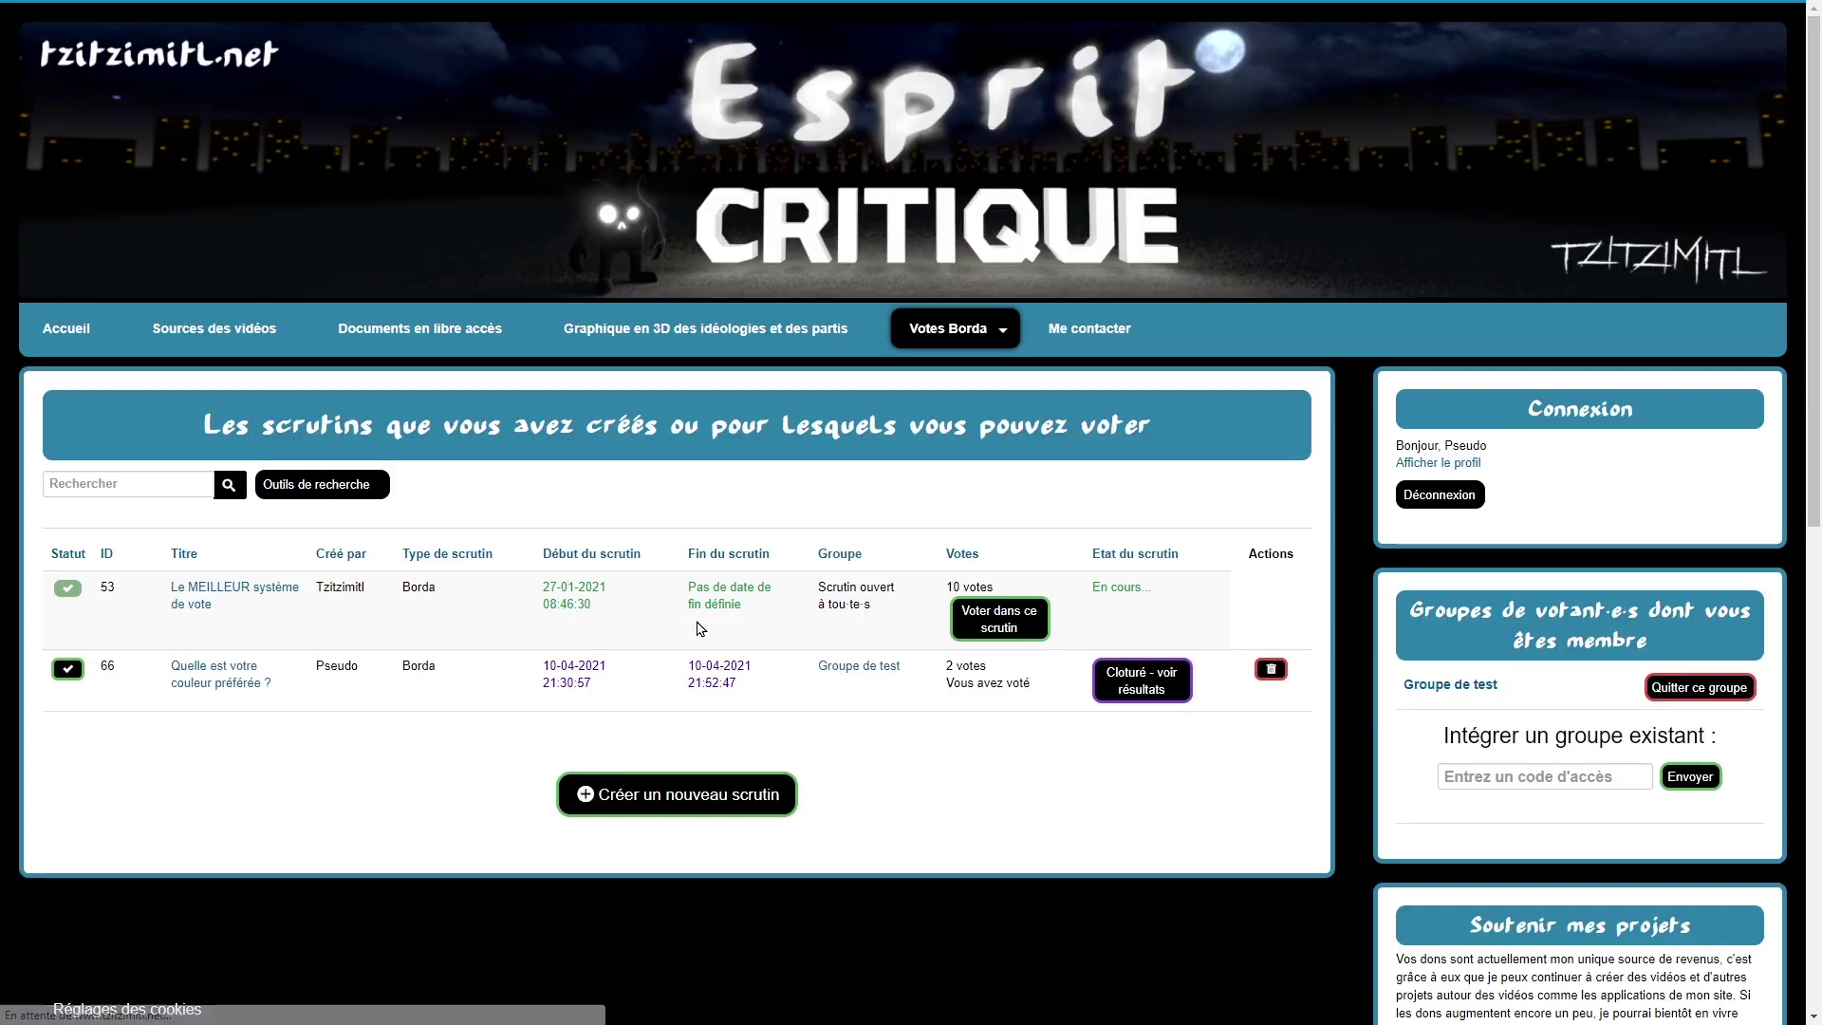
{"action": "left_click", "coordinate": [1158, 685]}
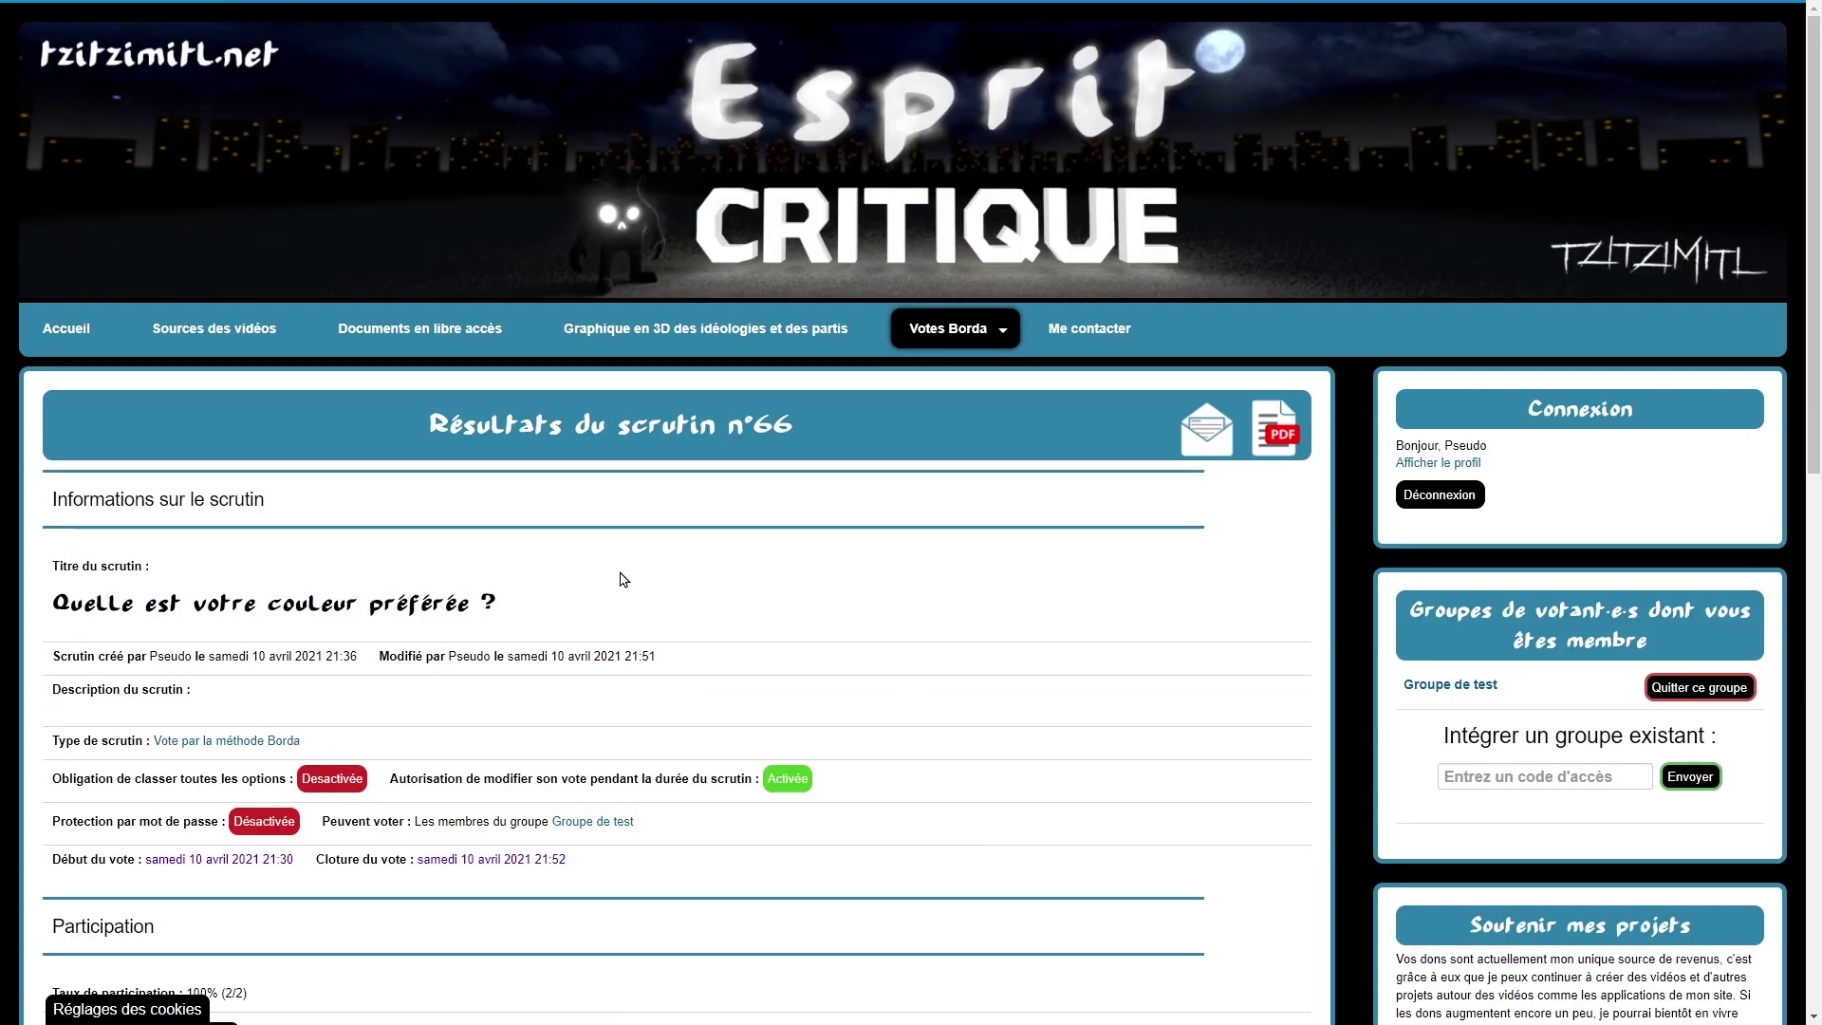
Step: Toggle the voter list, then view results: Bleu and Vert 5 points, Rouge and Noir 4, Jaune 3
{"action": "scroll", "coordinate": [651, 541], "scroll_direction": "down", "scroll_amount": 4}
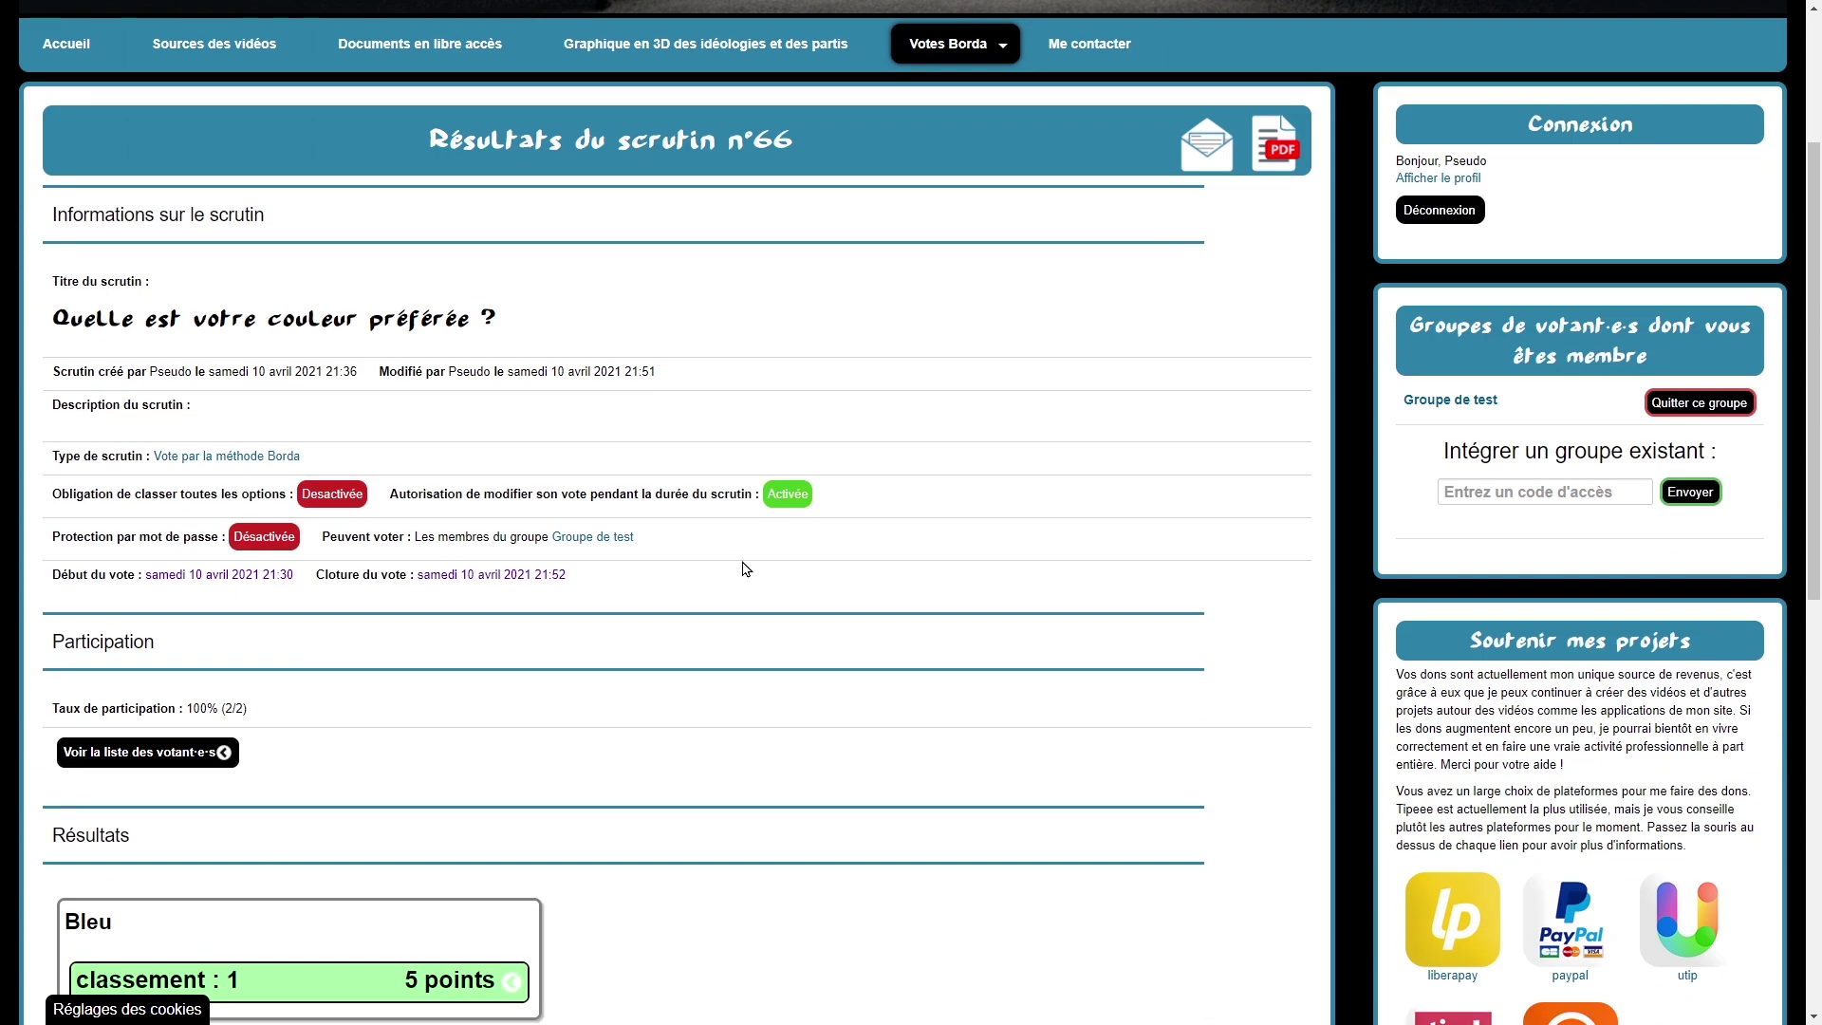
{"action": "scroll", "coordinate": [653, 740], "scroll_direction": "up", "scroll_amount": 1}
{"action": "scroll", "coordinate": [399, 551], "scroll_direction": "down", "scroll_amount": 2}
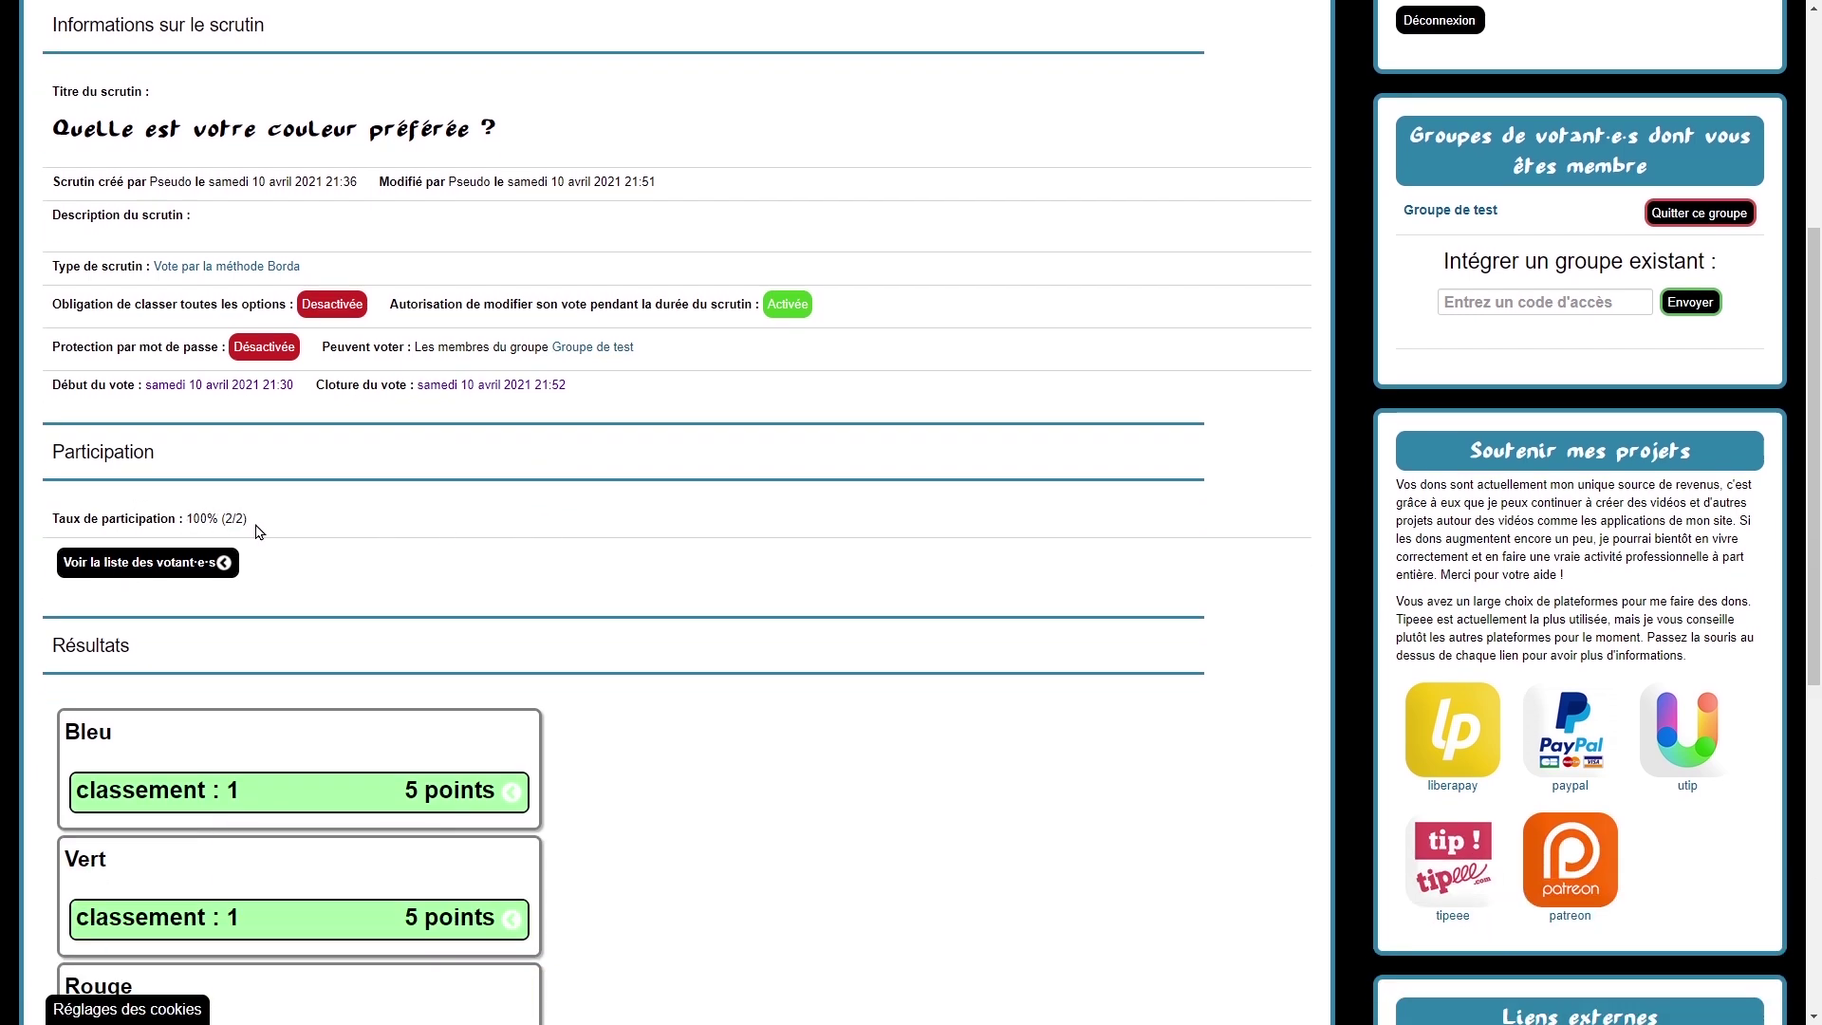
{"action": "left_click", "coordinate": [220, 566]}
{"action": "left_click", "coordinate": [221, 566]}
{"action": "scroll", "coordinate": [622, 536], "scroll_direction": "down", "scroll_amount": 4}
{"action": "scroll", "coordinate": [624, 528], "scroll_direction": "down", "scroll_amount": 1}
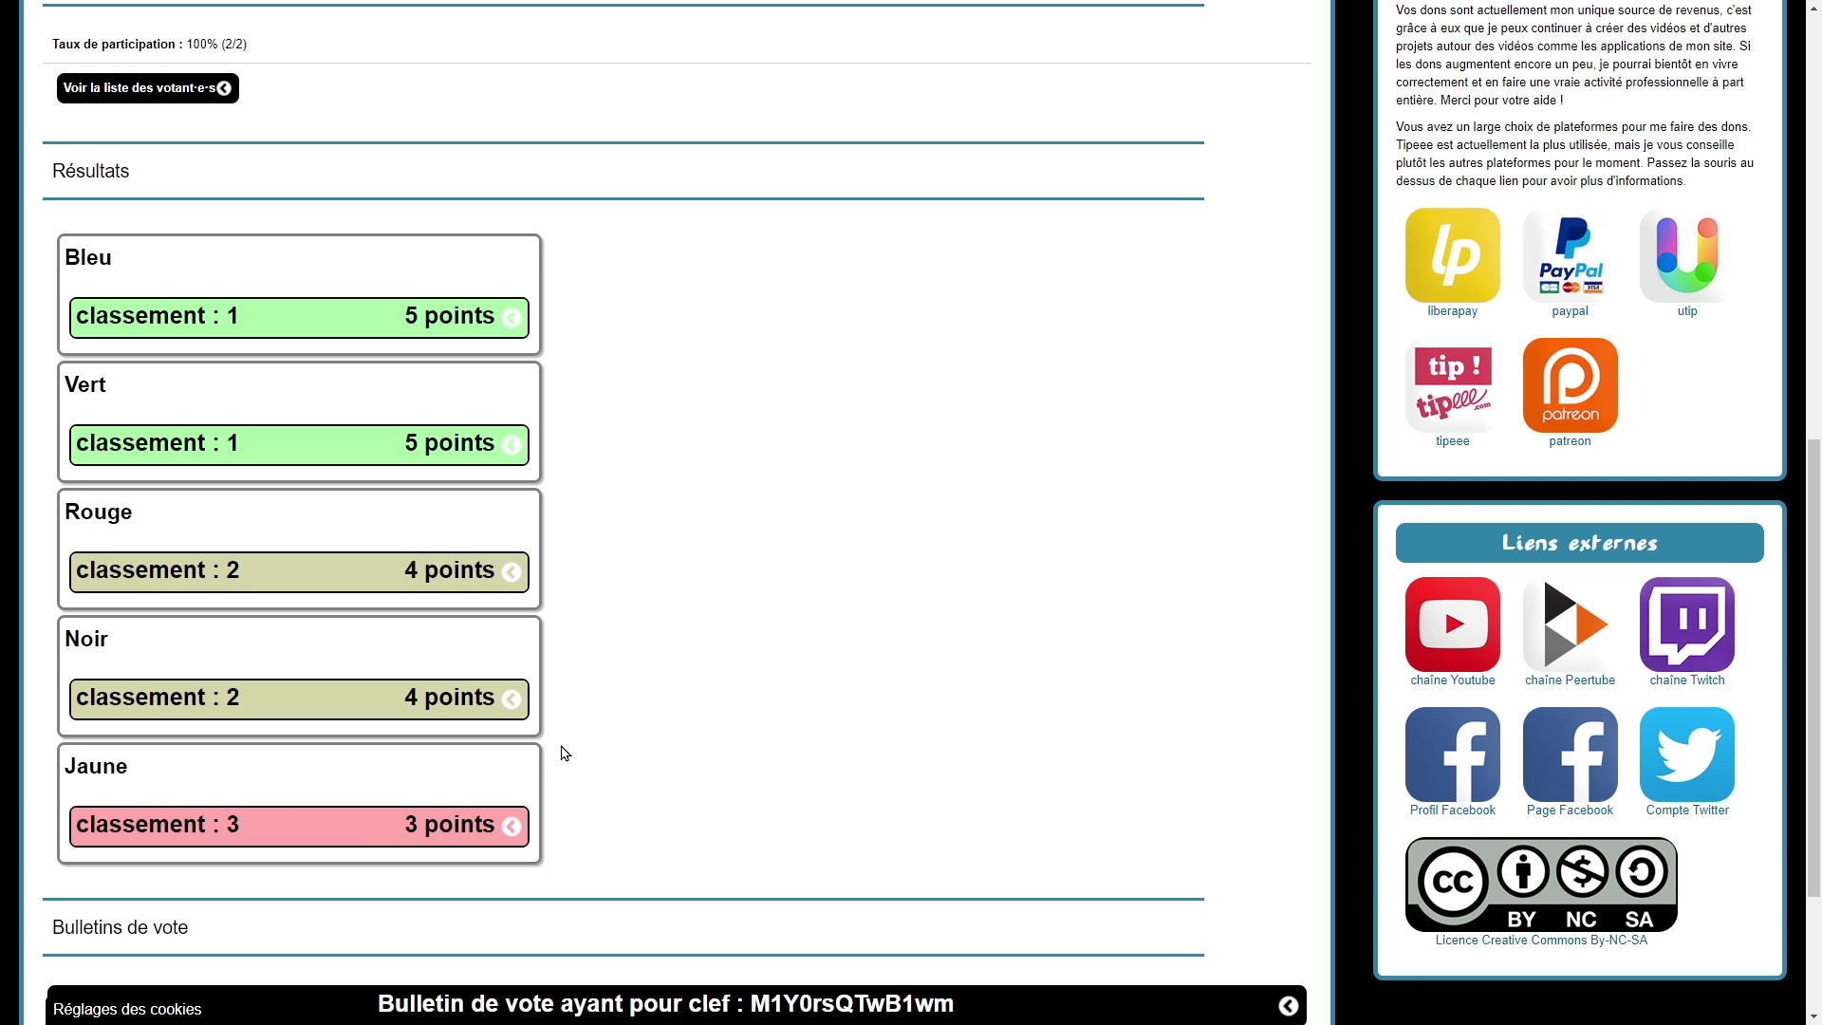
Step: Expand per-rank counts for Bleu, Vert, Rouge, Noir and Jaune, plus the first ballot
{"action": "left_click", "coordinate": [510, 328]}
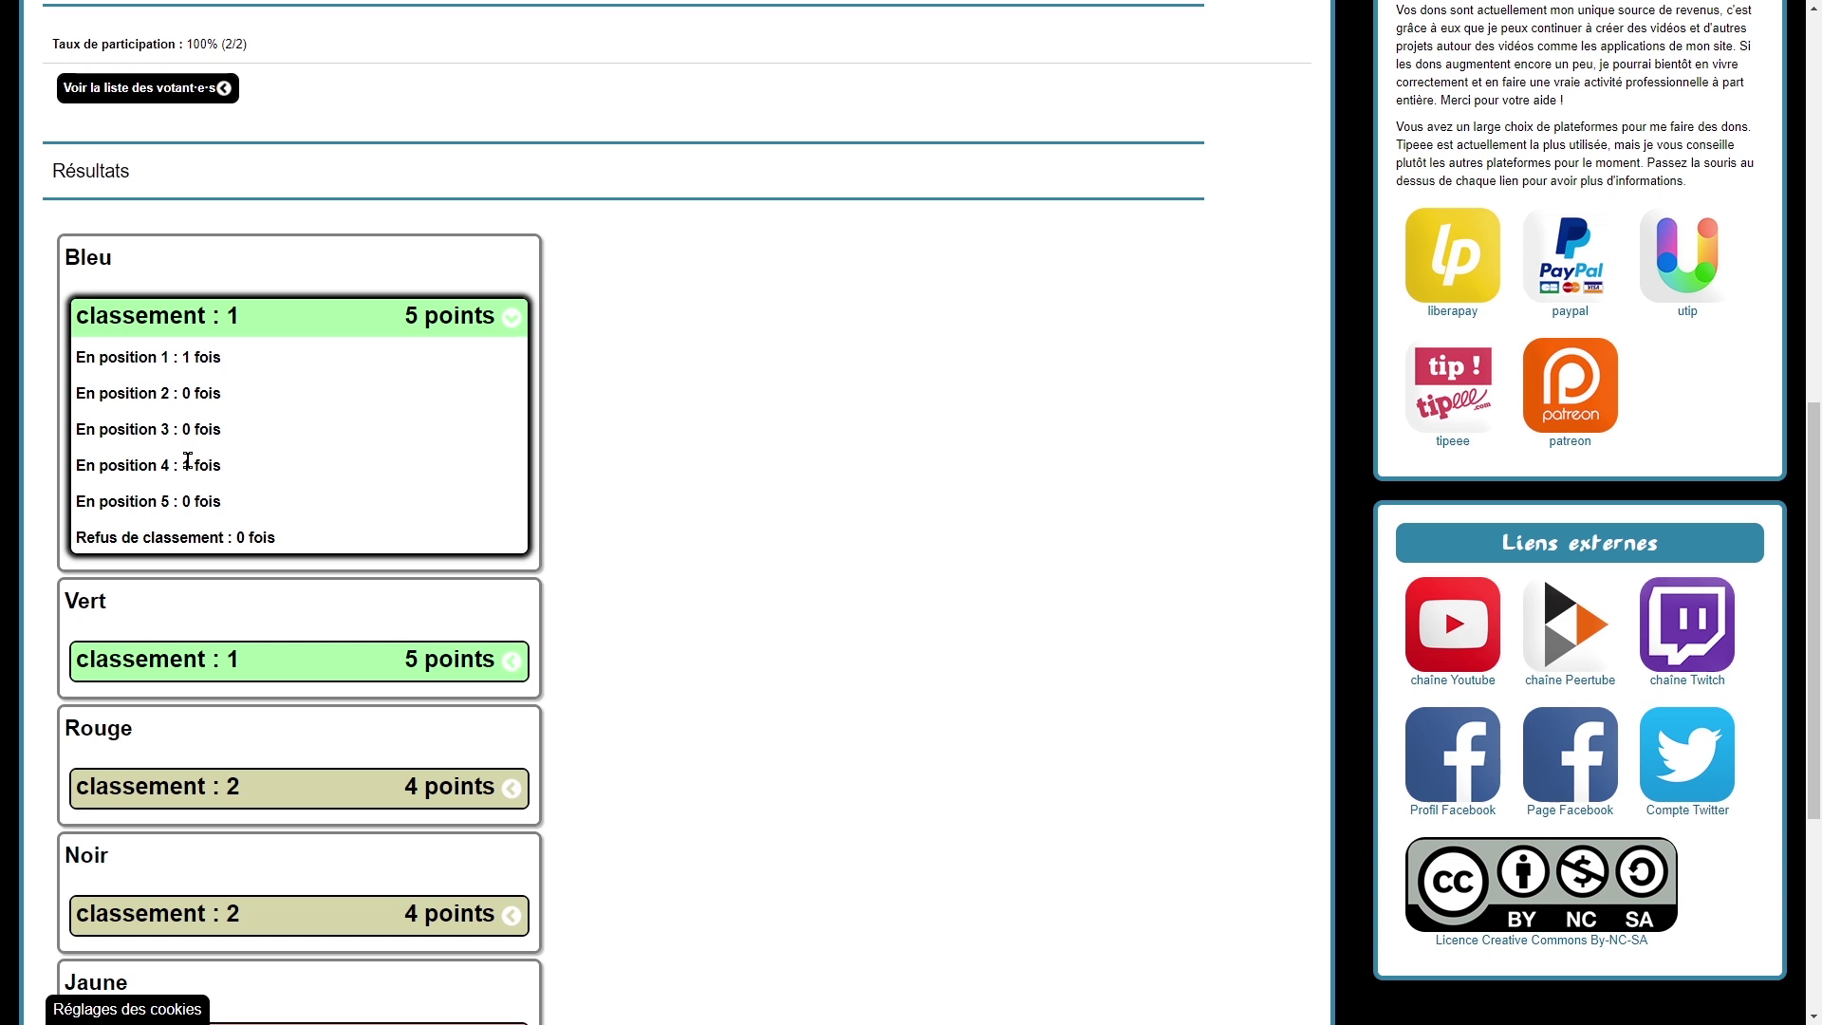
{"action": "left_click", "coordinate": [511, 661]}
{"action": "scroll", "coordinate": [235, 510], "scroll_direction": "down", "scroll_amount": 2}
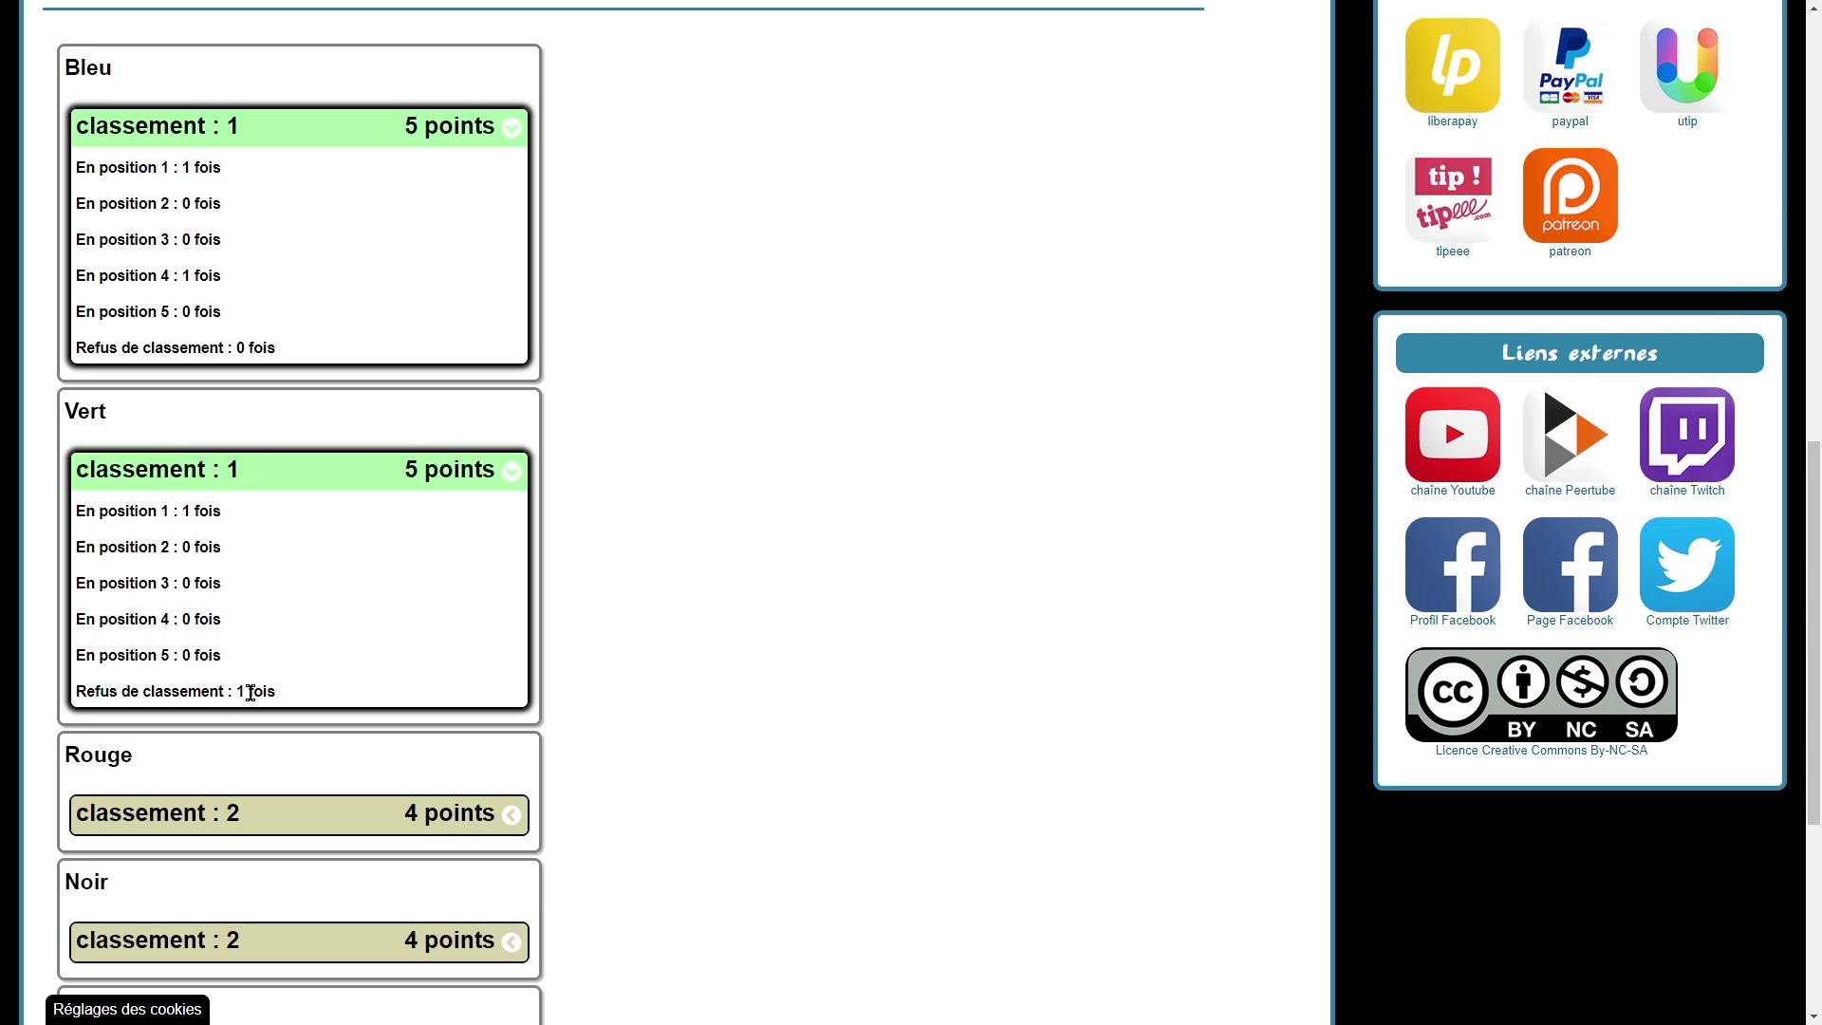
{"action": "scroll", "coordinate": [582, 467], "scroll_direction": "down", "scroll_amount": 4}
{"action": "left_click", "coordinate": [512, 468]}
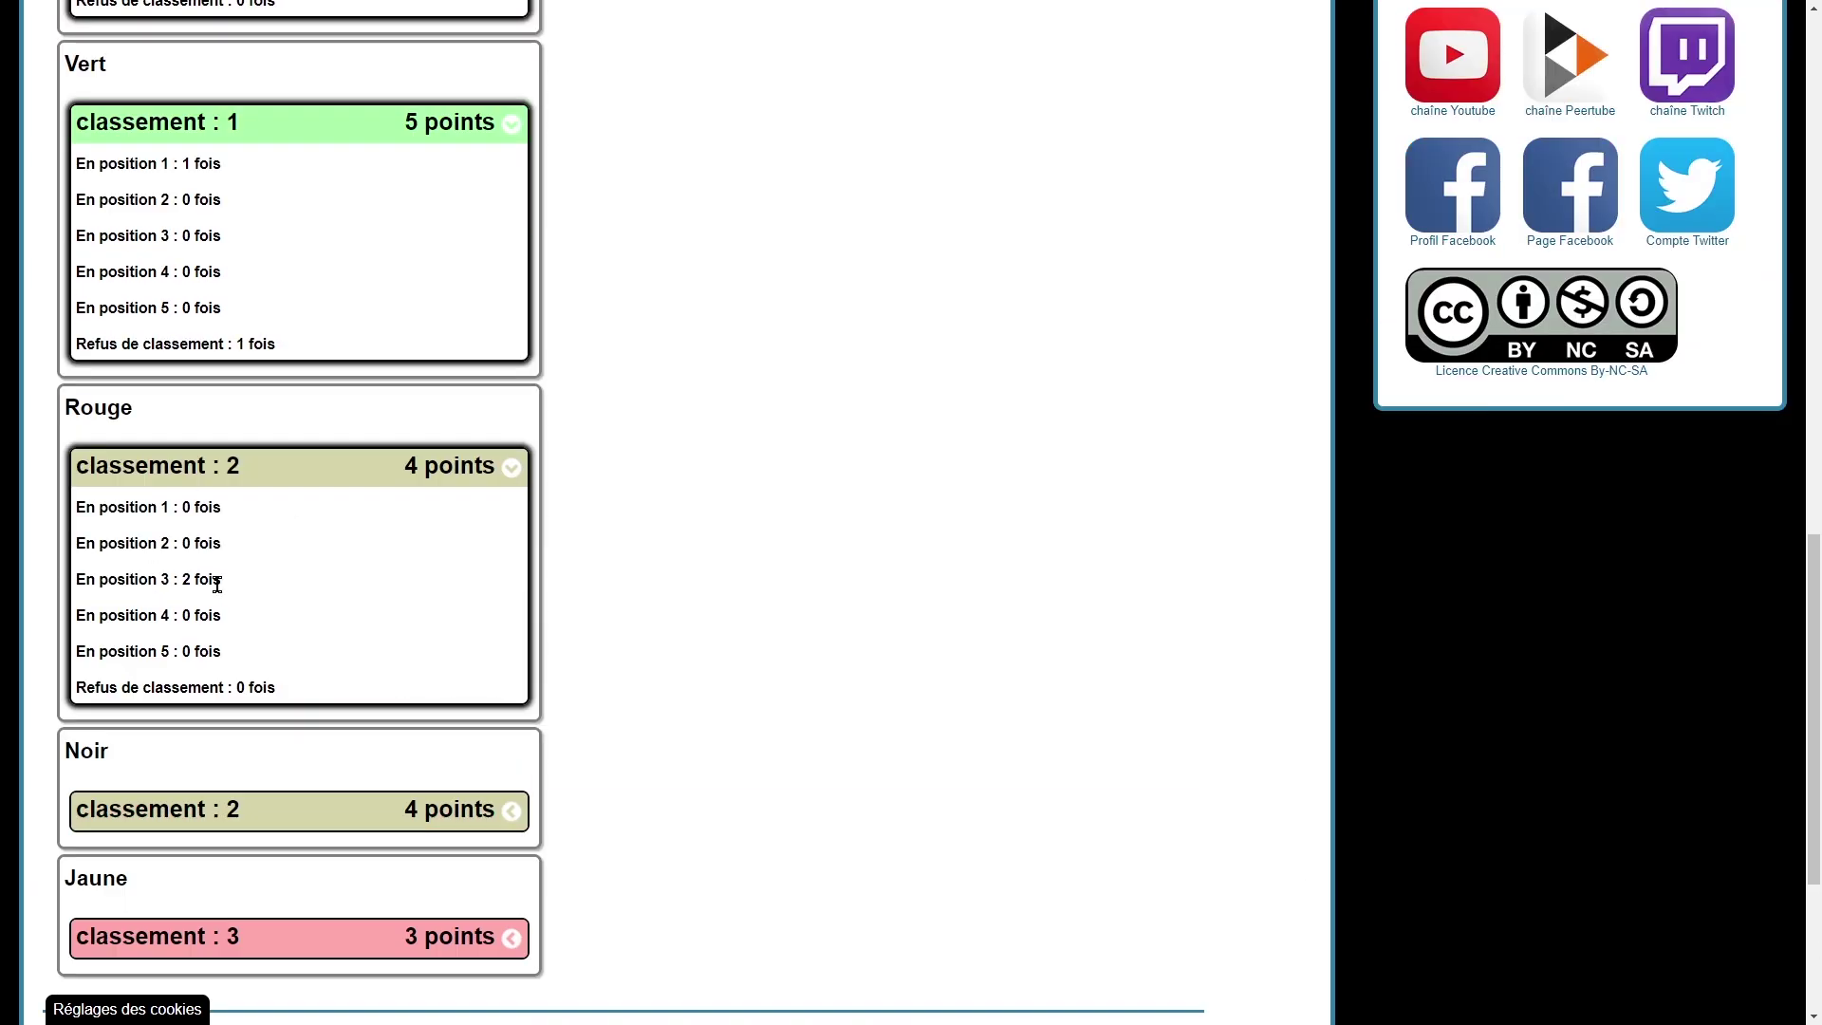
{"action": "scroll", "coordinate": [212, 582], "scroll_direction": "down", "scroll_amount": 4}
{"action": "left_click", "coordinate": [183, 430]}
{"action": "left_click", "coordinate": [510, 775]}
{"action": "scroll", "coordinate": [911, 741], "scroll_direction": "down", "scroll_amount": 4}
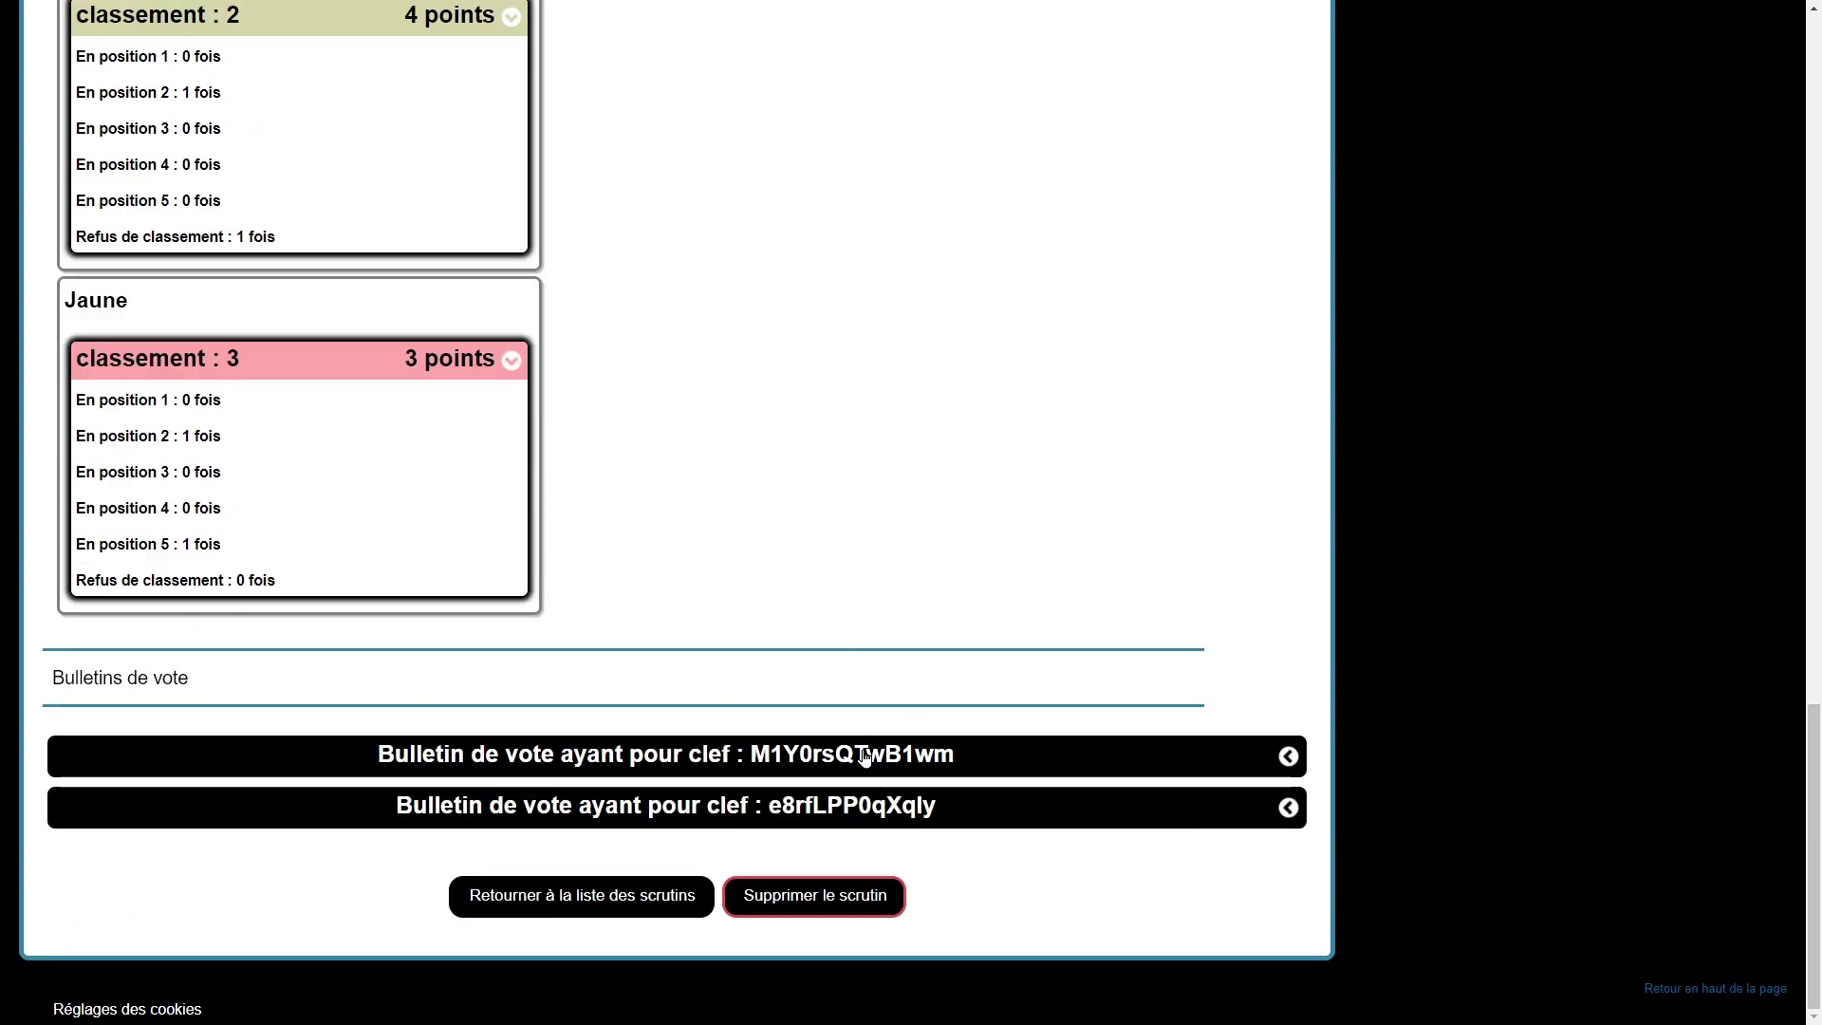
{"action": "left_click", "coordinate": [864, 756]}
{"action": "scroll", "coordinate": [838, 623], "scroll_direction": "down", "scroll_amount": 5}
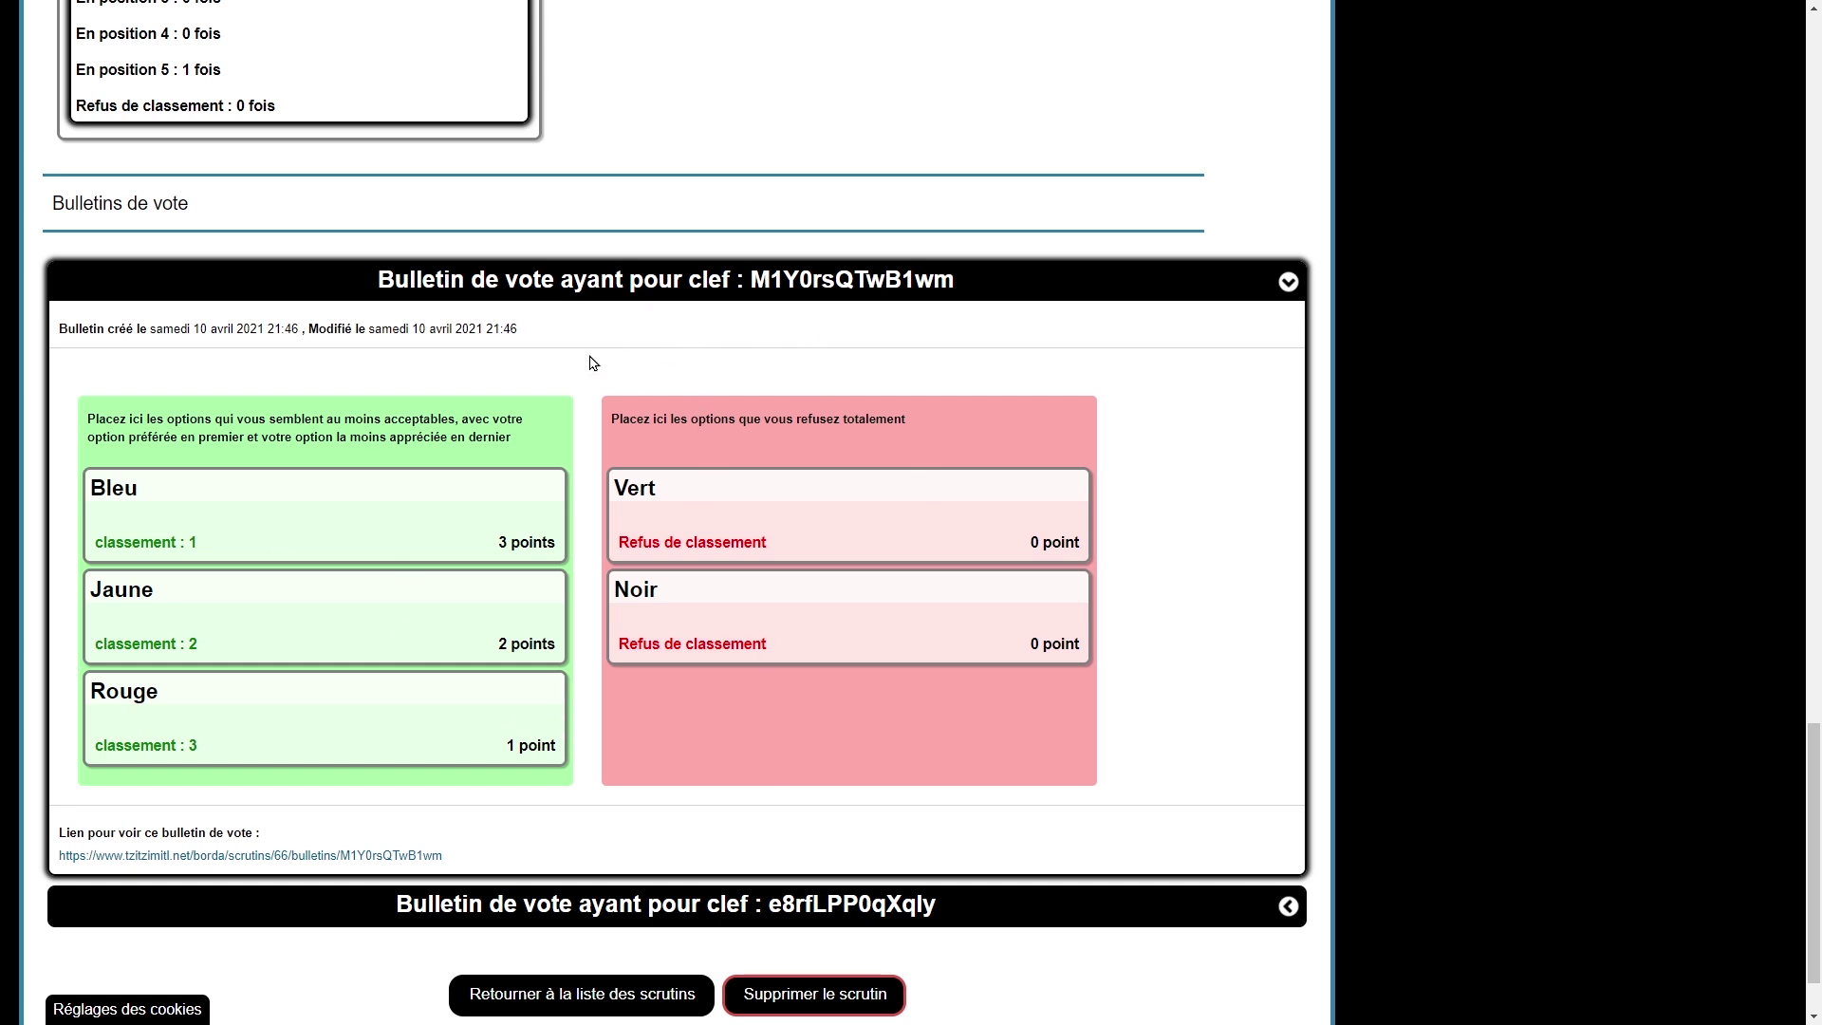
{"action": "scroll", "coordinate": [973, 664], "scroll_direction": "down", "scroll_amount": 1}
{"action": "left_click", "coordinate": [987, 814]}
{"action": "scroll", "coordinate": [793, 665], "scroll_direction": "down", "scroll_amount": 7}
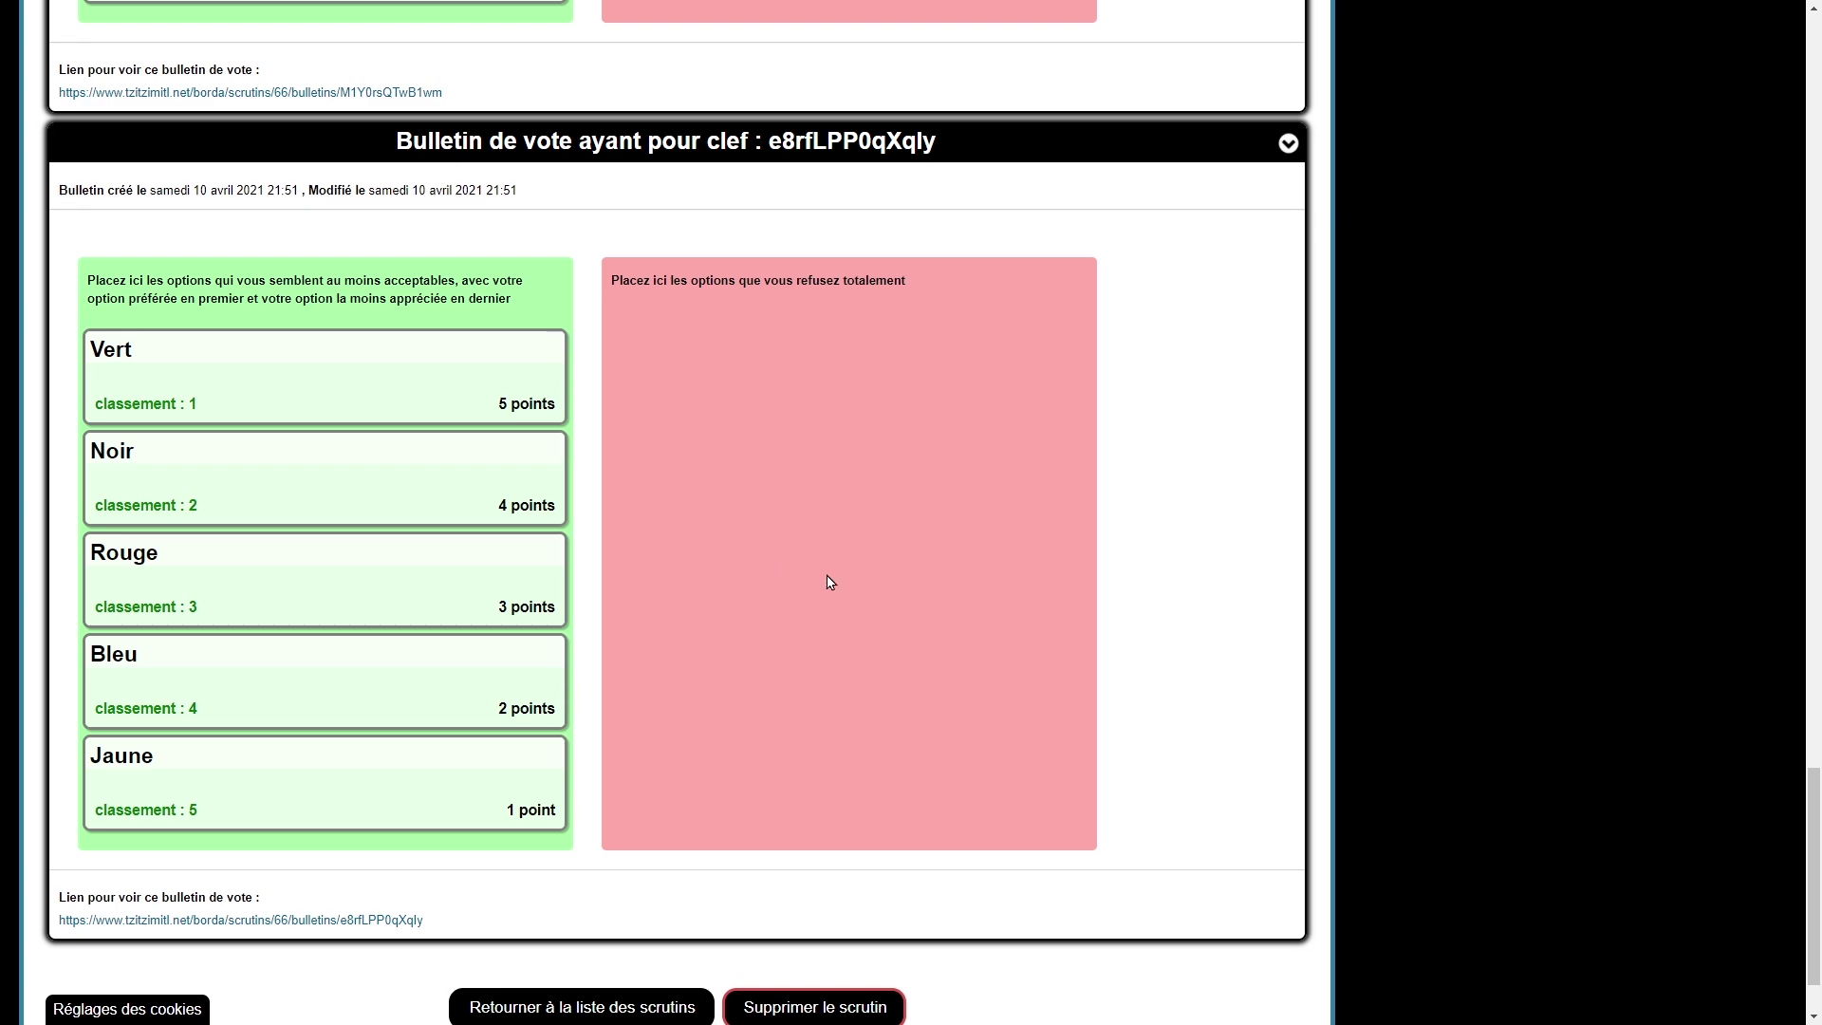
{"action": "scroll", "coordinate": [780, 573], "scroll_direction": "up", "scroll_amount": 4}
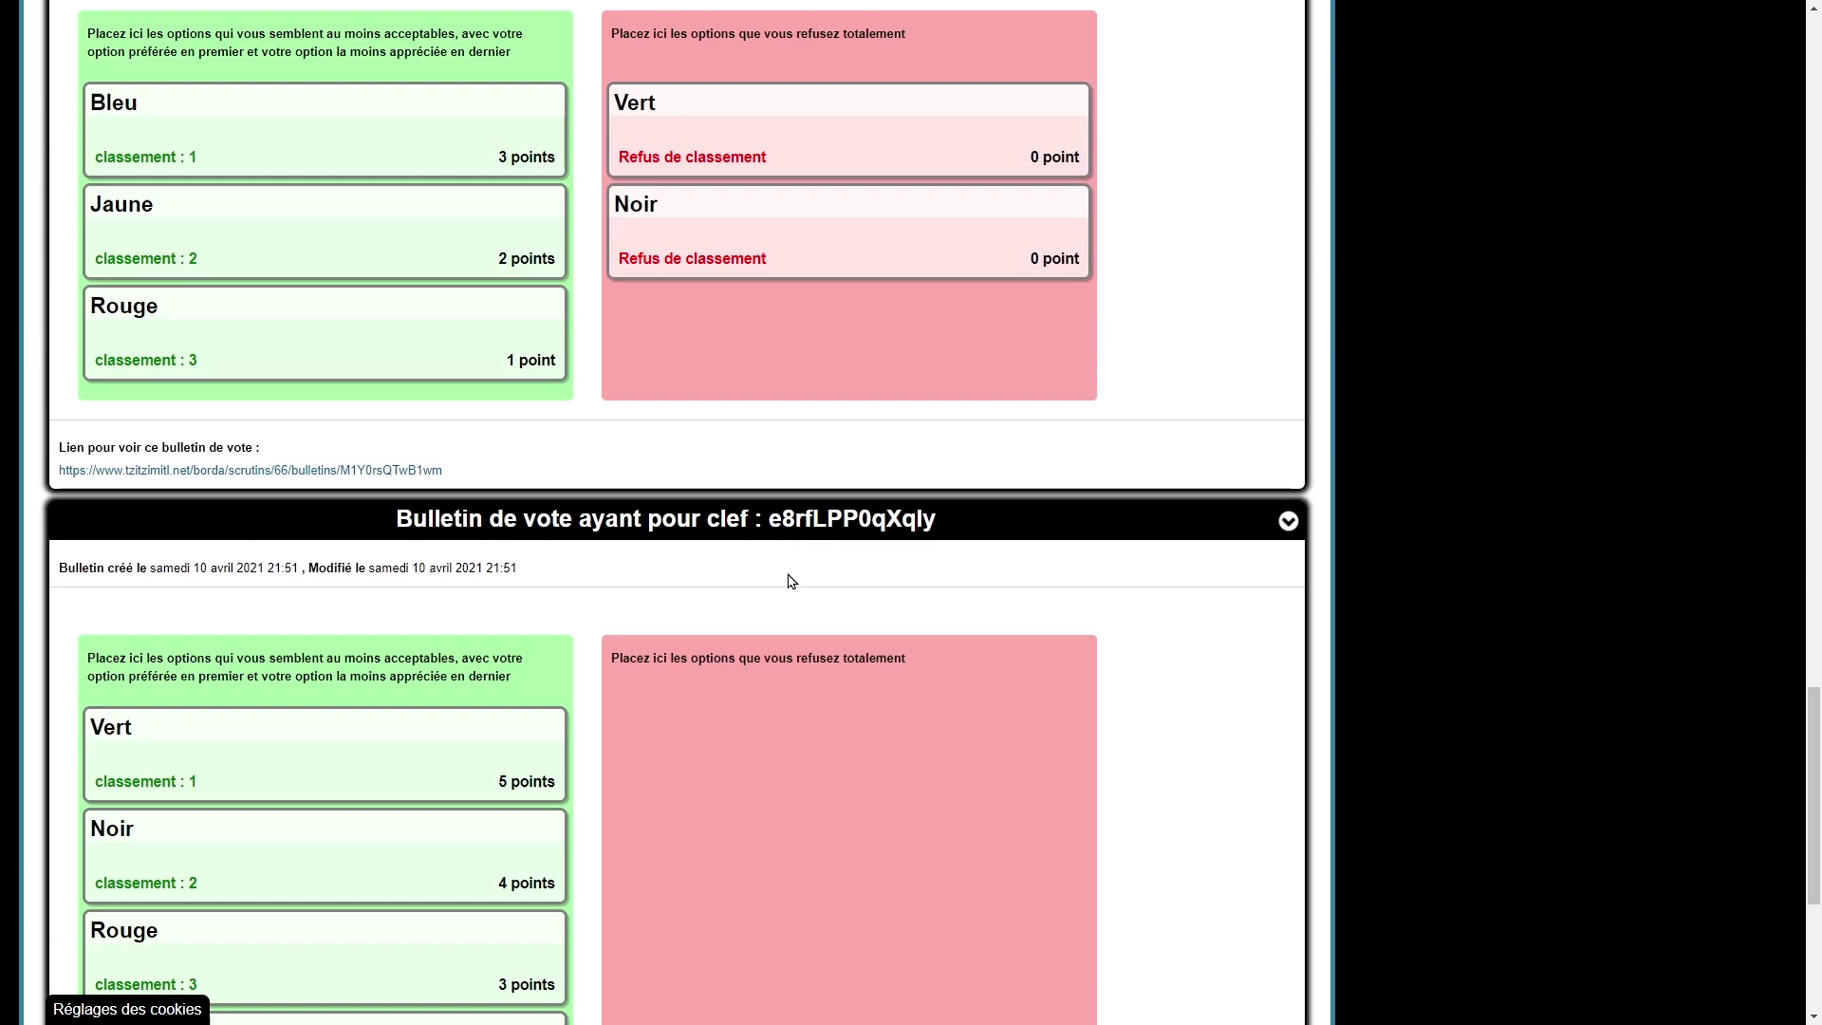
{"action": "scroll", "coordinate": [721, 626], "scroll_direction": "down", "scroll_amount": 4}
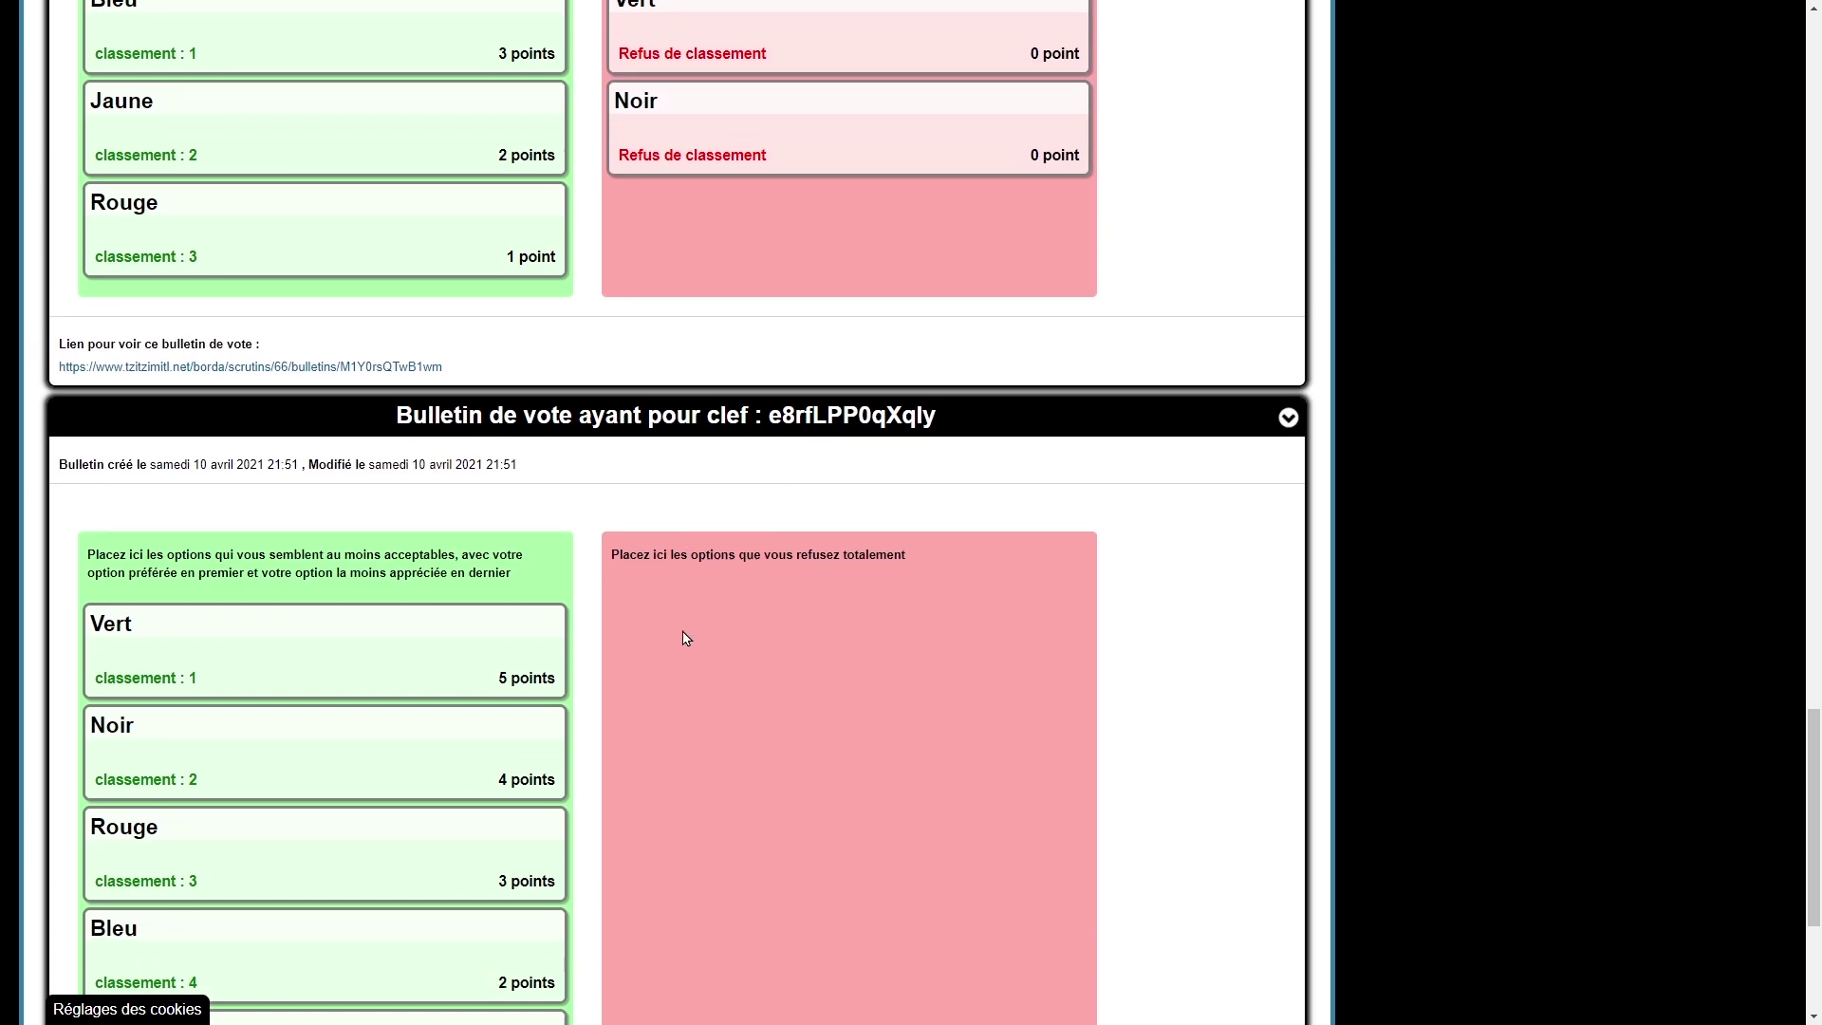
{"action": "scroll", "coordinate": [704, 608], "scroll_direction": "up", "scroll_amount": 8}
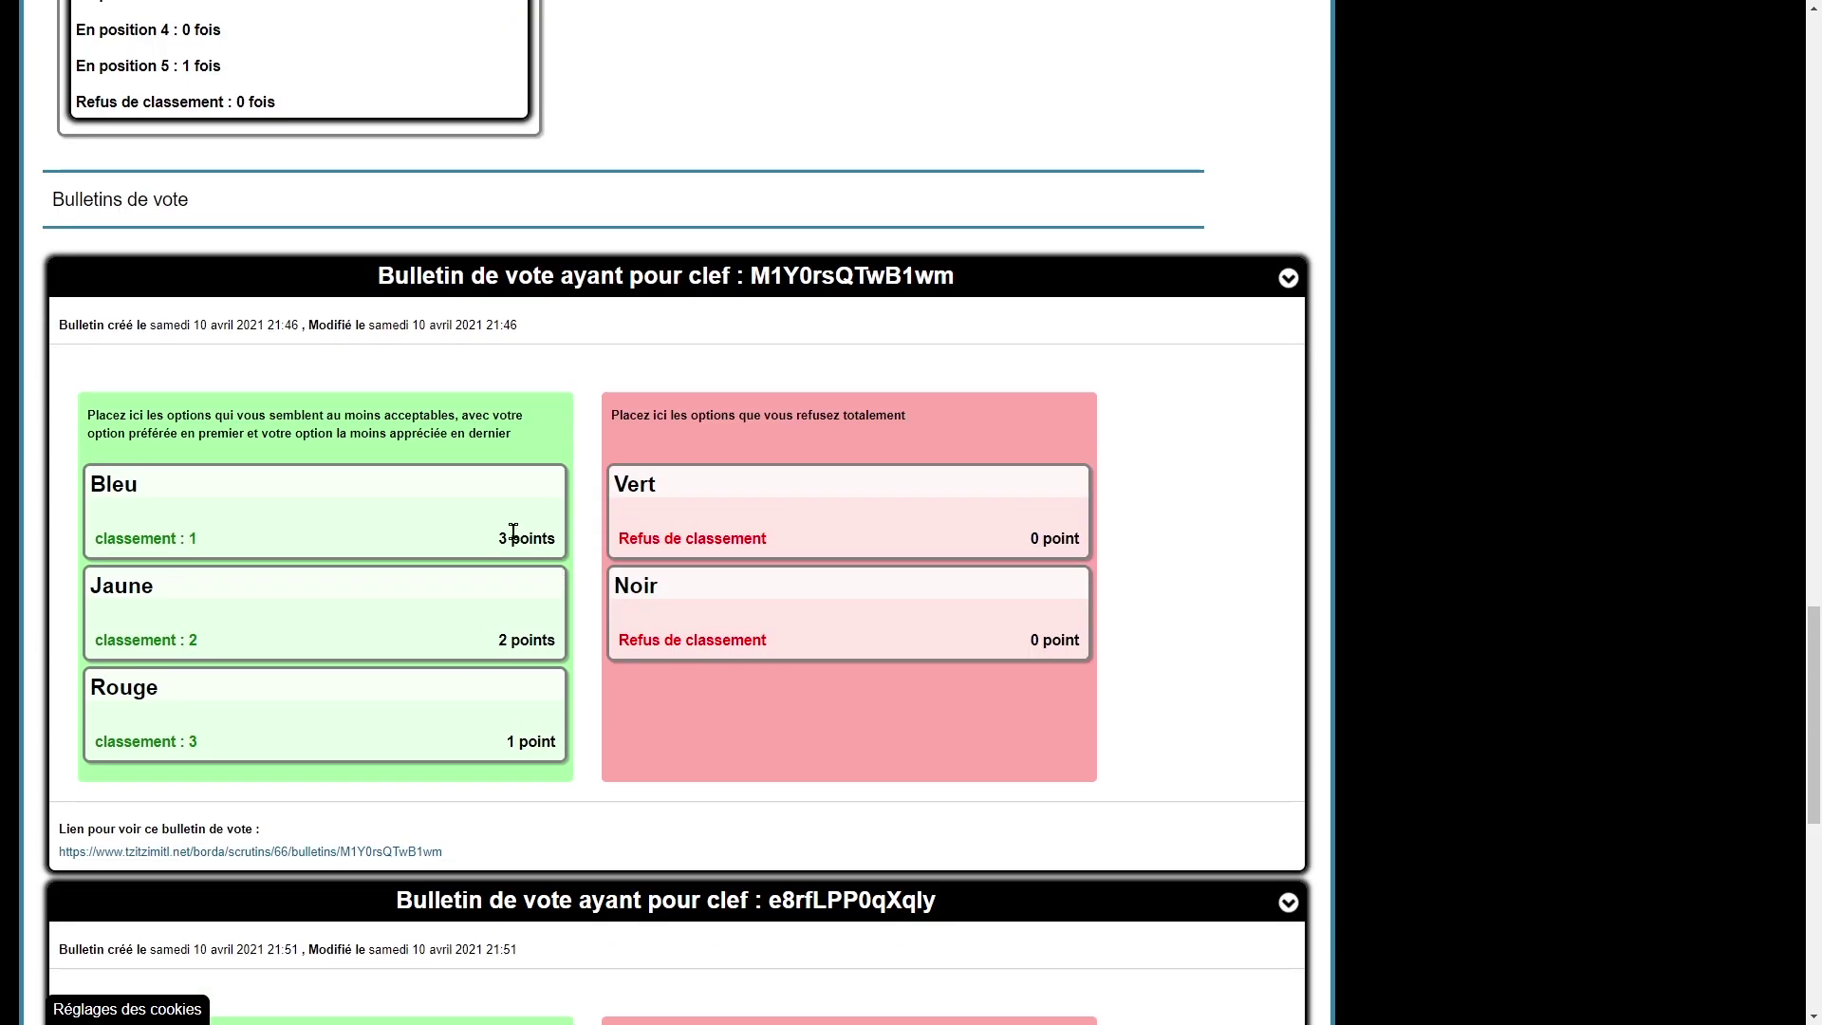
{"action": "scroll", "coordinate": [589, 626], "scroll_direction": "down", "scroll_amount": 9}
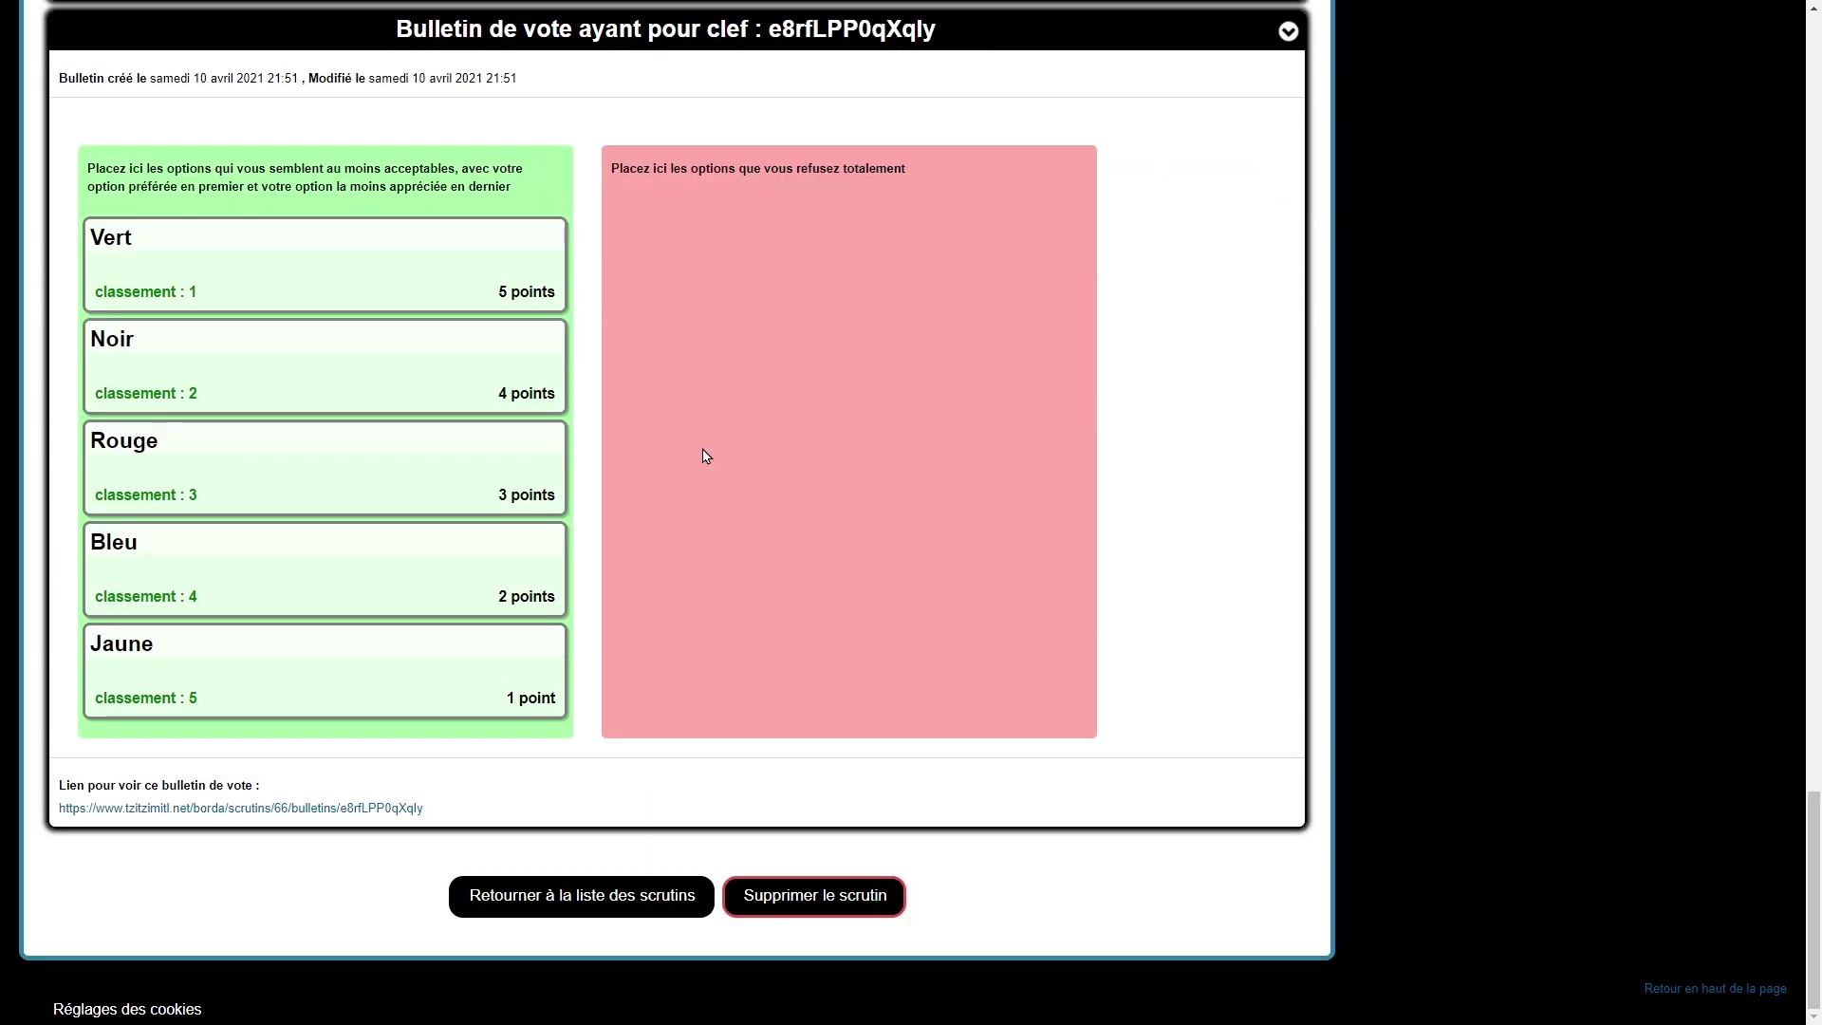
{"action": "scroll", "coordinate": [745, 434], "scroll_direction": "up", "scroll_amount": 7}
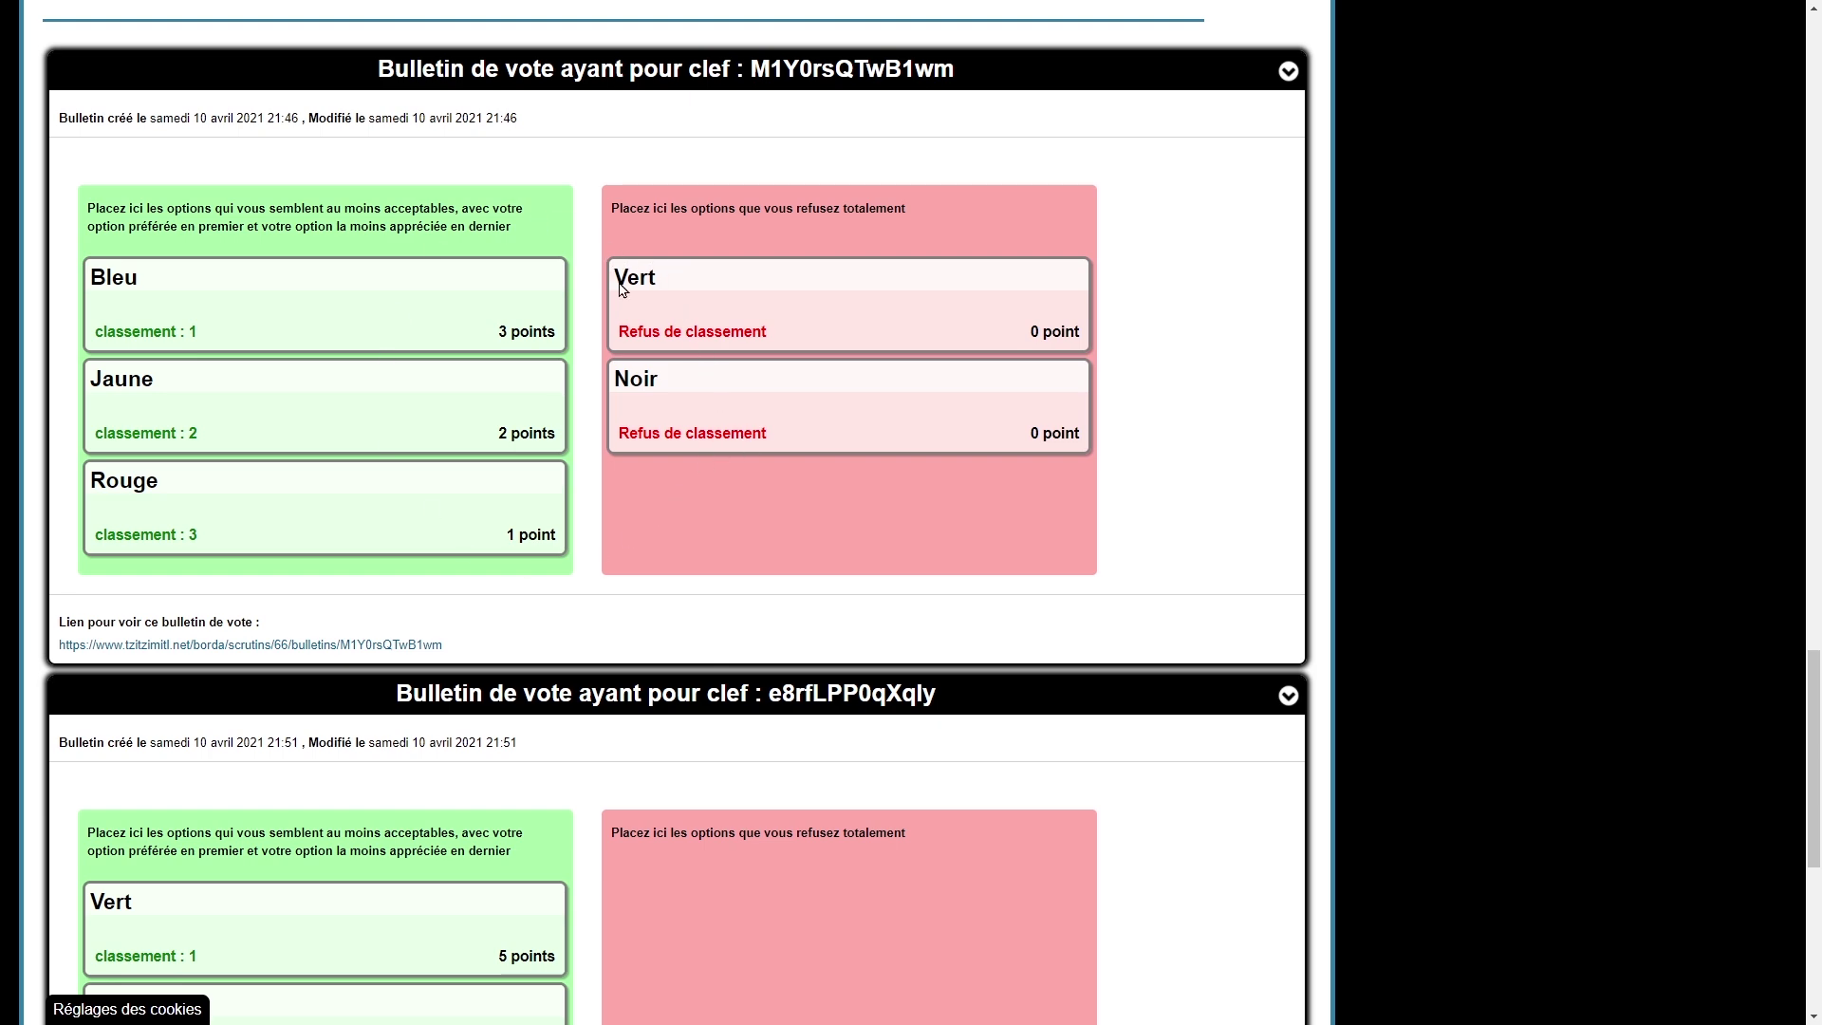
{"action": "scroll", "coordinate": [546, 528], "scroll_direction": "down", "scroll_amount": 7}
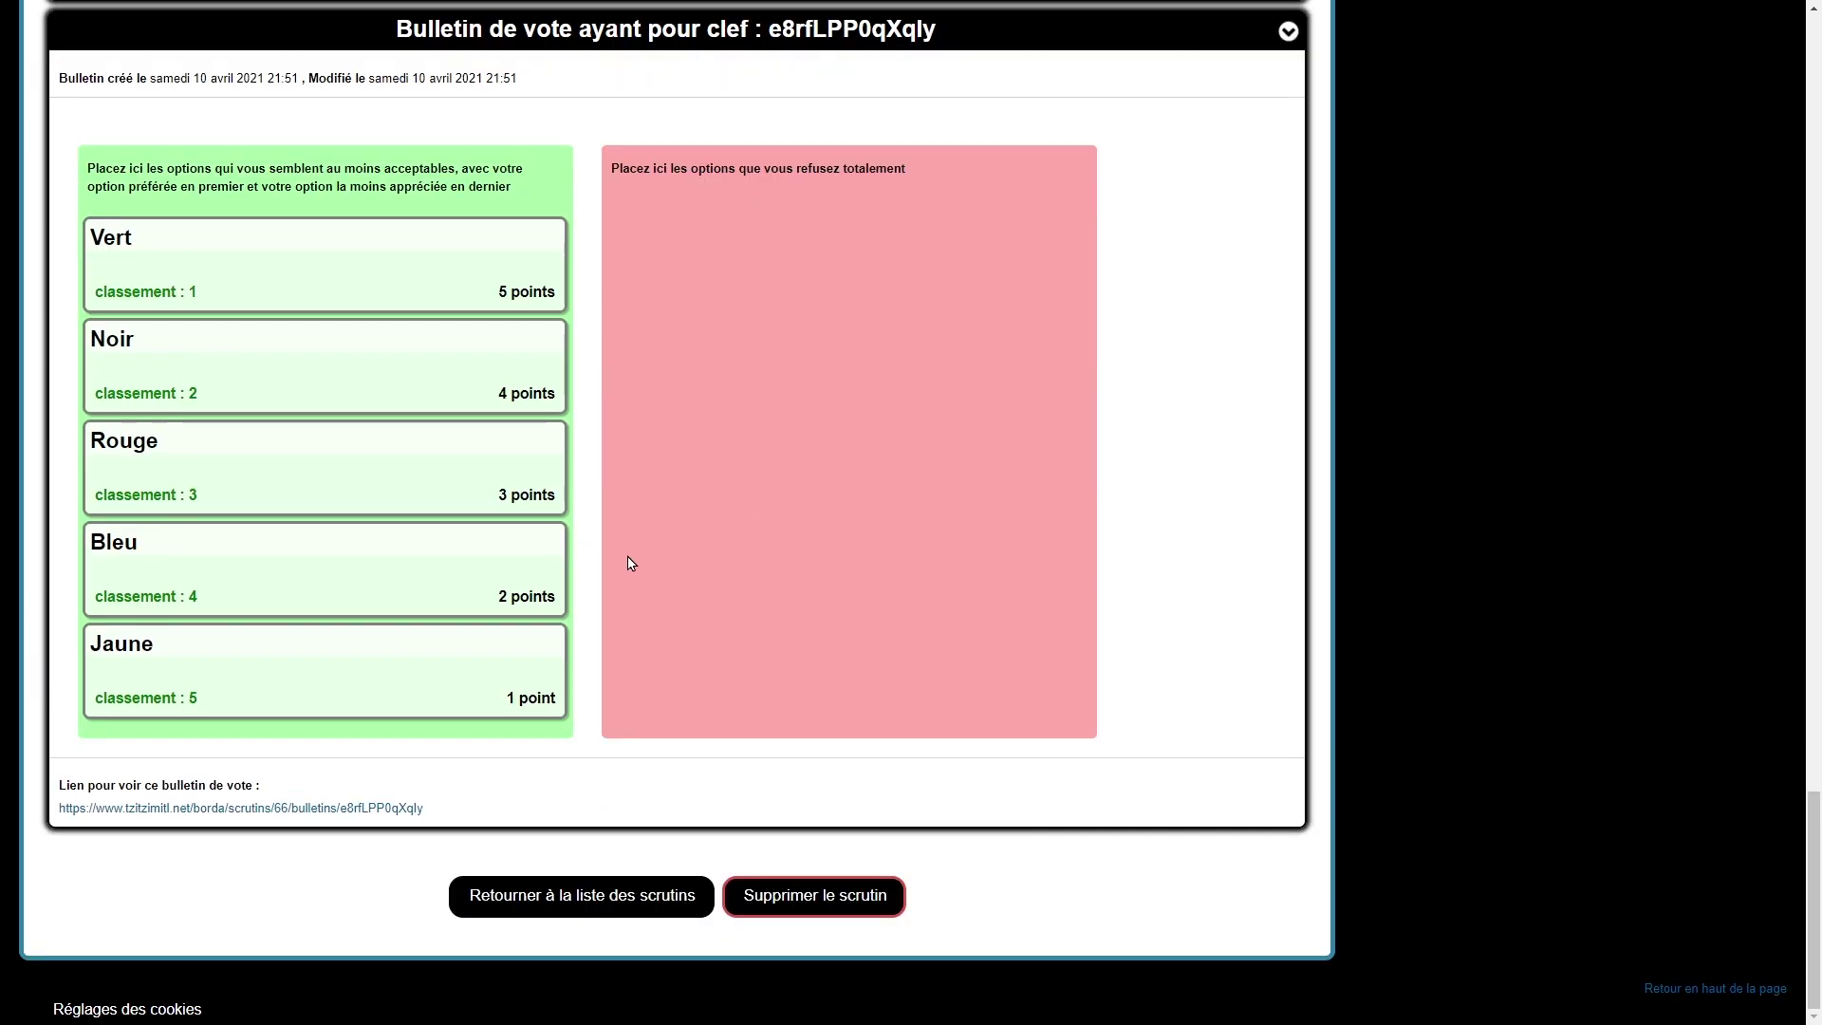
{"action": "scroll", "coordinate": [782, 528], "scroll_direction": "up", "scroll_amount": 11}
{"action": "scroll", "coordinate": [782, 529], "scroll_direction": "up", "scroll_amount": 20}
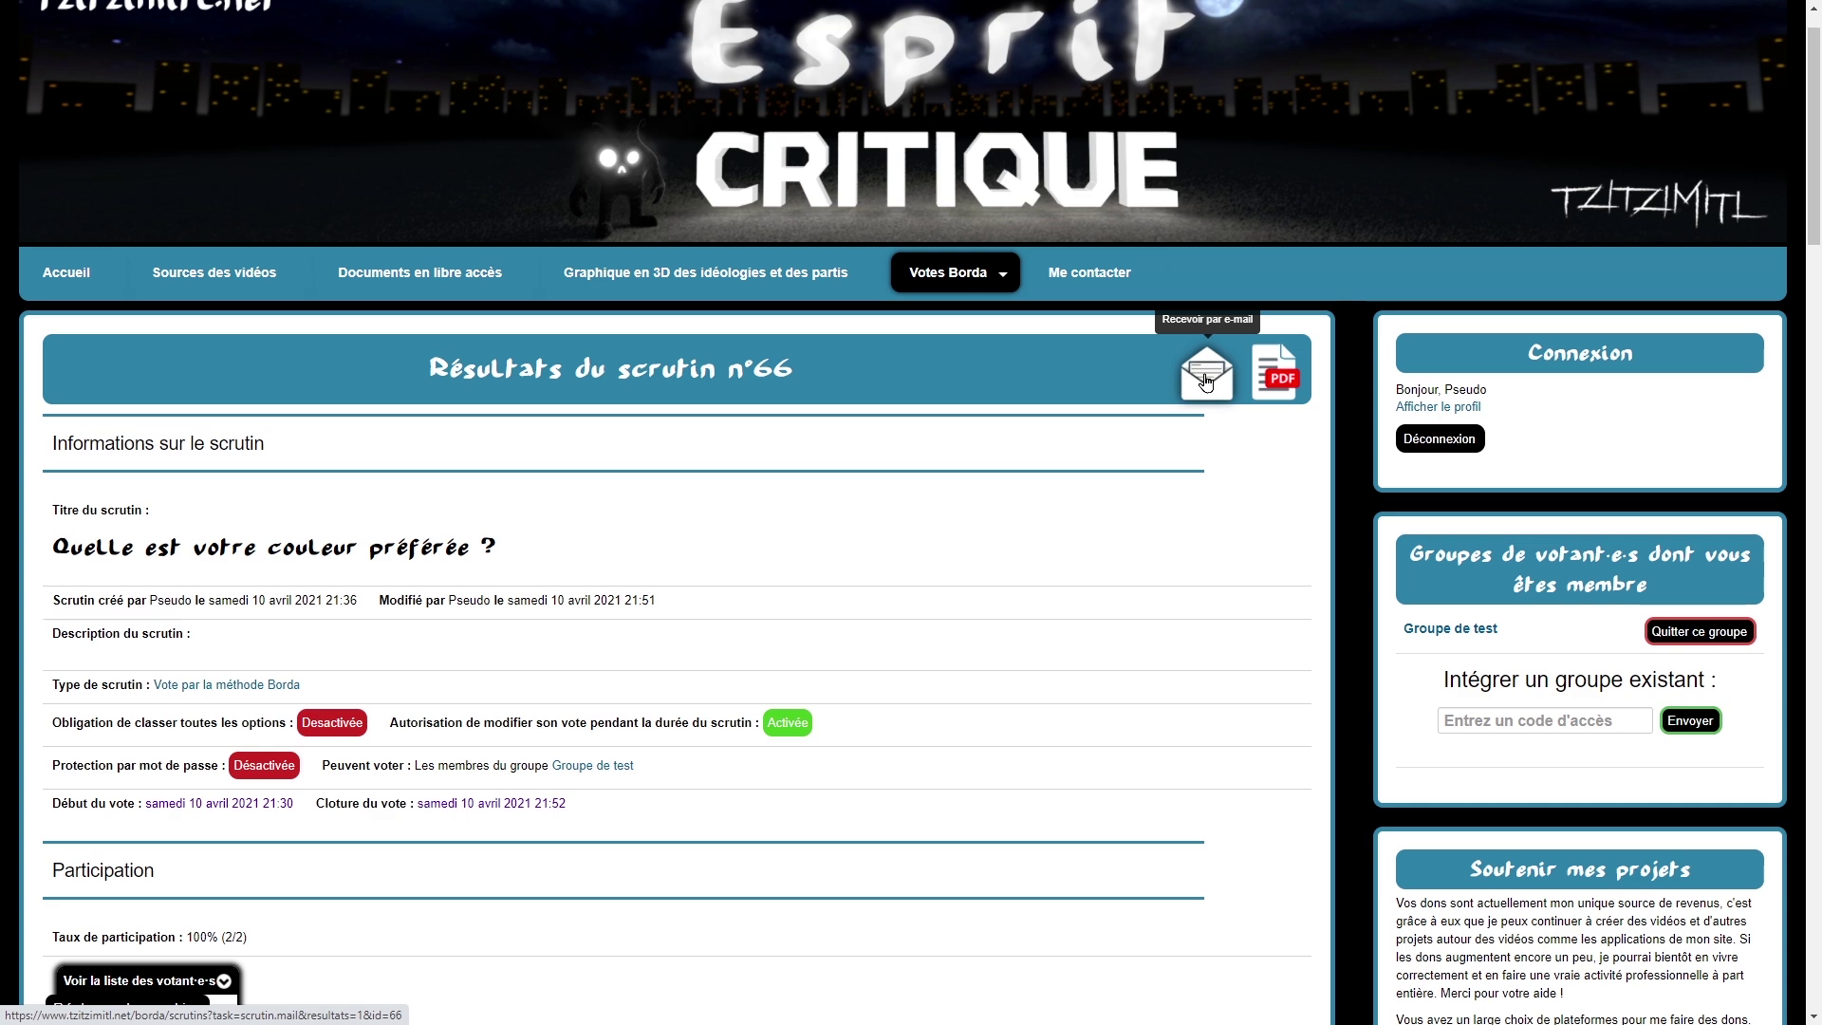
Step: Open the 5-page PDF of scrutin n°66's results and scroll through it back to page 1
{"action": "left_click", "coordinate": [1279, 380]}
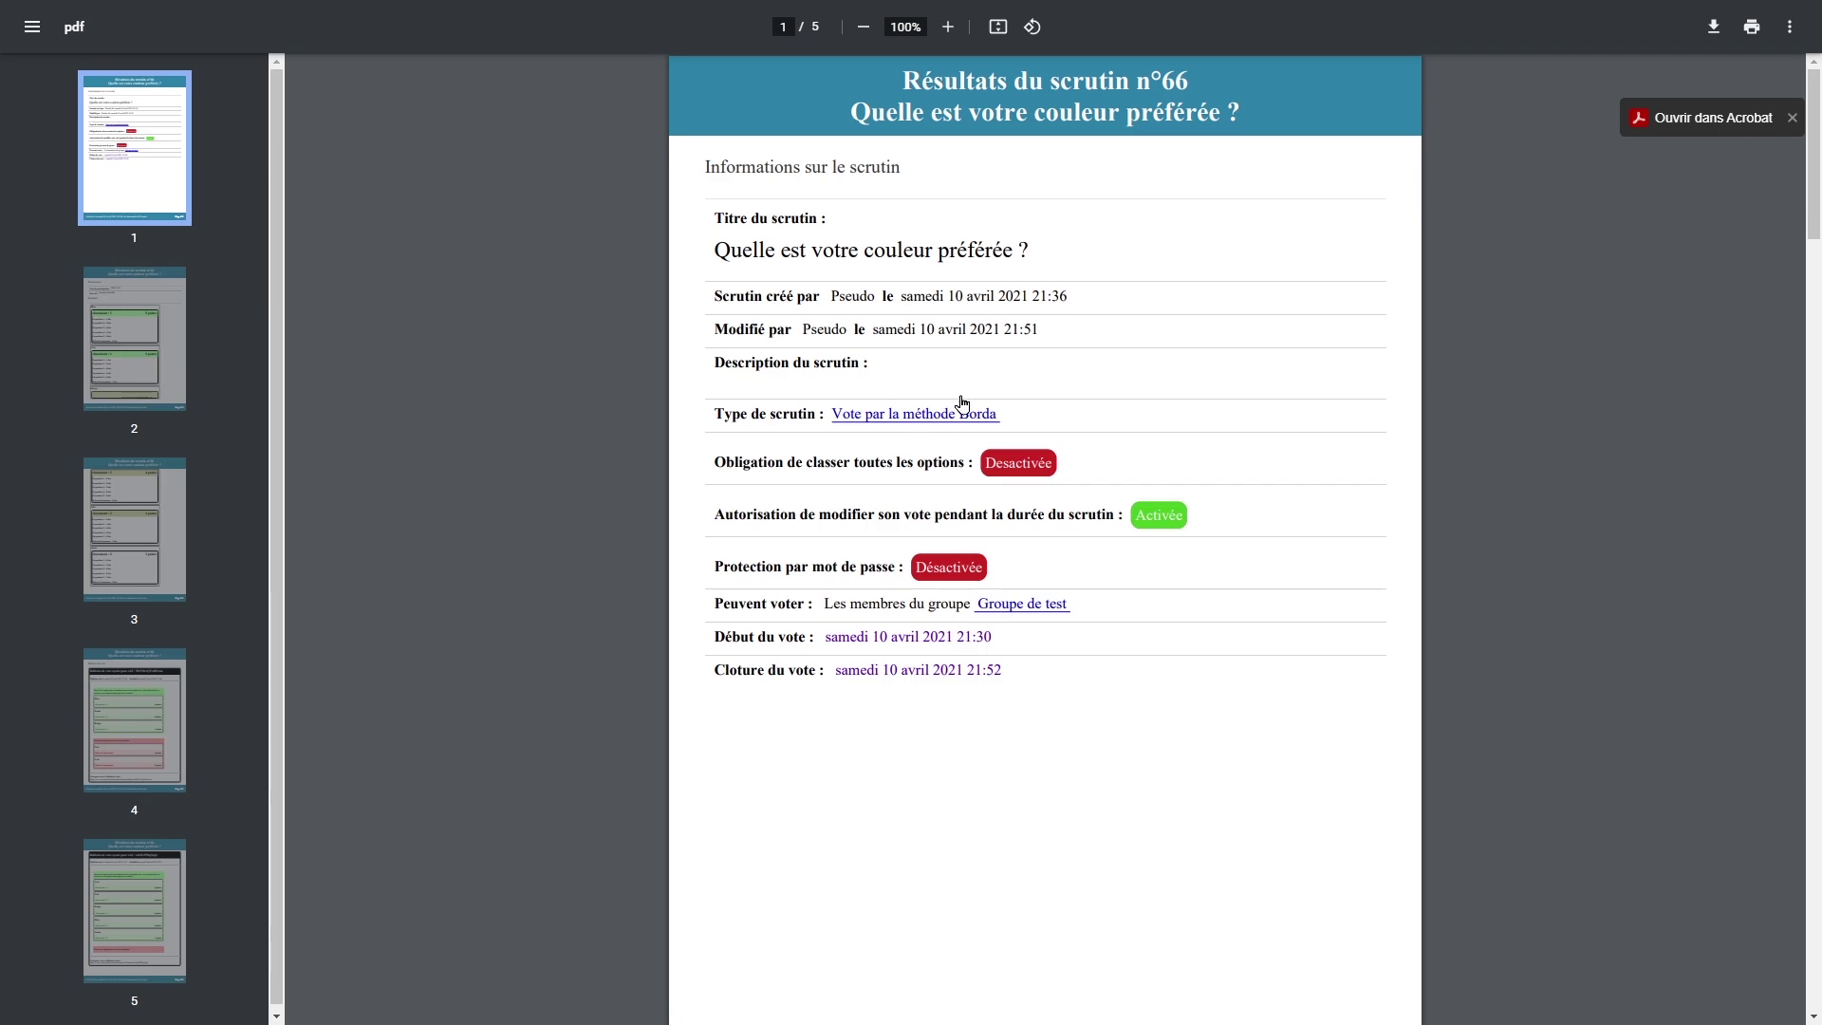
{"action": "scroll", "coordinate": [1159, 582], "scroll_direction": "down", "scroll_amount": 20}
{"action": "scroll", "coordinate": [1231, 550], "scroll_direction": "down", "scroll_amount": 20}
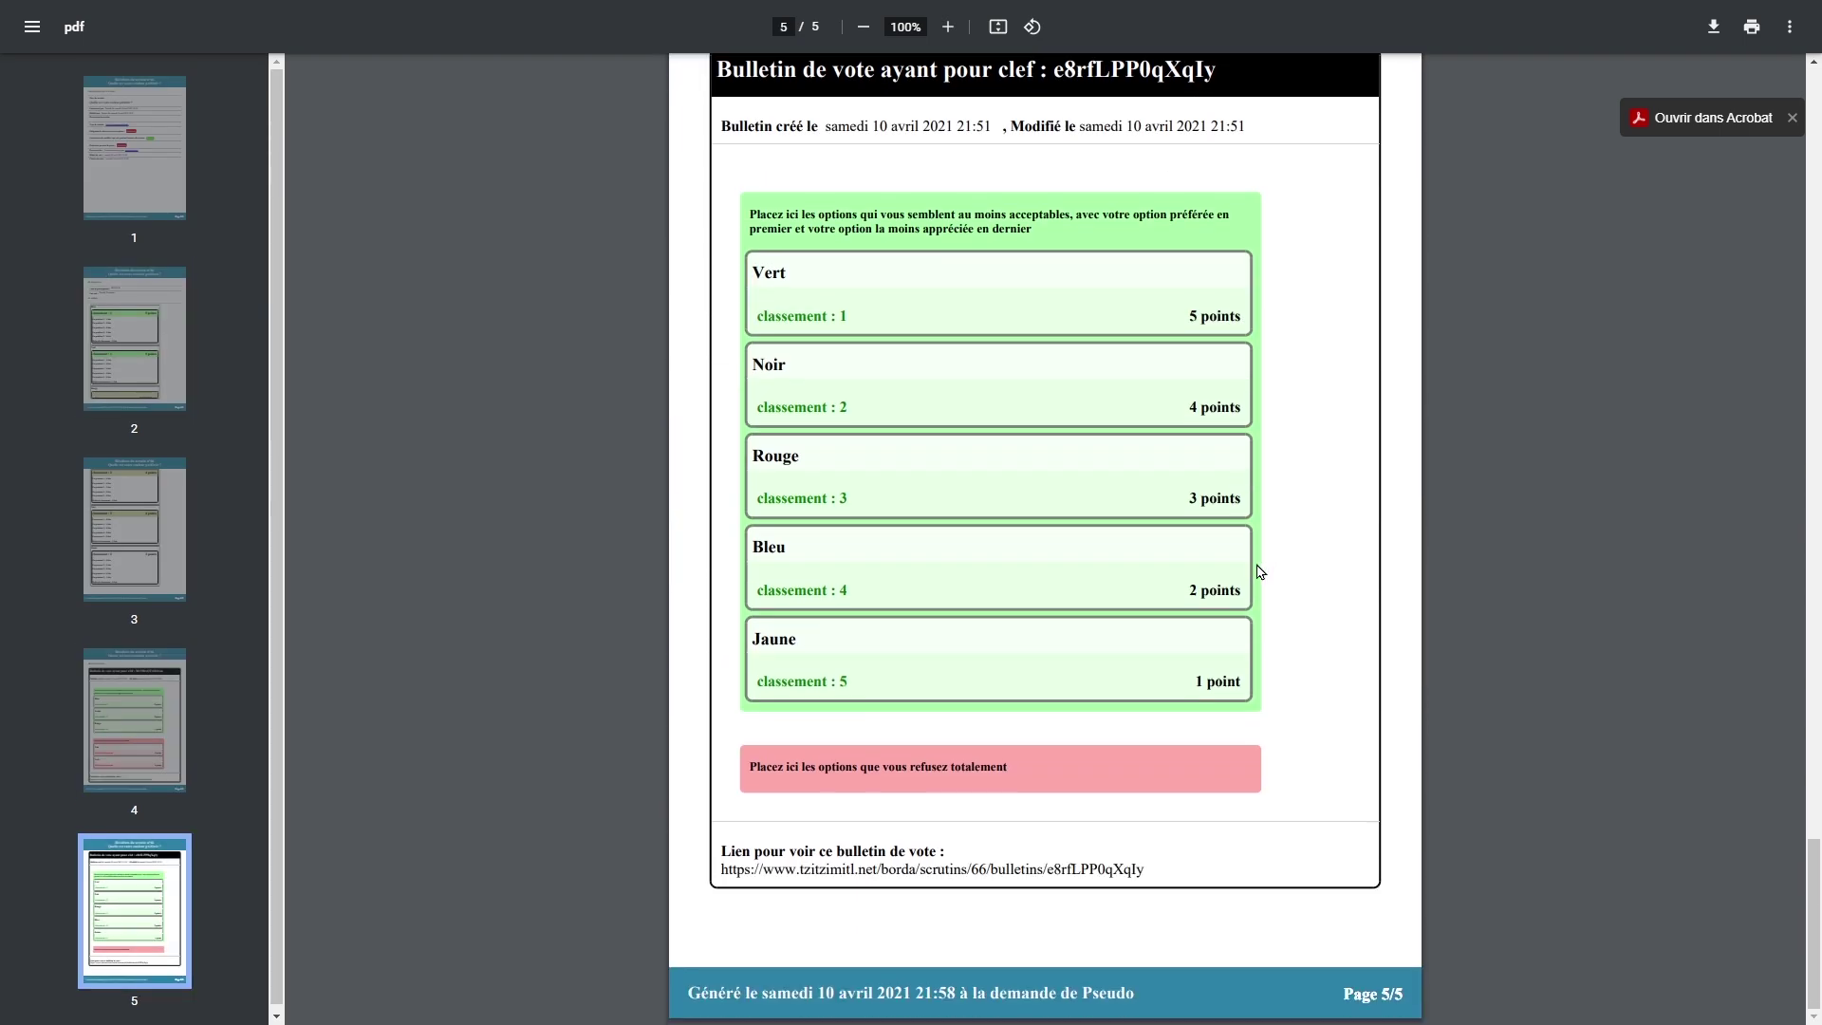
{"action": "scroll", "coordinate": [1260, 571], "scroll_direction": "up", "scroll_amount": 20}
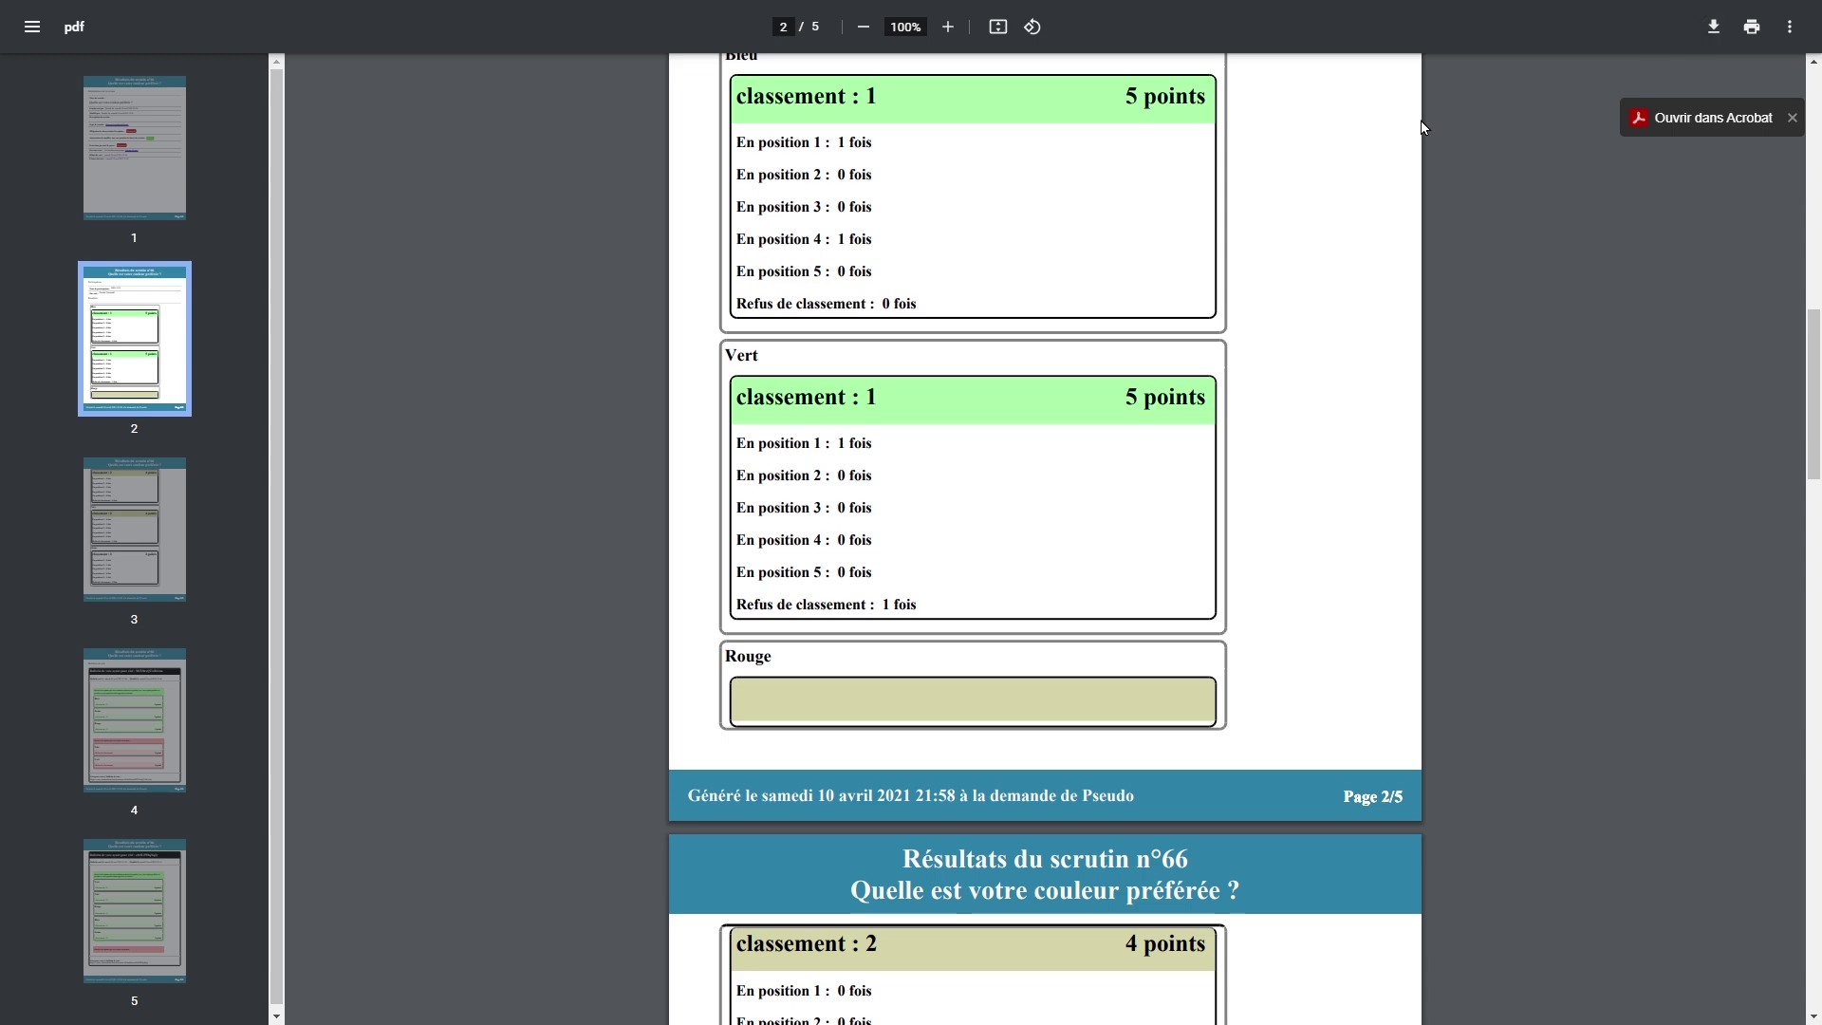
{"action": "scroll", "coordinate": [1433, 397], "scroll_direction": "up", "scroll_amount": 12}
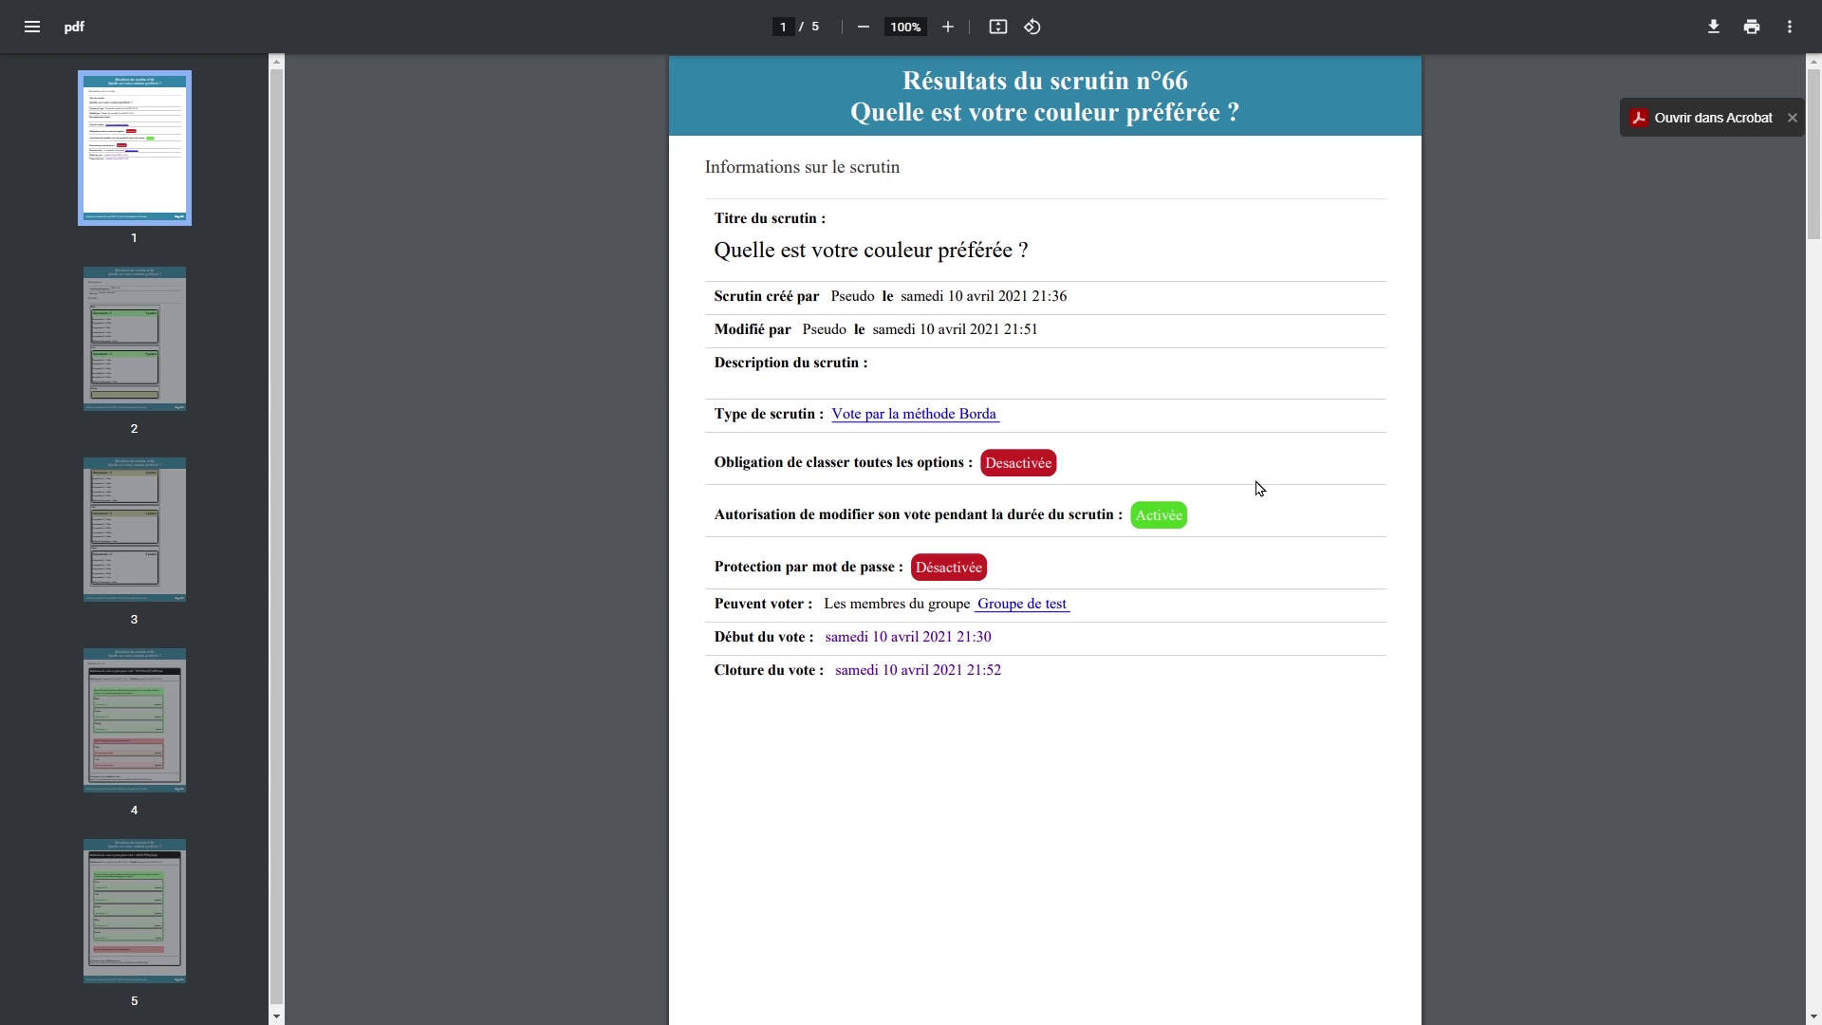
Step: Go back to poll n°66's results and collapse the Bleu, Vert, Rouge, Noir and Jaune position counts
{"action": "key", "text": "alt+Left"}
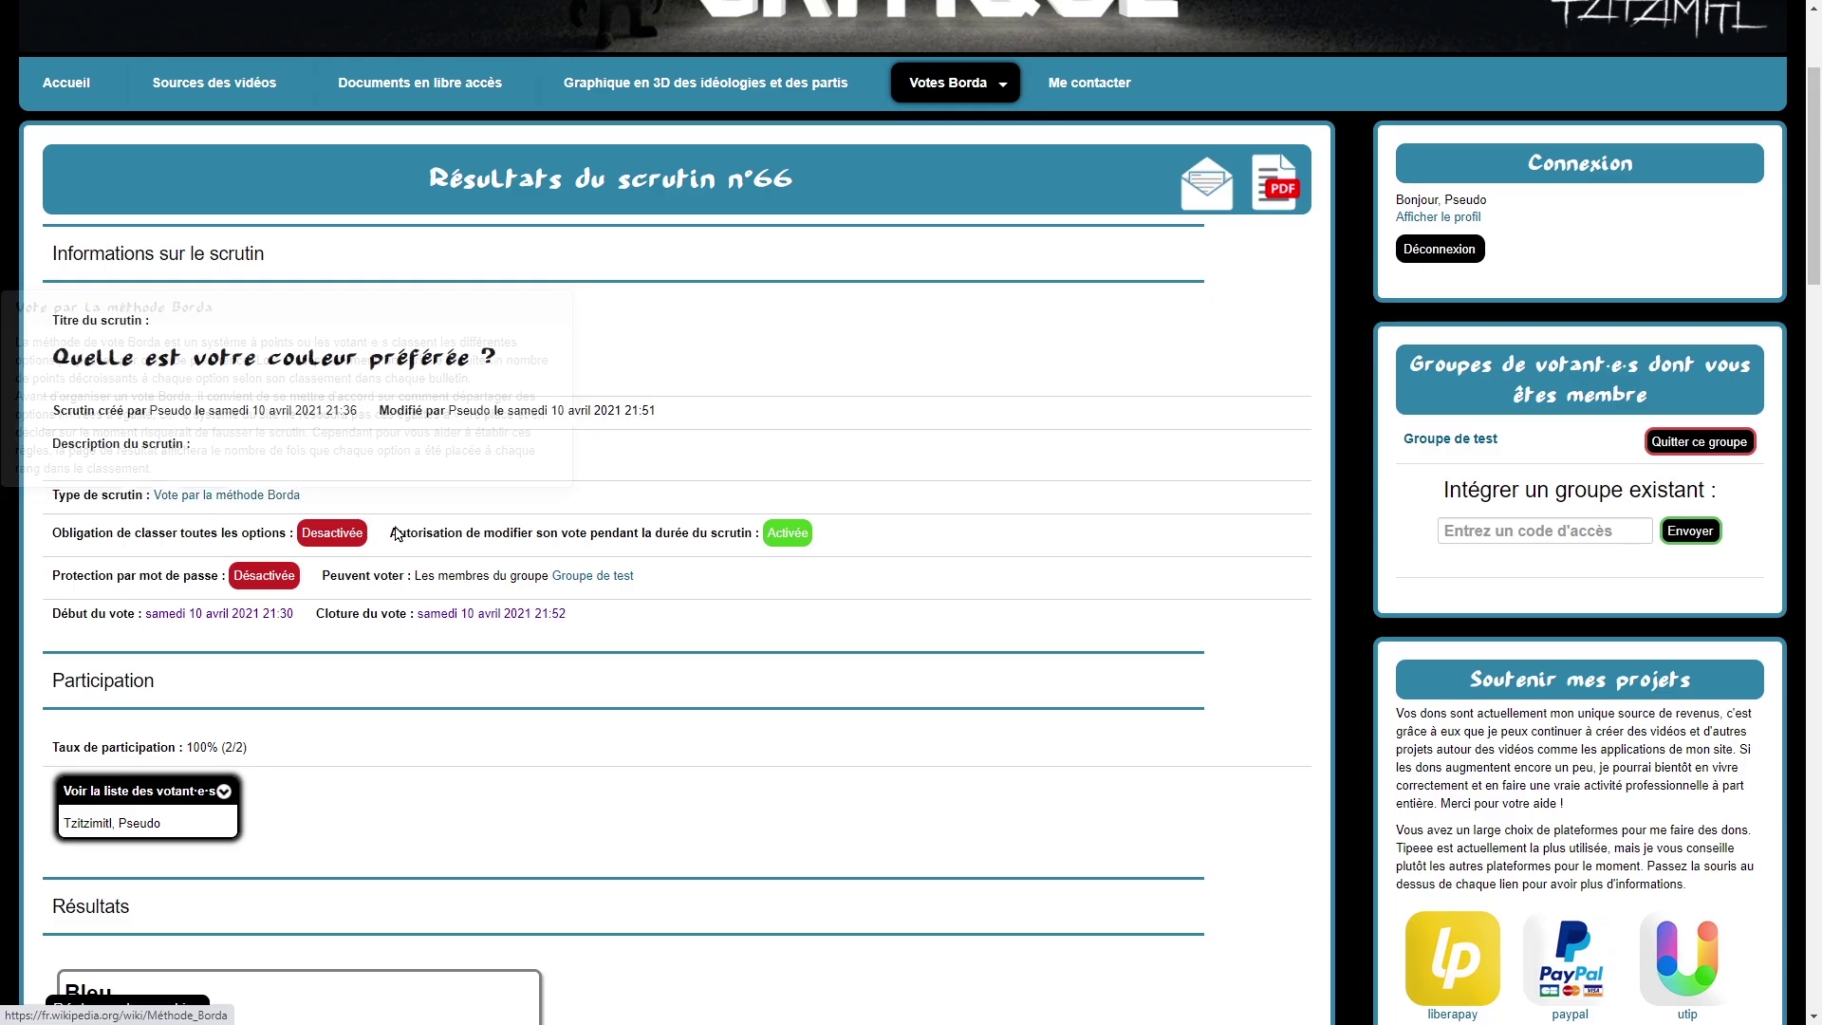
{"action": "scroll", "coordinate": [608, 671], "scroll_direction": "down", "scroll_amount": 5}
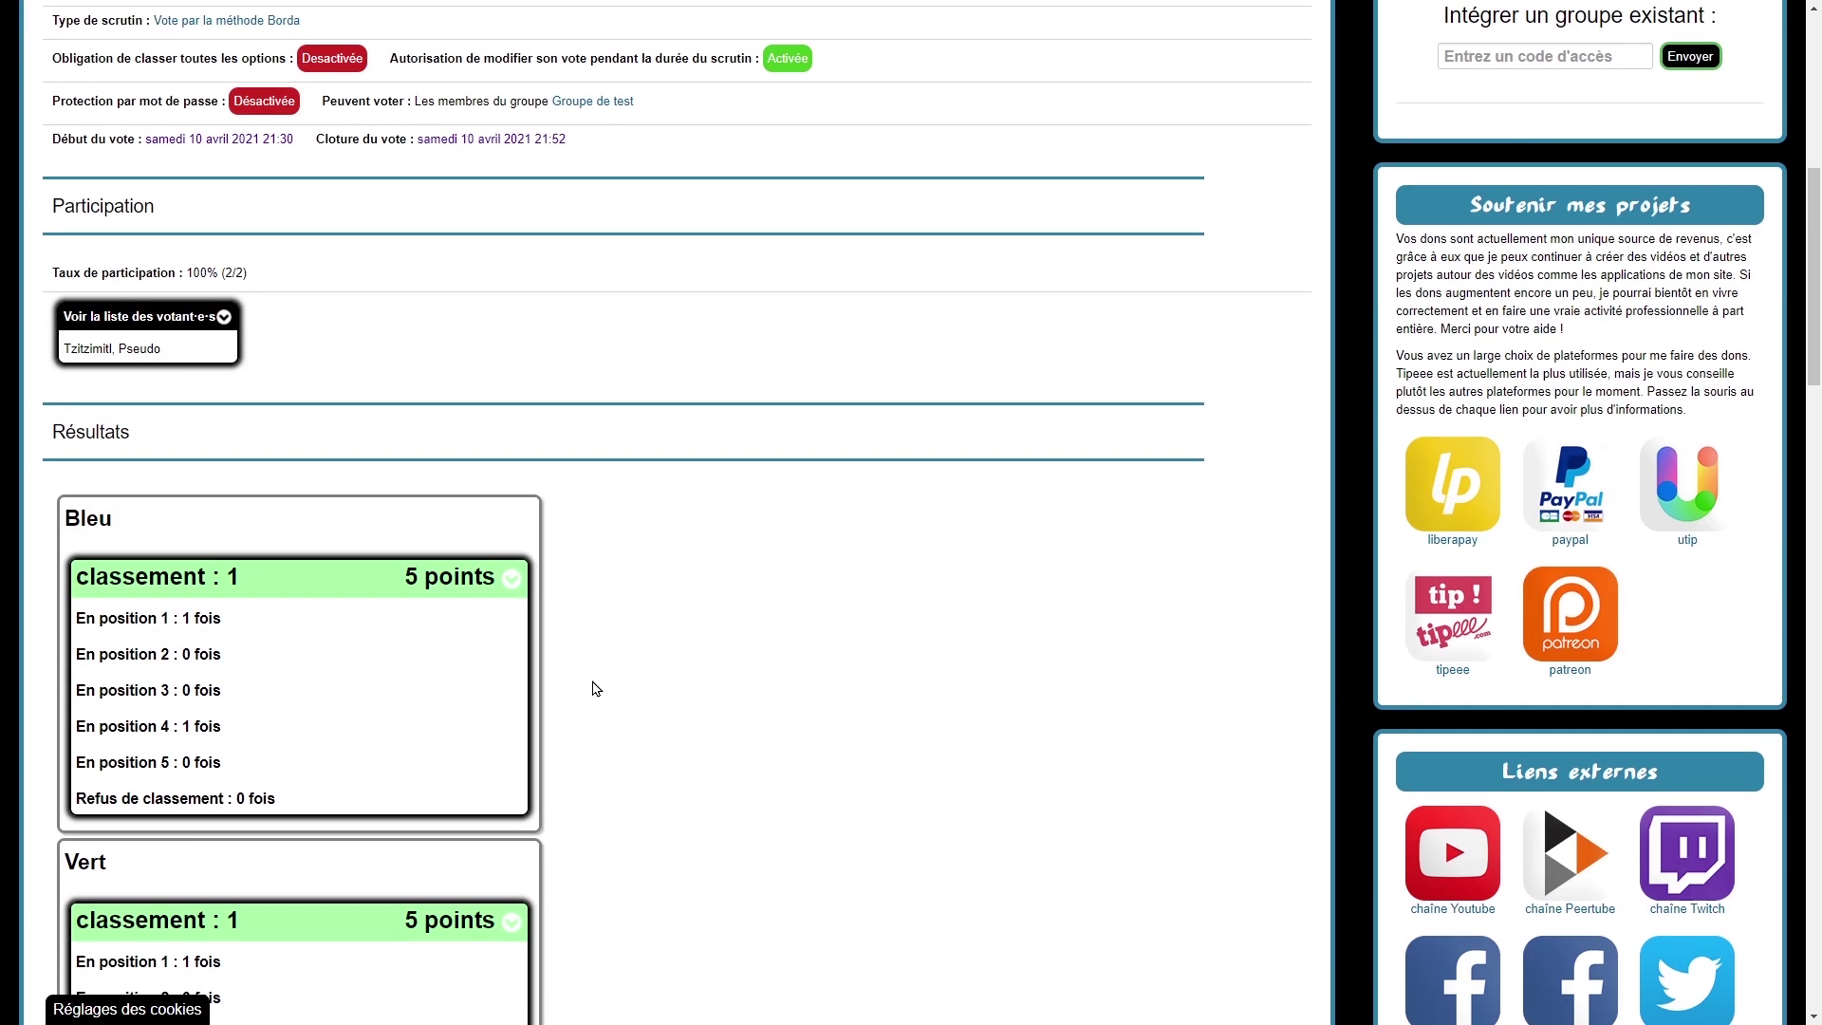
{"action": "left_click", "coordinate": [513, 590]}
{"action": "left_click", "coordinate": [512, 703]}
{"action": "left_click", "coordinate": [513, 830]}
{"action": "scroll", "coordinate": [572, 800], "scroll_direction": "down", "scroll_amount": 3}
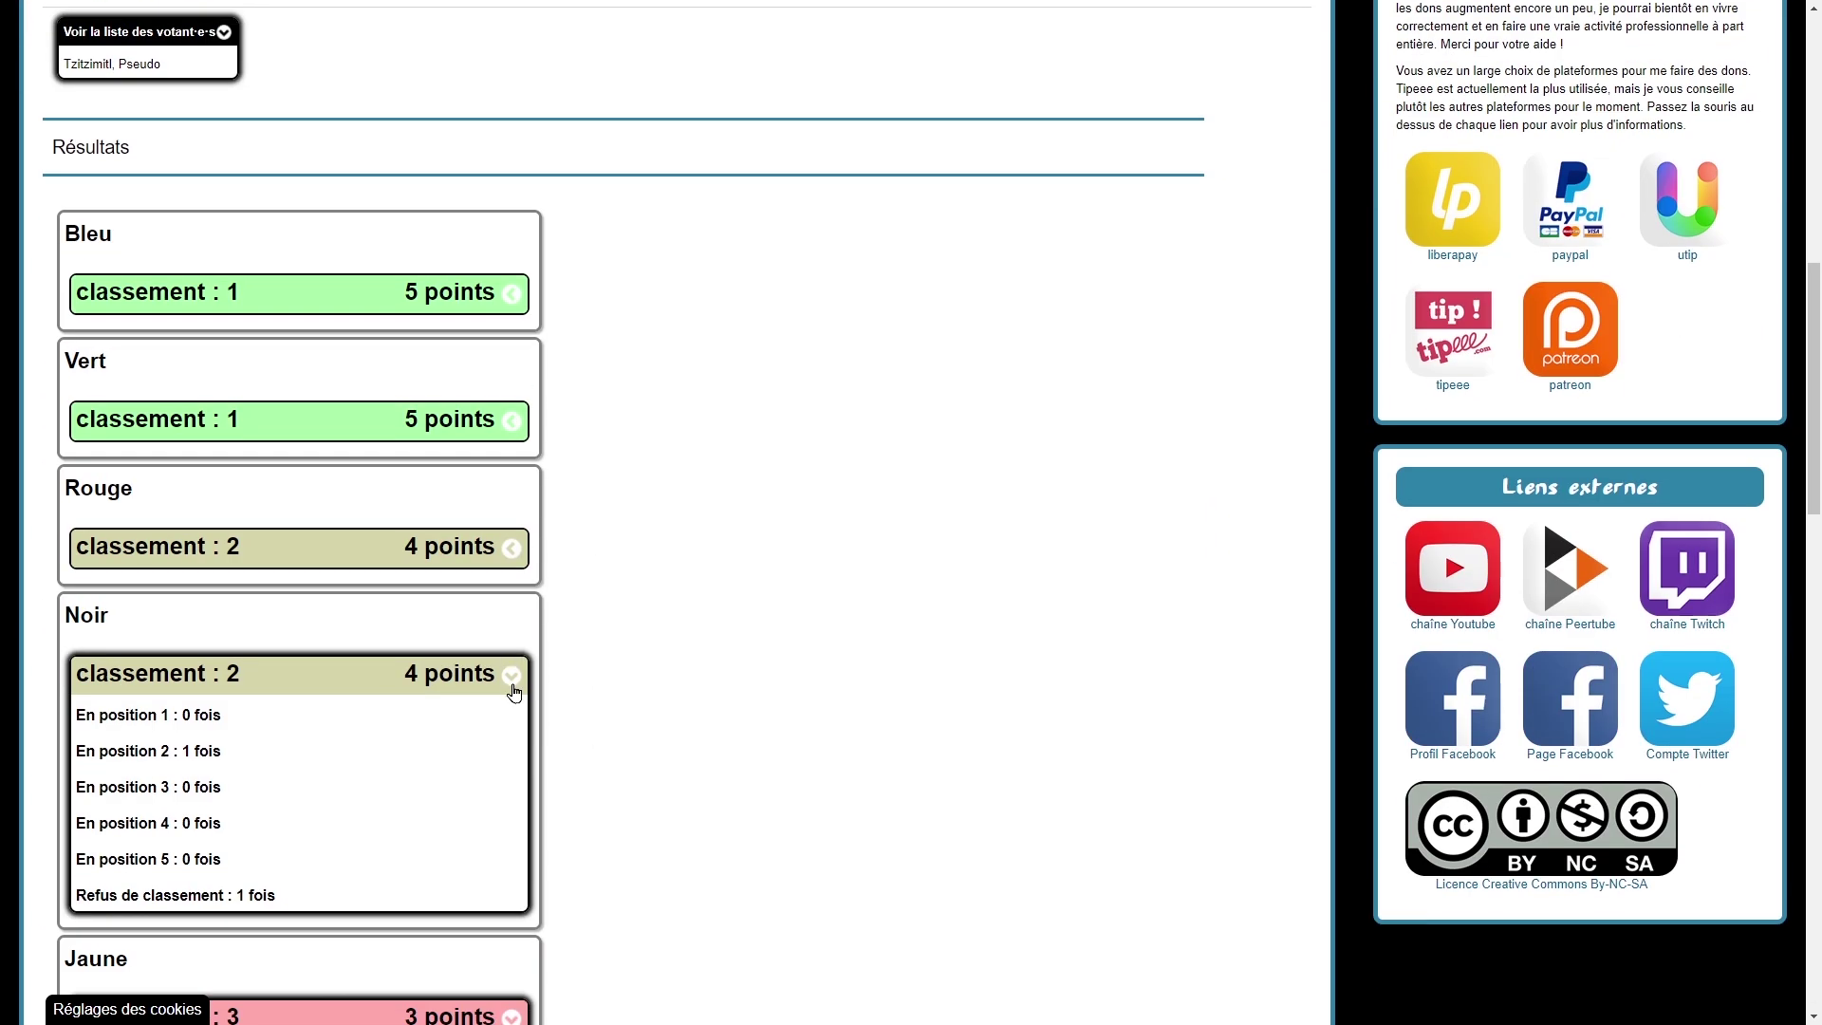
{"action": "left_click", "coordinate": [512, 685]}
{"action": "left_click", "coordinate": [513, 803]}
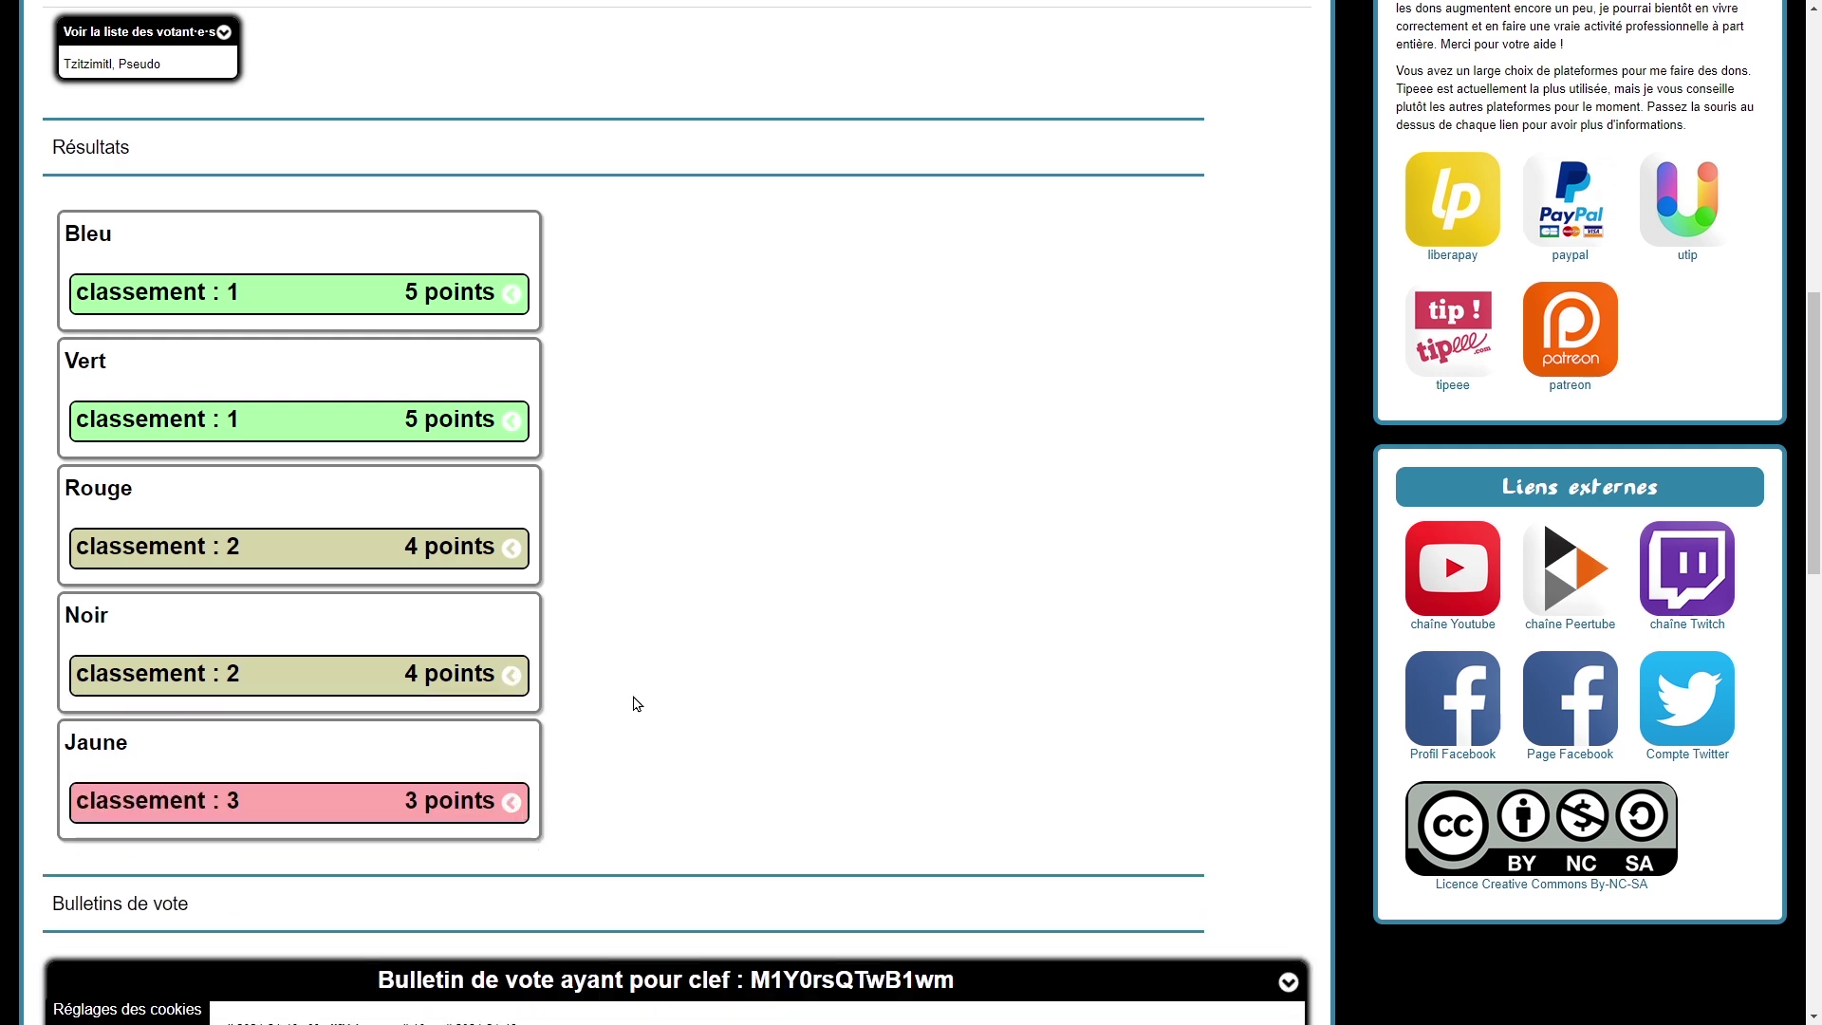
Step: Scroll through poll n°66's results page to review the ballots
{"action": "scroll", "coordinate": [671, 660], "scroll_direction": "down", "scroll_amount": 5}
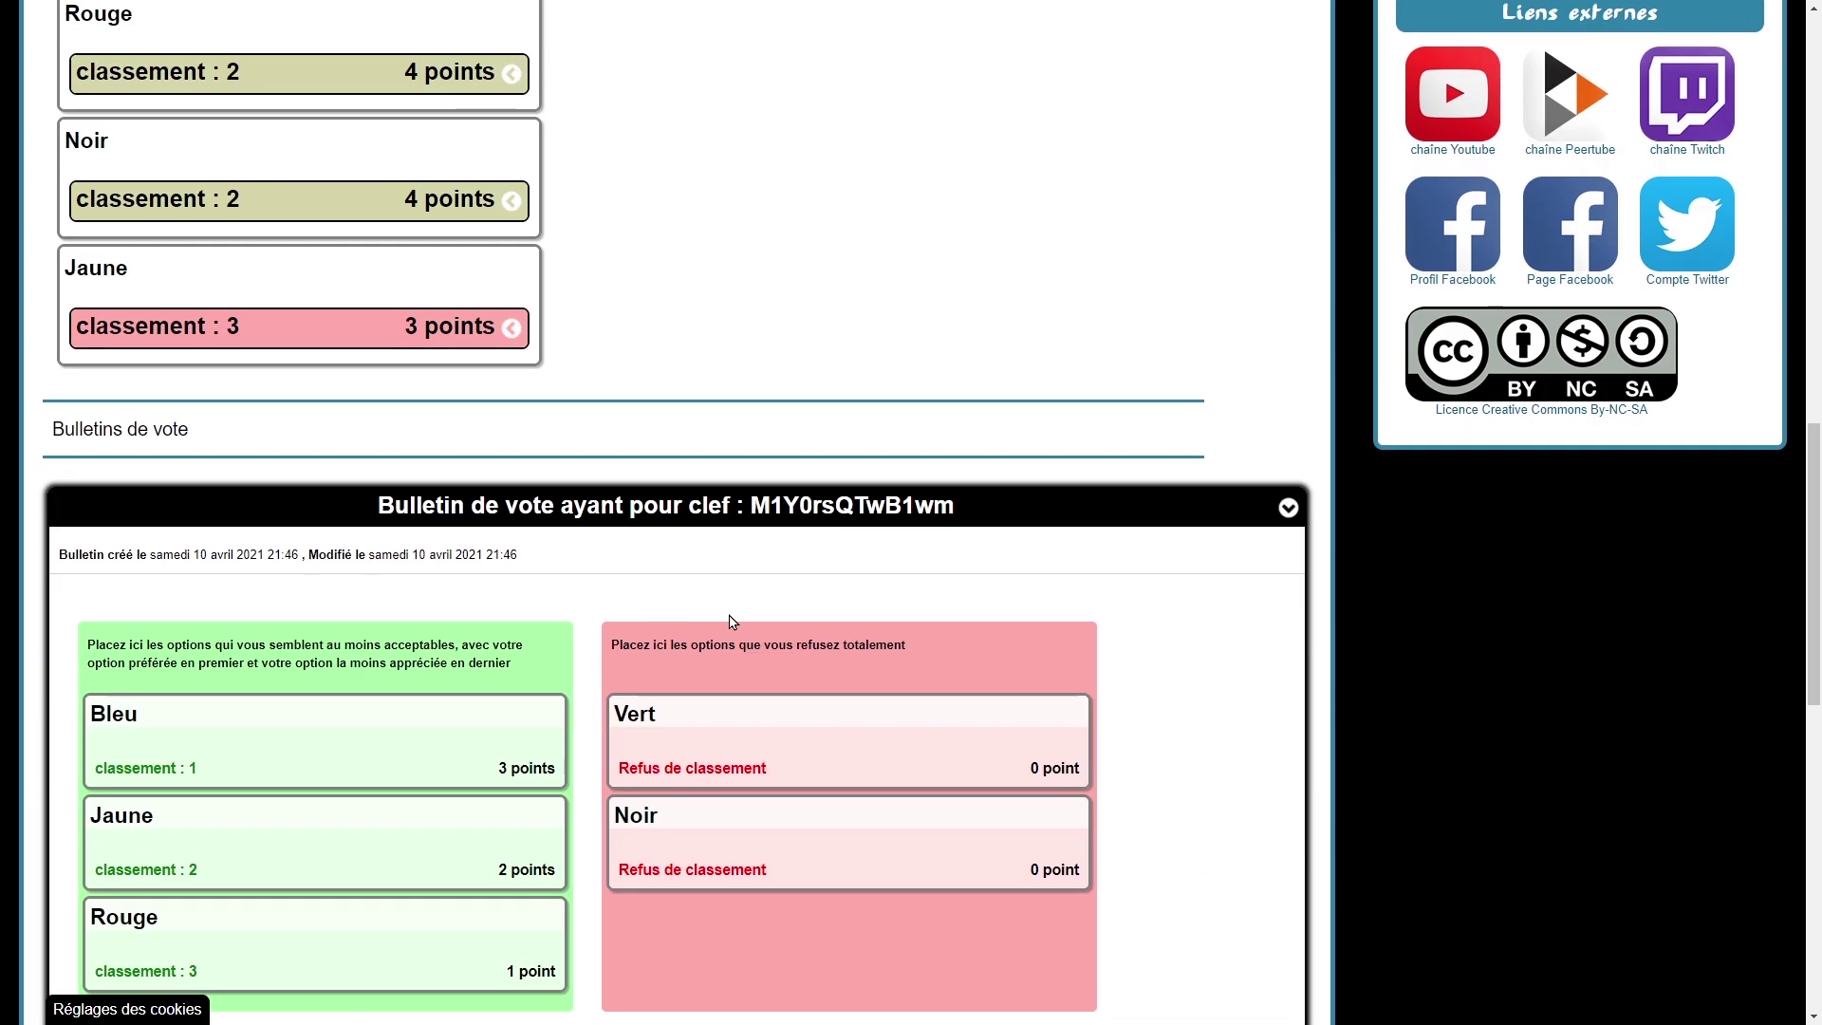
{"action": "scroll", "coordinate": [700, 683], "scroll_direction": "down", "scroll_amount": 2}
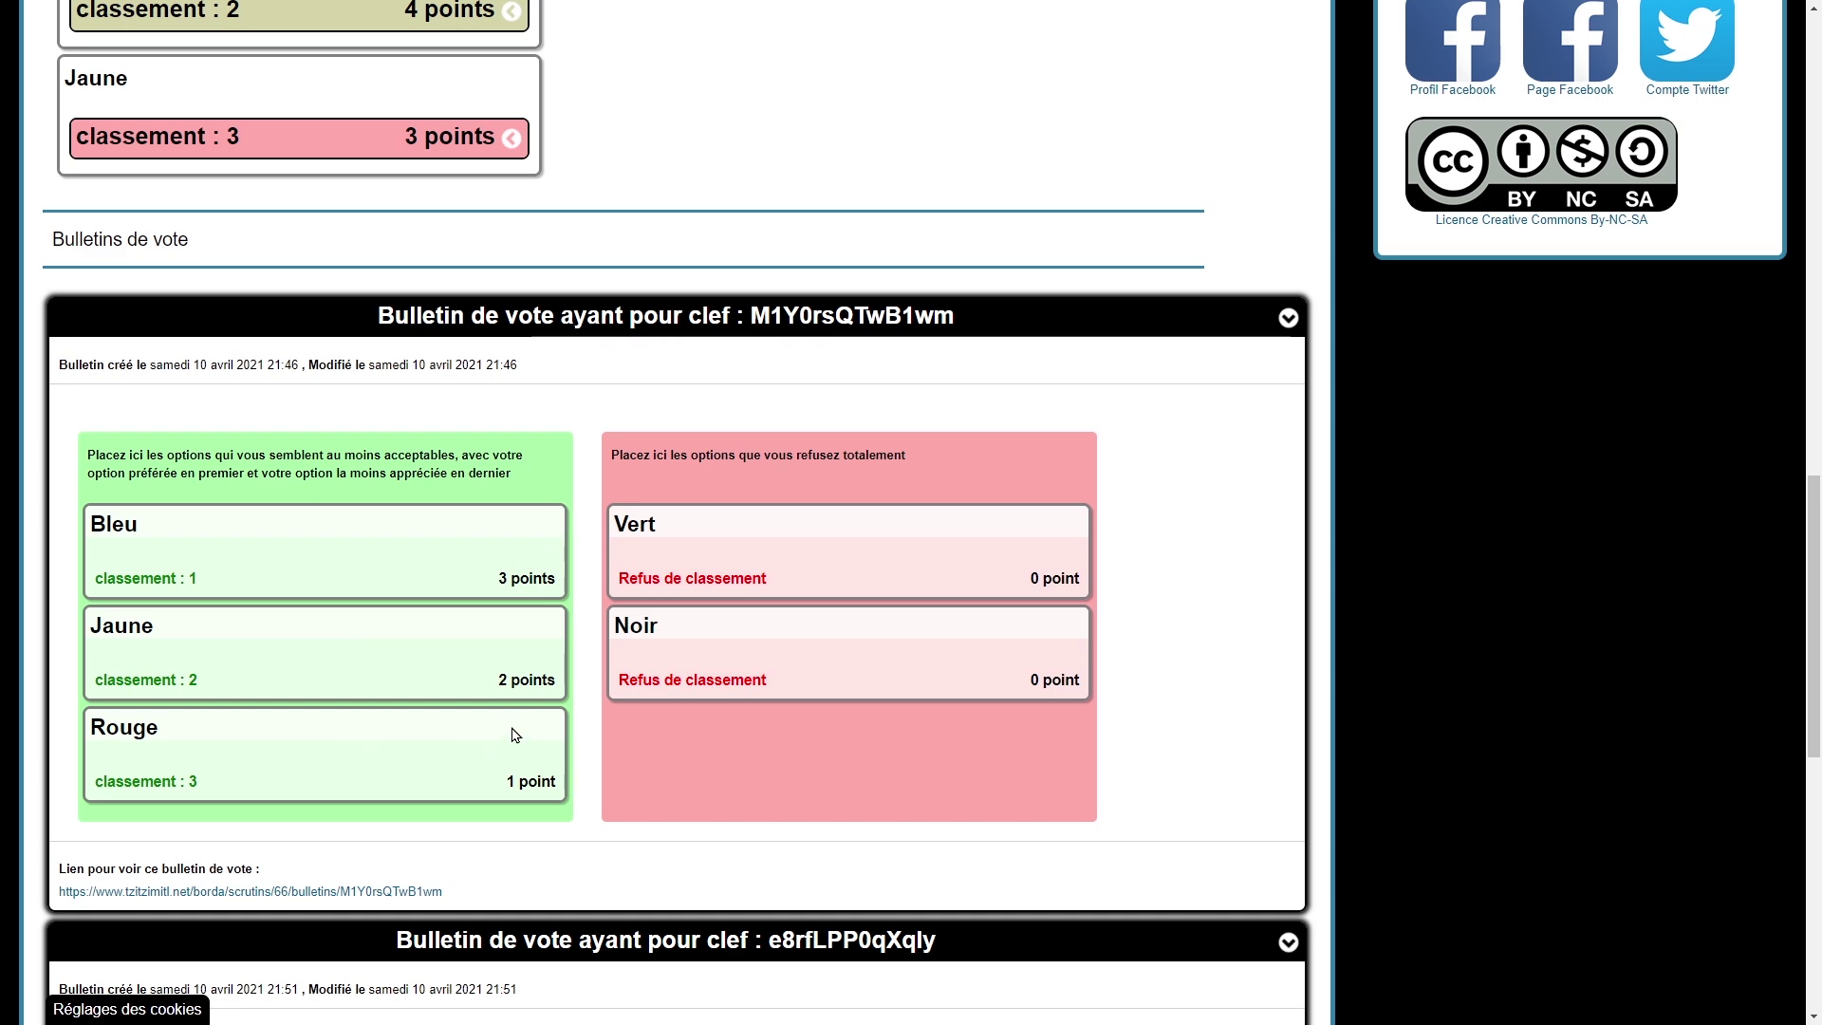
{"action": "scroll", "coordinate": [664, 664], "scroll_direction": "down", "scroll_amount": 7}
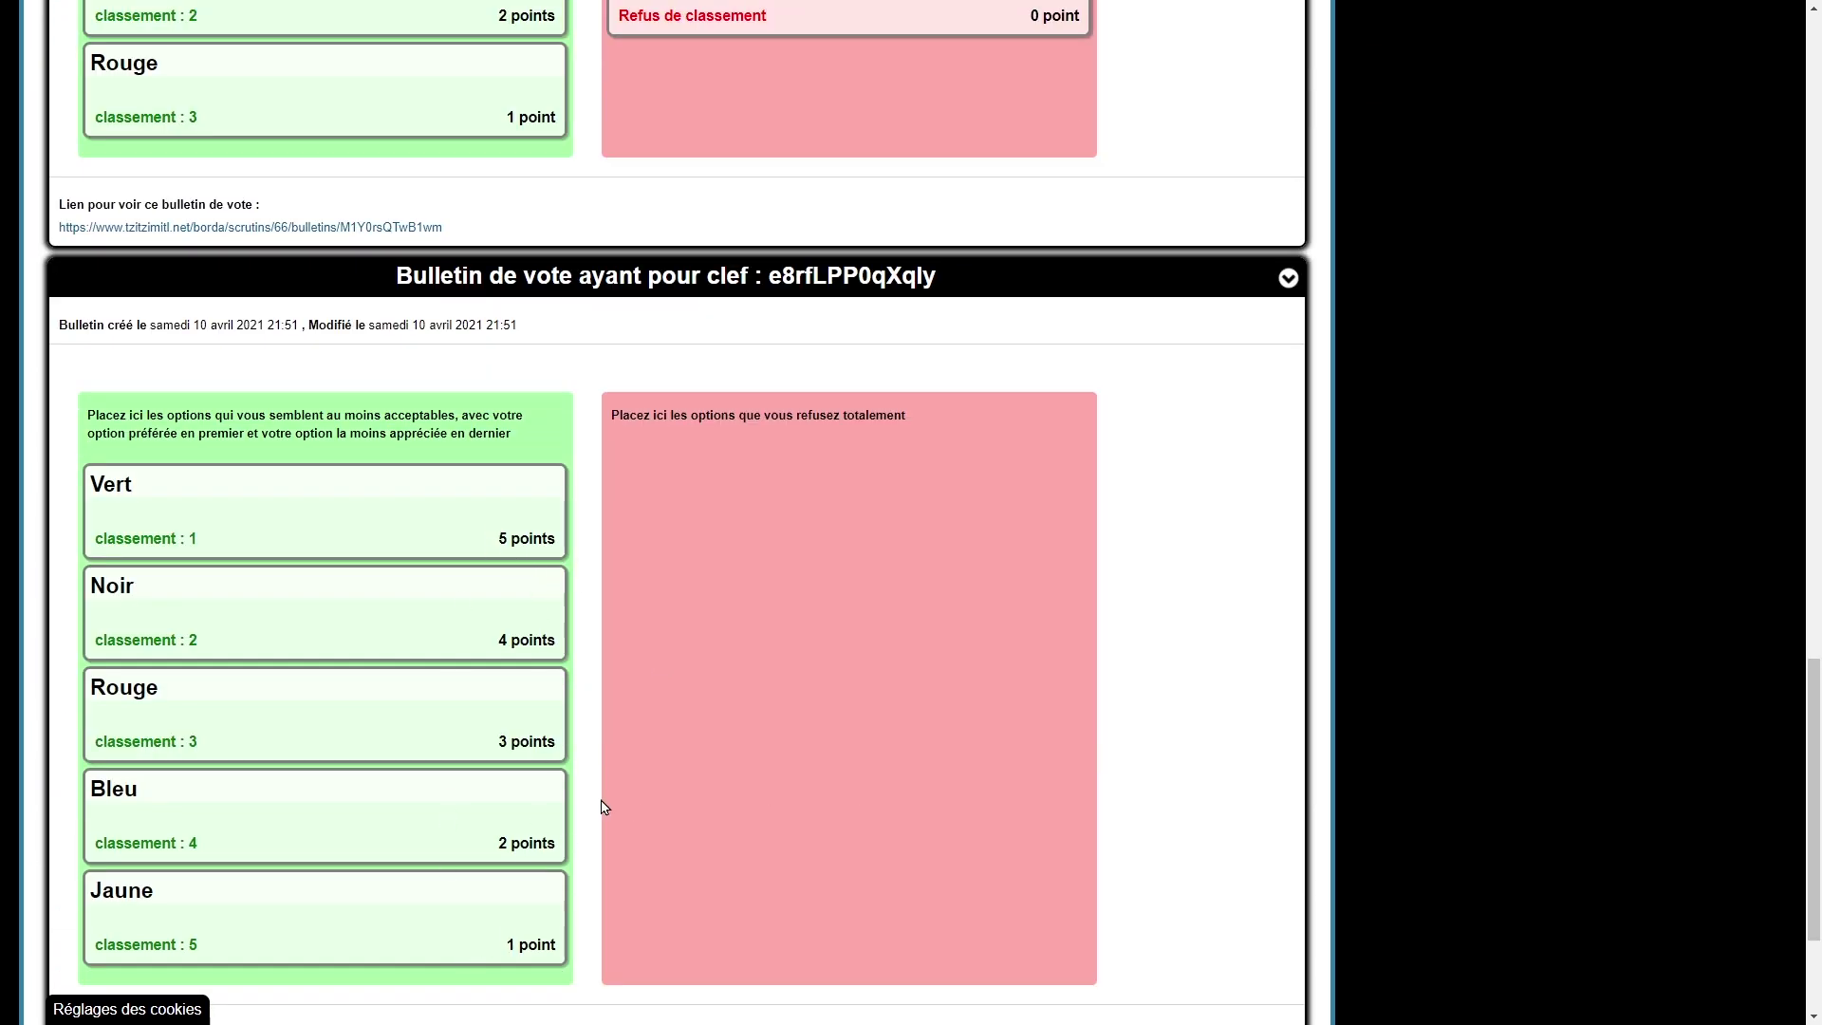
{"action": "scroll", "coordinate": [622, 802], "scroll_direction": "up", "scroll_amount": 6}
{"action": "scroll", "coordinate": [446, 619], "scroll_direction": "up", "scroll_amount": 13}
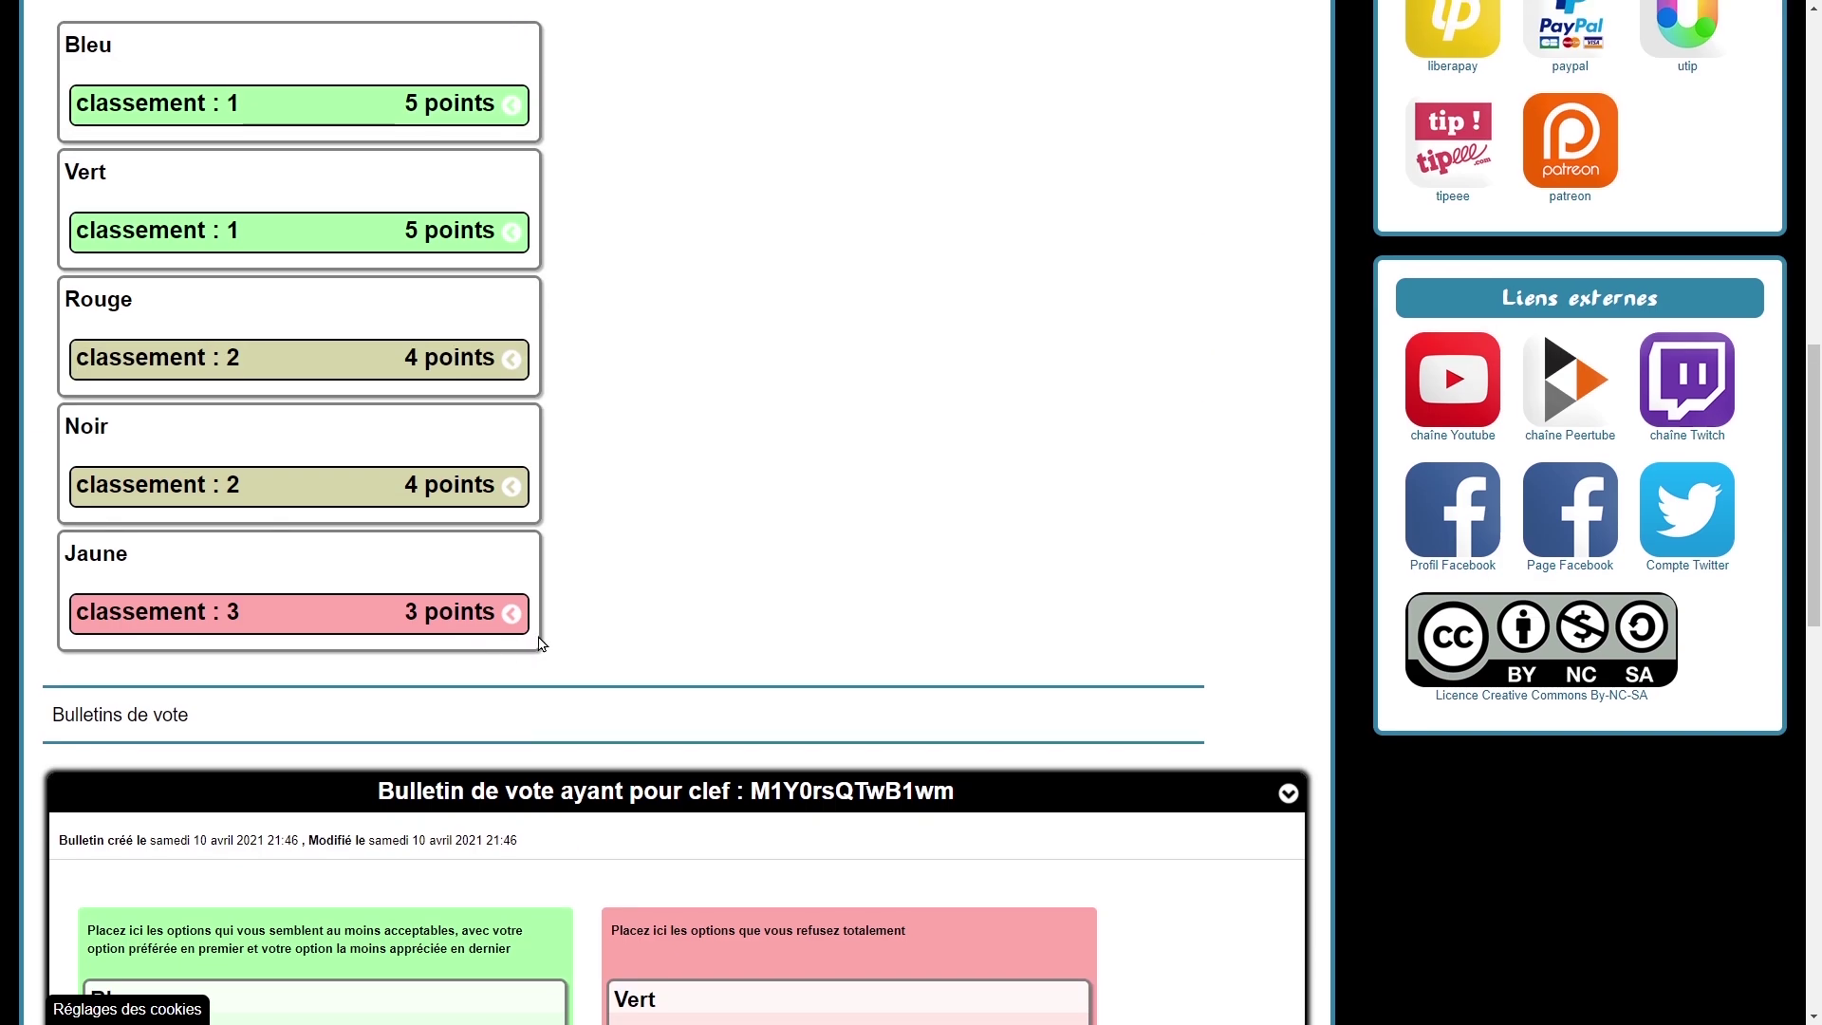
{"action": "scroll", "coordinate": [670, 668], "scroll_direction": "down", "scroll_amount": 1}
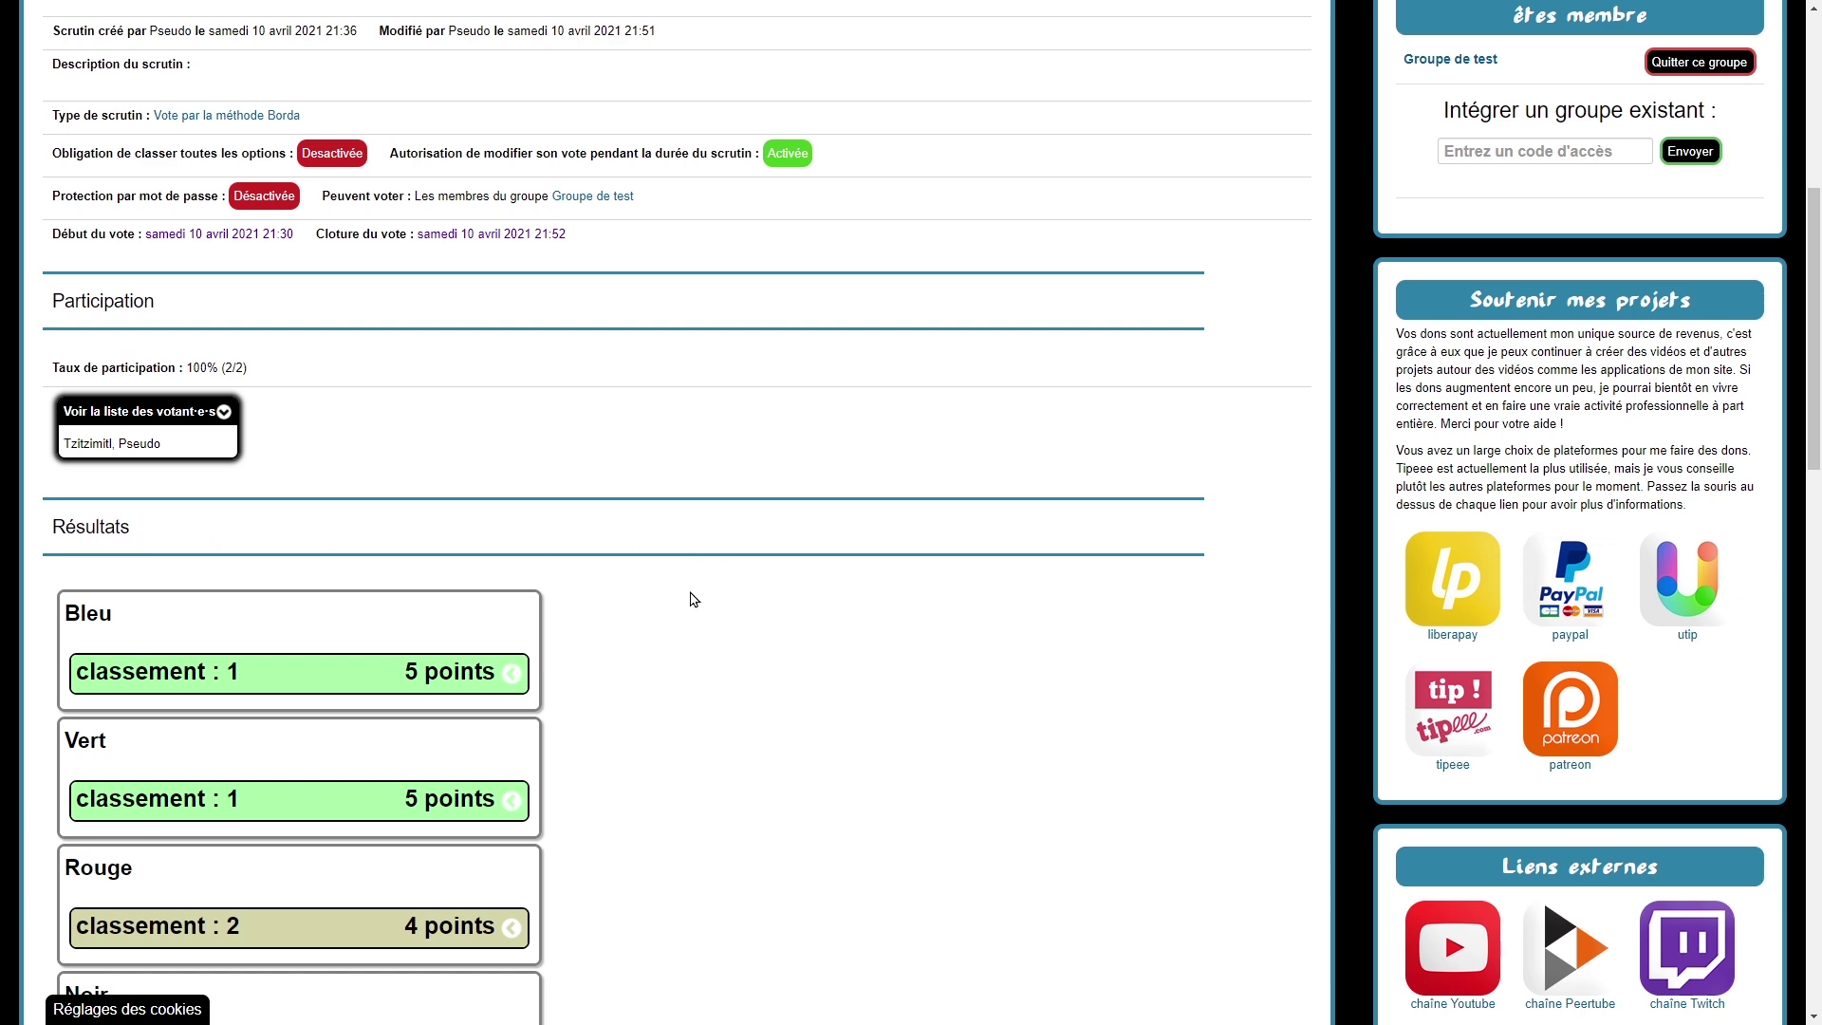
{"action": "scroll", "coordinate": [784, 641], "scroll_direction": "up", "scroll_amount": 6}
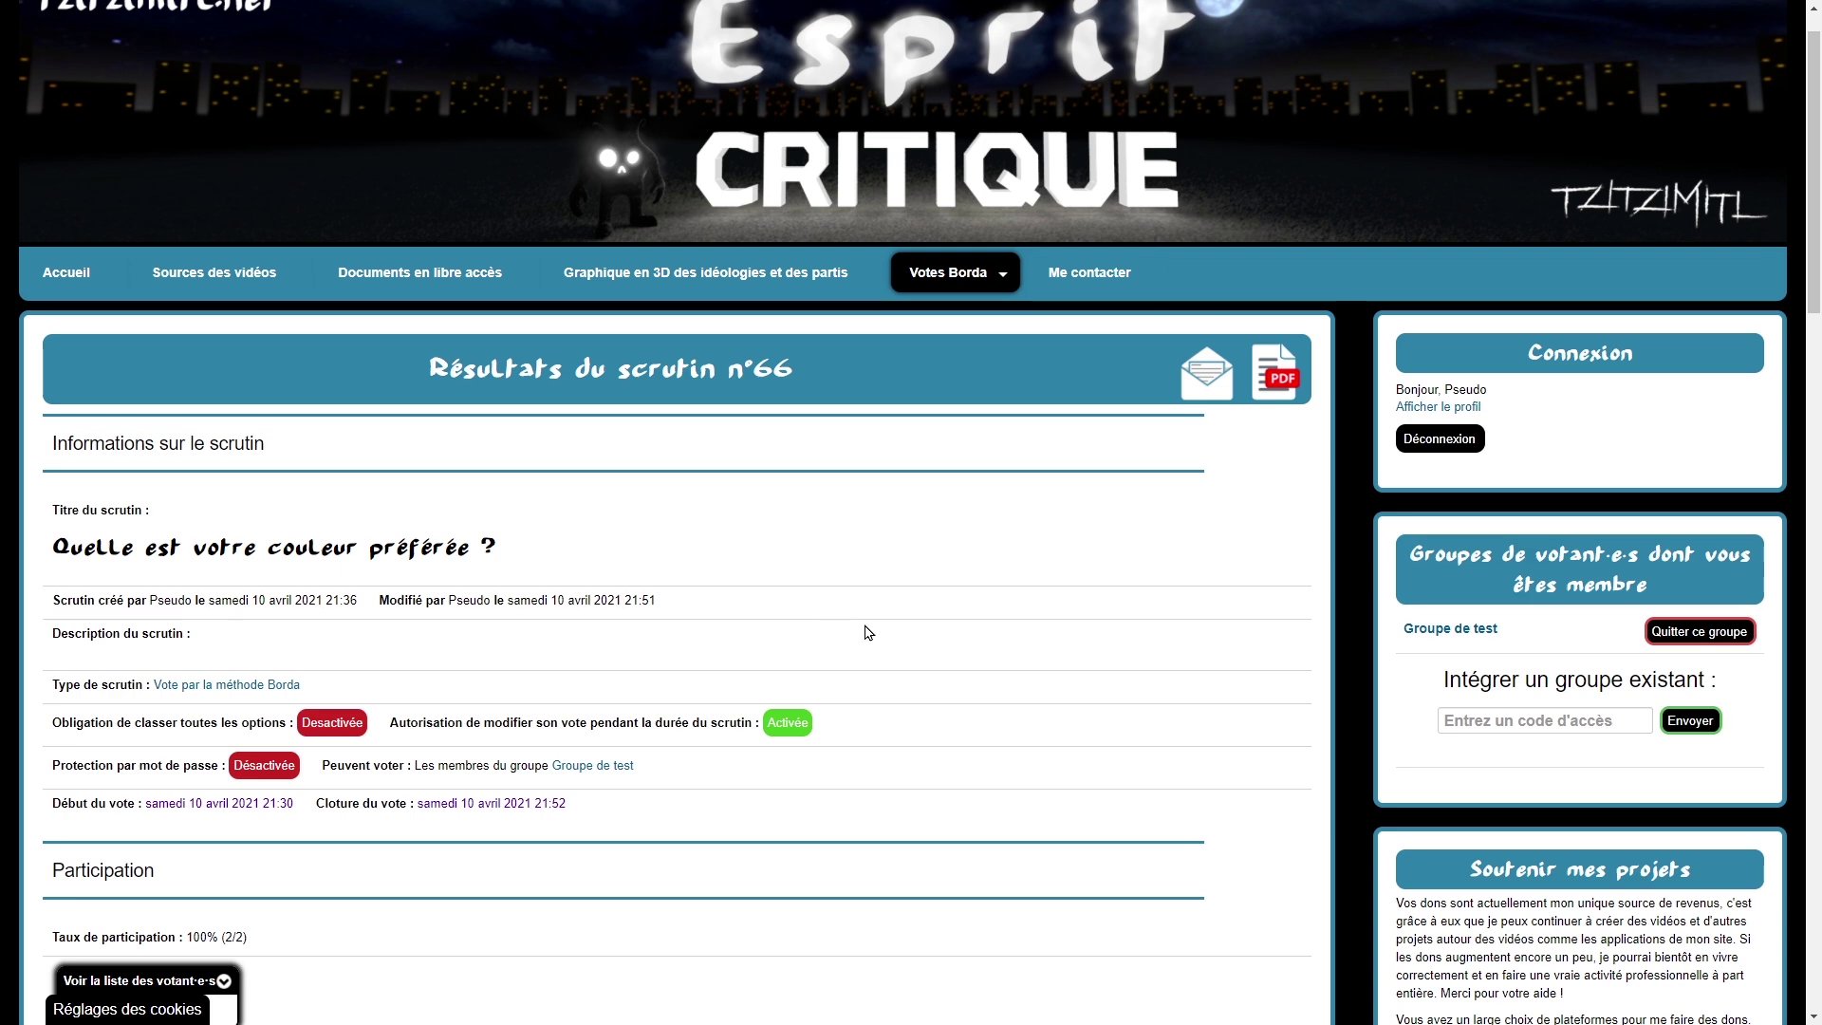
{"action": "scroll", "coordinate": [907, 625], "scroll_direction": "up", "scroll_amount": 1}
Step: Create a new poll titled 'Êtes-vous content·e ?' from Votes Borda
{"action": "left_click", "coordinate": [1001, 330]}
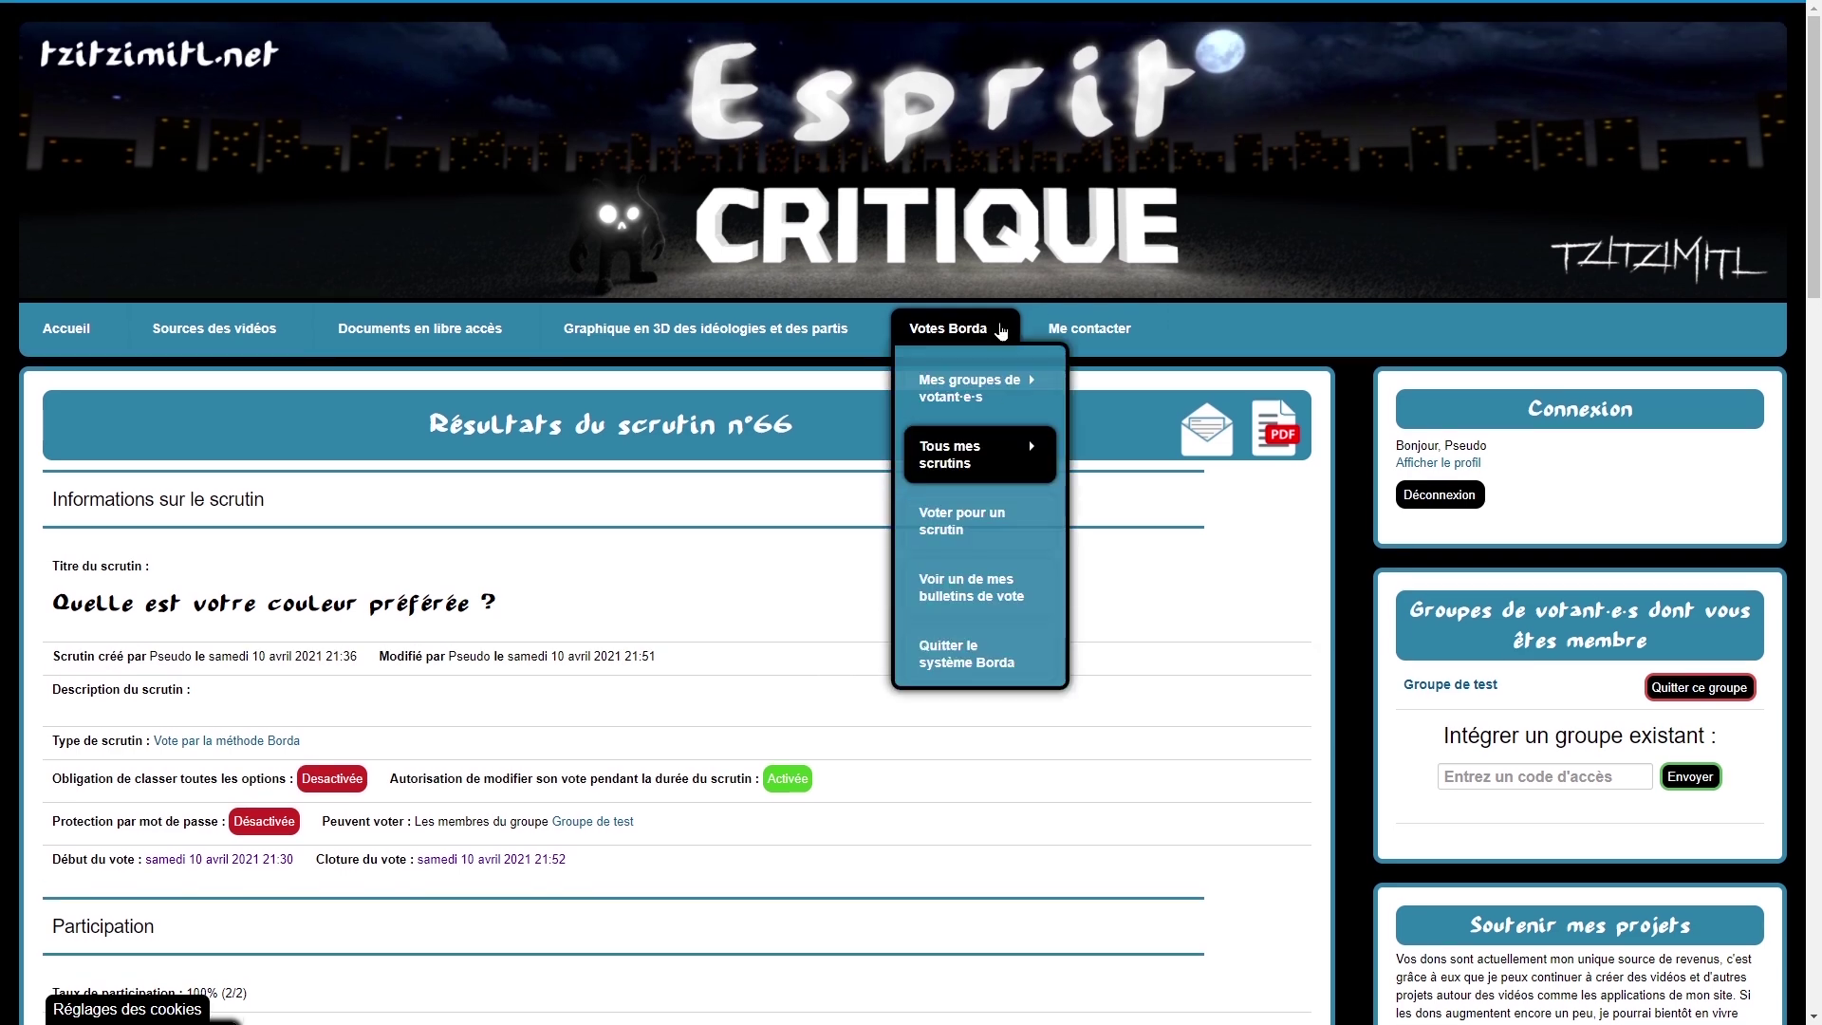
{"action": "mouse_move", "coordinate": [957, 472]}
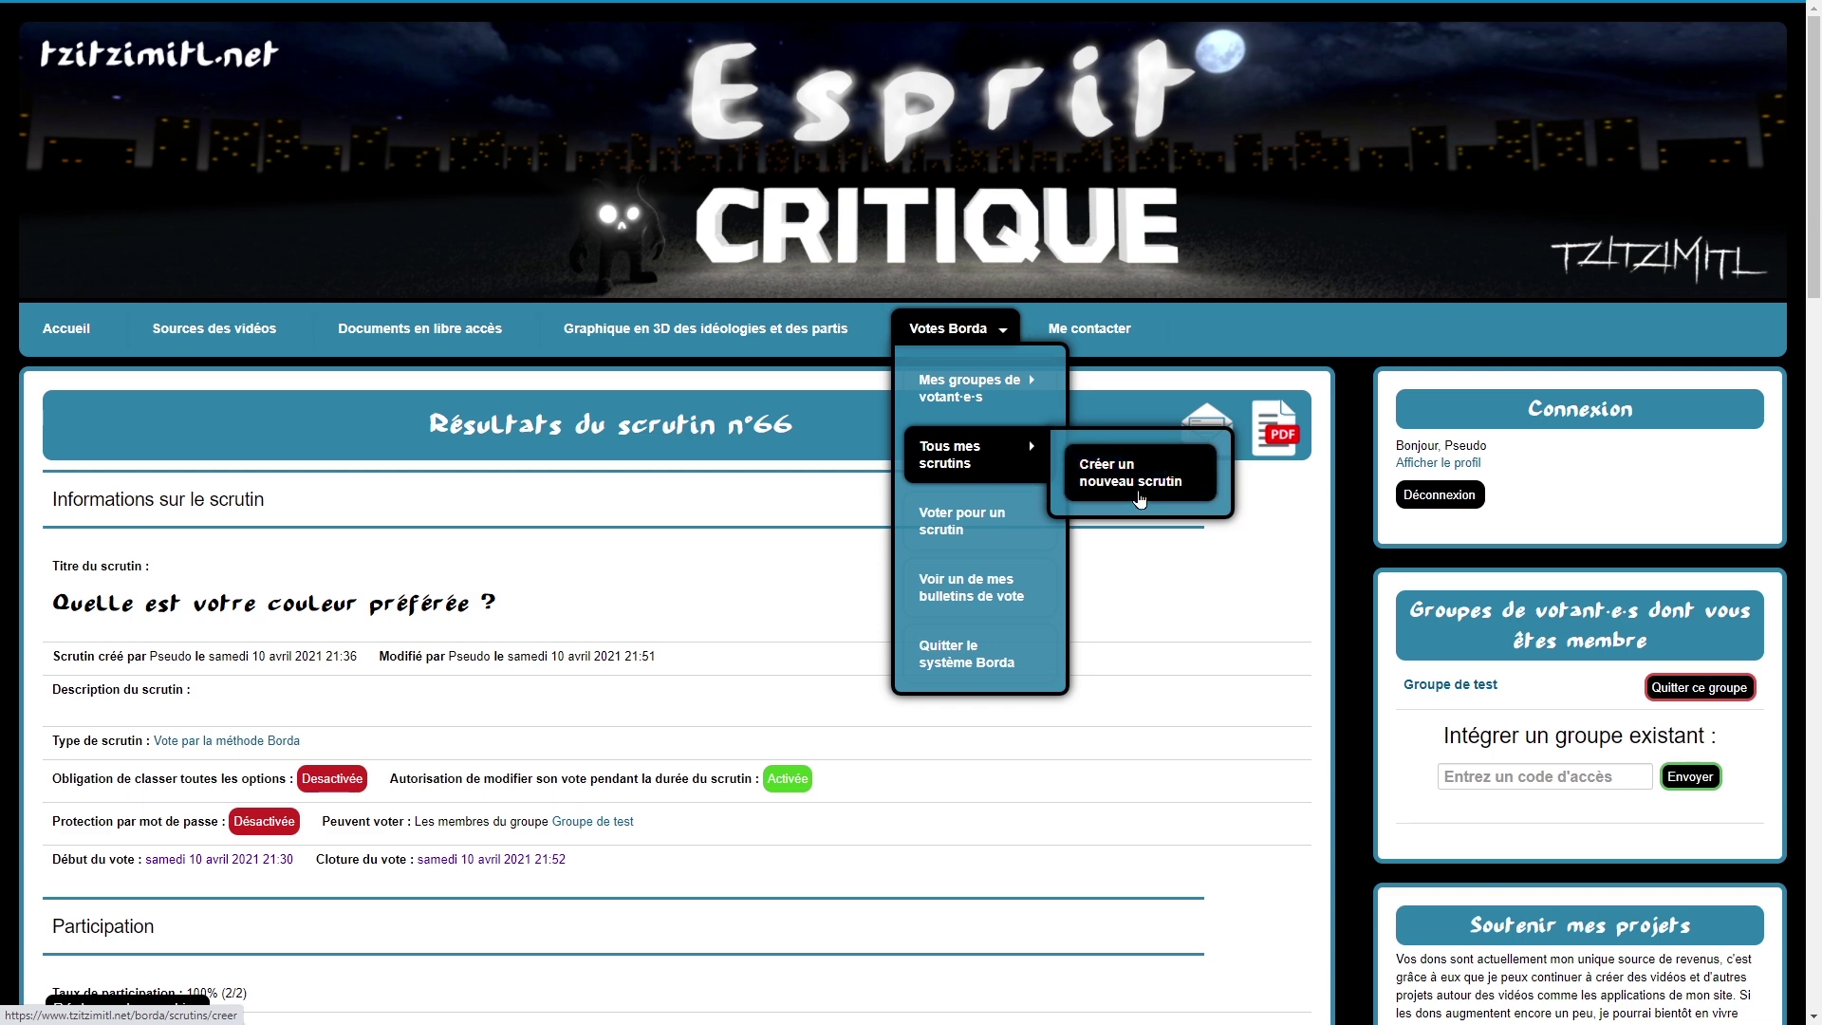
{"action": "left_click", "coordinate": [1139, 498]}
{"action": "type", "text": "Êtes-vous content·e ?"}
{"action": "key", "text": "Left"}
{"action": "key", "text": "Left"}
{"action": "type", "text": "·e"}
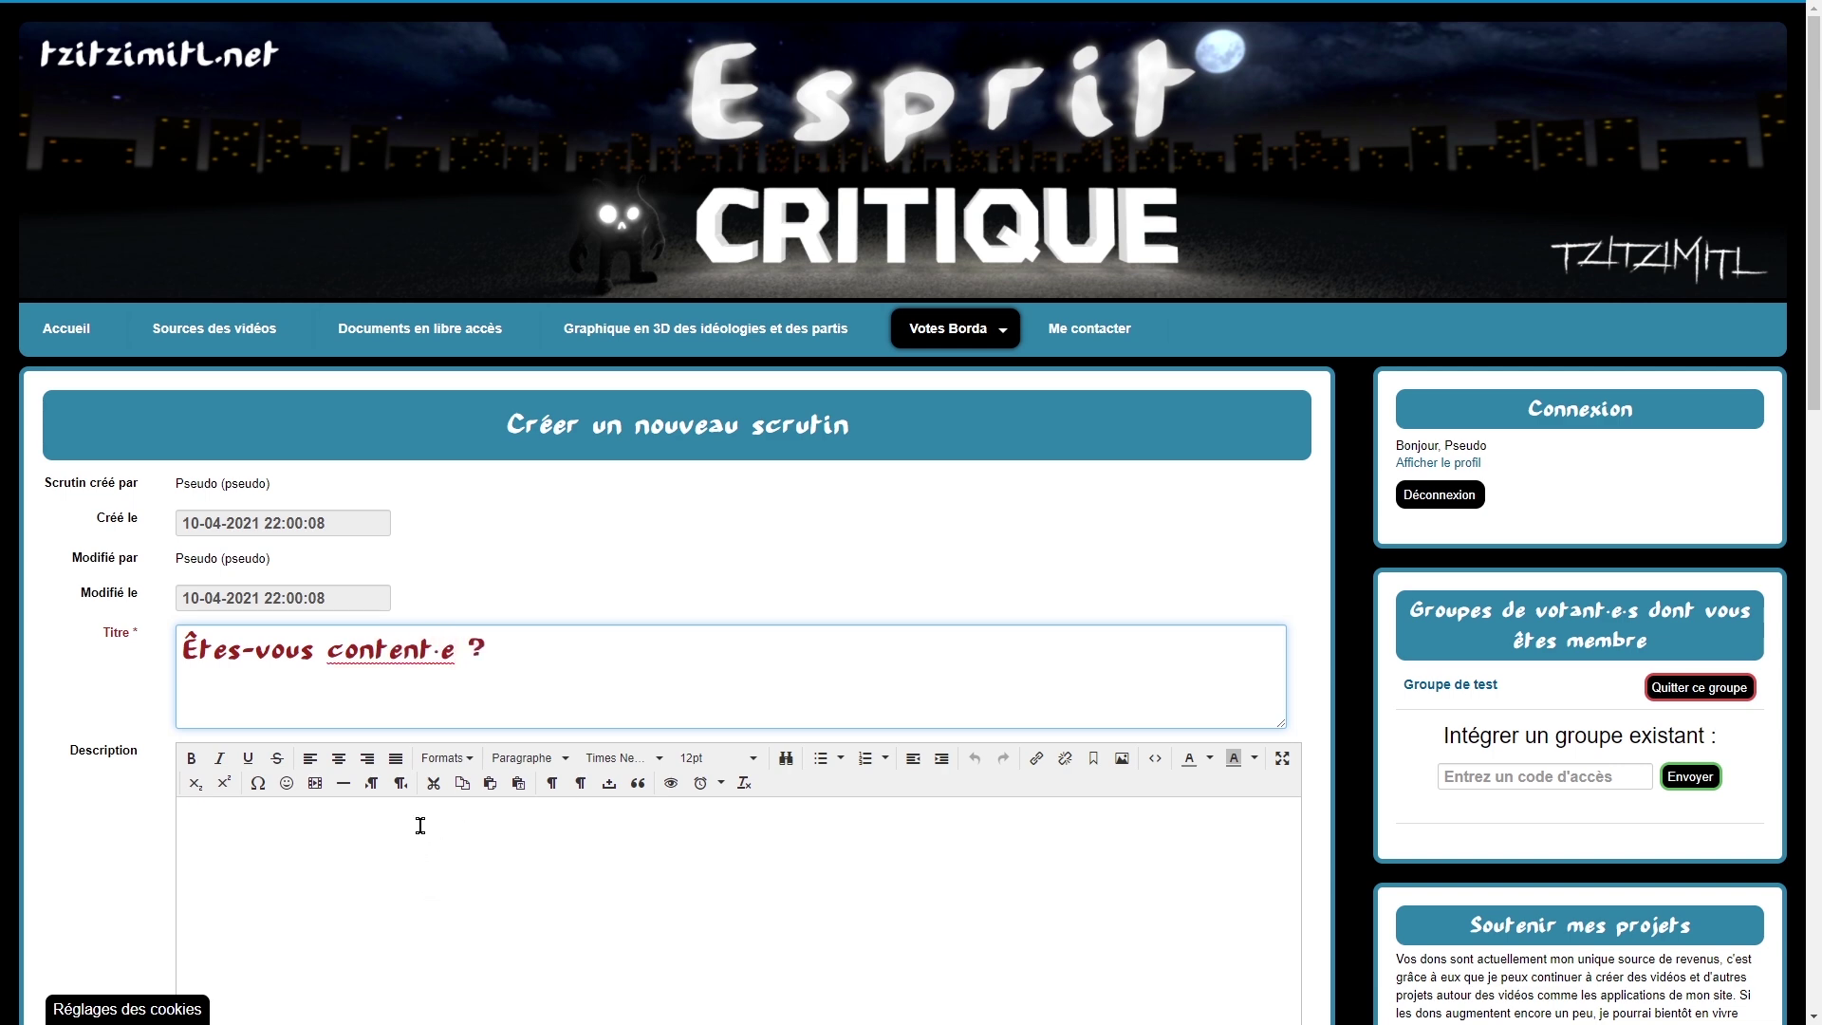
Step: Switch the poll type to Vote par approbation, then back to Méthode Borda
{"action": "scroll", "coordinate": [434, 825], "scroll_direction": "down", "scroll_amount": 8}
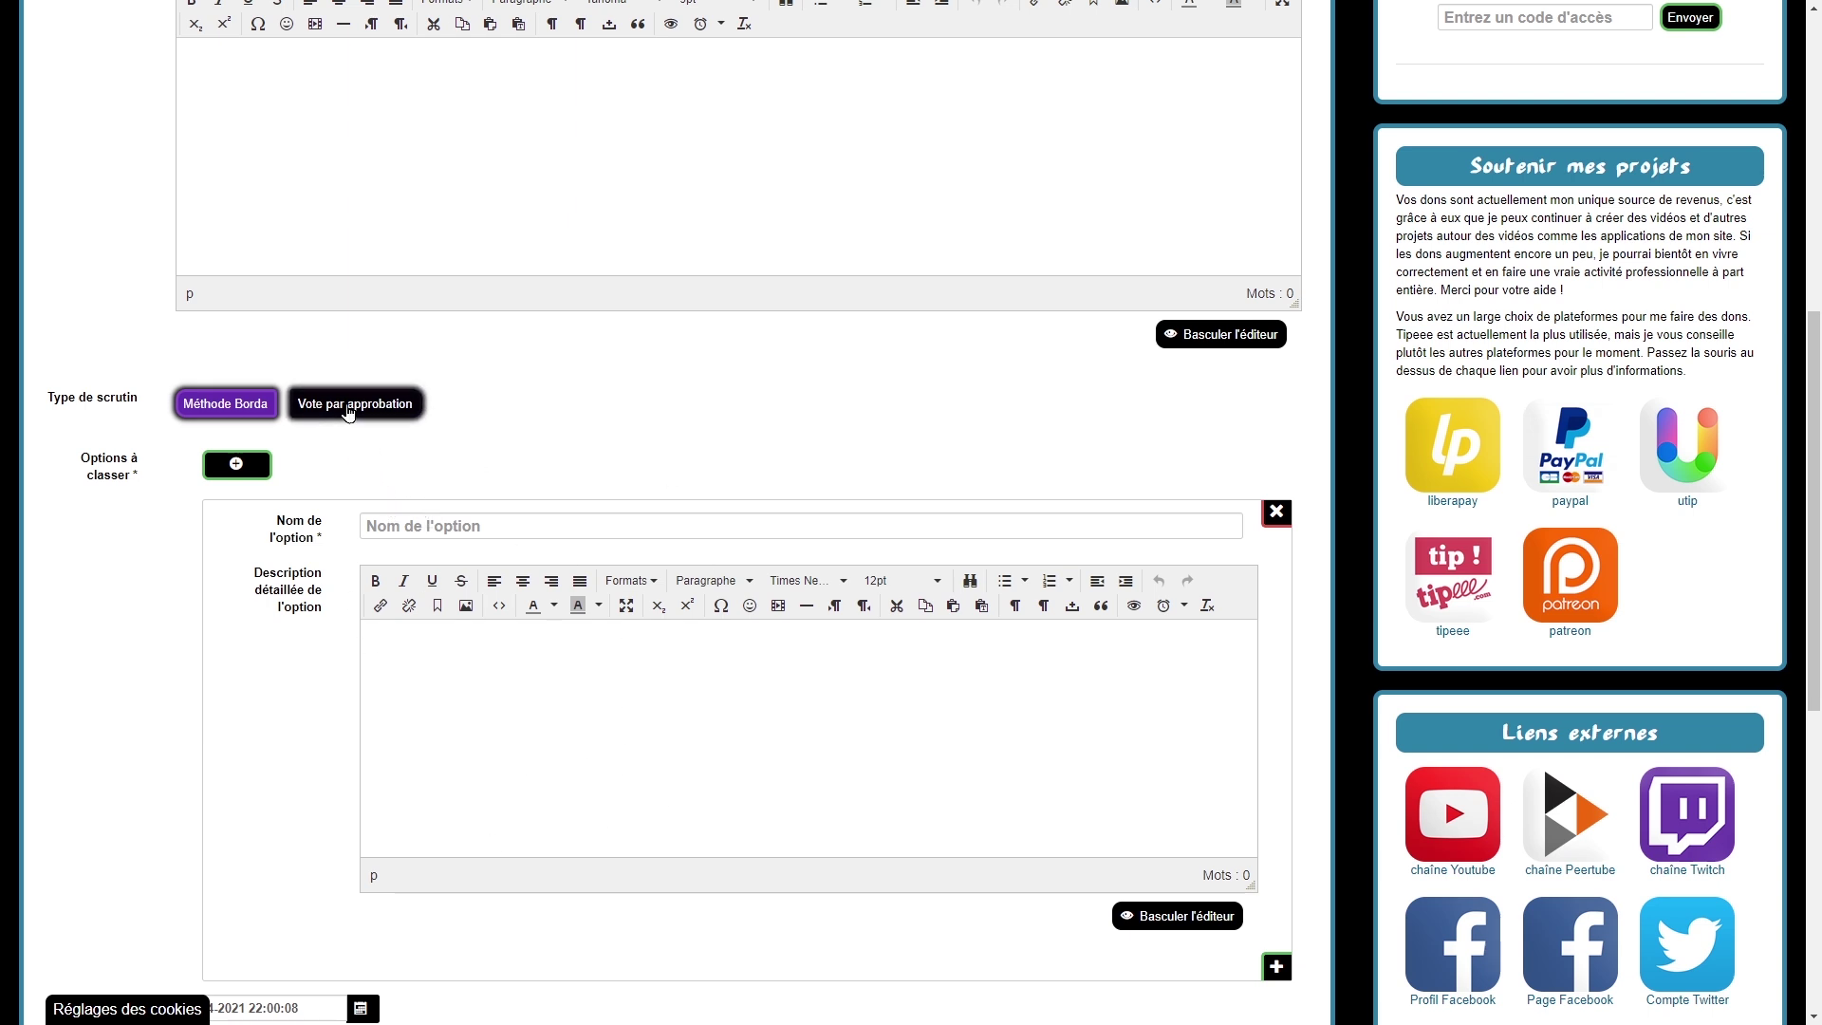
{"action": "left_click", "coordinate": [300, 406]}
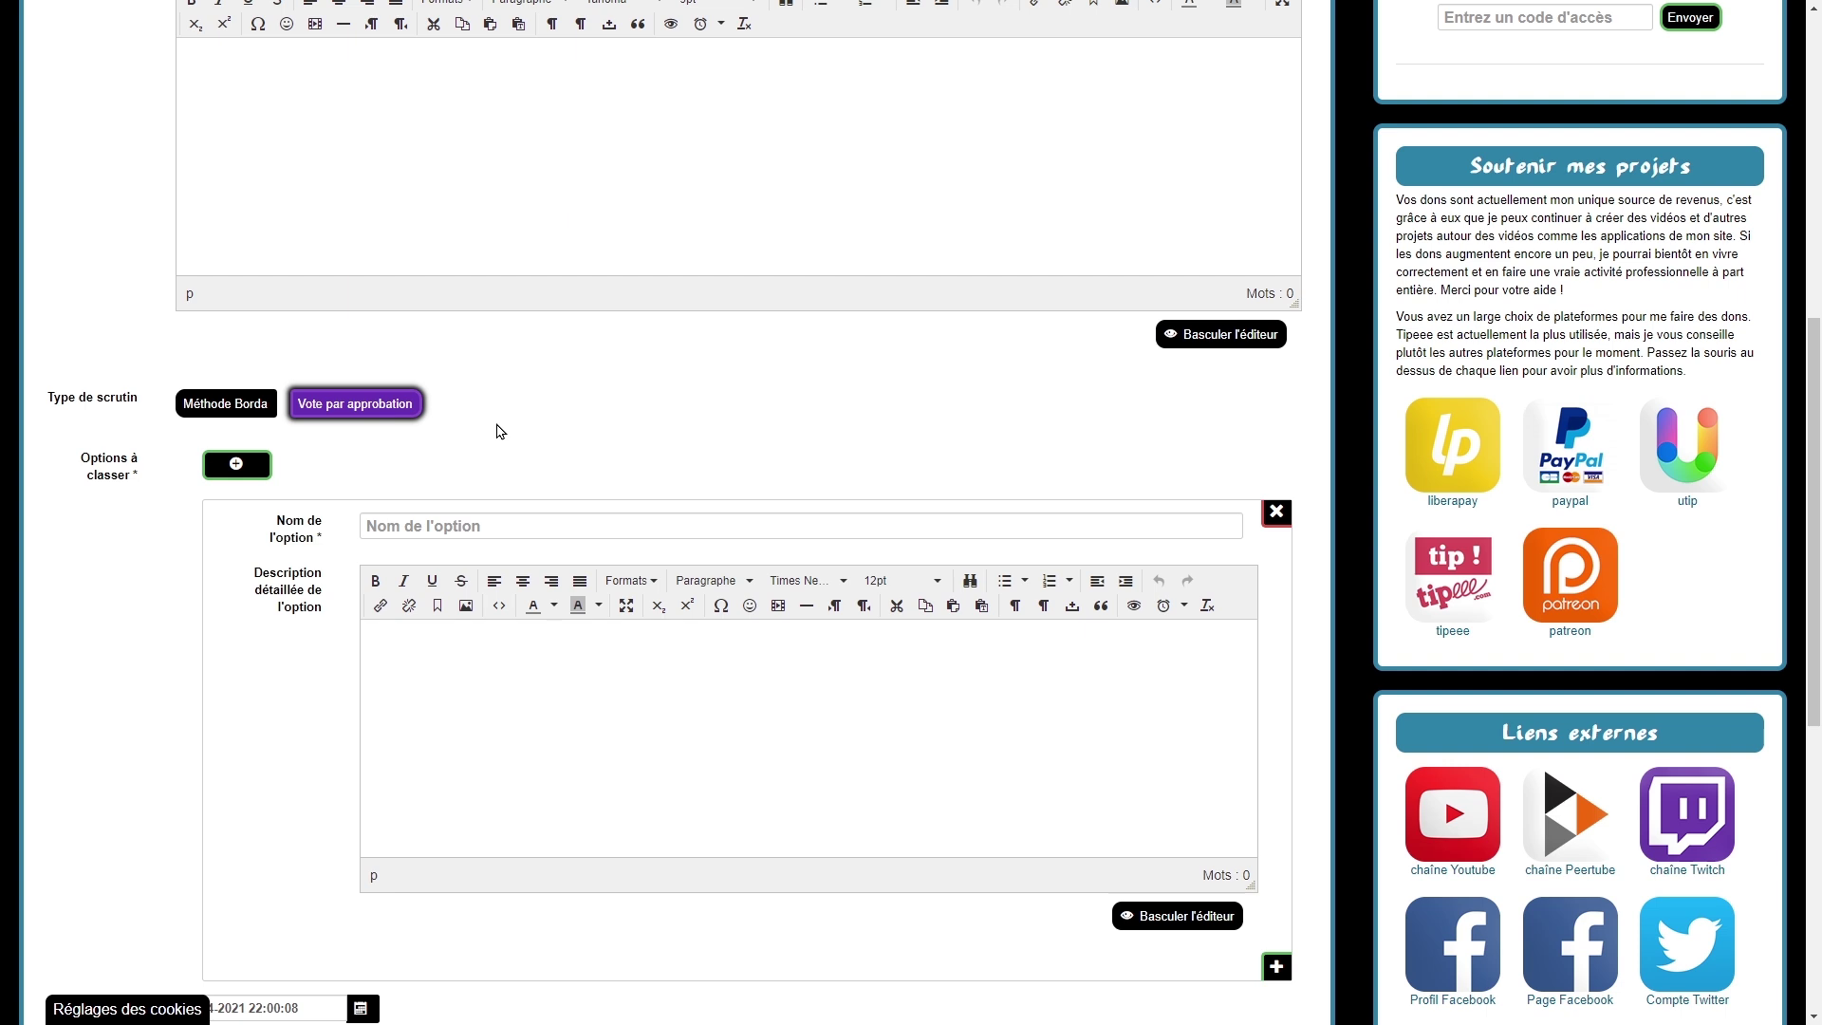
{"action": "left_click", "coordinate": [228, 405]}
{"action": "mouse_move", "coordinate": [98, 410]}
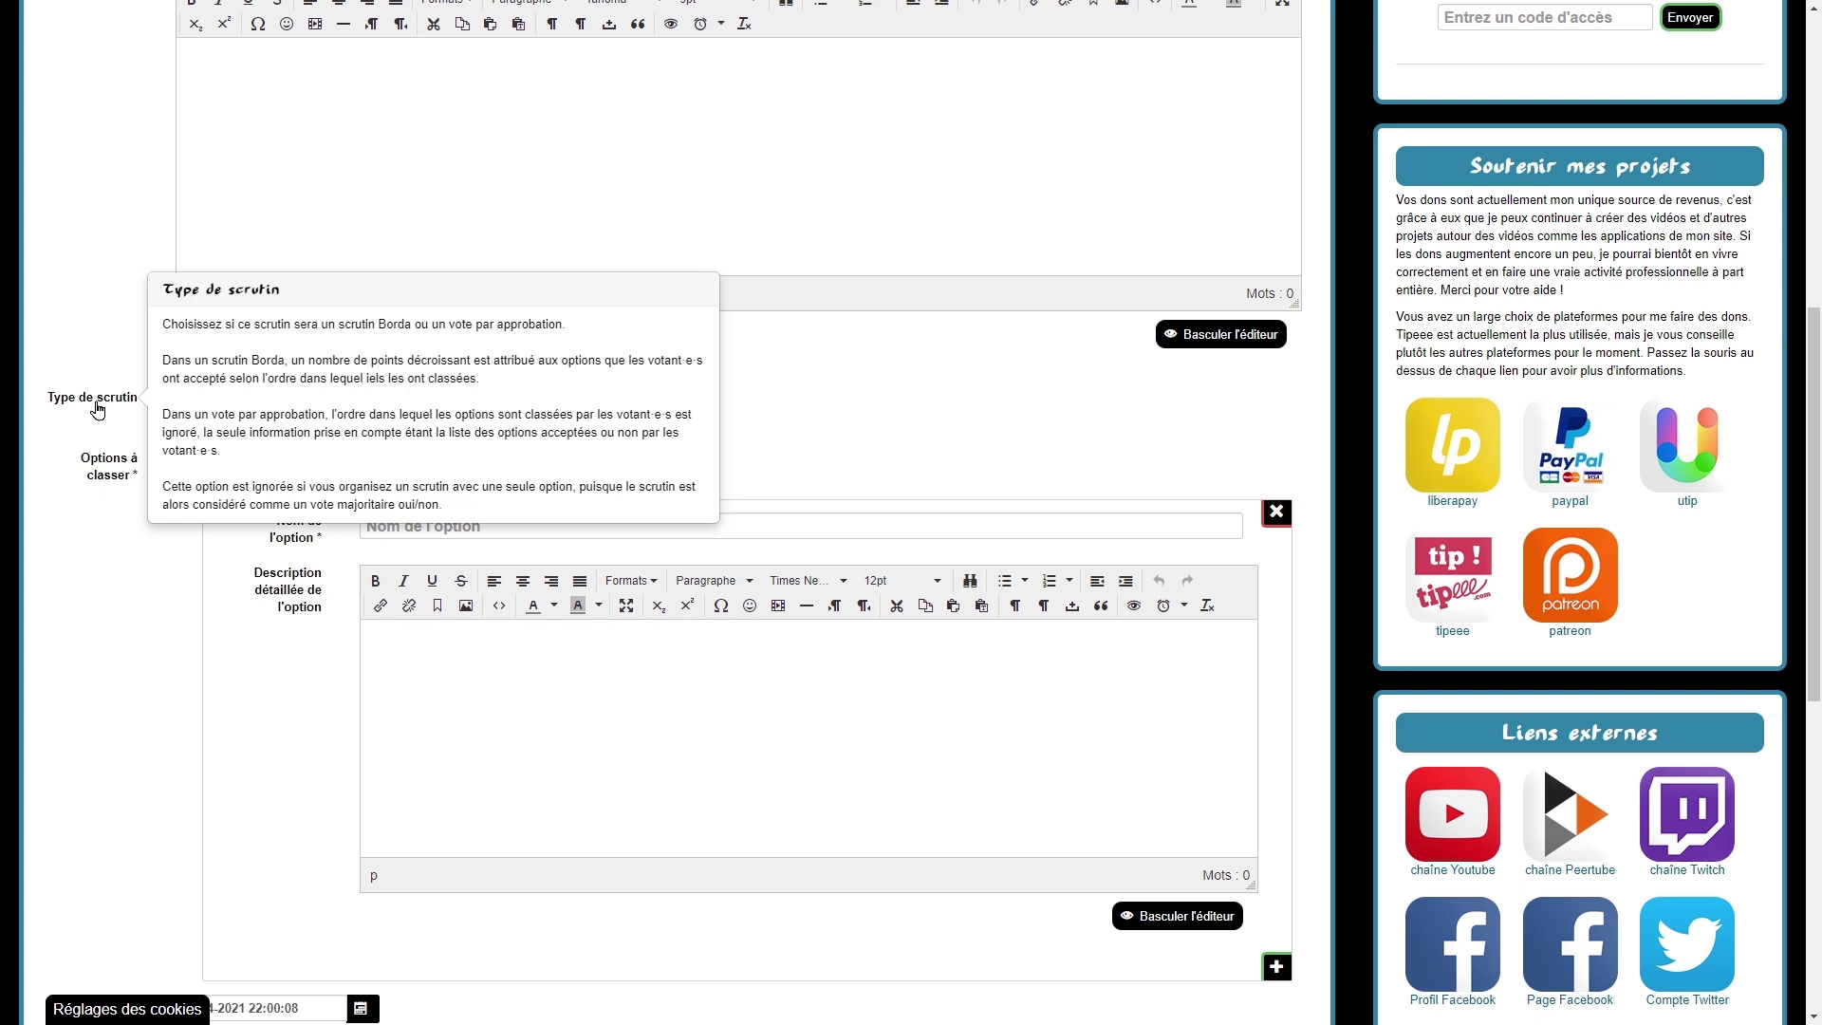
{"action": "type", "text": "Je suis content·e"}
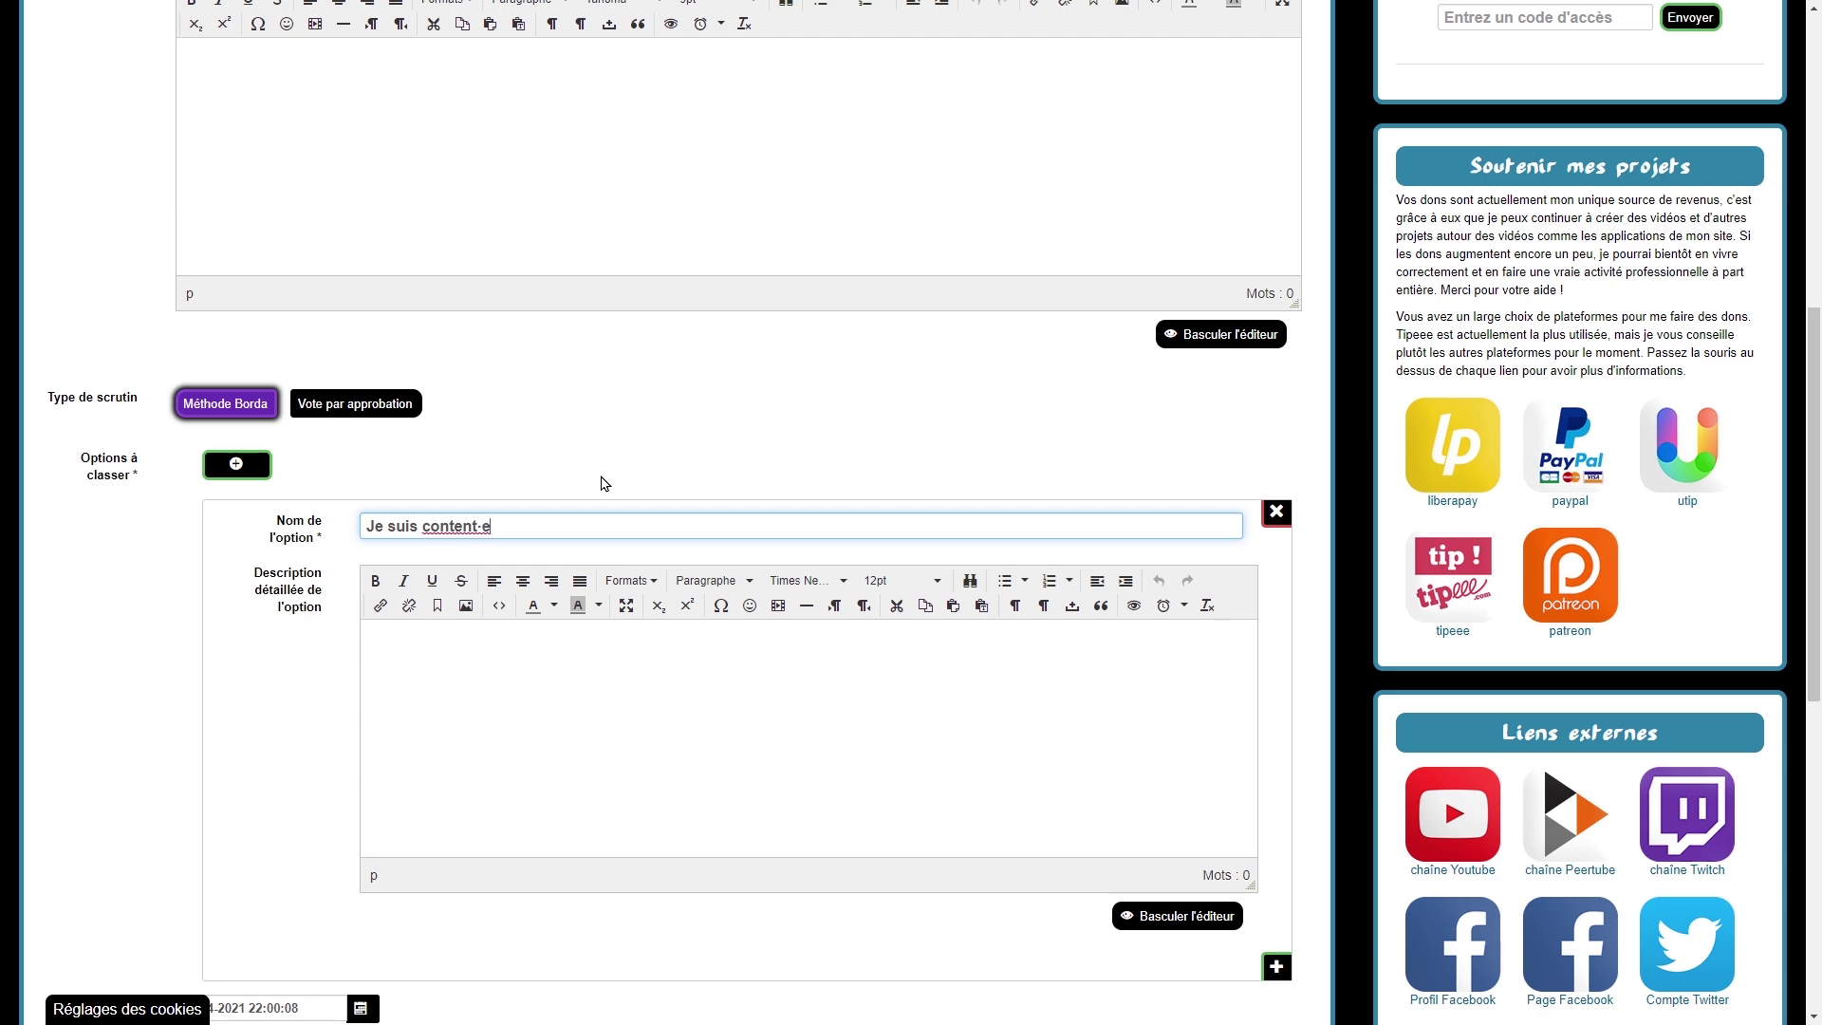
{"action": "scroll", "coordinate": [429, 587], "scroll_direction": "down", "scroll_amount": 5}
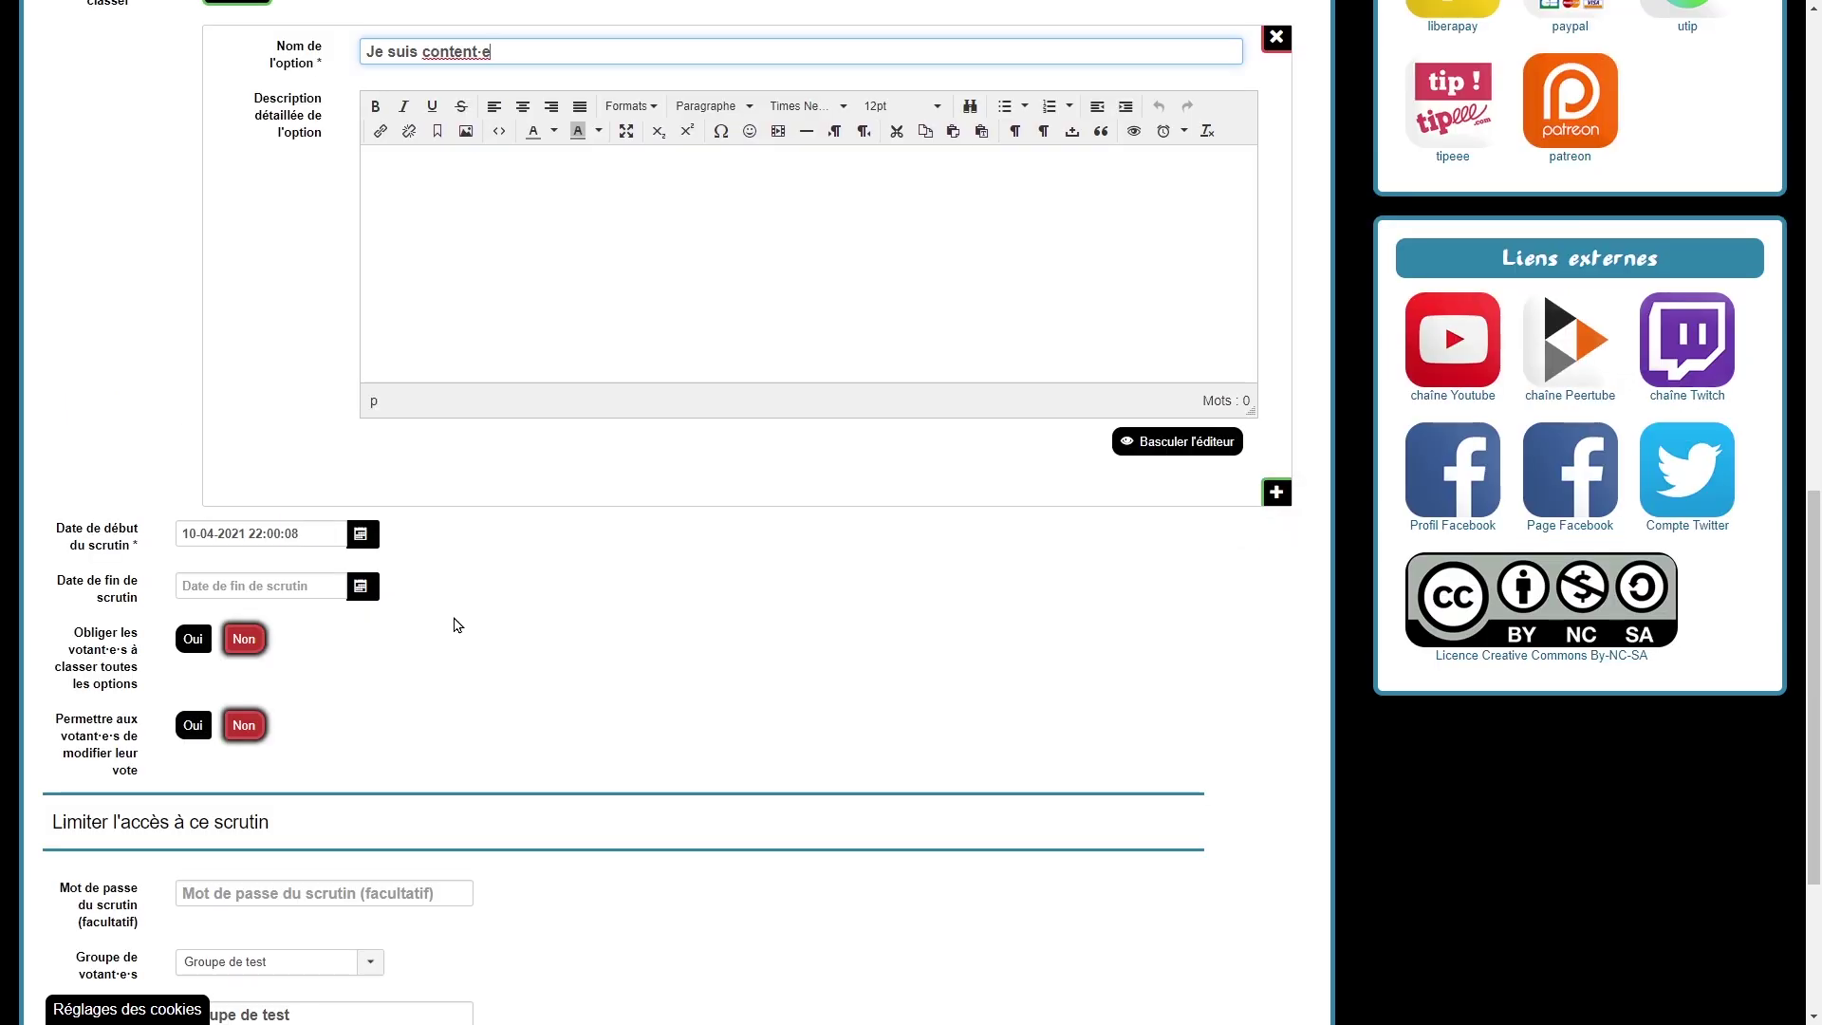
{"action": "scroll", "coordinate": [451, 619], "scroll_direction": "down", "scroll_amount": 1}
{"action": "mouse_move", "coordinate": [132, 559]}
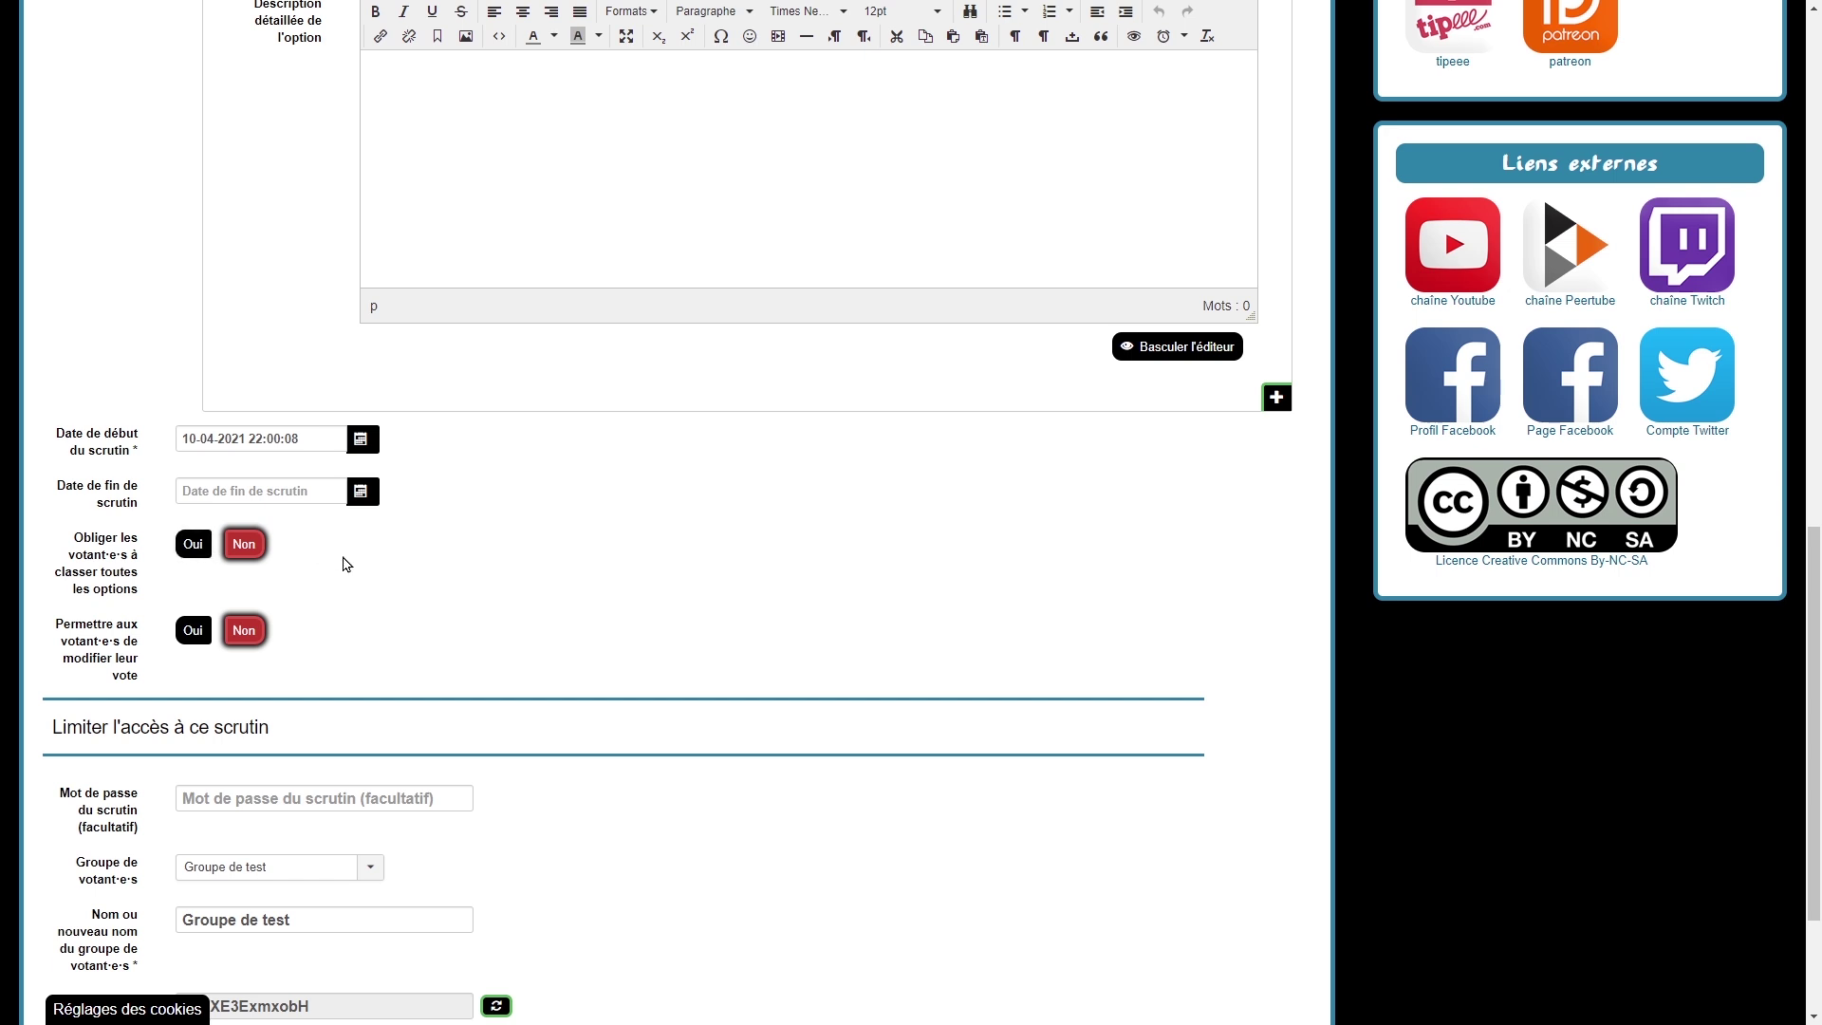
{"action": "scroll", "coordinate": [347, 564], "scroll_direction": "down", "scroll_amount": 1}
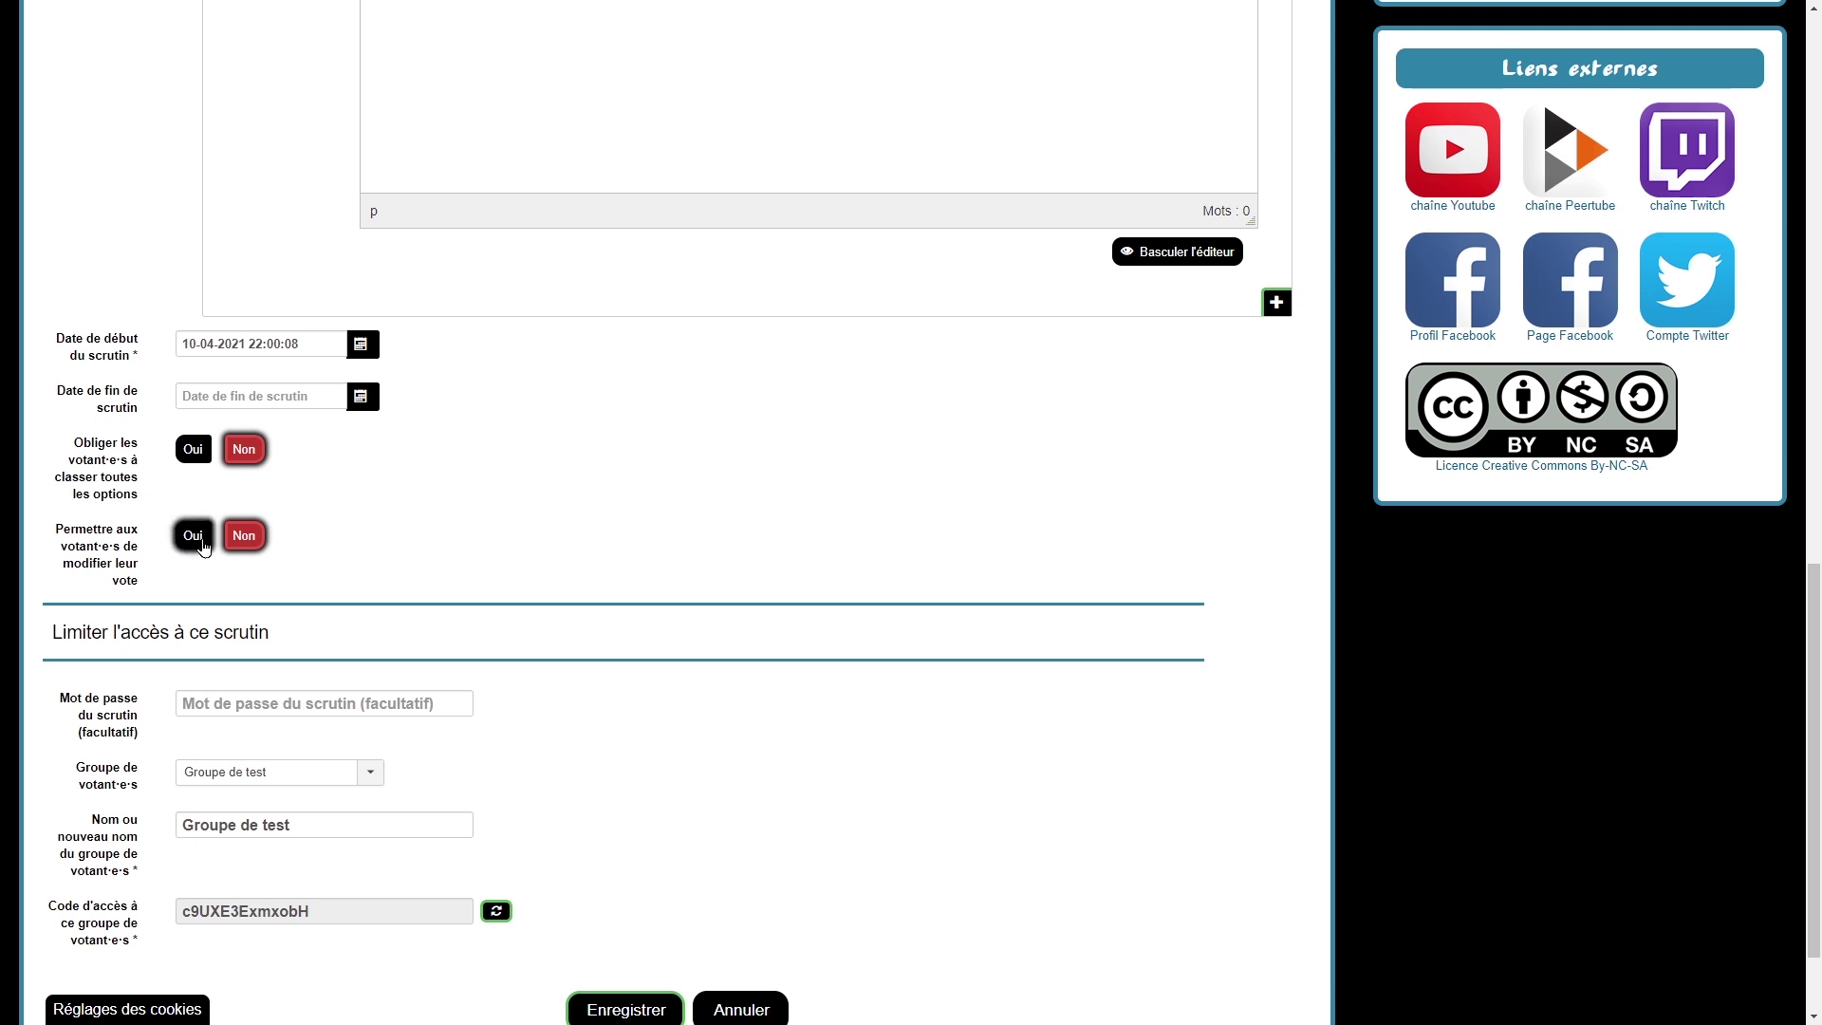
{"action": "scroll", "coordinate": [516, 537], "scroll_direction": "down", "scroll_amount": 2}
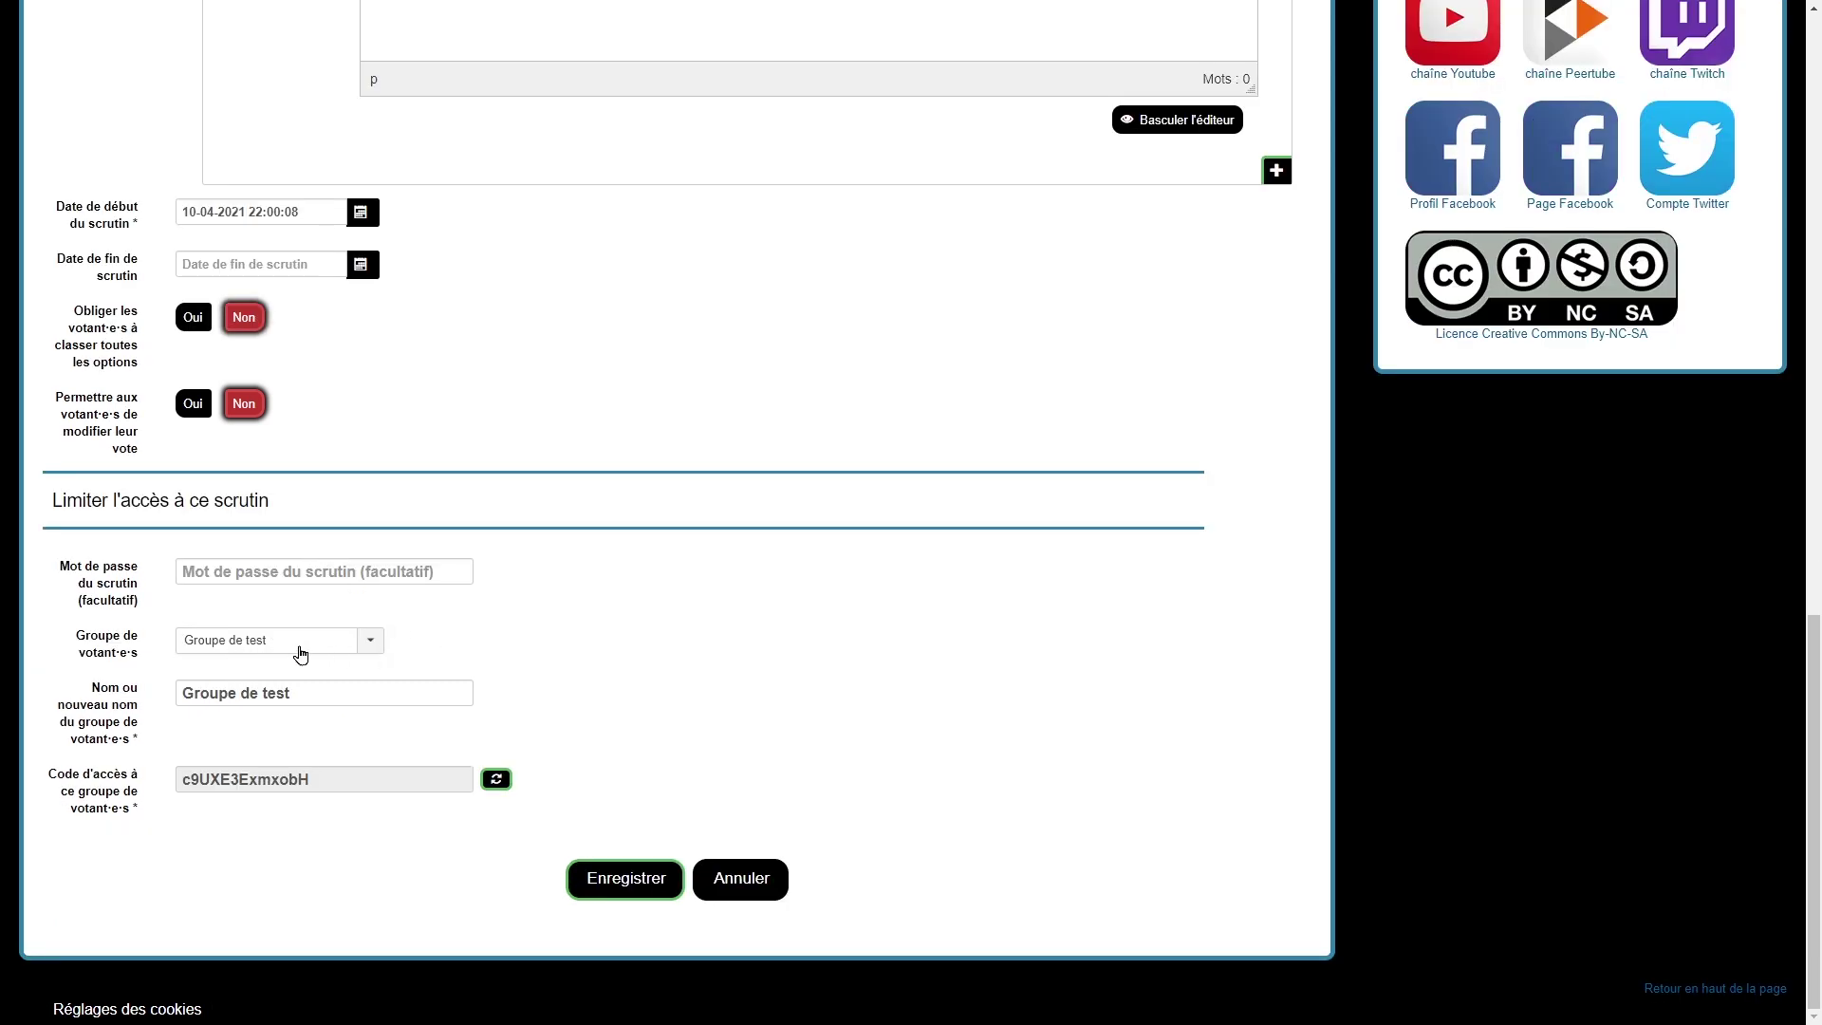
Step: Save the poll 'Êtes-vous content·e ?' as scrutin N°67 and open its voting ballot
{"action": "left_click", "coordinate": [591, 892]}
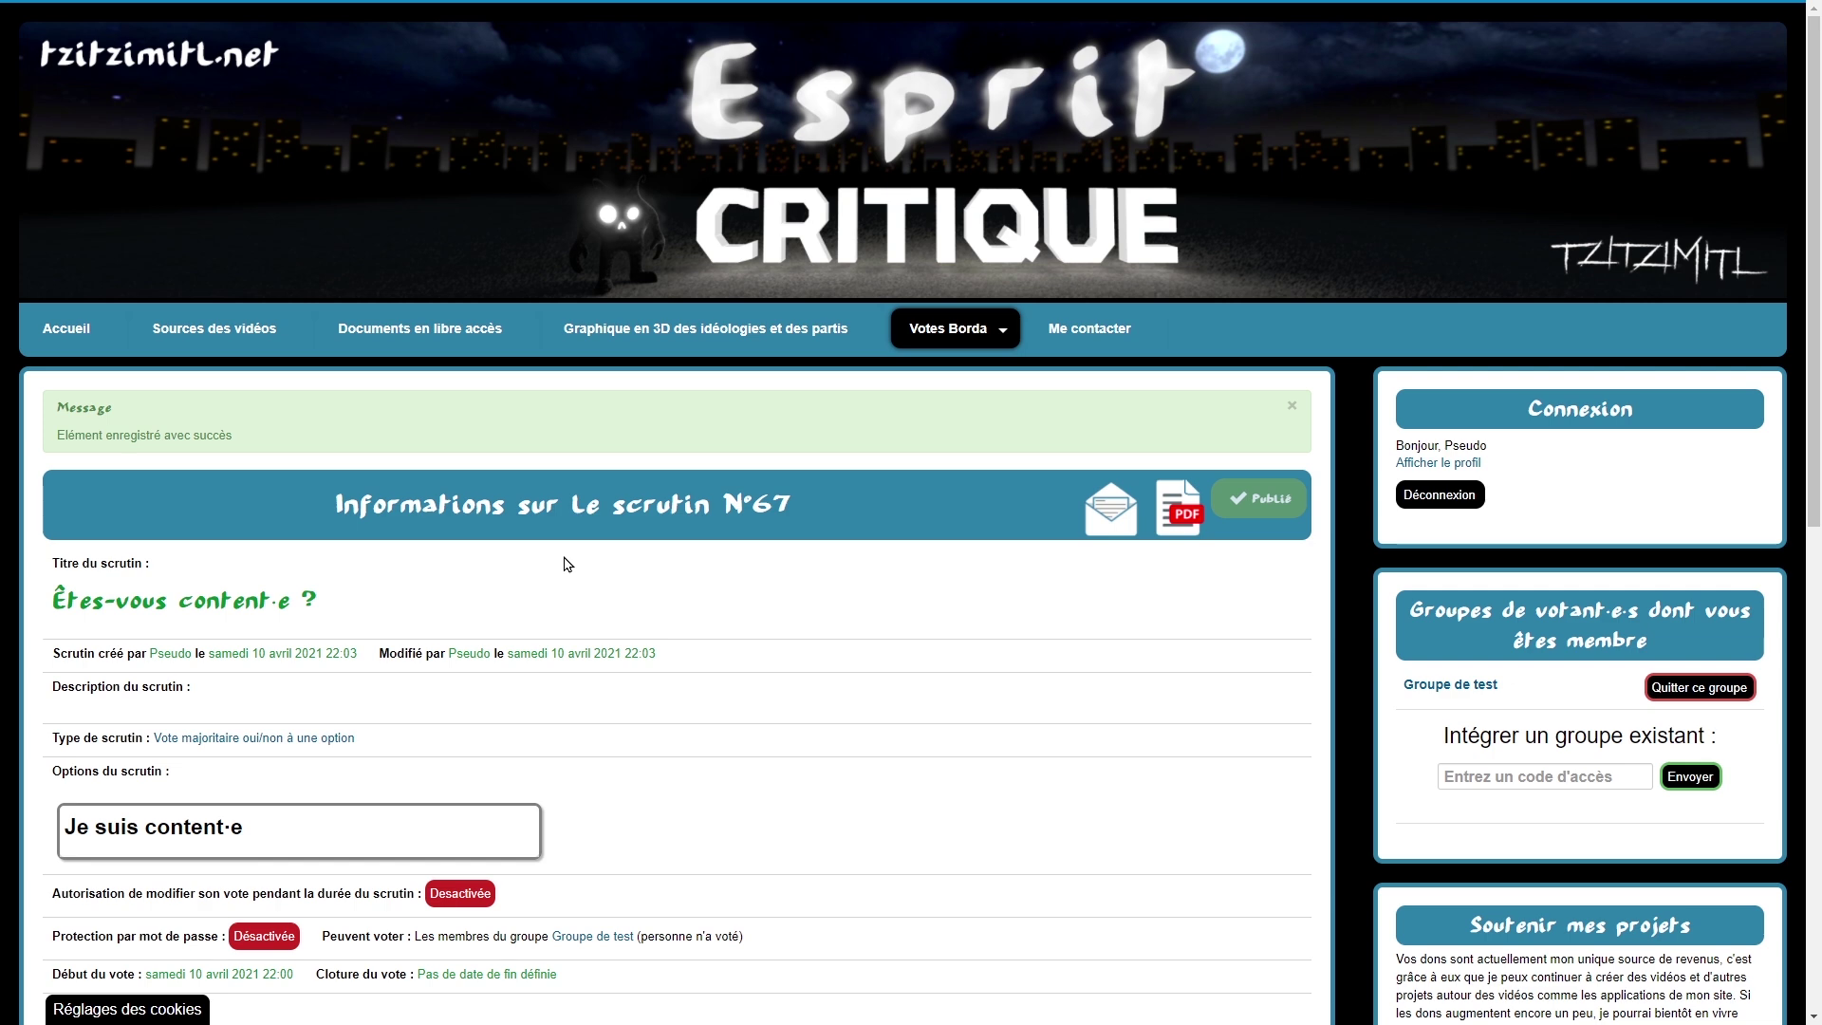
{"action": "scroll", "coordinate": [567, 564], "scroll_direction": "down", "scroll_amount": 2}
{"action": "mouse_move", "coordinate": [240, 560]}
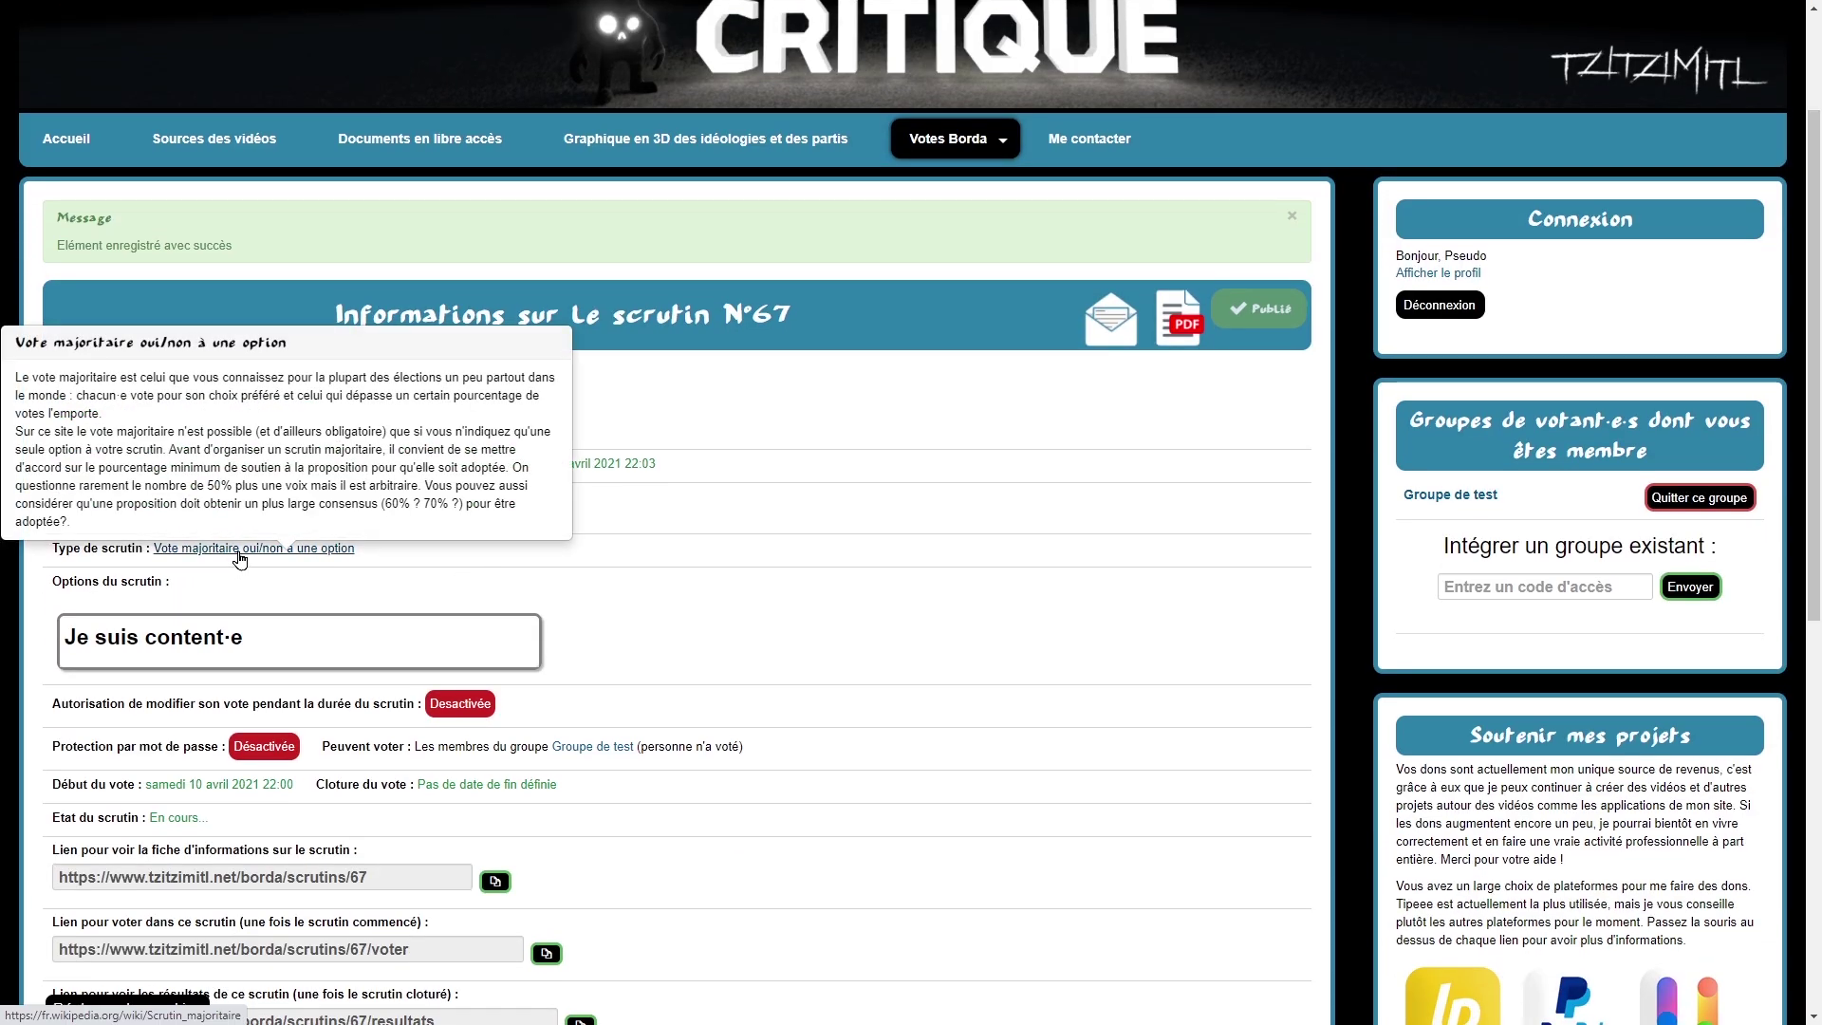
{"action": "scroll", "coordinate": [581, 372], "scroll_direction": "down", "scroll_amount": 2}
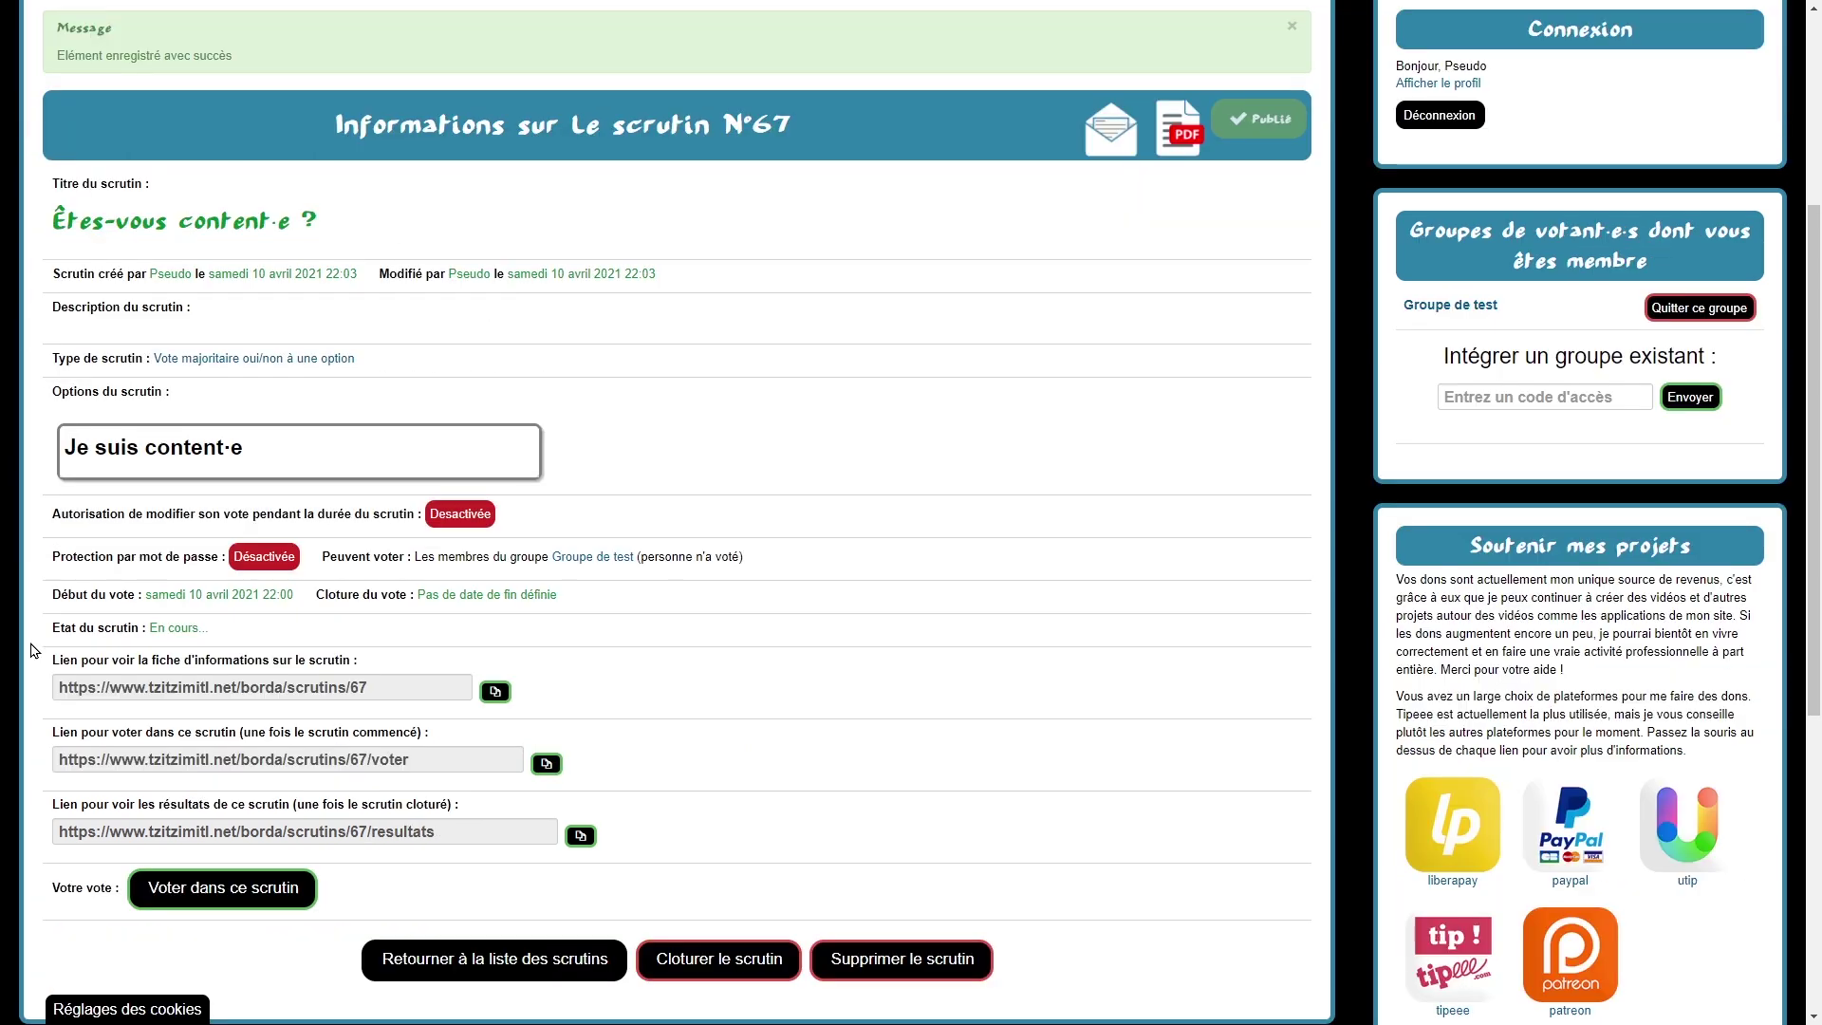
{"action": "left_click", "coordinate": [216, 887]}
Step: Cast one ballot accepting 'Je suis content·e', noting its ballot key, and a second ballot refusing it
{"action": "scroll", "coordinate": [815, 602], "scroll_direction": "down", "scroll_amount": 8}
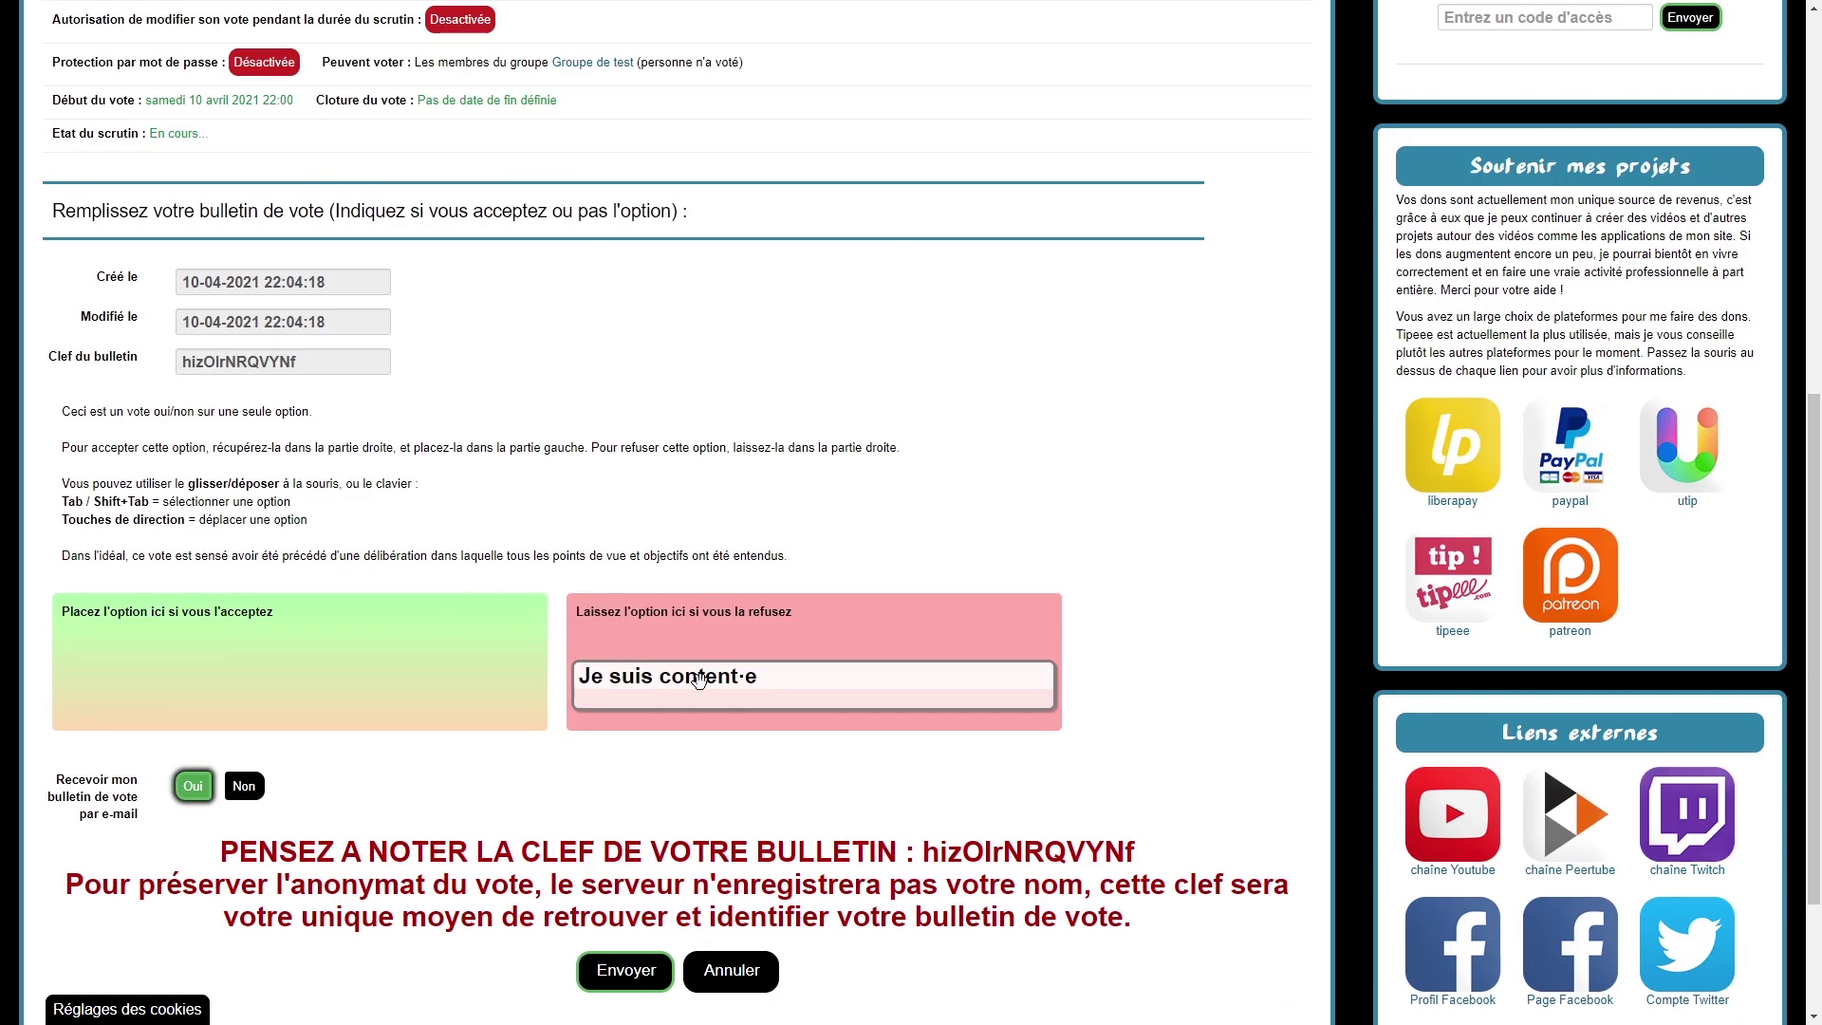
{"action": "left_click_drag", "start_coordinate": [680, 677], "coordinate": [243, 666]}
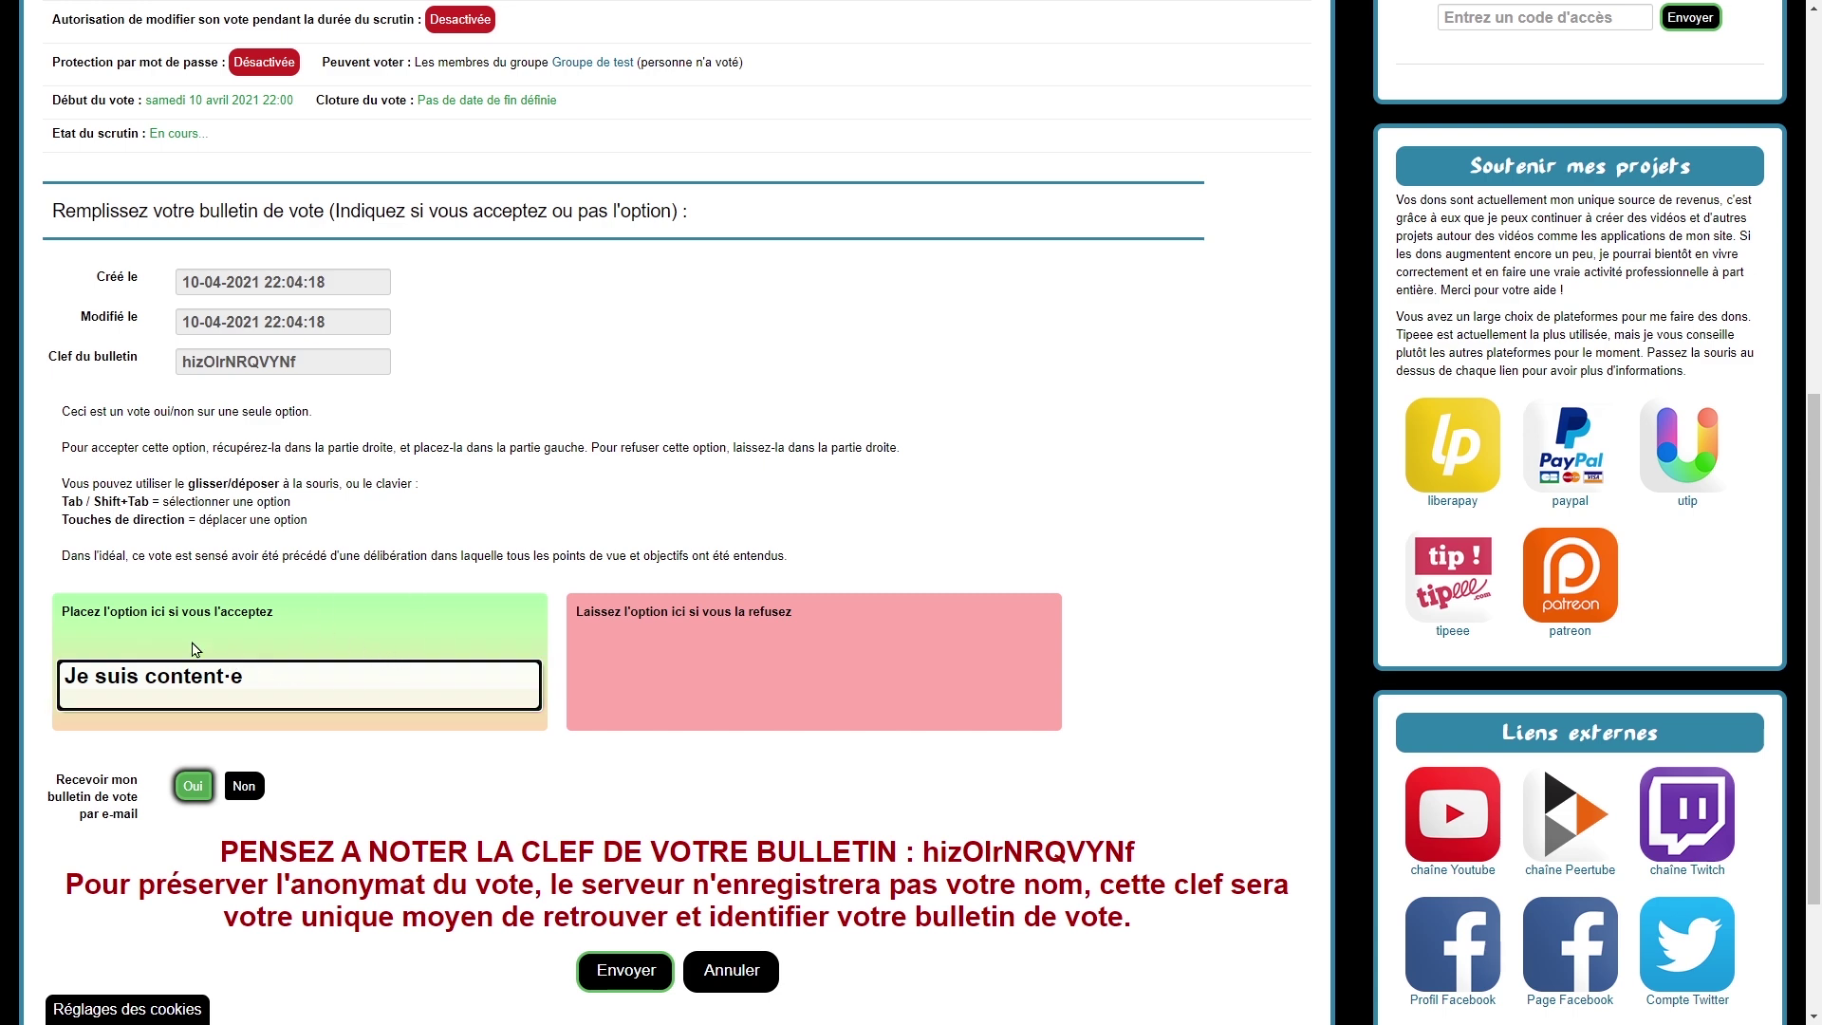
{"action": "scroll", "coordinate": [334, 596], "scroll_direction": "down", "scroll_amount": 2}
{"action": "double_click", "coordinate": [1052, 664]}
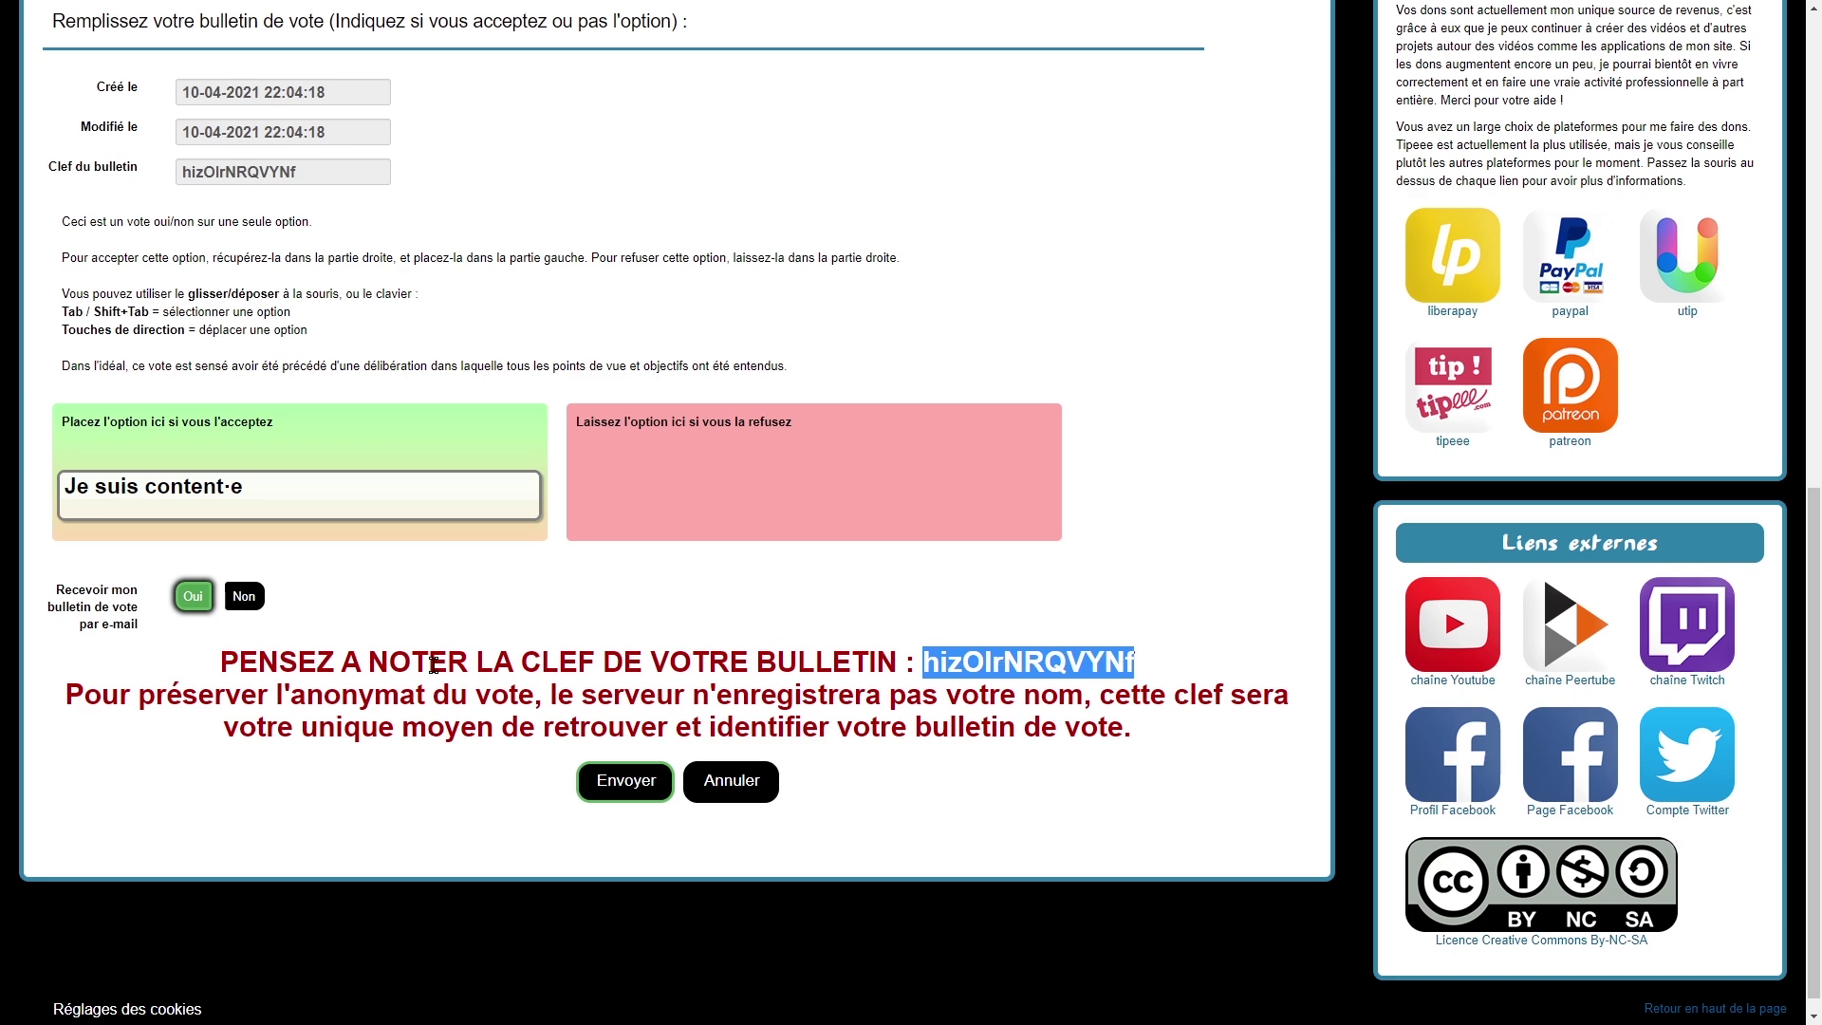
{"action": "key", "text": "Return"}
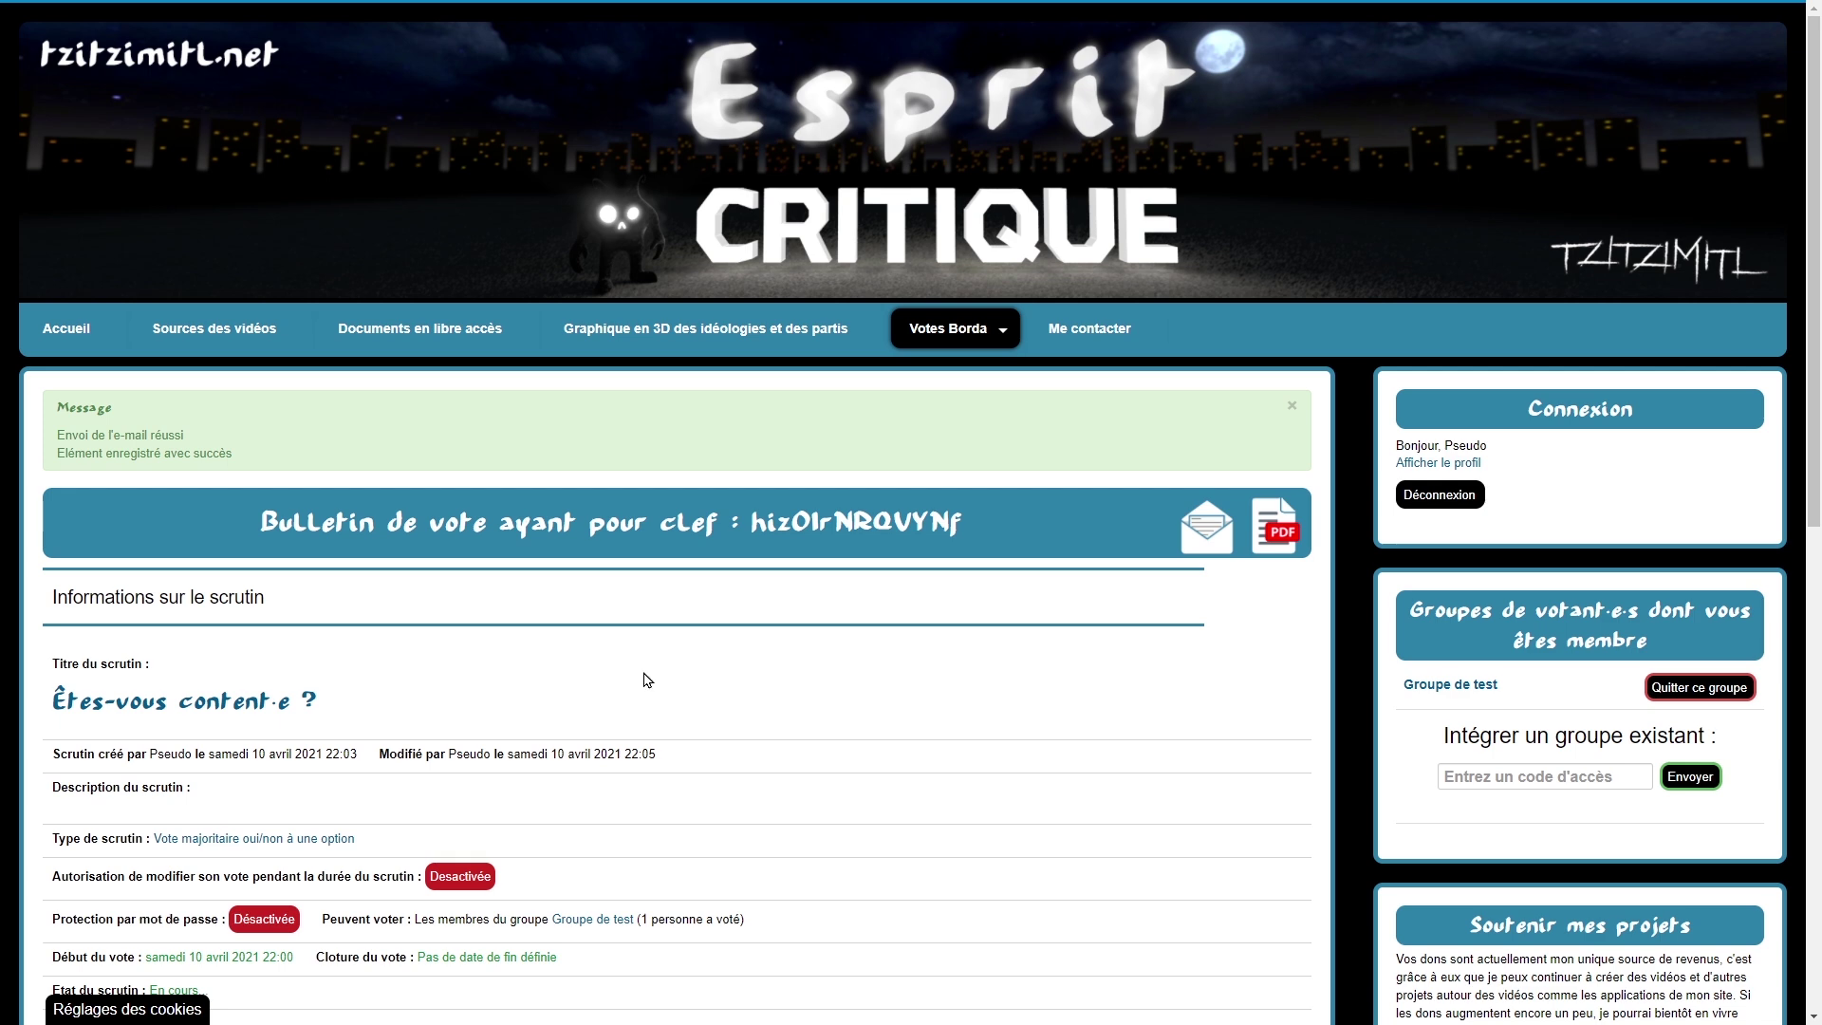
{"action": "scroll", "coordinate": [646, 680], "scroll_direction": "down", "scroll_amount": 9}
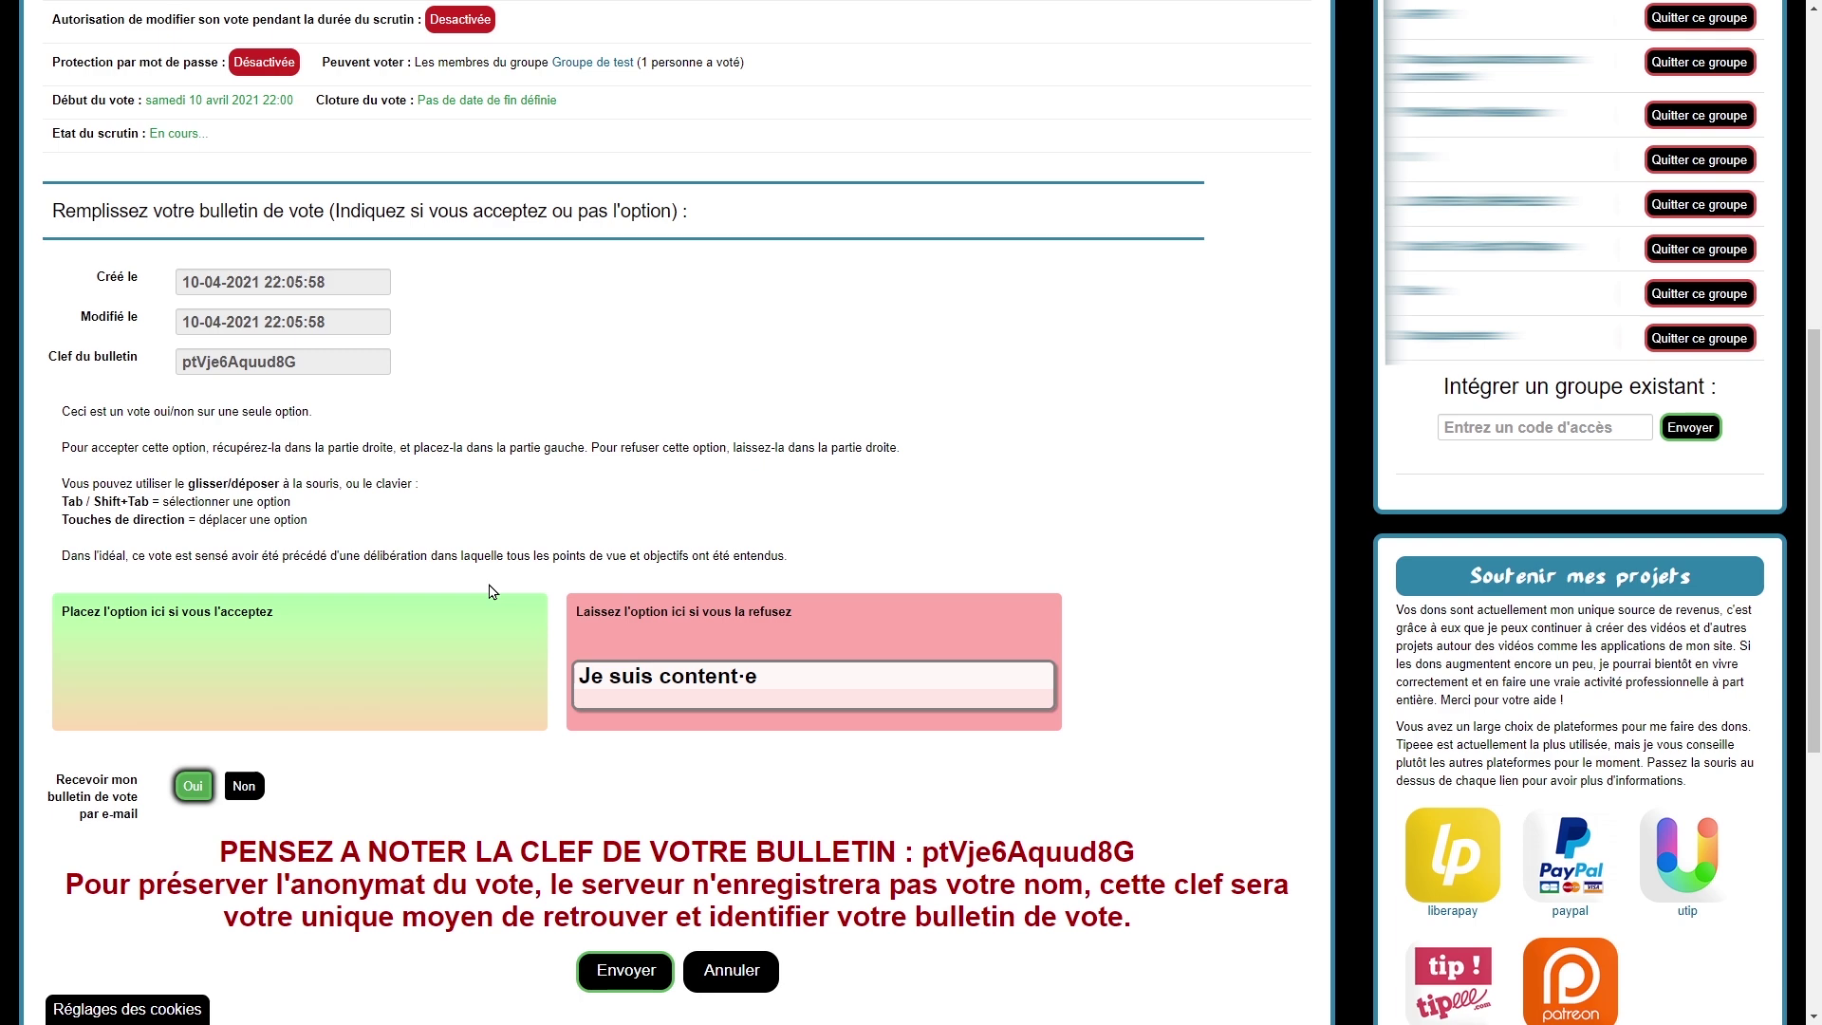
{"action": "left_click", "coordinate": [629, 977]}
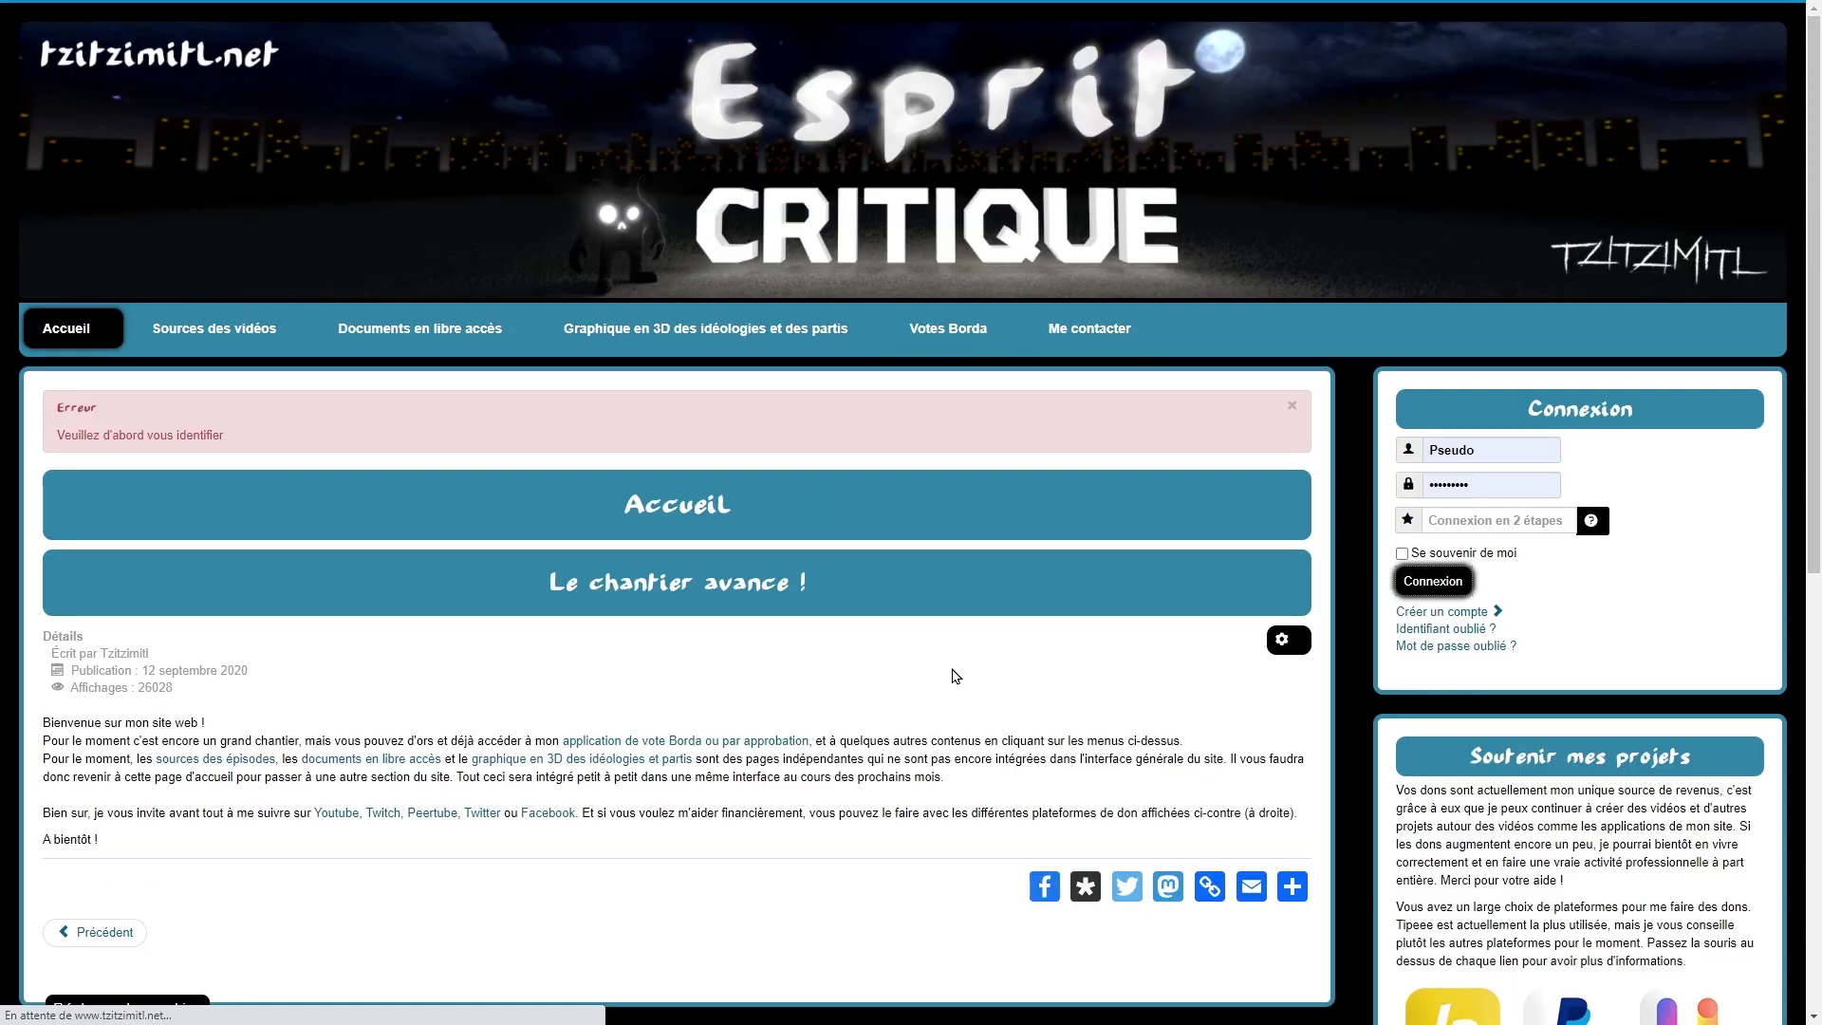
Step: Close scrutin 67 'Êtes-vous content·e ?' from the list of all polls
{"action": "mouse_move", "coordinate": [949, 329]}
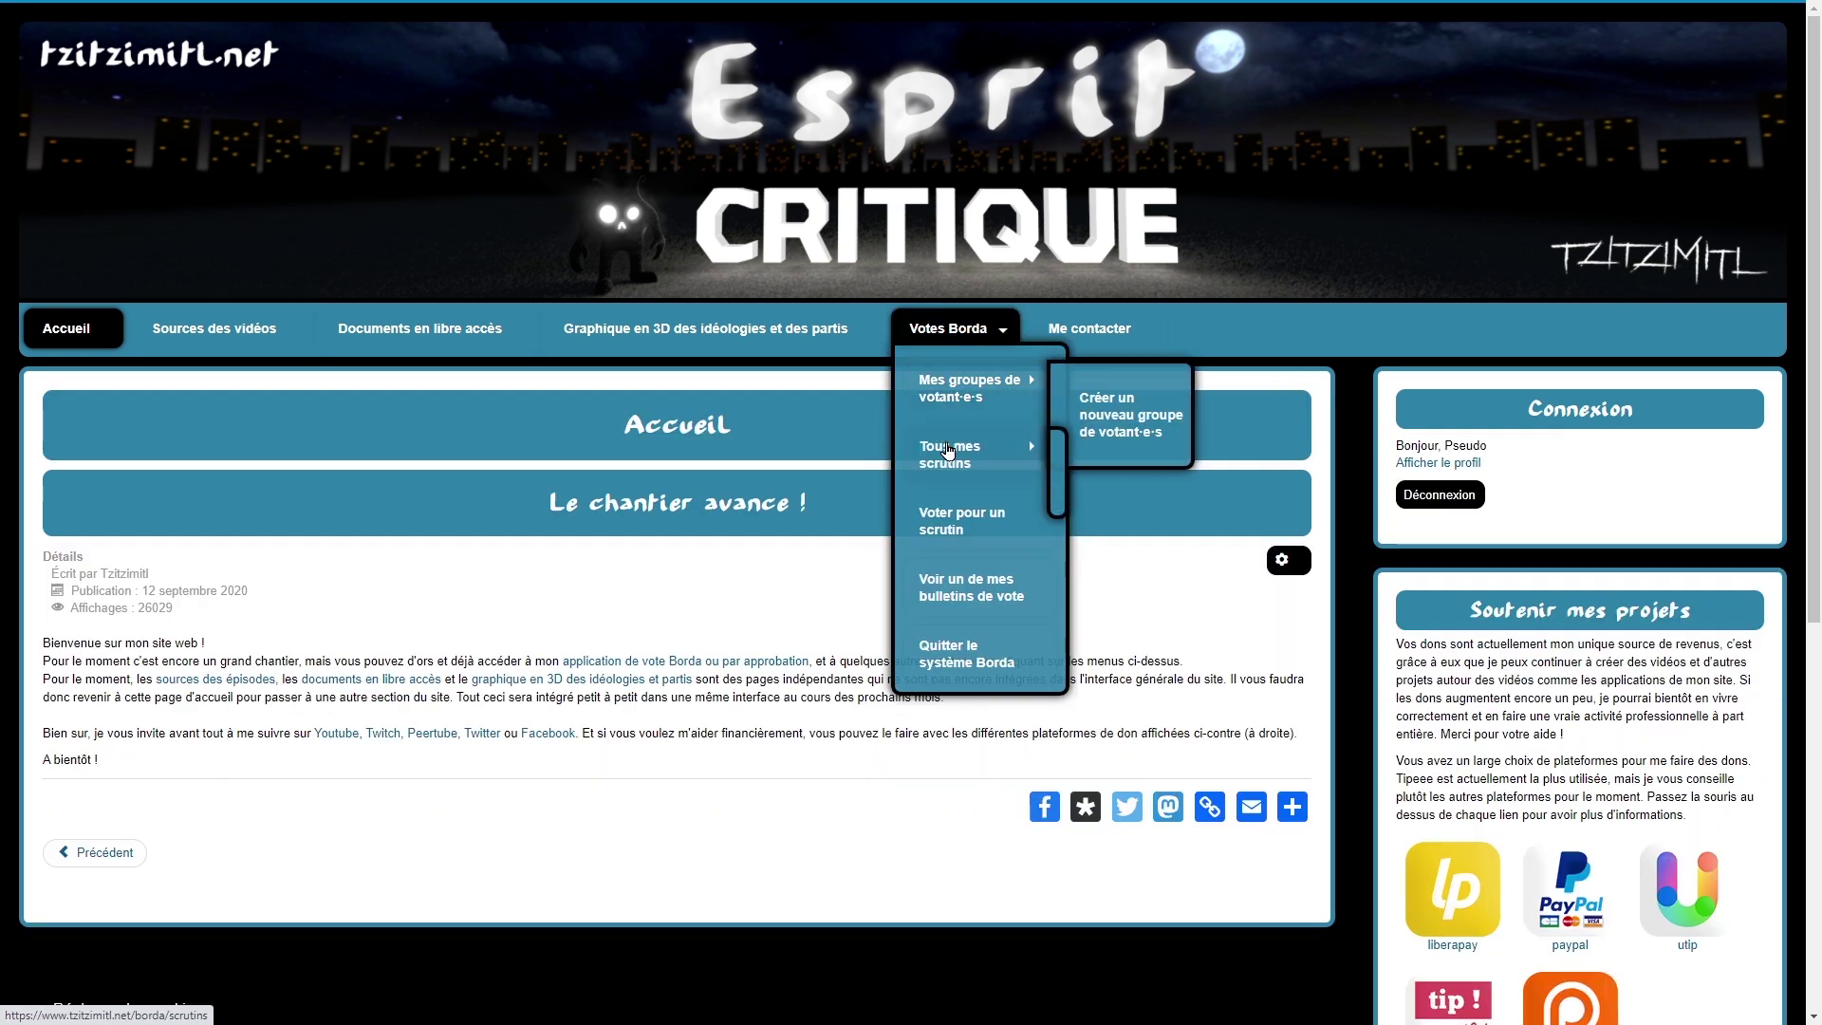
{"action": "left_click", "coordinate": [950, 453]}
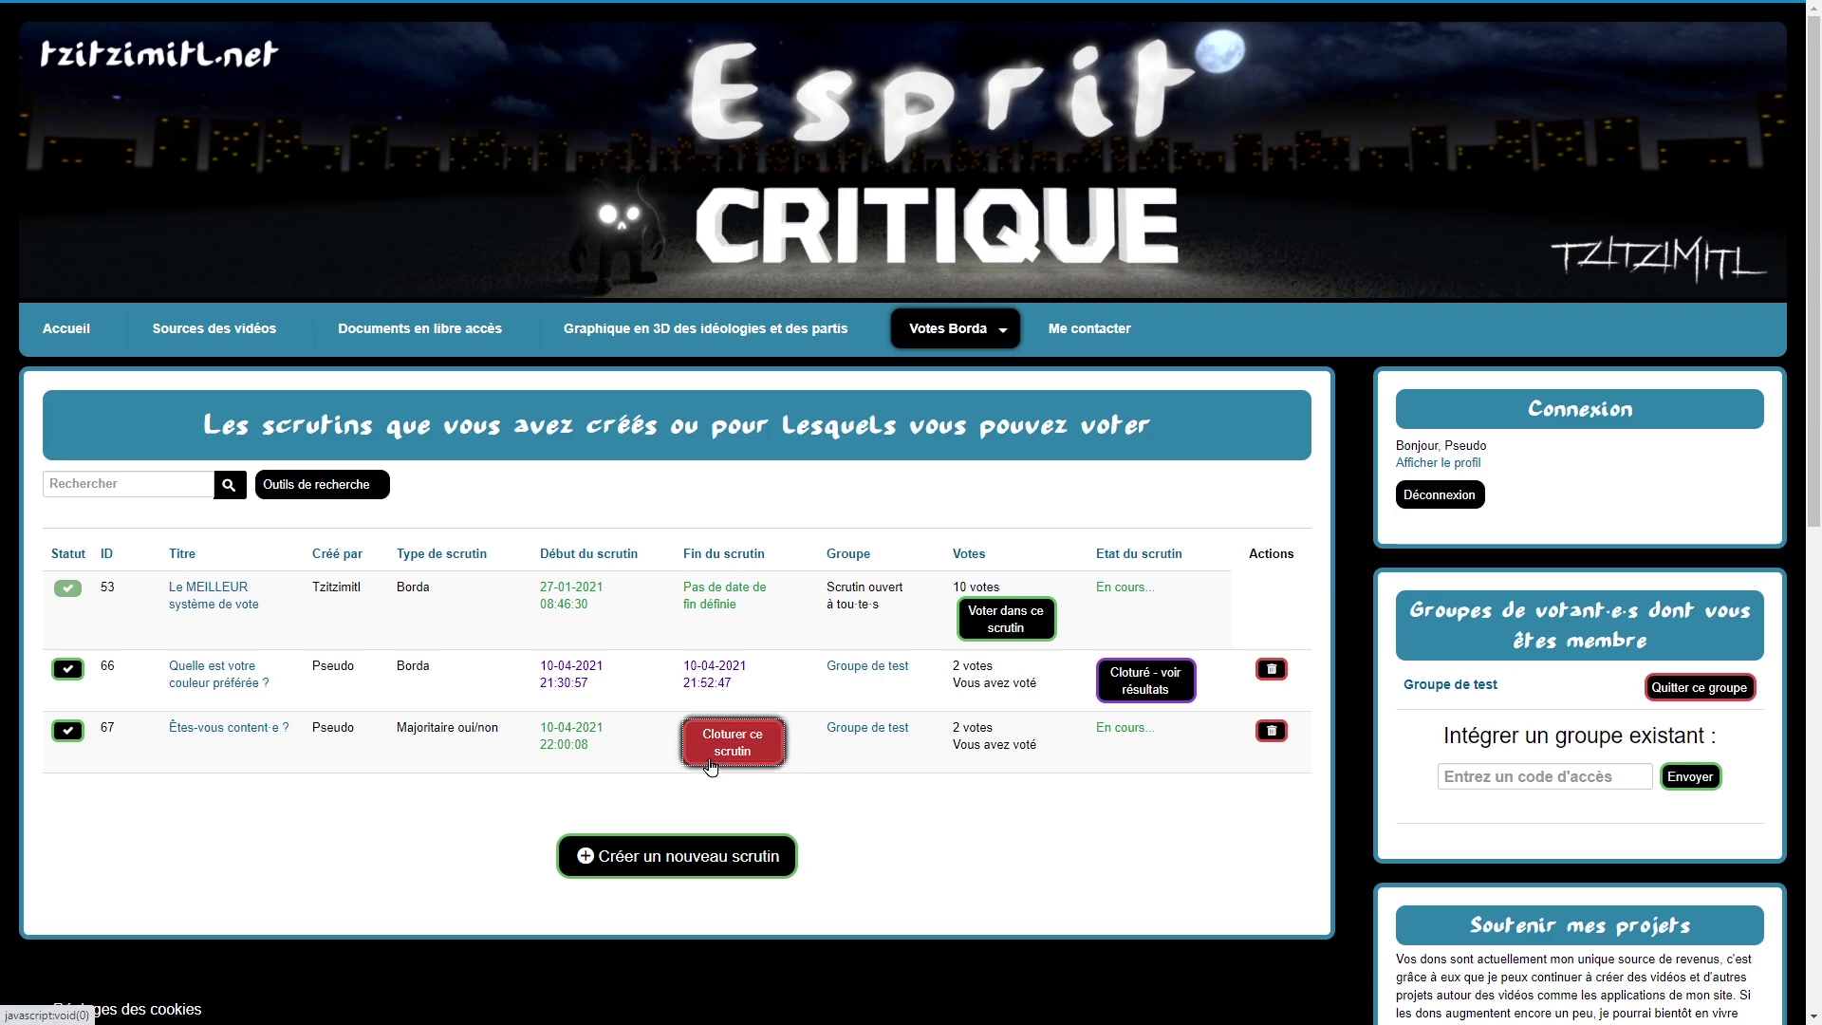
{"action": "left_click", "coordinate": [733, 743]}
{"action": "left_click", "coordinate": [1372, 168]}
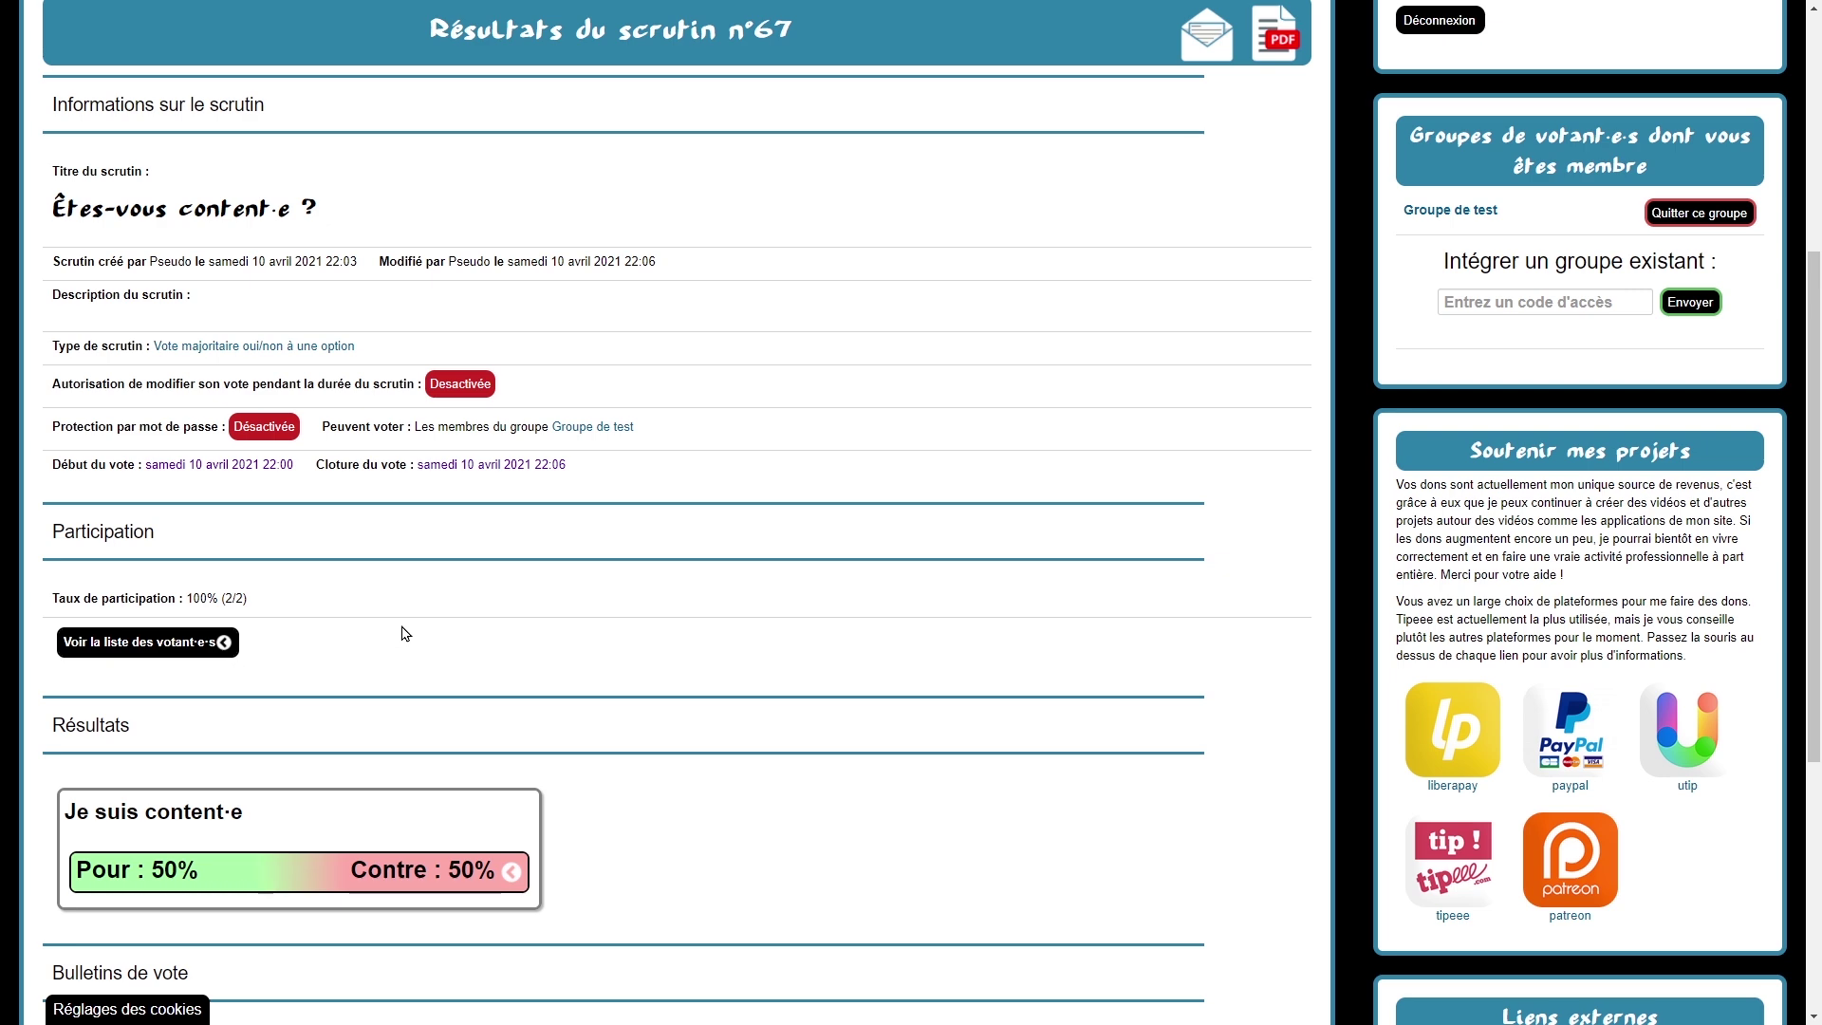
Step: Expand both ballots' details on the 50% Pour / 50% Contre results page
{"action": "scroll", "coordinate": [494, 600], "scroll_direction": "down", "scroll_amount": 3}
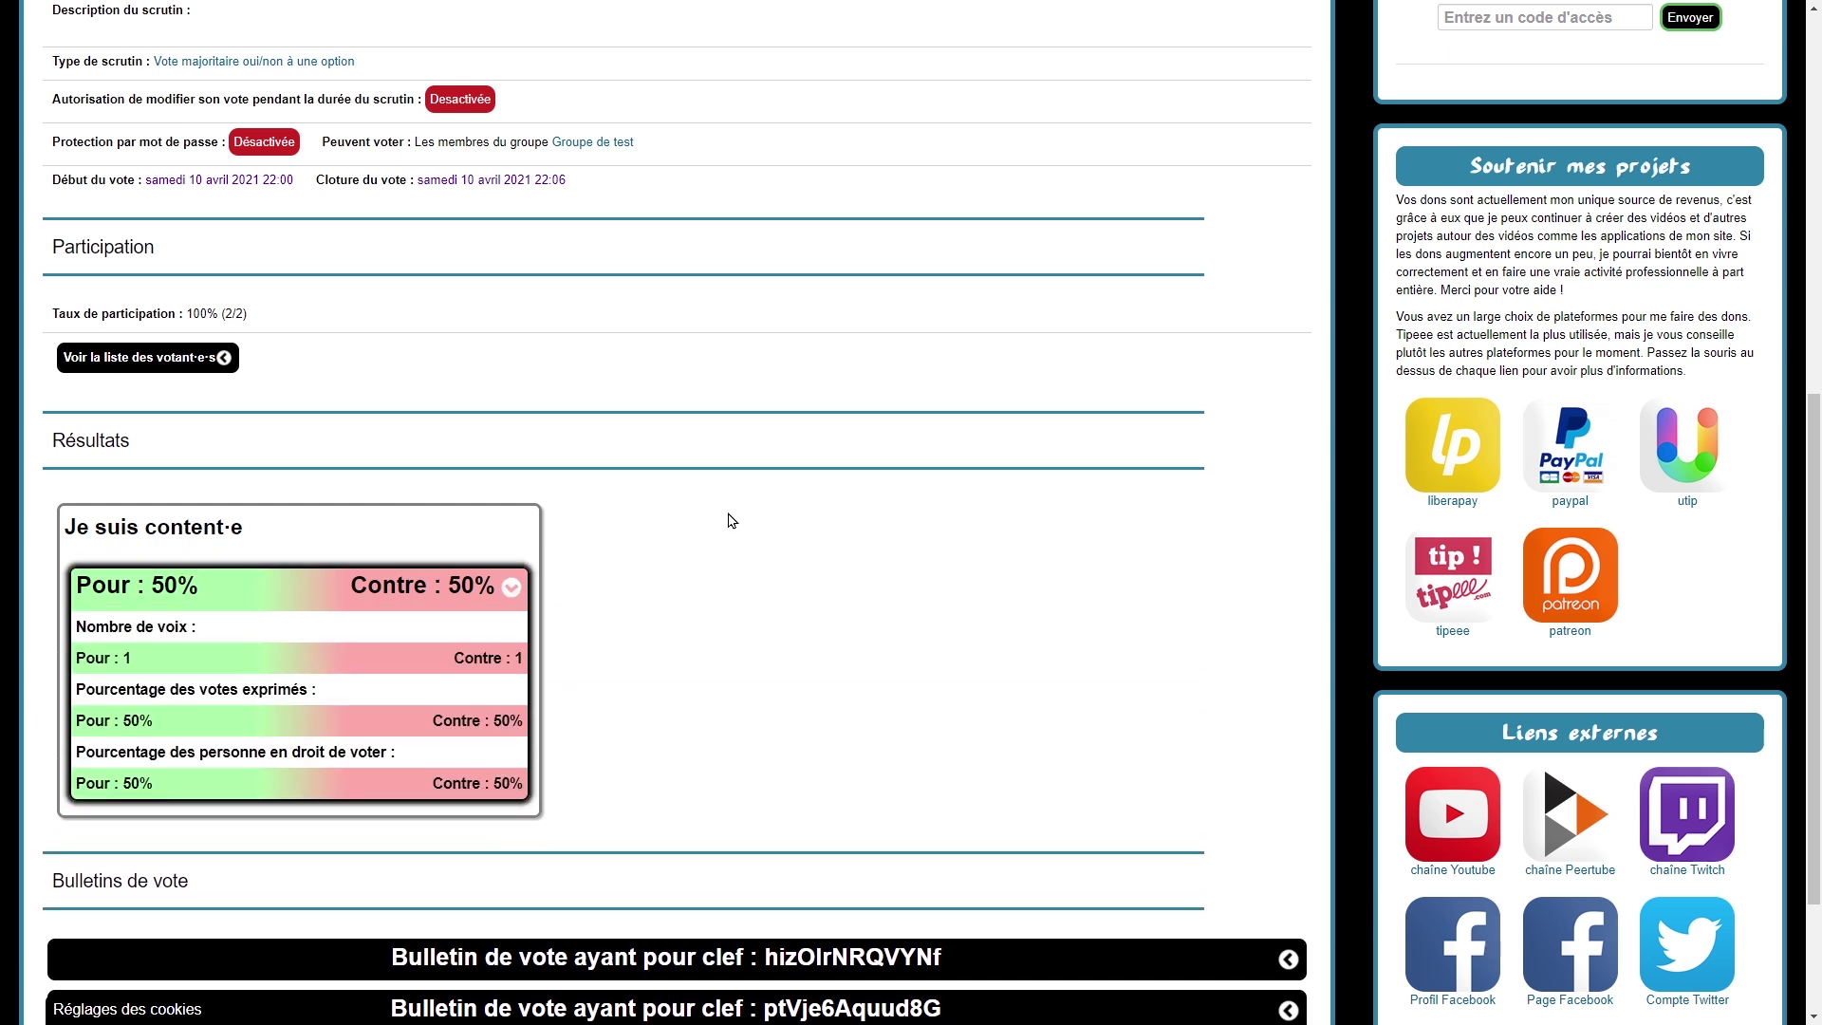
{"action": "scroll", "coordinate": [694, 528], "scroll_direction": "down", "scroll_amount": 2}
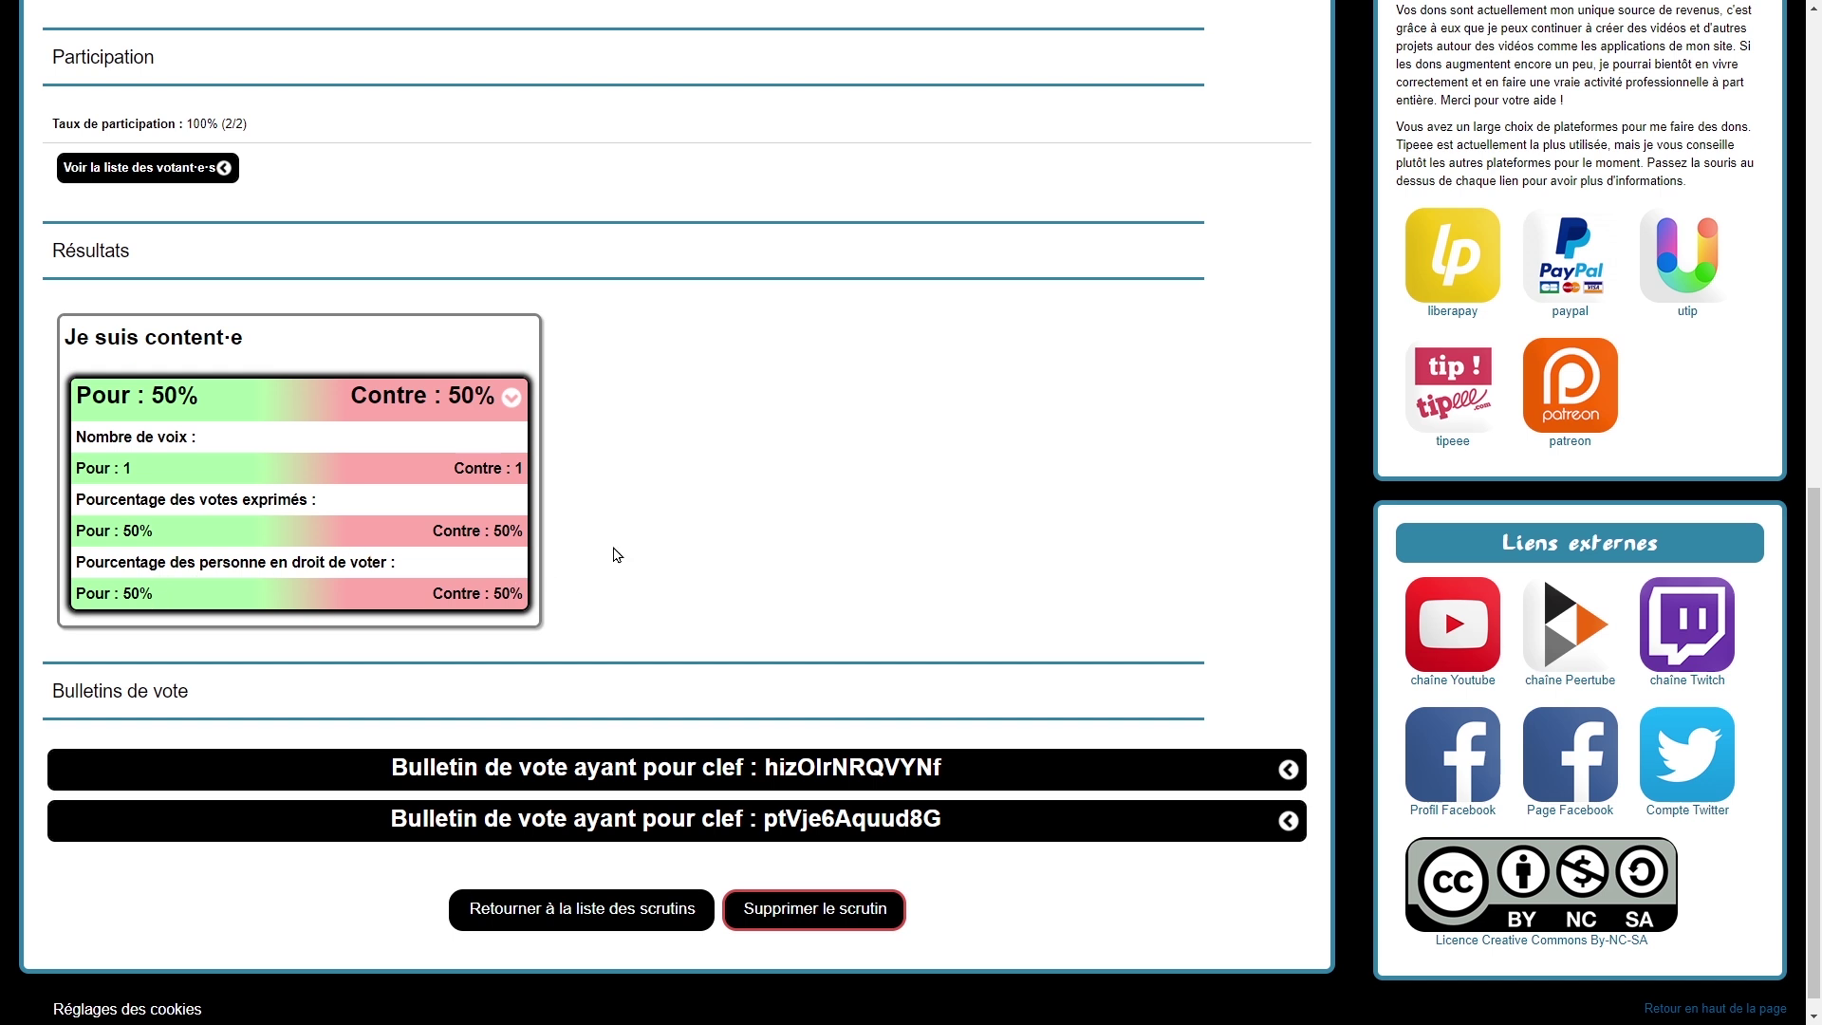
{"action": "scroll", "coordinate": [790, 565], "scroll_direction": "down", "scroll_amount": 1}
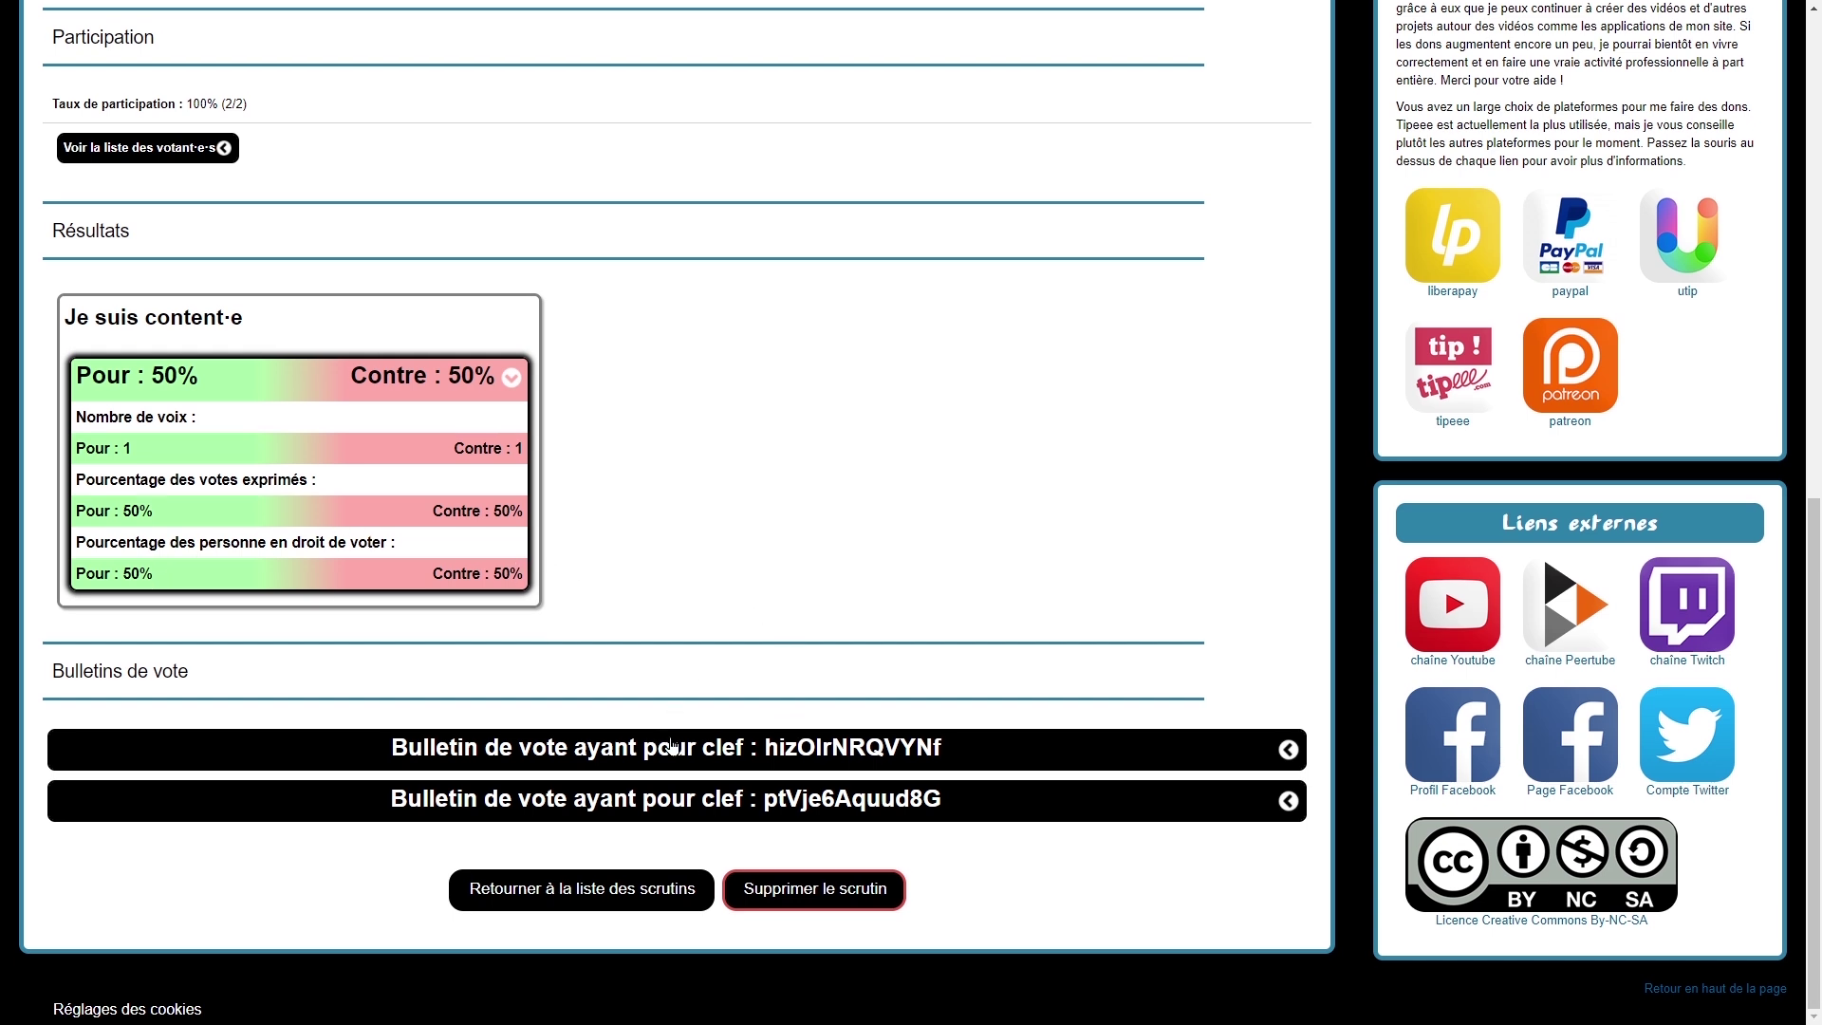
{"action": "left_click", "coordinate": [672, 750]}
{"action": "scroll", "coordinate": [816, 627], "scroll_direction": "down", "scroll_amount": 3}
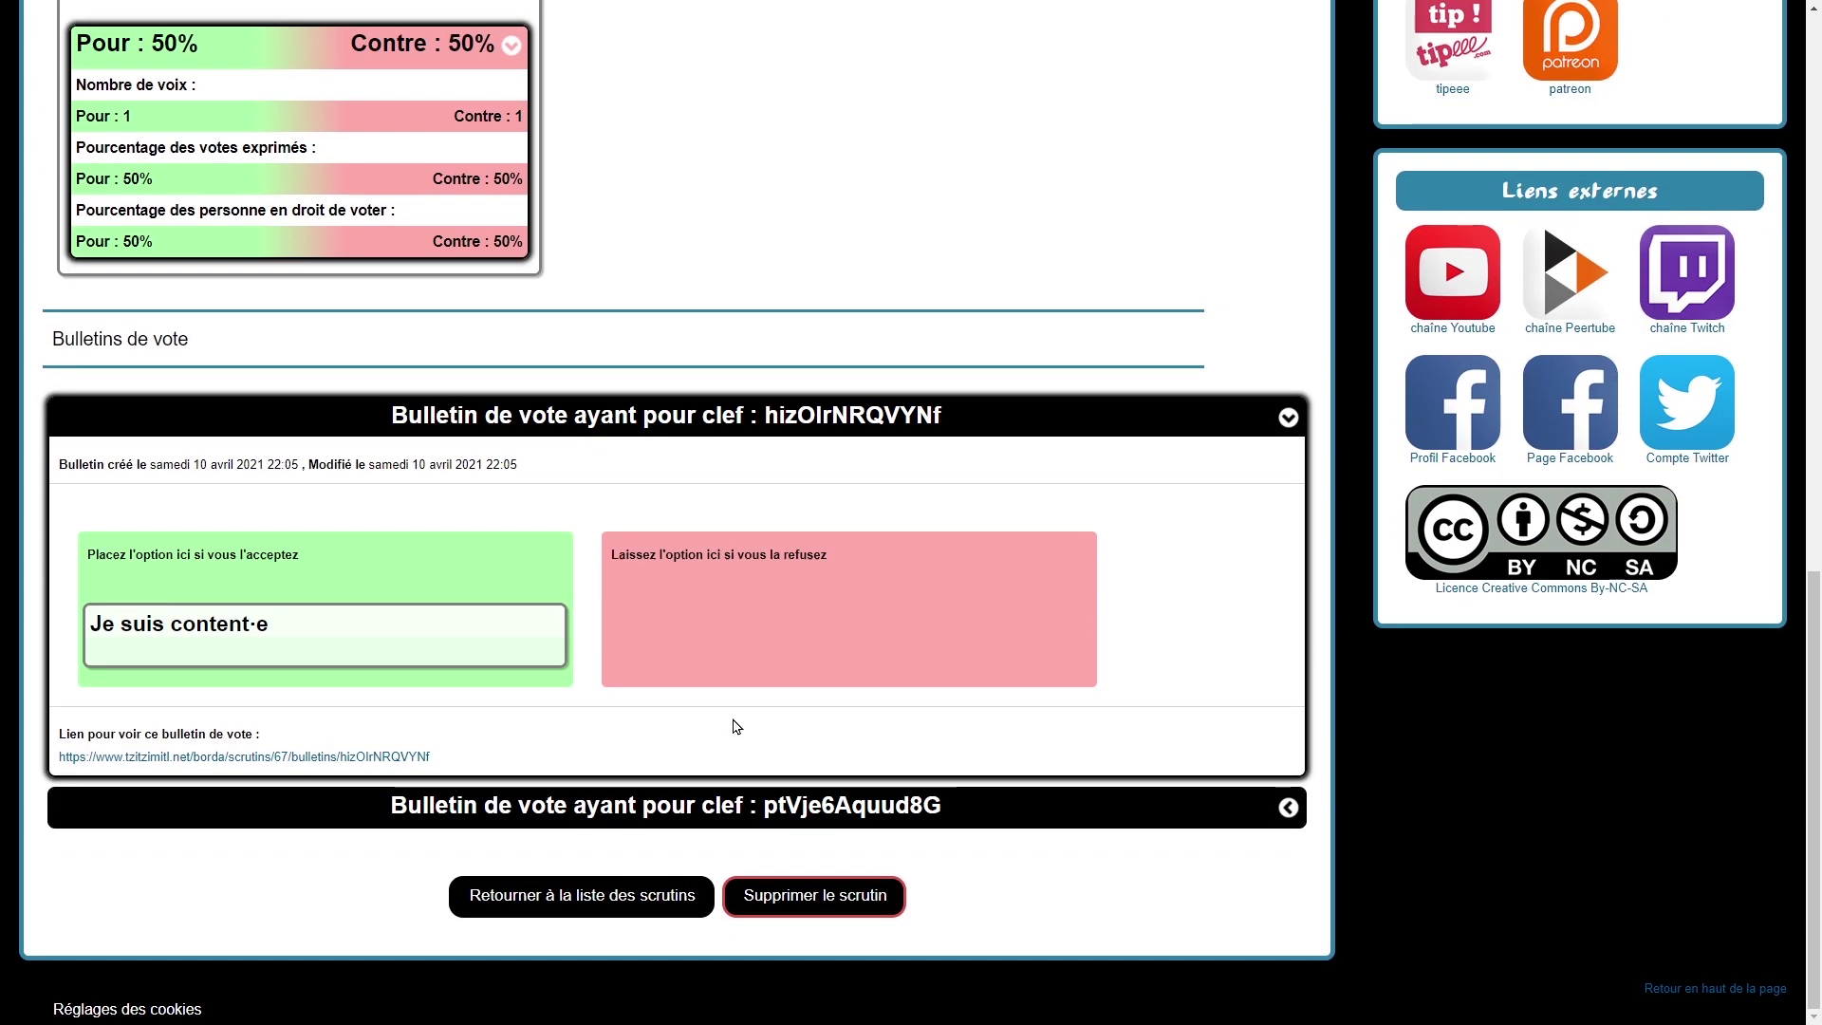
{"action": "left_click", "coordinate": [750, 805]}
{"action": "scroll", "coordinate": [814, 589], "scroll_direction": "up", "scroll_amount": 5}
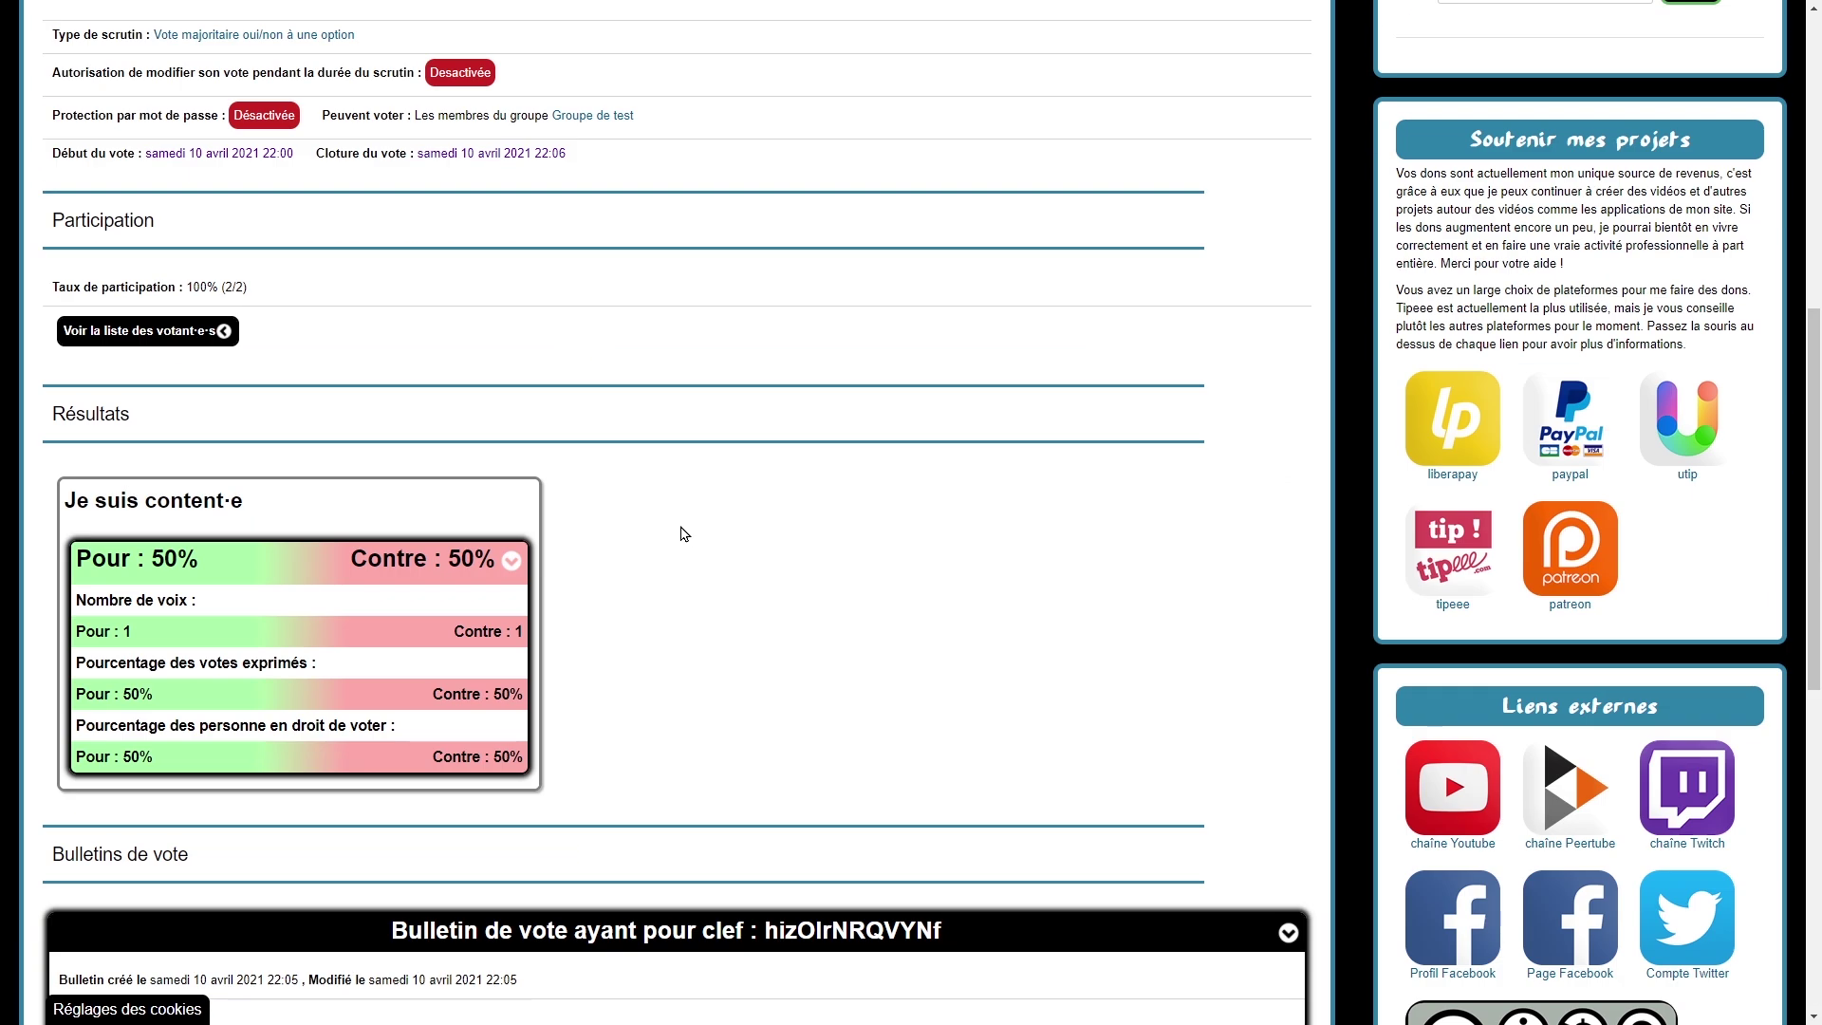
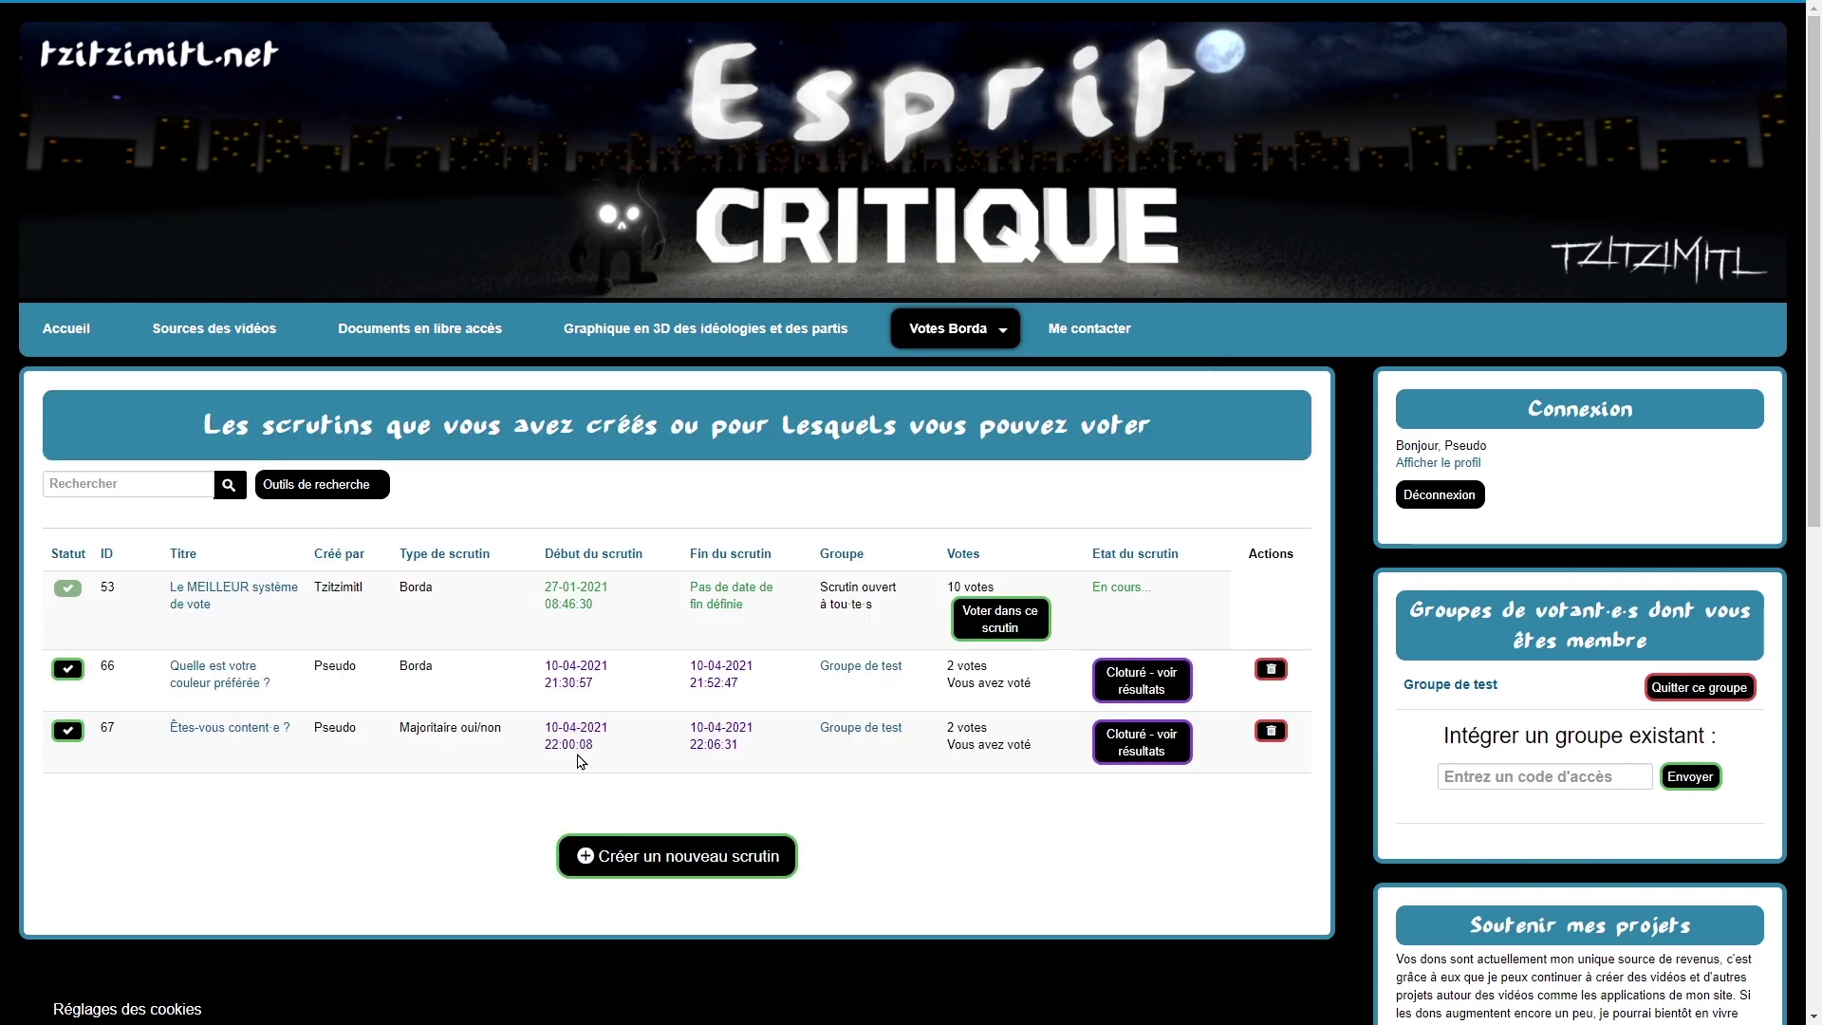
Step: Show poll 66 results and expand the Bleu and Vert breakdowns, both tied at 5 points
{"action": "left_click", "coordinate": [988, 676]}
{"action": "scroll", "coordinate": [575, 606], "scroll_direction": "down", "scroll_amount": 10}
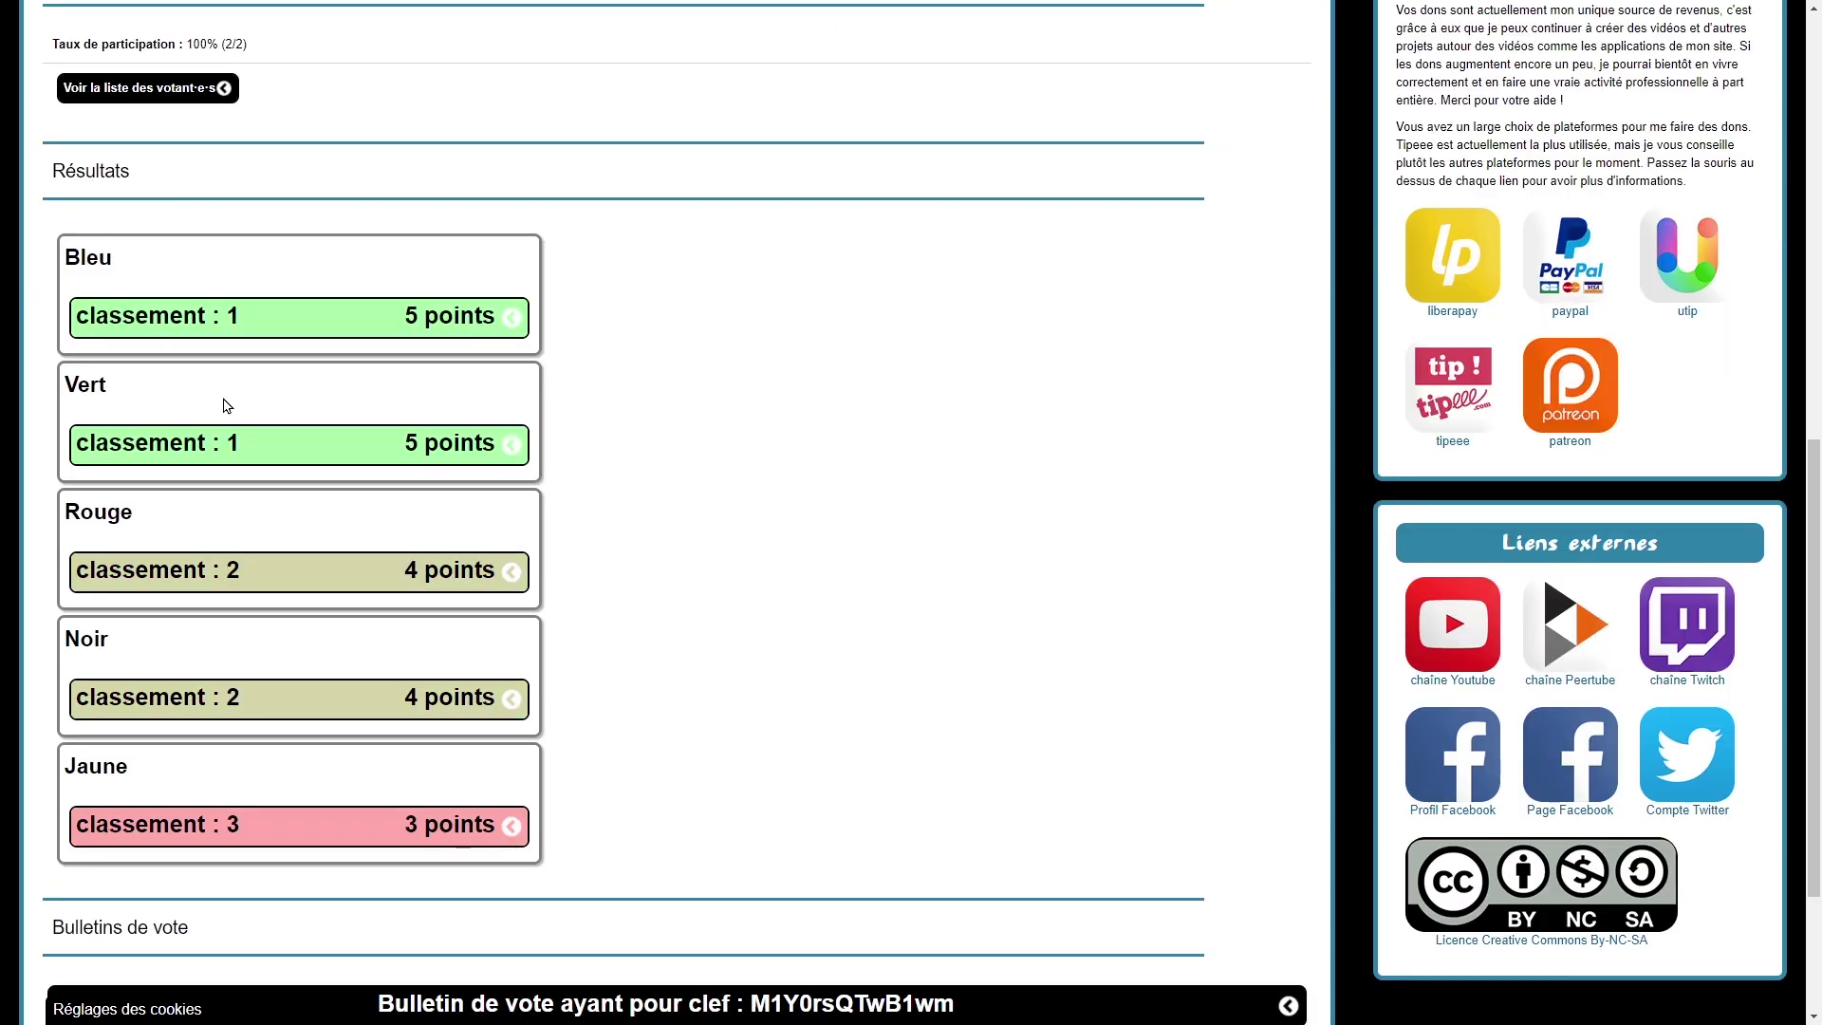
{"action": "left_click", "coordinate": [513, 316]}
{"action": "left_click", "coordinate": [512, 655]}
{"action": "scroll", "coordinate": [638, 500], "scroll_direction": "down", "scroll_amount": 1}
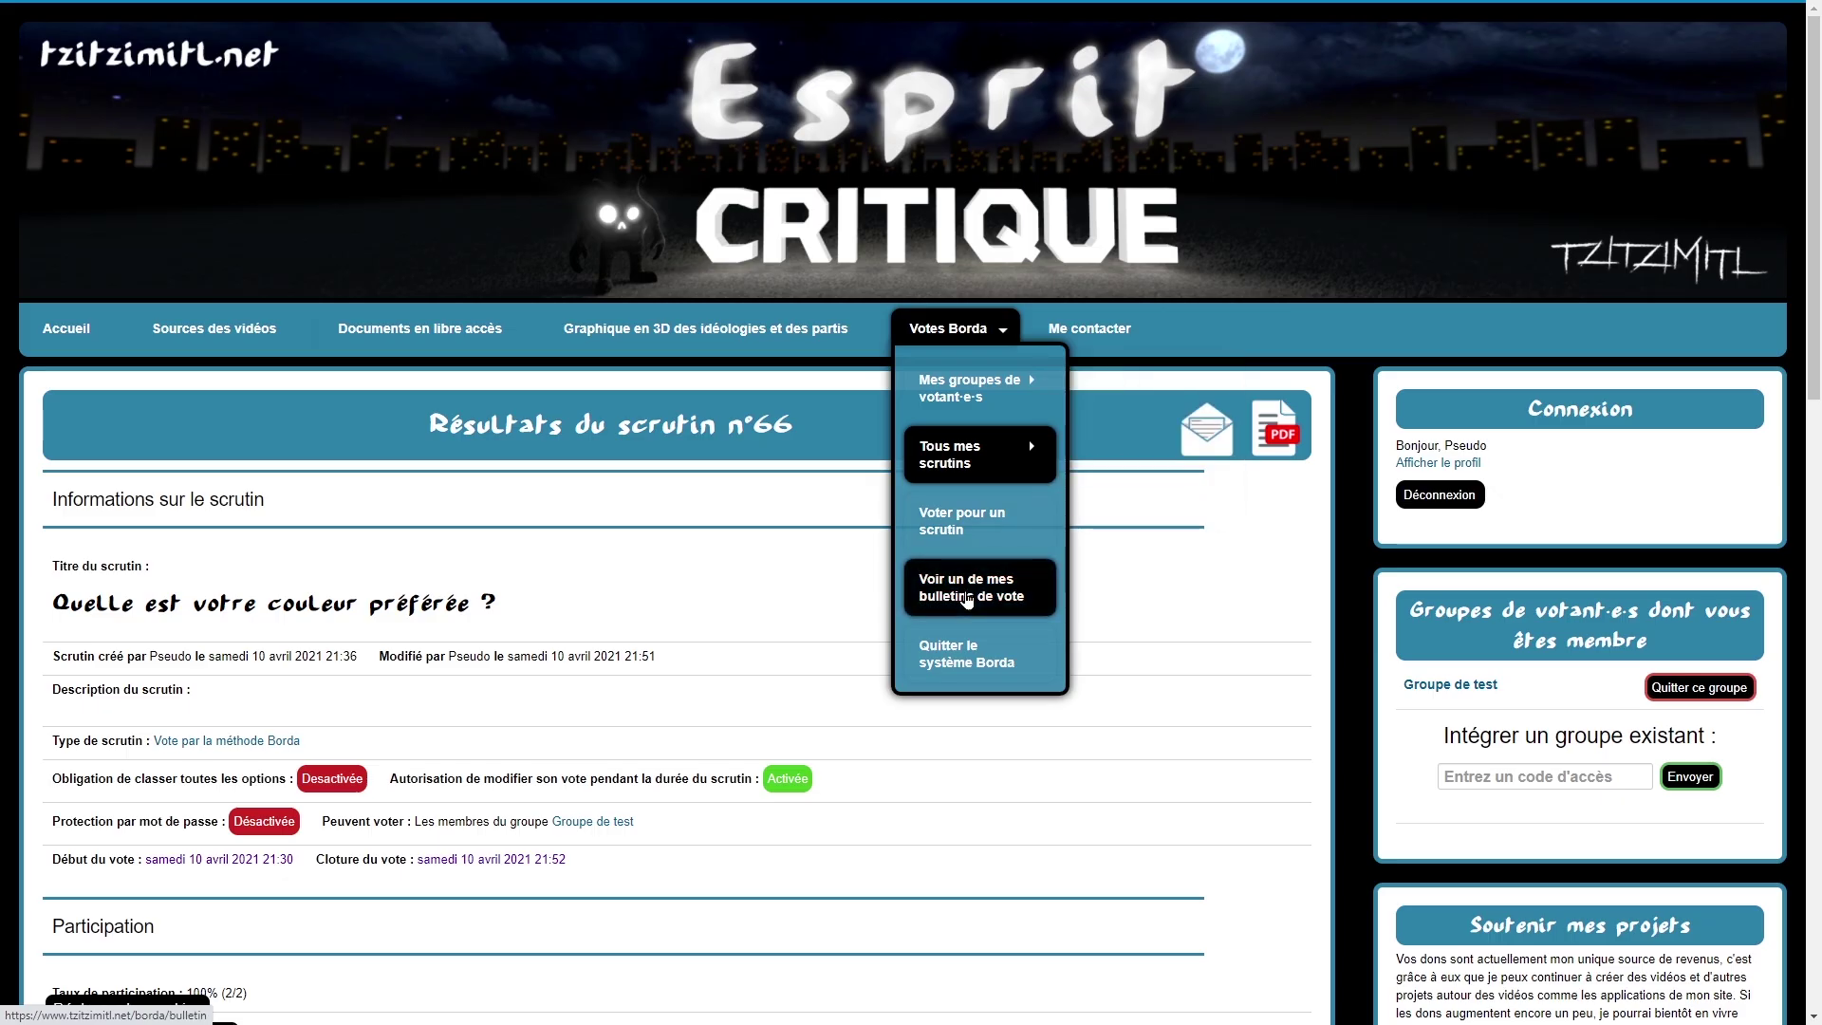
Step: Open 'Voir un de mes bulletins de vote' and check the poll dropdown without choosing a scrutin
{"action": "left_click", "coordinate": [967, 600]}
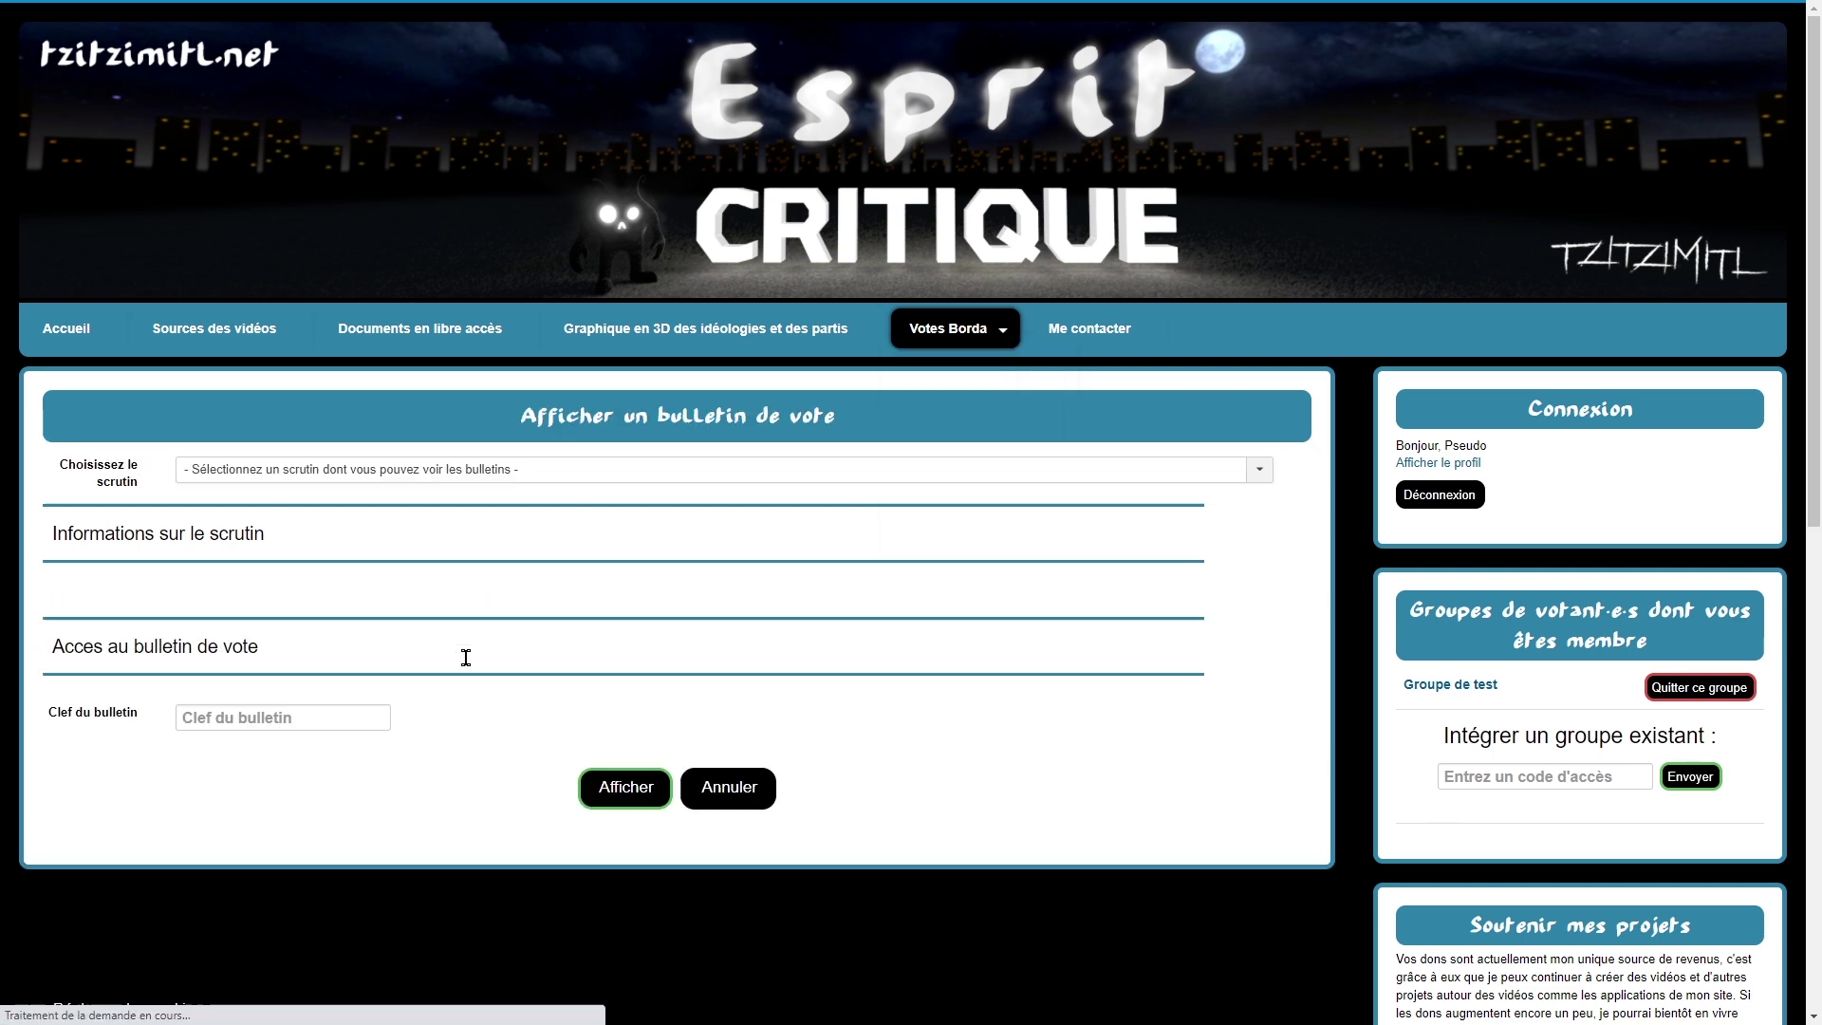
{"action": "left_click", "coordinate": [454, 474]}
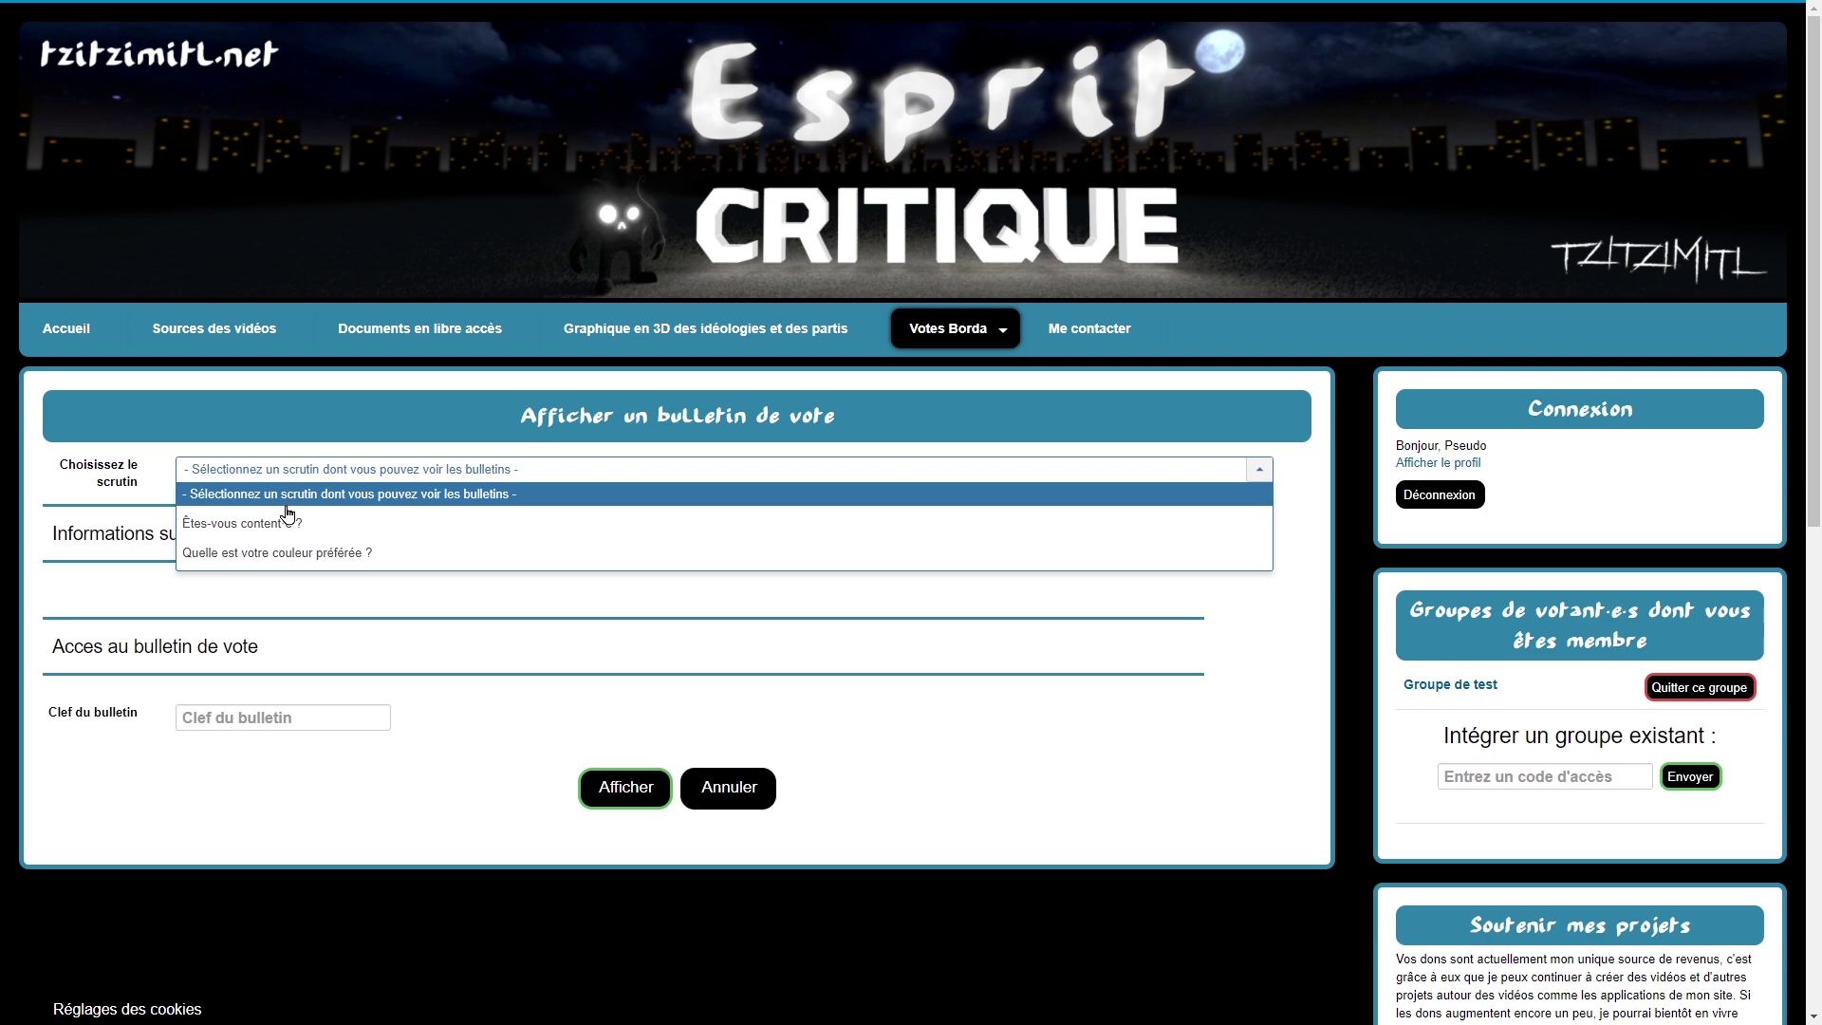
{"action": "left_click", "coordinate": [606, 714]}
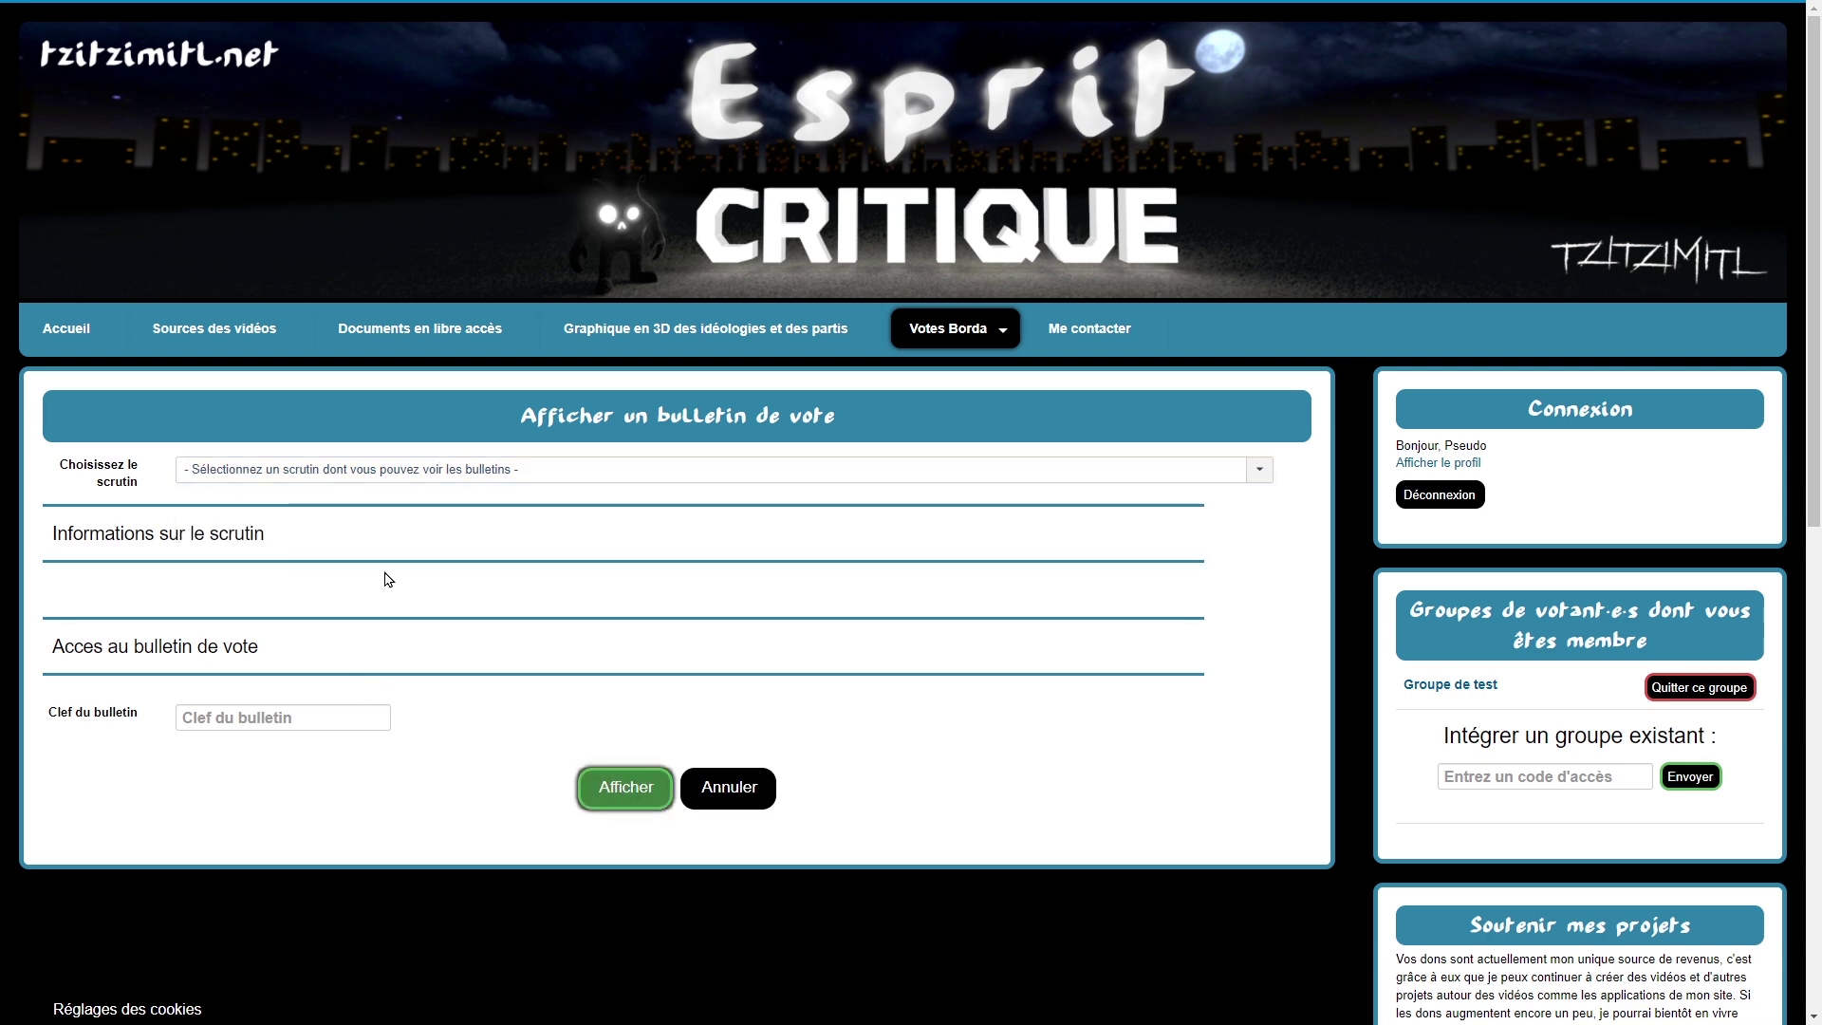
{"action": "mouse_move", "coordinate": [970, 341]}
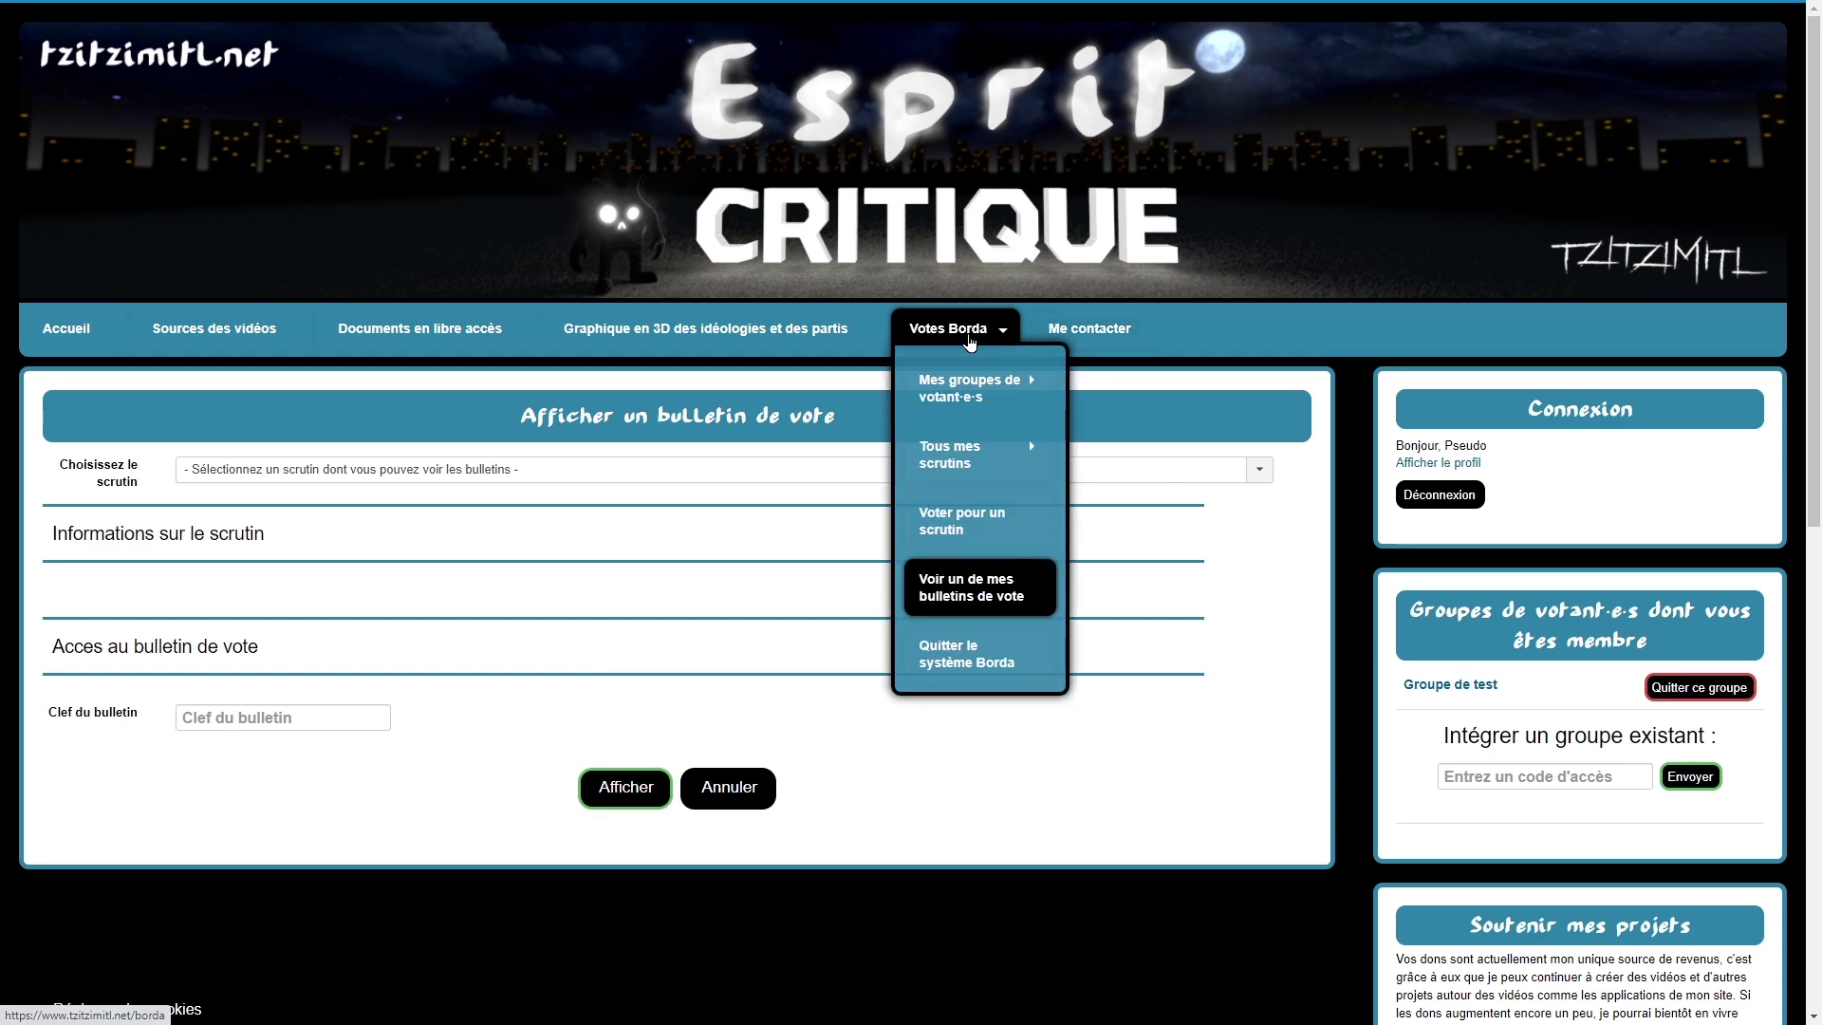
Step: On the 'Quitter le système Borda' page, bring up the 'Supprimer mon compte' confirmation
{"action": "left_click", "coordinate": [966, 654]}
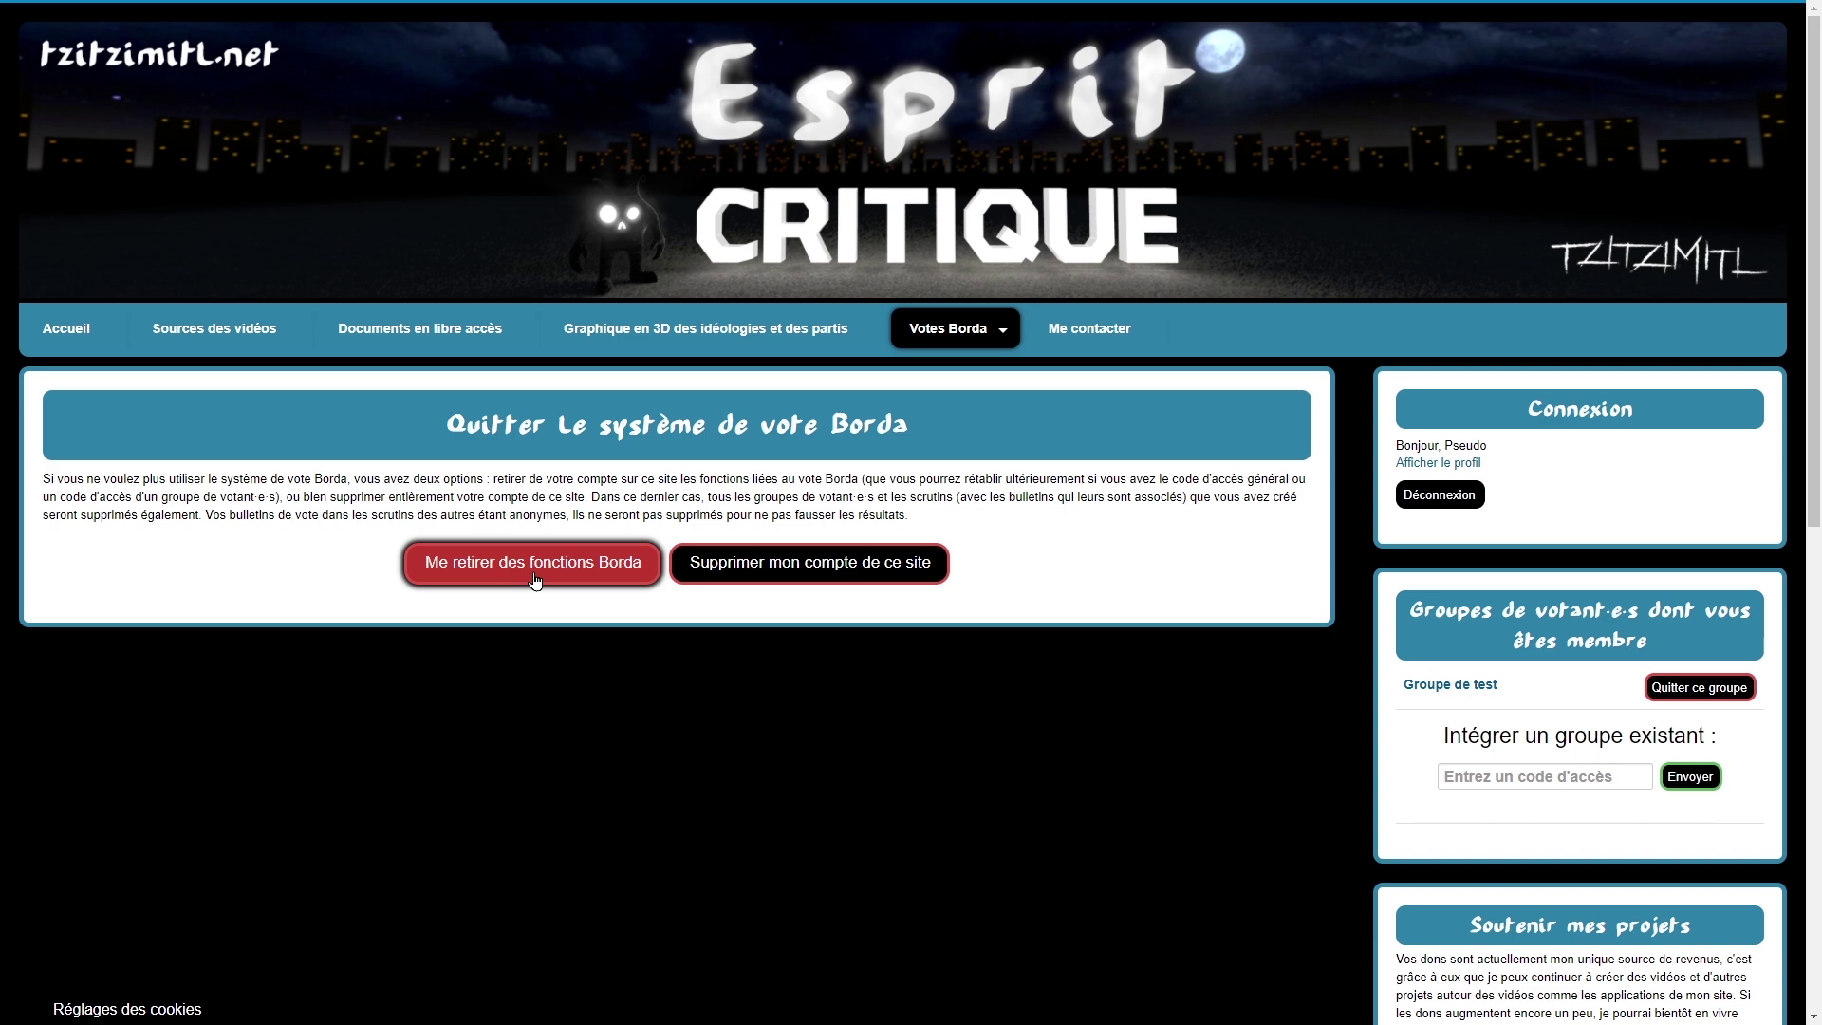
{"action": "left_click", "coordinate": [799, 574]}
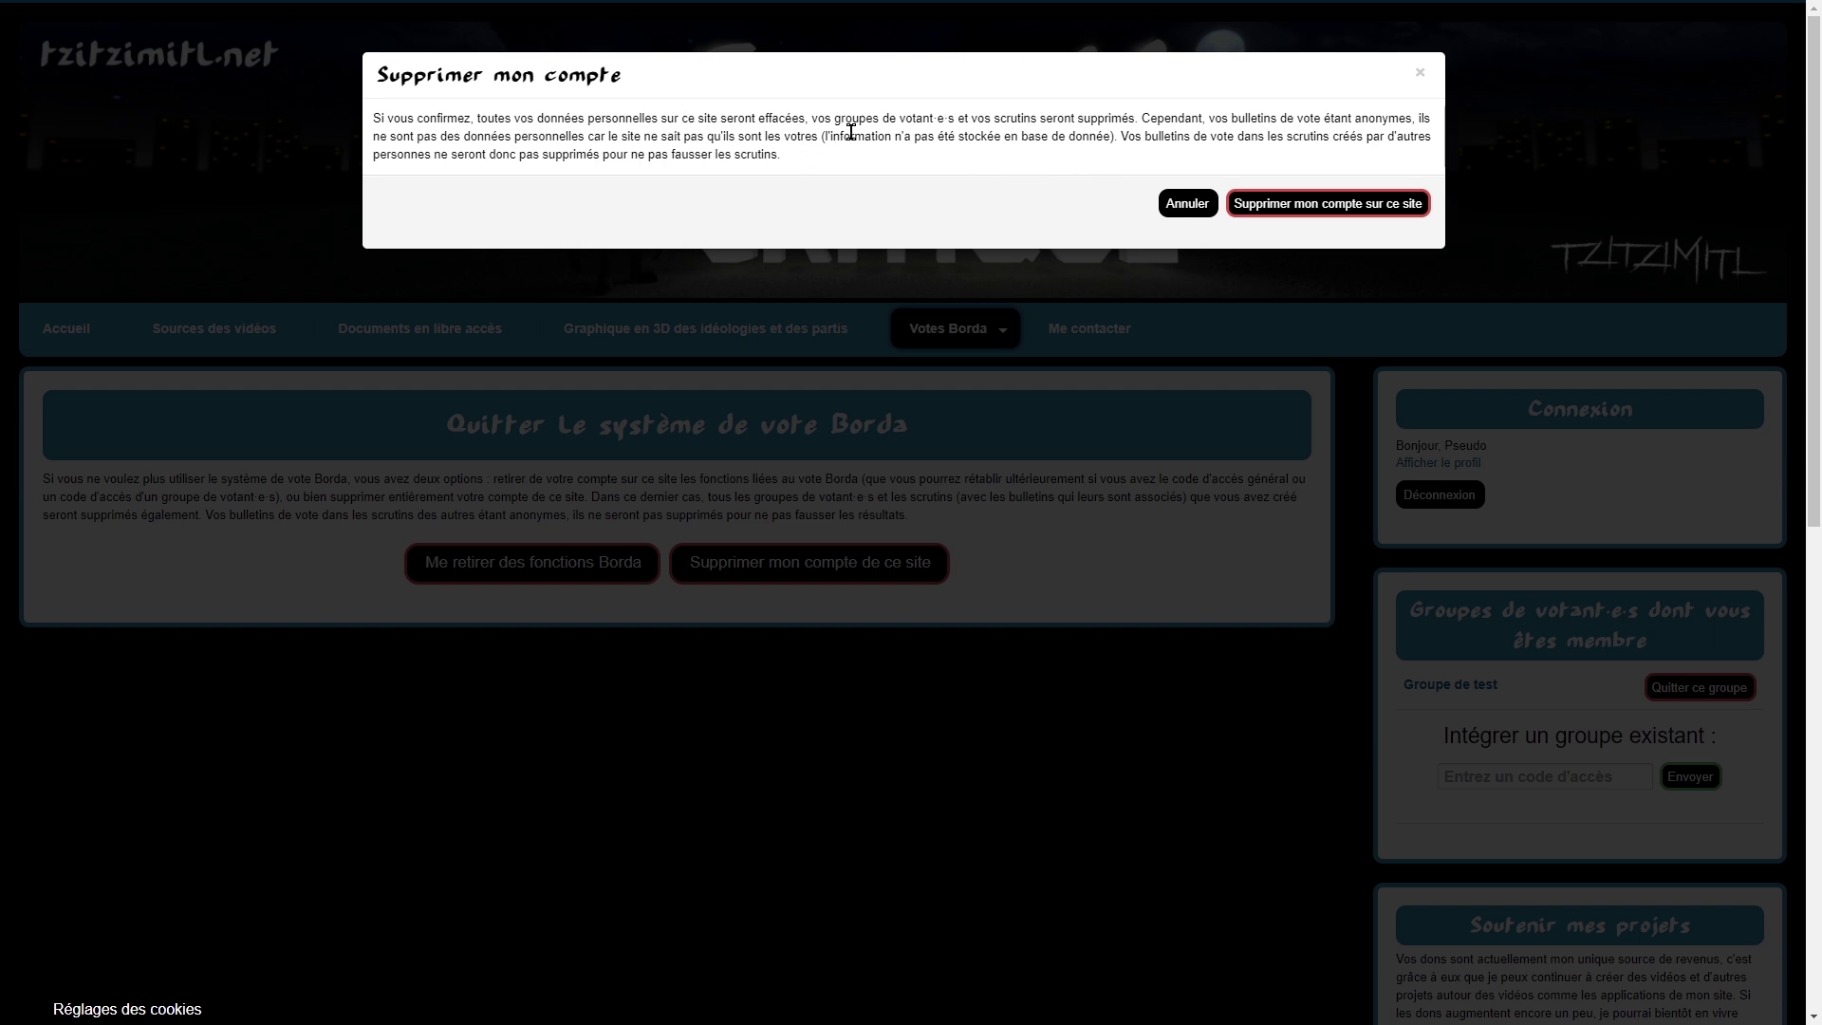
Step: Confirm 'Supprimer mon compte sur ce site' to delete the account and return logged out
{"action": "left_click", "coordinate": [1331, 207]}
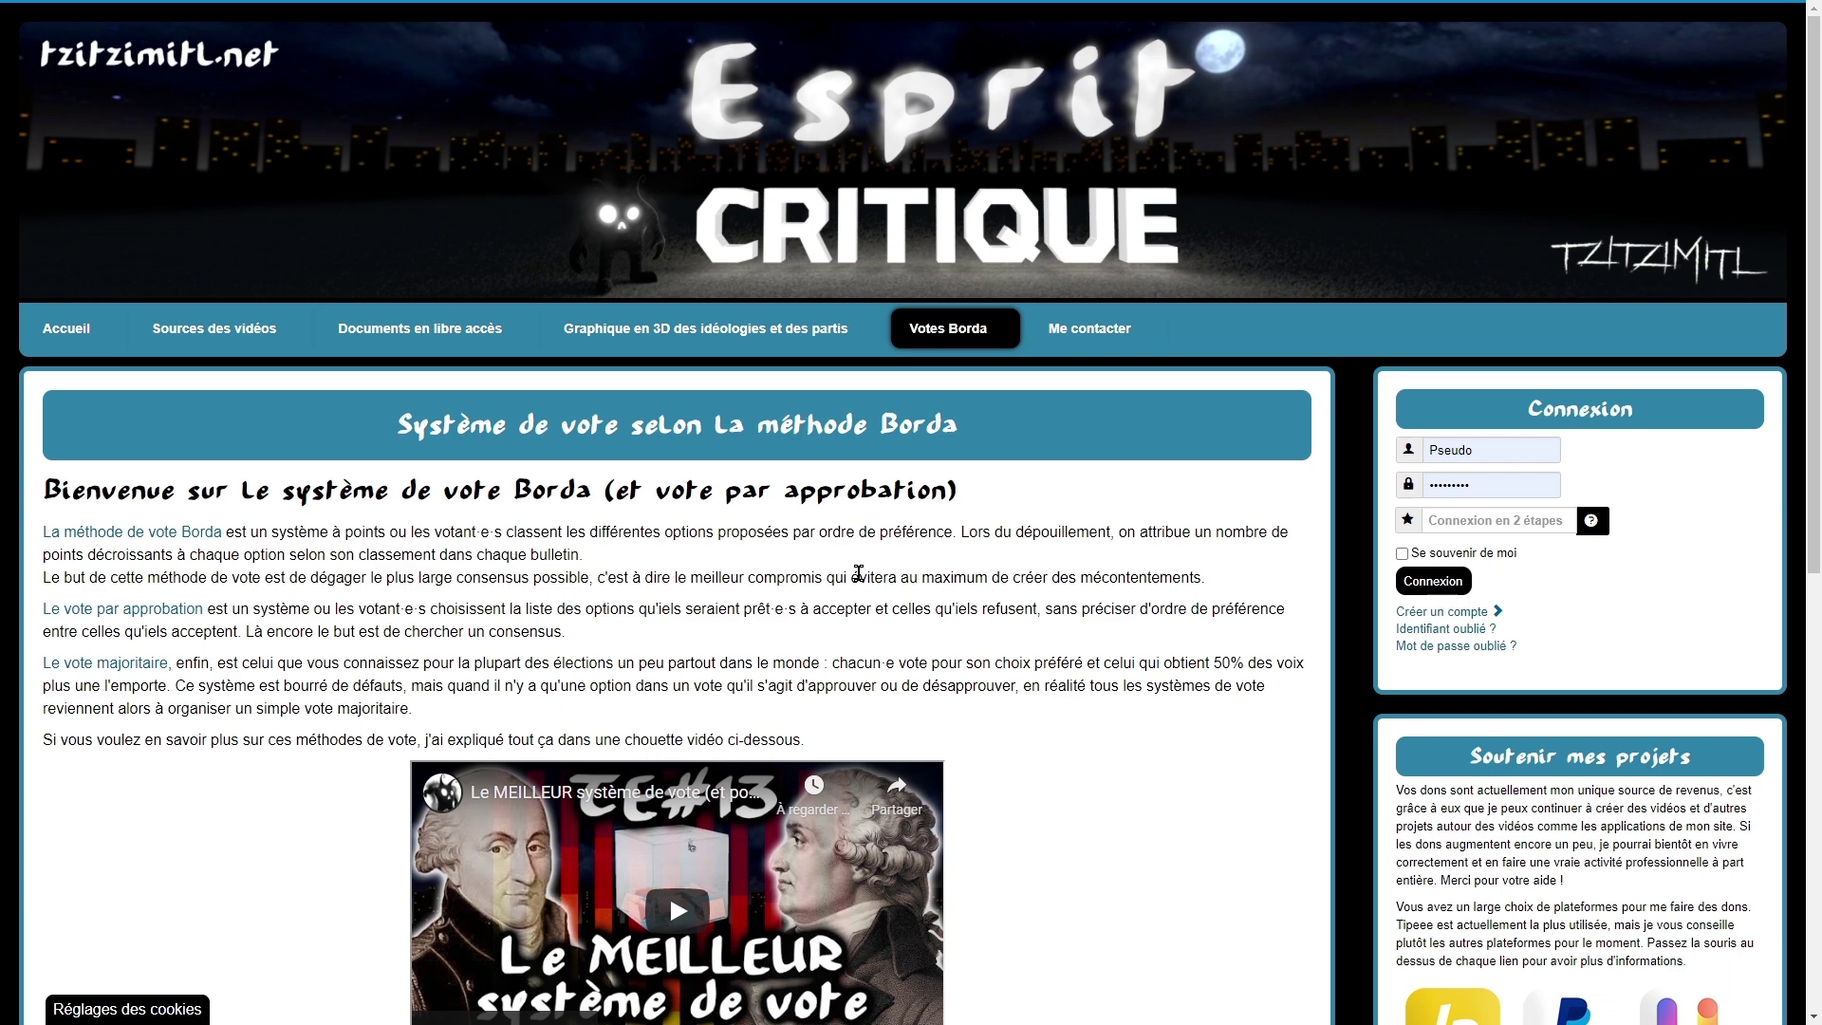
{"action": "scroll", "coordinate": [1037, 630], "scroll_direction": "down", "scroll_amount": 3}
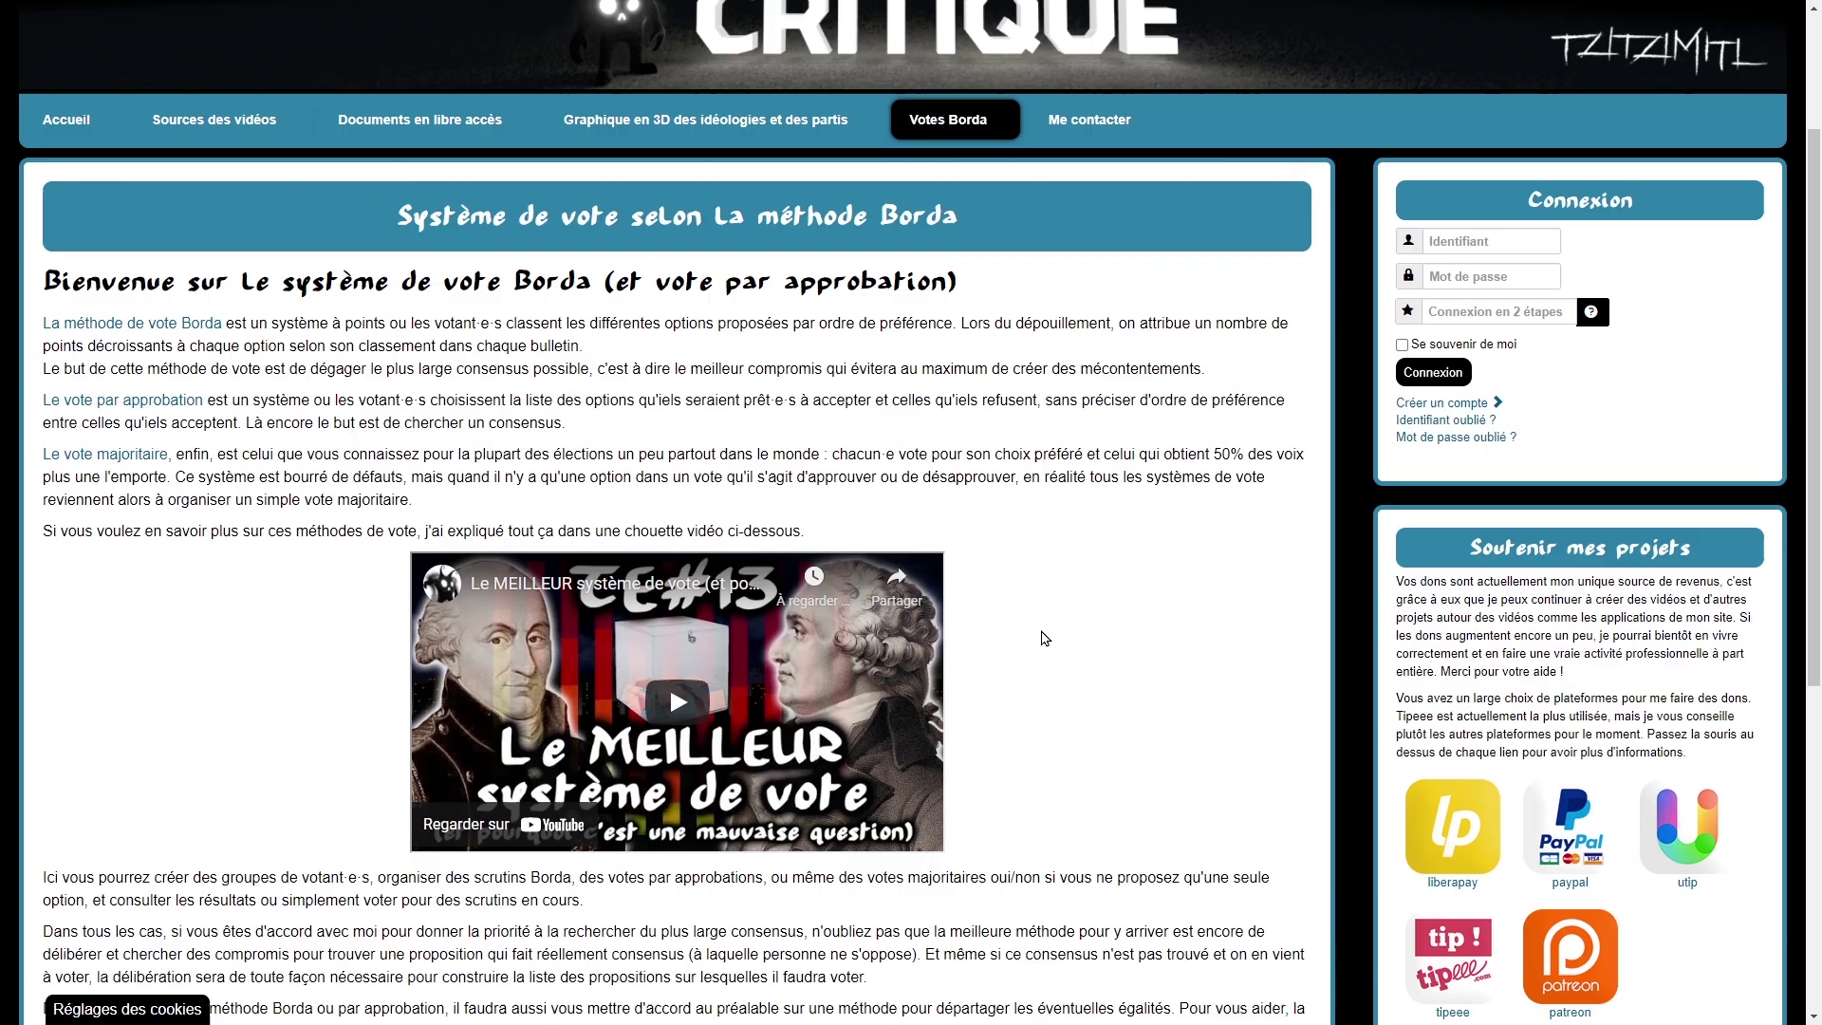